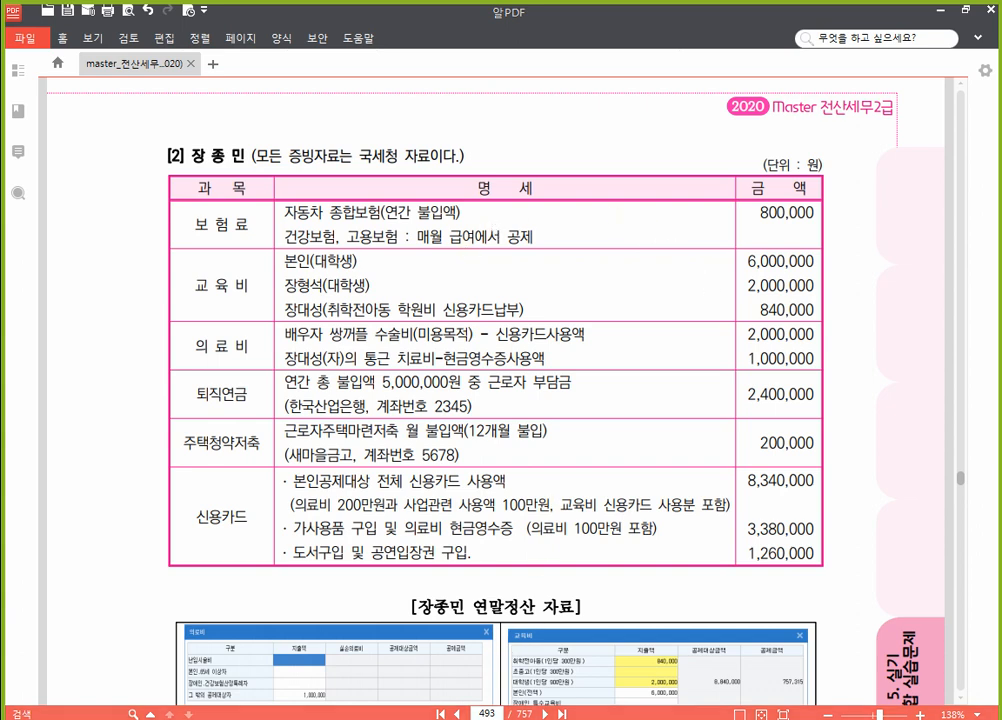
# Step: Enter 800,000 as the 60.보장성보험 일반 expense so 800,000 becomes deductible
pyautogui.hotkey('alt', 'Tab')
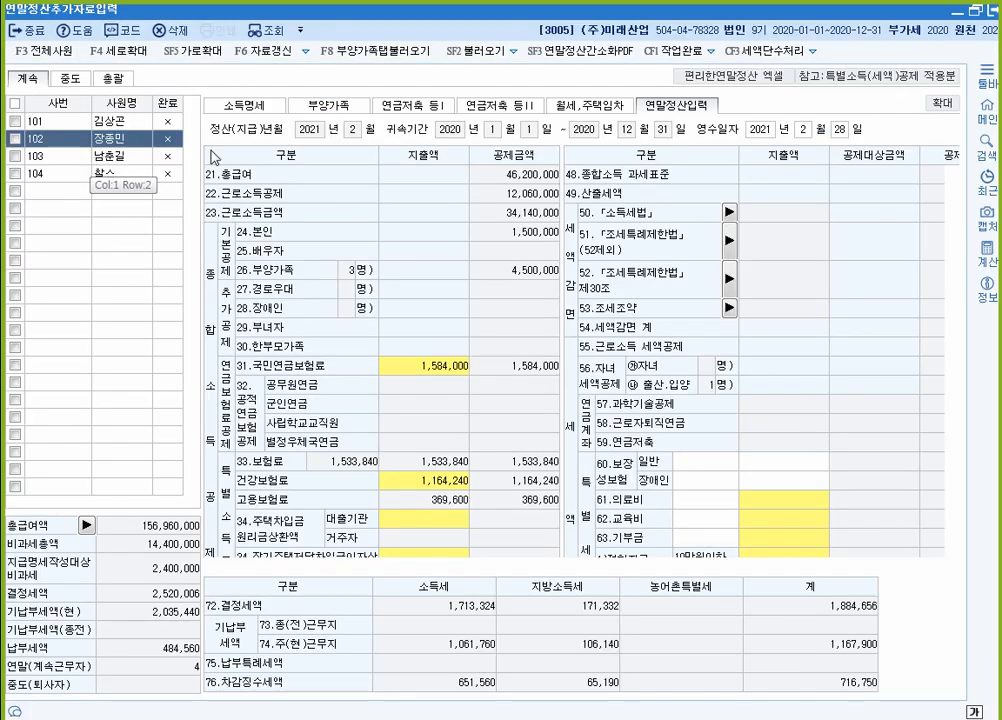
pyautogui.click(815, 463)
pyautogui.scroll(-4, 818, 463)
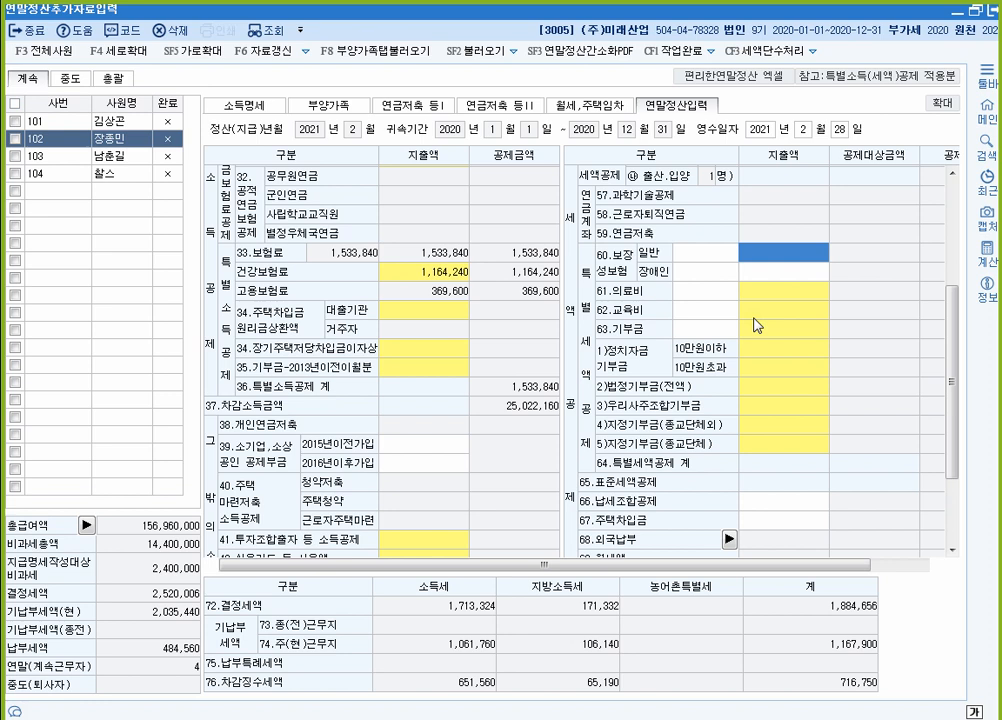
pyautogui.write('60')
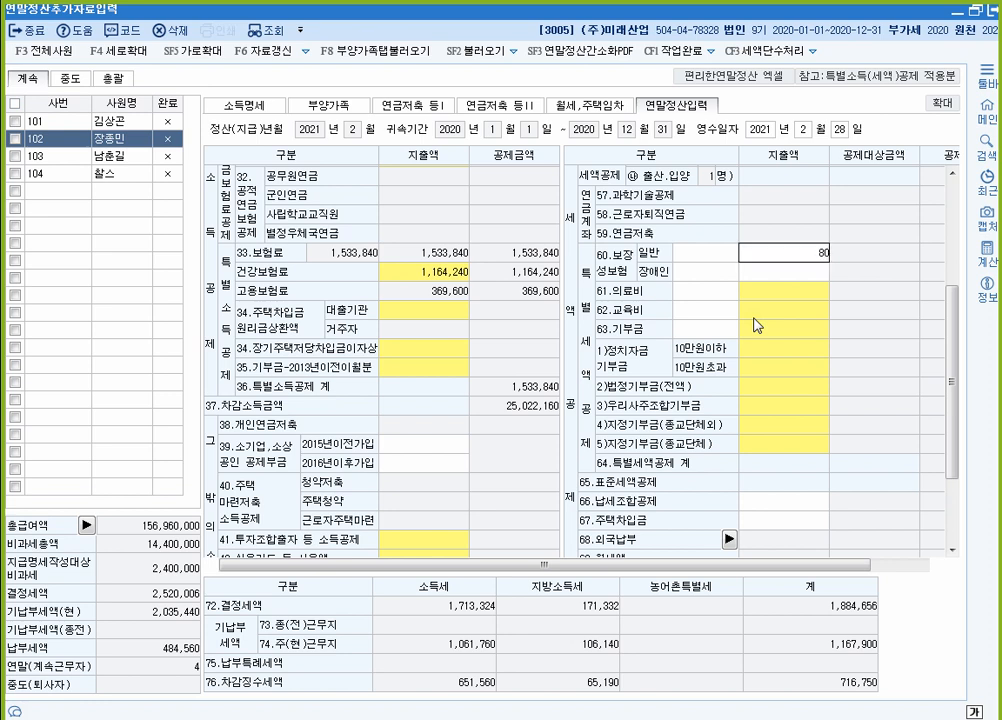
pyautogui.write('0000')
pyautogui.press('Return')
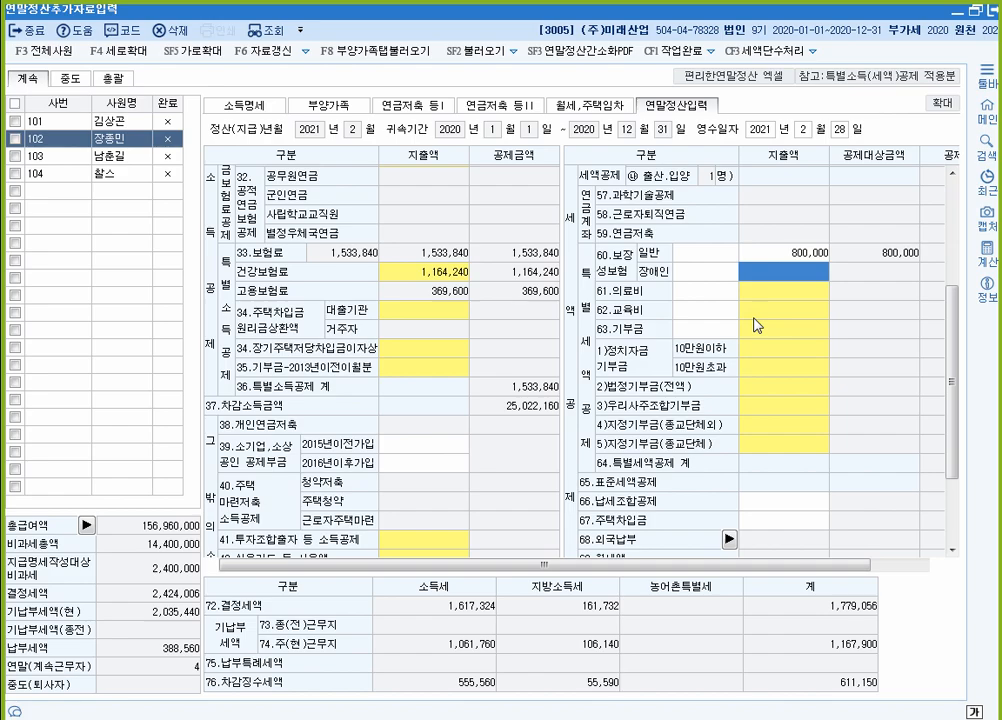
pyautogui.hotkey('alt', 'Tab')
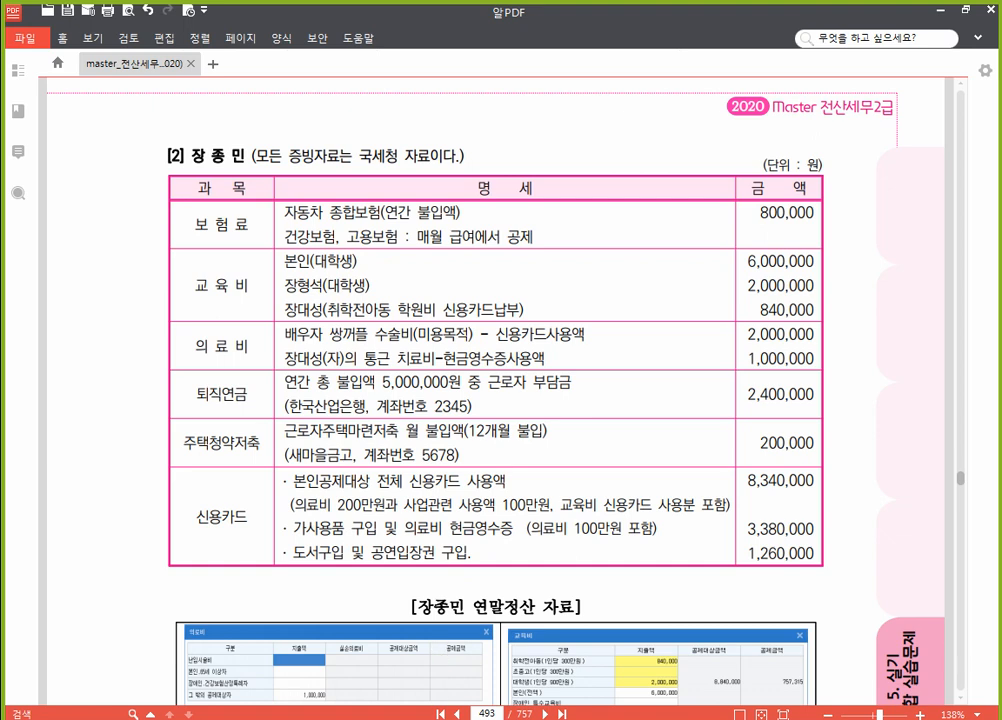
pyautogui.moveTo(496, 714); pyautogui.dragTo(447, 712)
pyautogui.write('483')
pyautogui.press('Return')
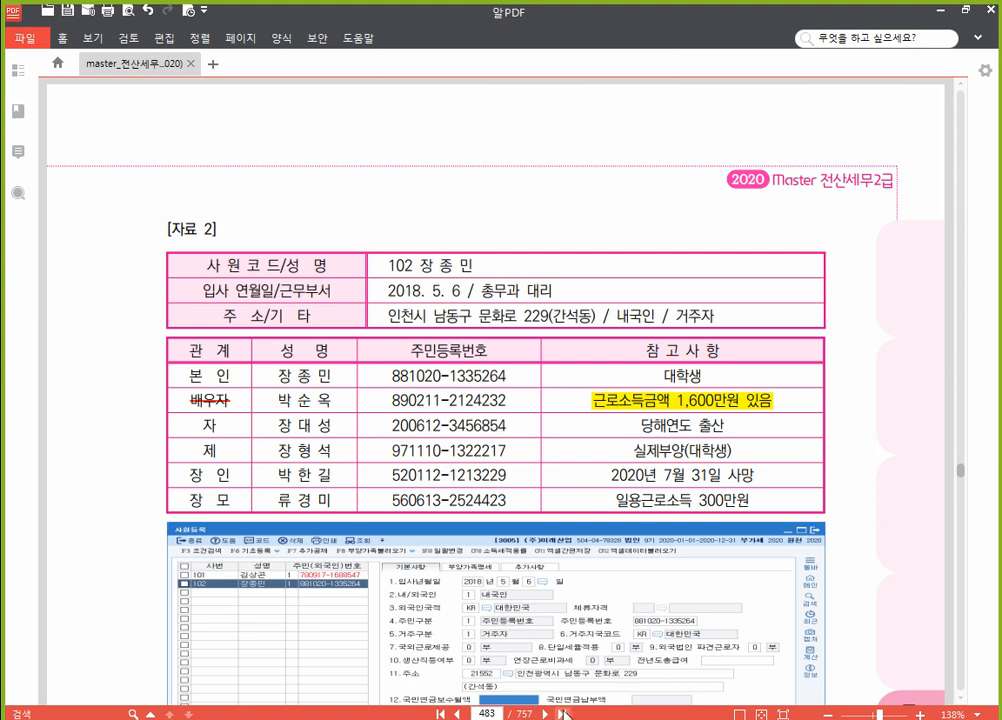
pyautogui.click(501, 713)
pyautogui.write('493')
pyautogui.press('Return')
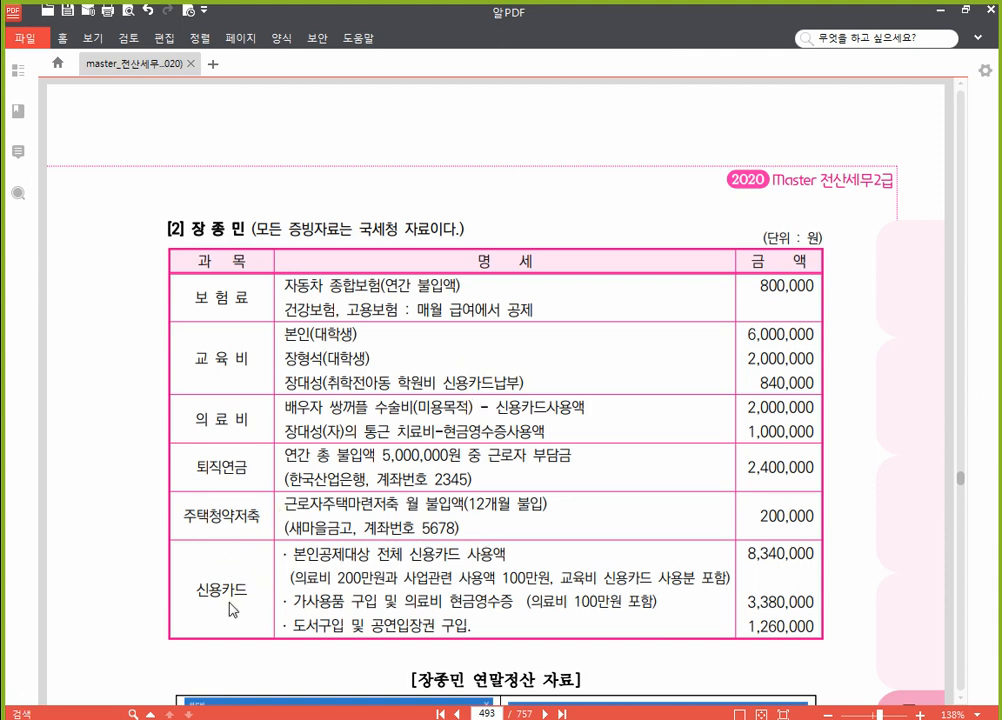
pyautogui.scroll(-2, 240, 614)
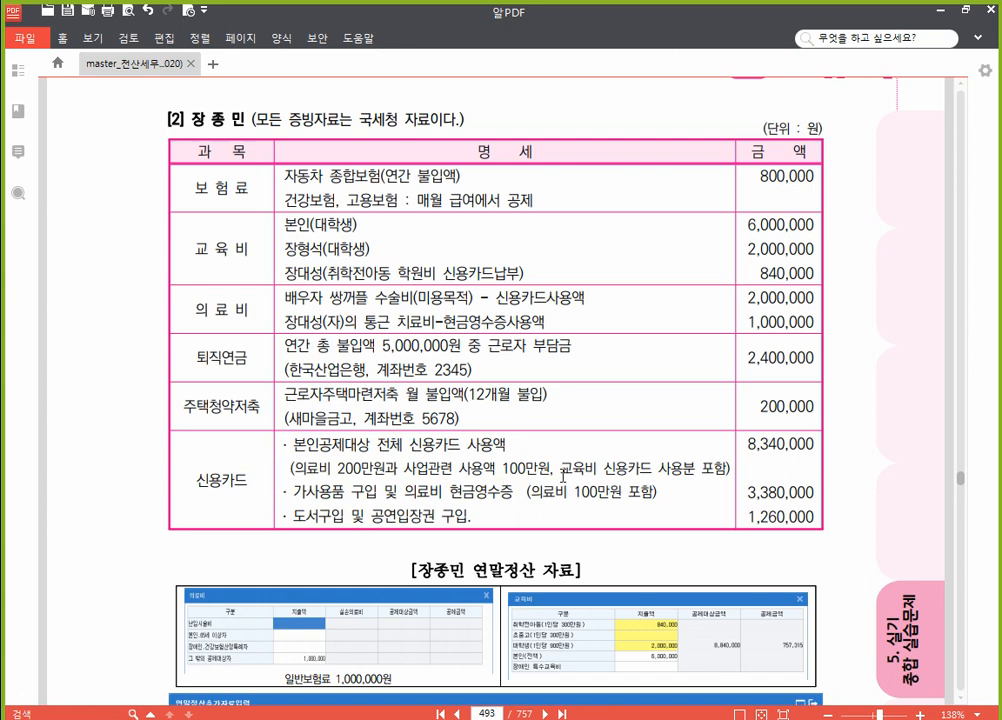
# Step: Underline the '교육비 신용카드 사용분 포함' note, check page 483, then return to page 493
pyautogui.moveTo(567, 463); pyautogui.dragTo(724, 467)
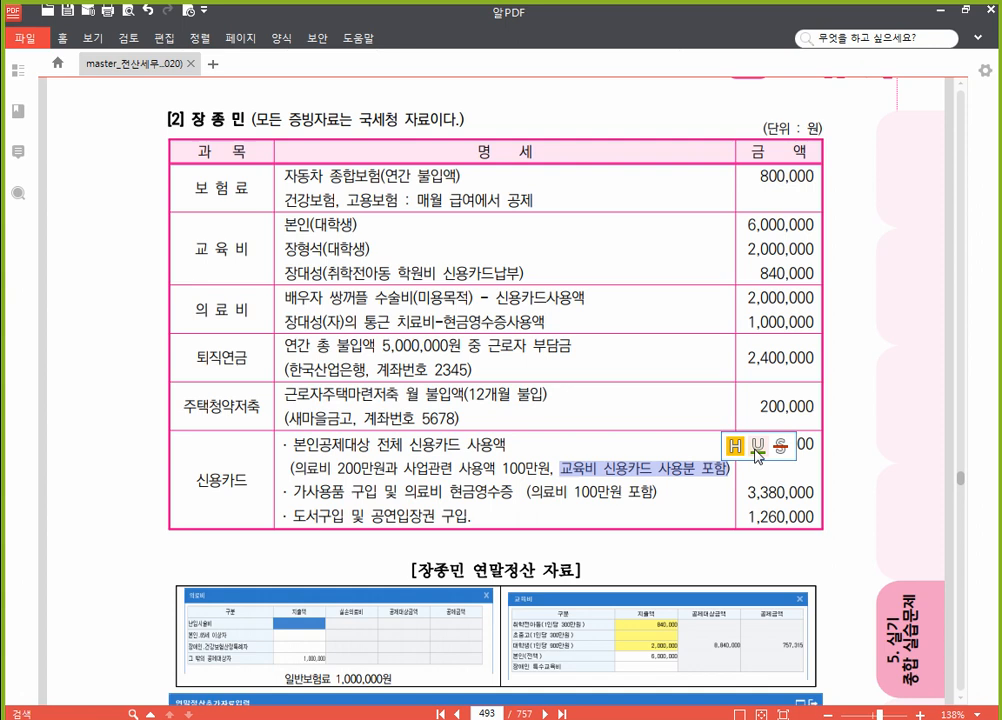
pyautogui.click(757, 446)
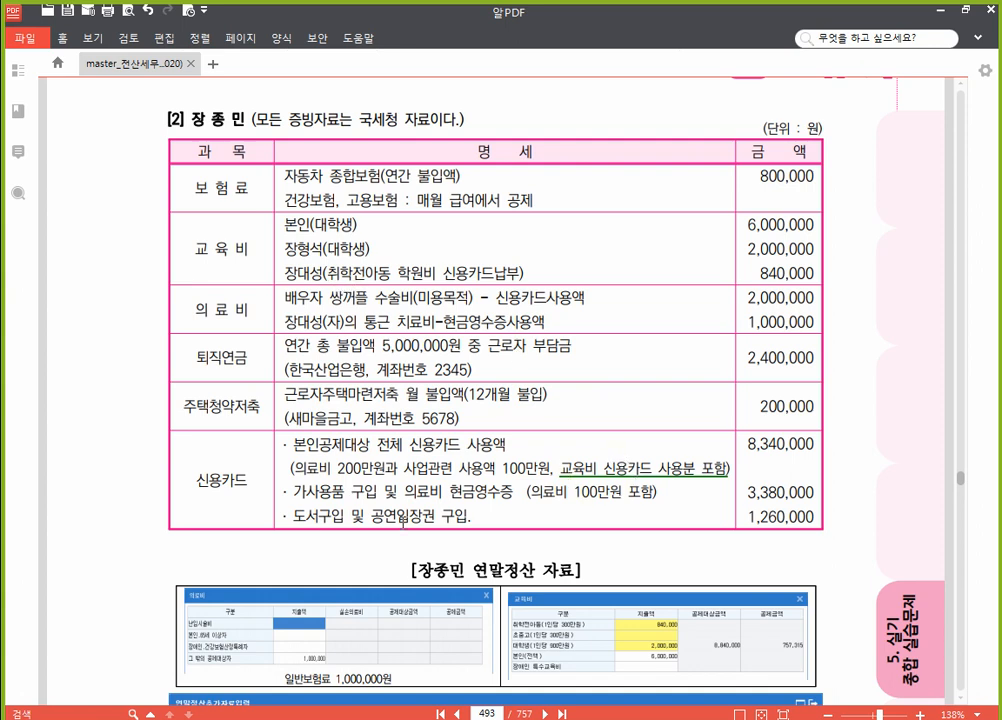
pyautogui.moveTo(498, 714); pyautogui.dragTo(447, 706)
pyautogui.write('483')
pyautogui.press('Return')
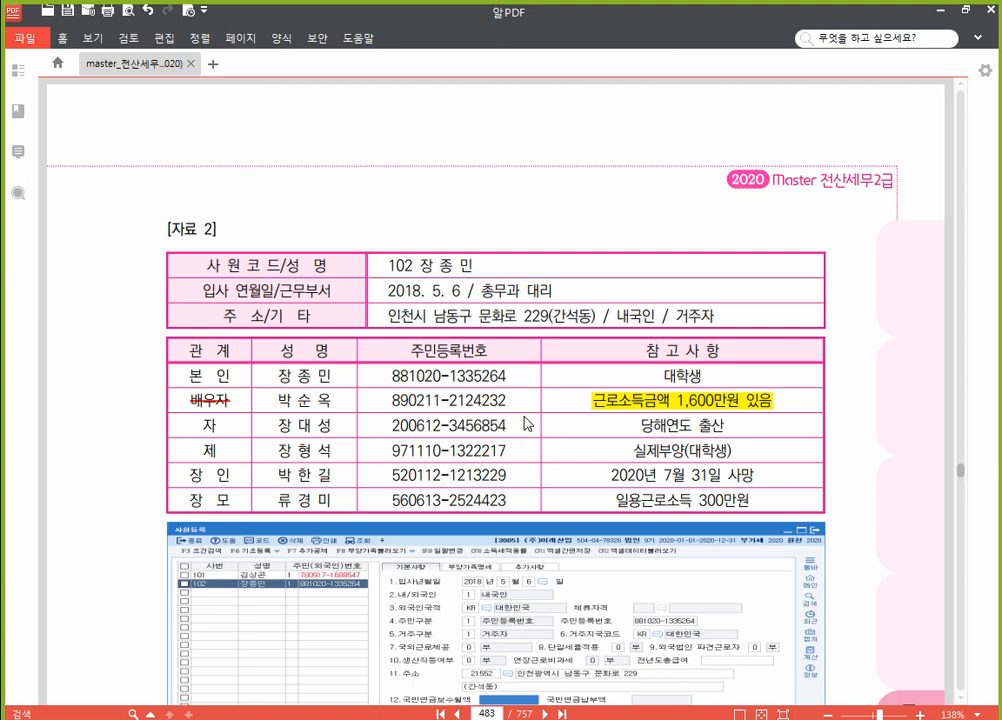
pyautogui.click(500, 713)
pyautogui.write('493')
pyautogui.press('Return')
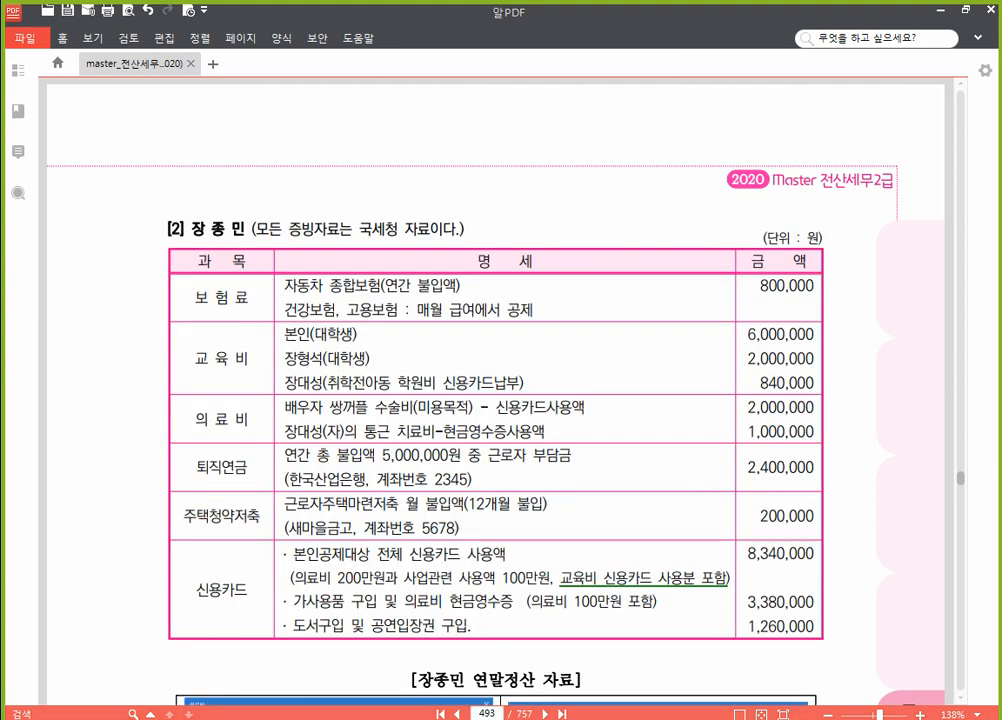
pyautogui.hotkey('alt', 'Tab')
# Step: Enter 6,000,000 as the employee's own (본인) education expense under 62.교육비
pyautogui.click(778, 314)
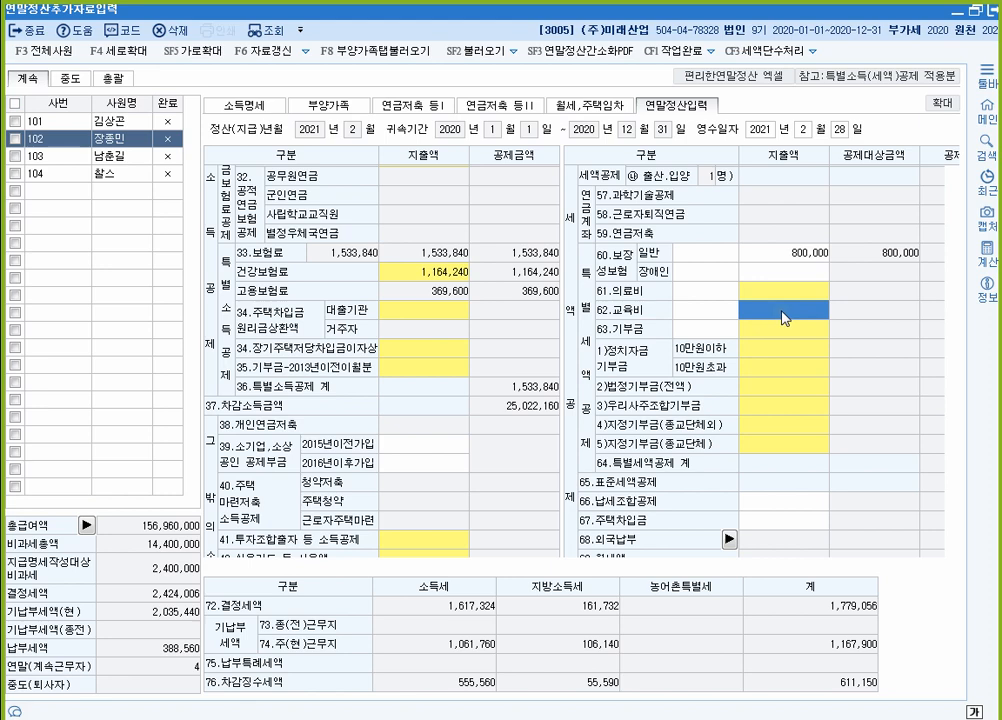
pyautogui.doubleClick(783, 318)
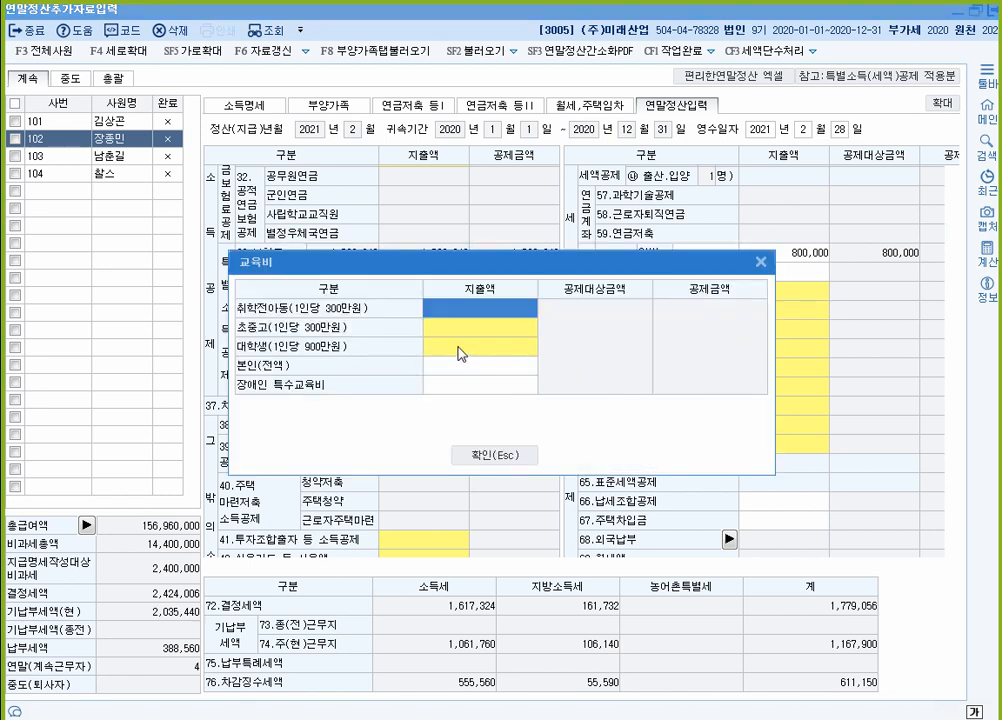
pyautogui.click(488, 366)
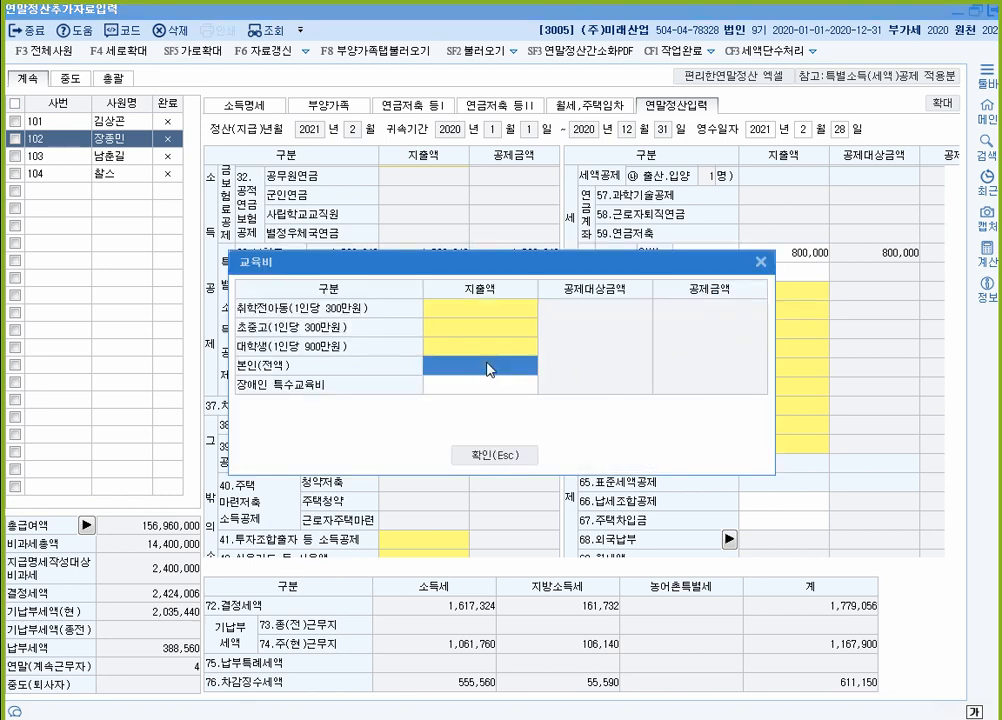
pyautogui.write('6000000')
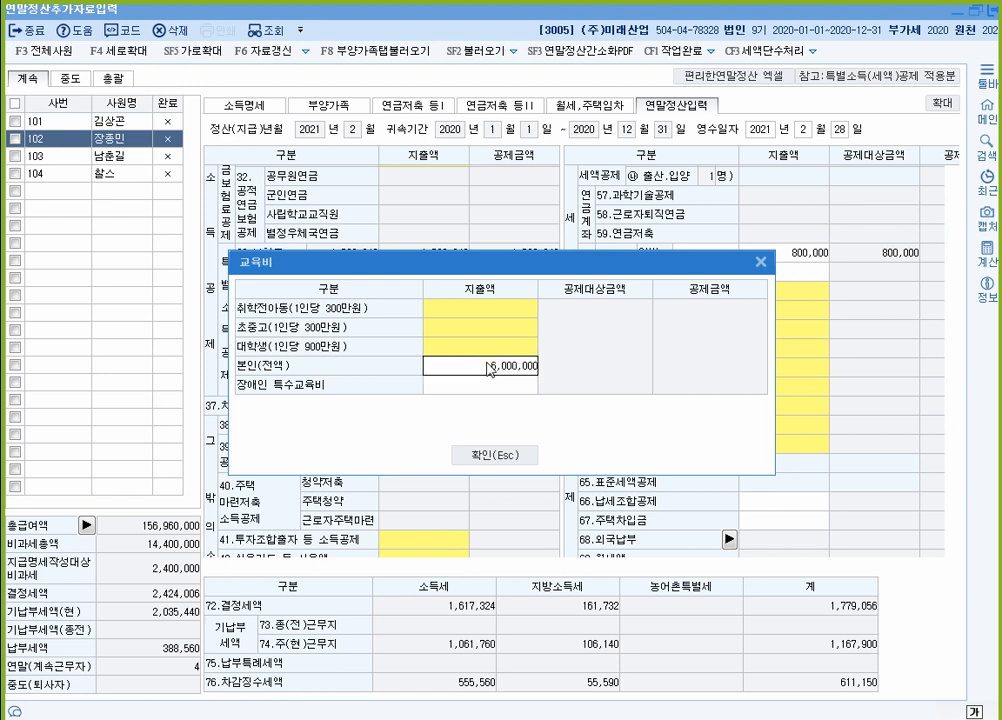
pyautogui.press('Return')
pyautogui.click(488, 366)
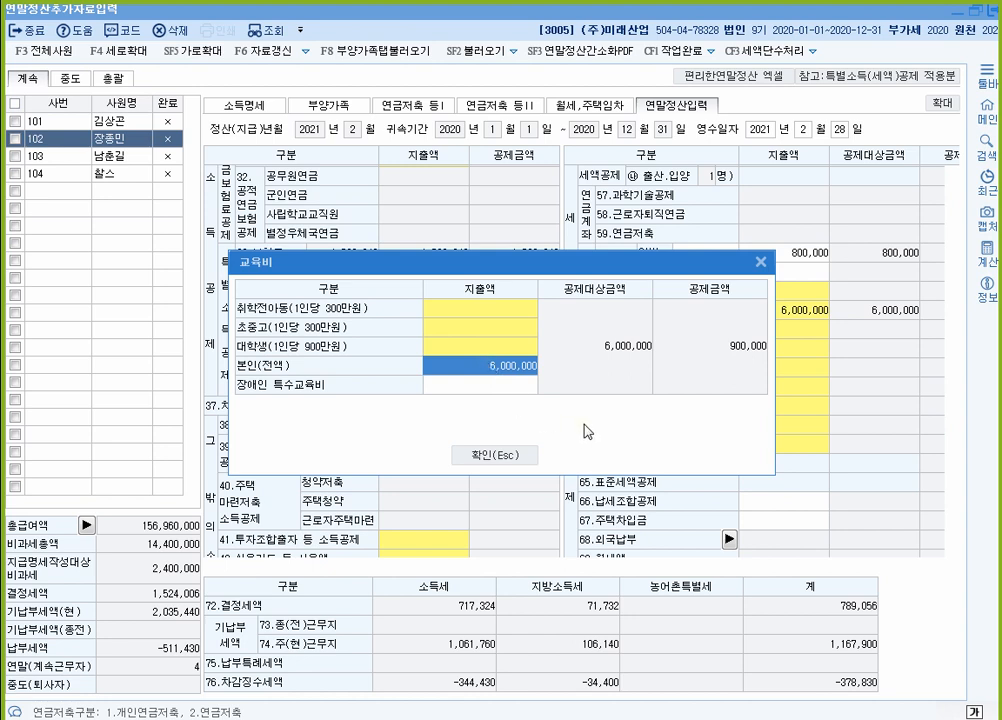
# Step: Add 2,000,000 of university (대학생) tuition in the education breakdown
pyautogui.click(489, 355)
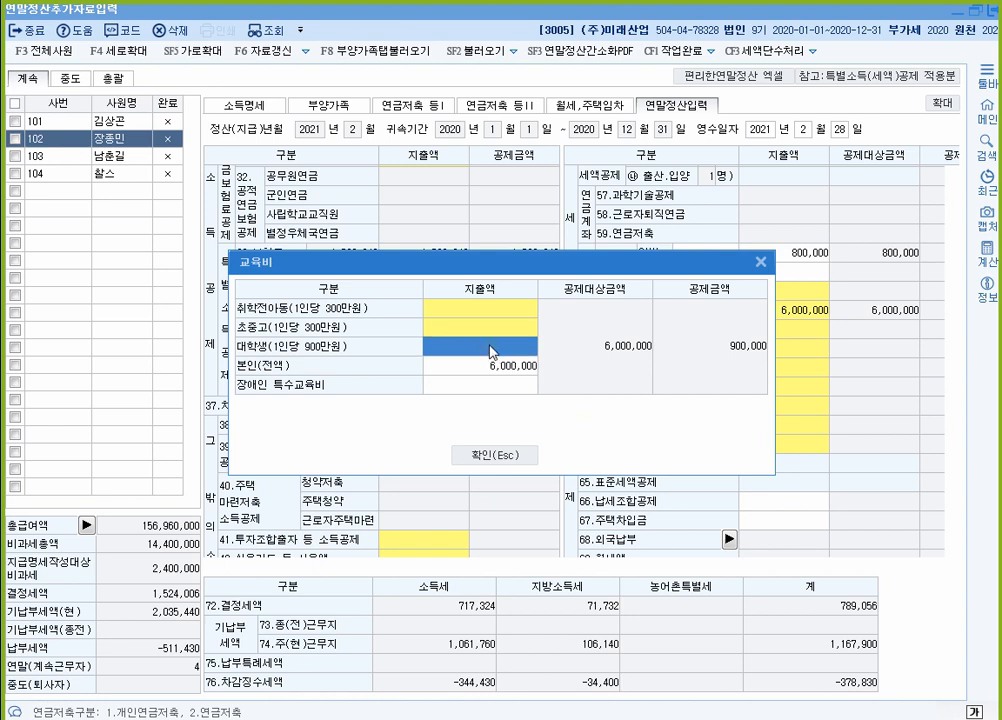
pyautogui.doubleClick(489, 350)
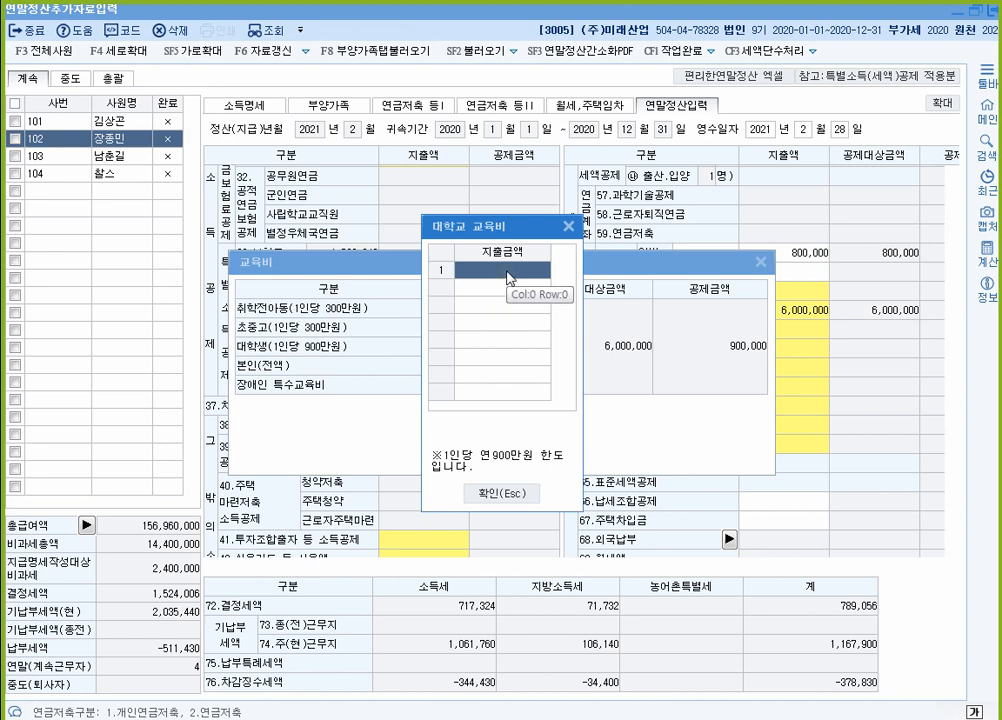
pyautogui.write('2000000')
pyautogui.click(491, 496)
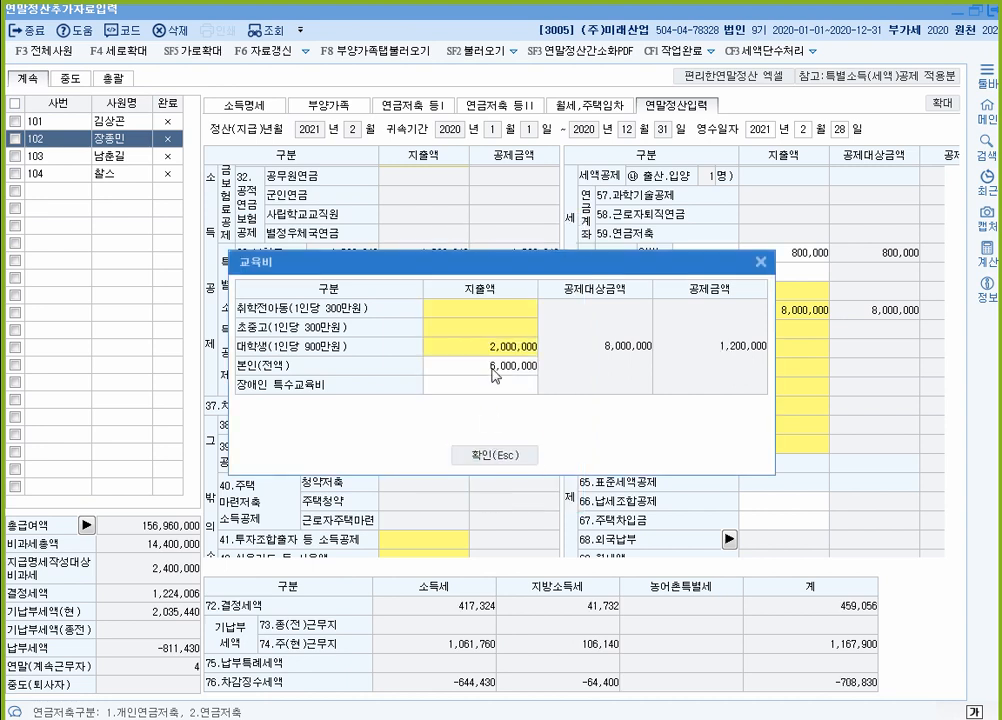
# Step: Add 840,000 of preschool (취학전아동) tuition and apply the 8,840,000 education total
pyautogui.click(483, 314)
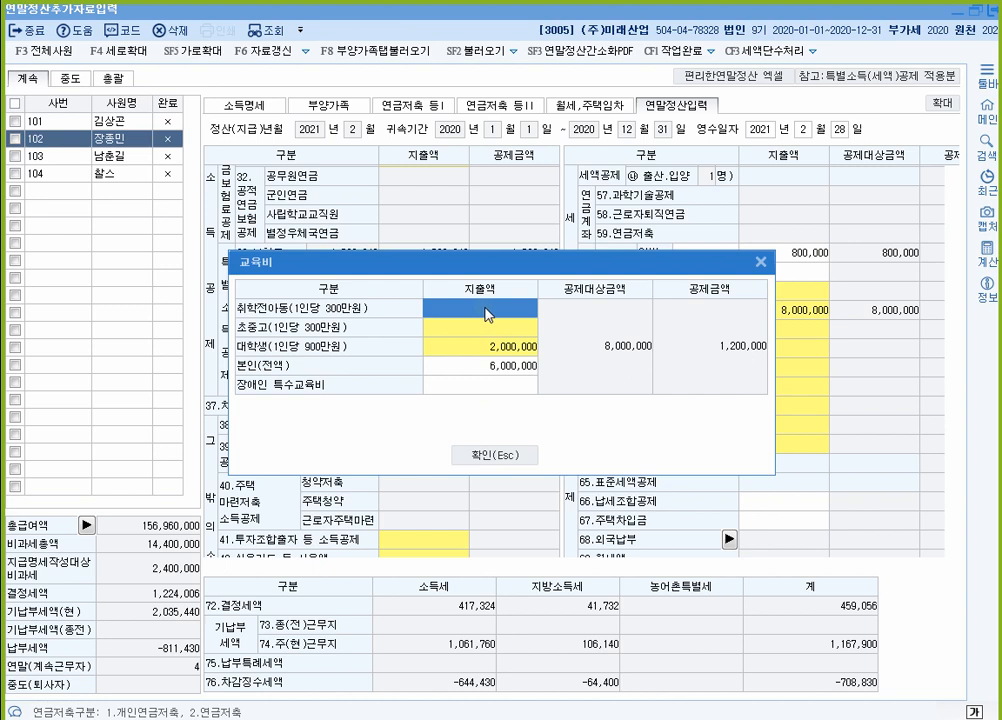
pyautogui.doubleClick(487, 314)
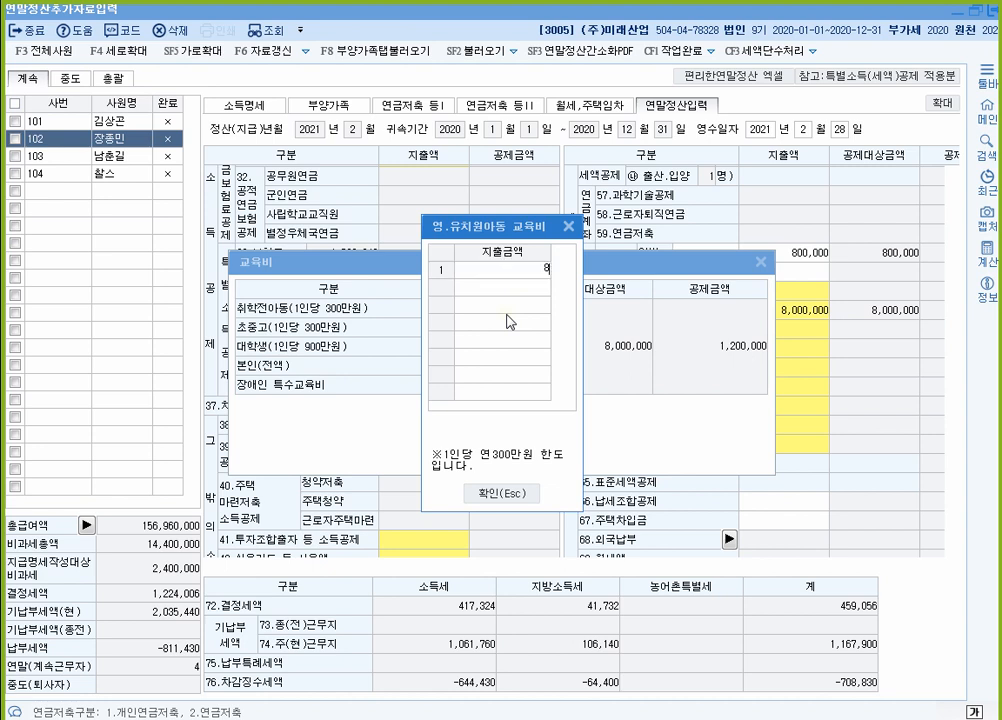
pyautogui.write('8400000')
pyautogui.press('Return')
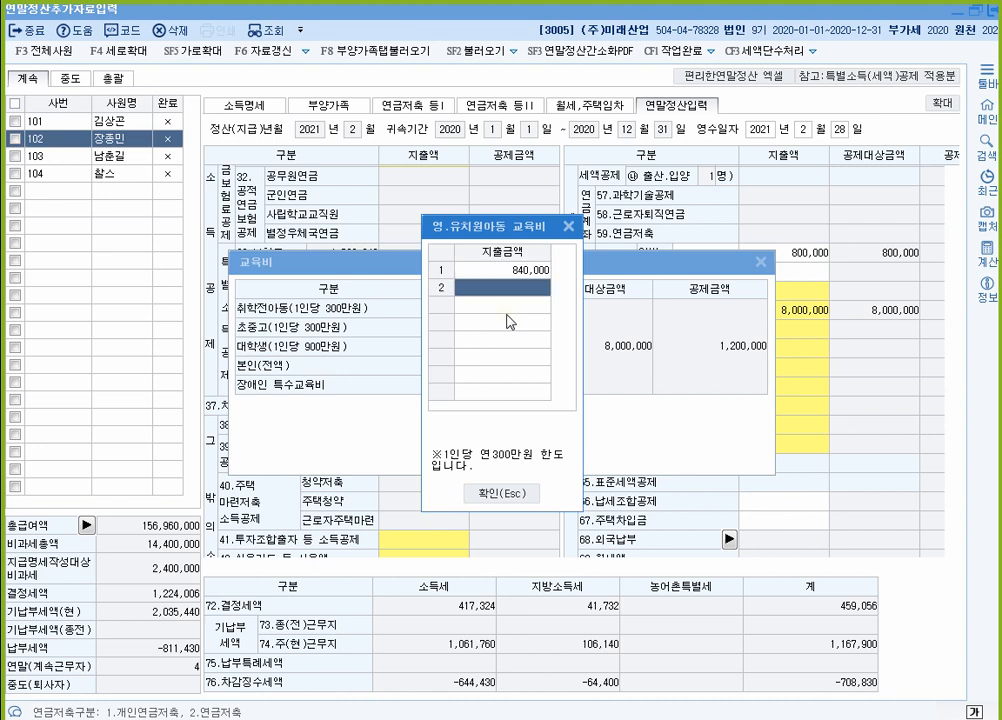
pyautogui.click(515, 494)
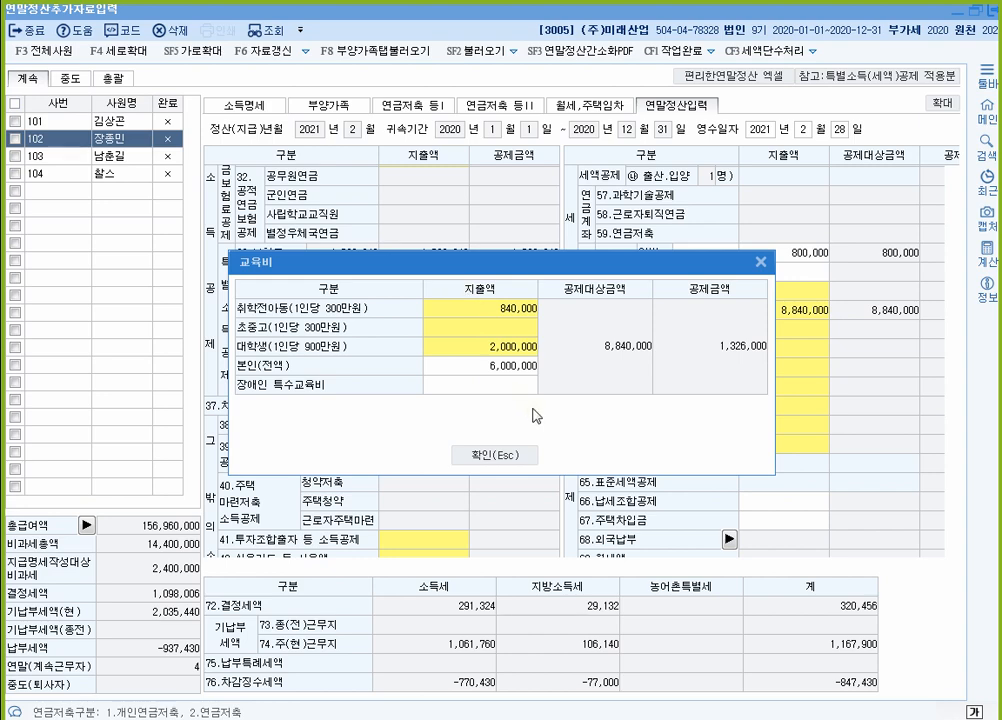
pyautogui.click(513, 458)
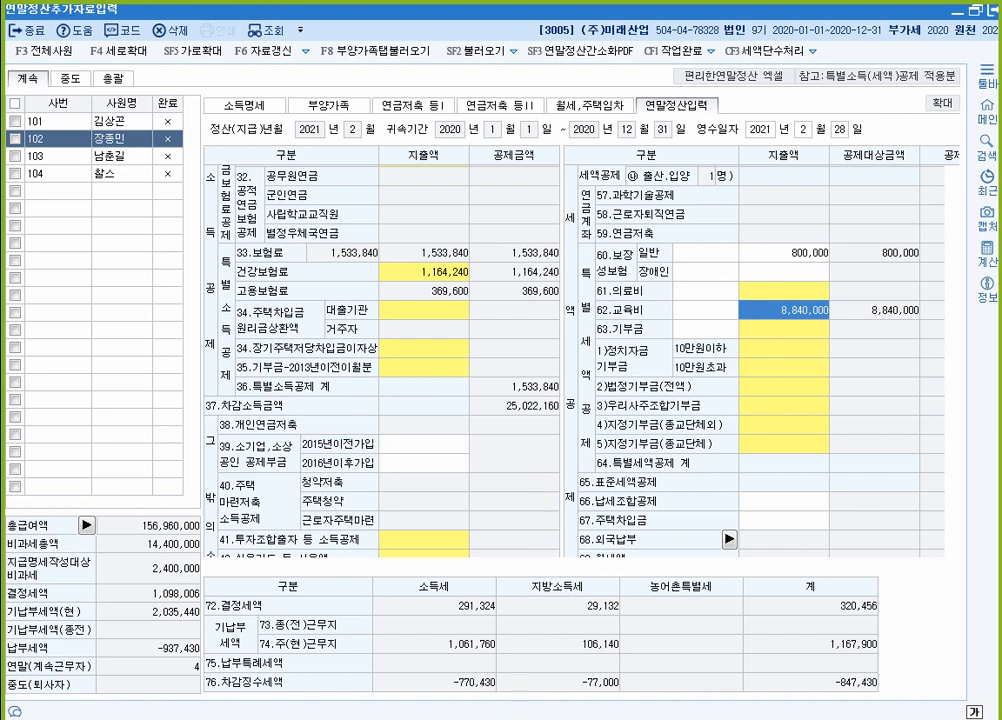
# Step: Underline the spouse's cosmetic-surgery expense text and the 의료비 200만원 credit-card note
pyautogui.click(475, 703)
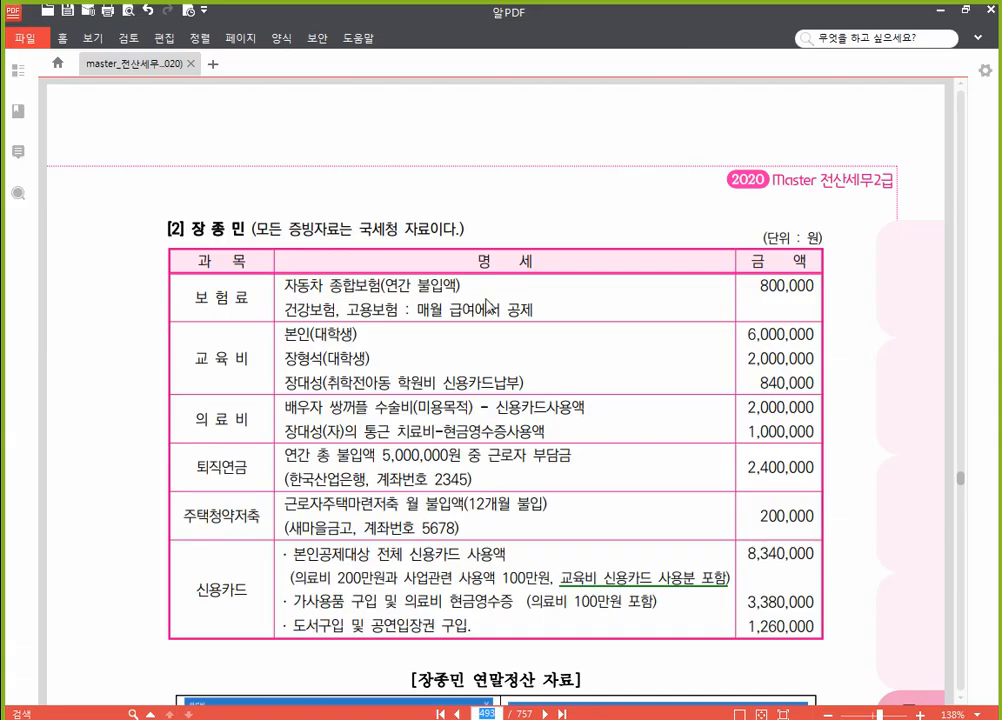
pyautogui.scroll(-3, 284, 316)
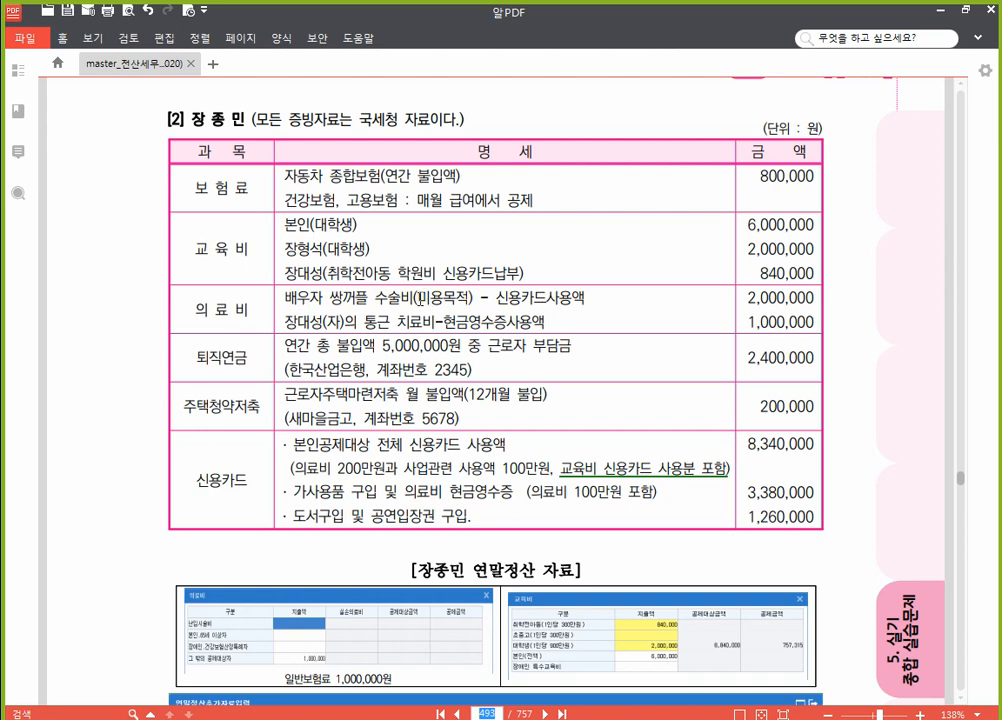
pyautogui.moveTo(473, 297); pyautogui.dragTo(285, 297)
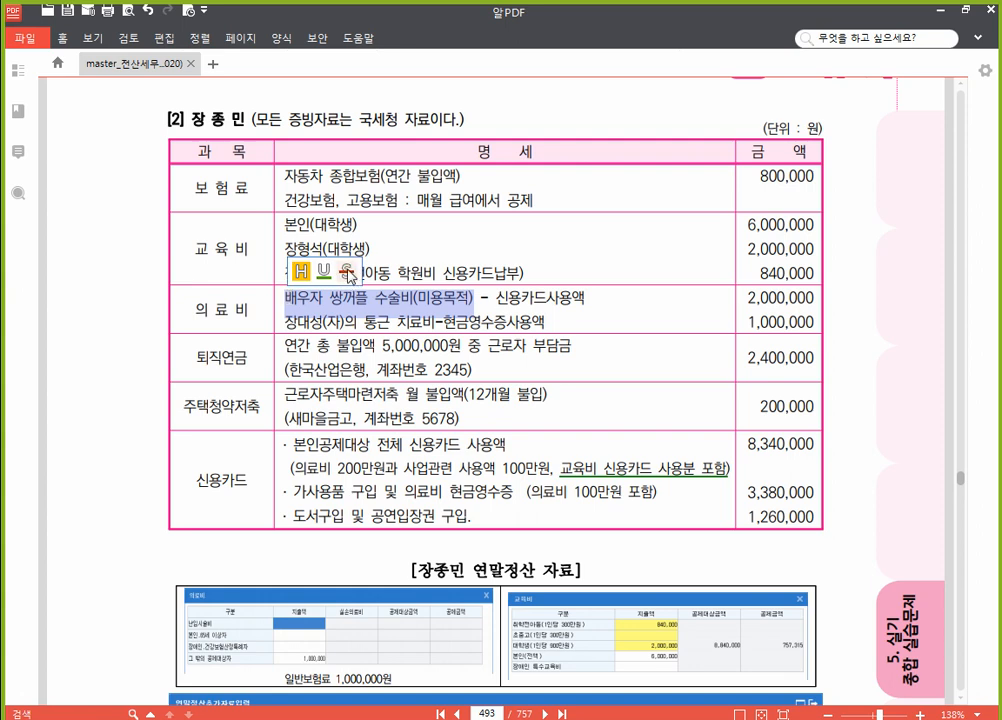
pyautogui.click(348, 272)
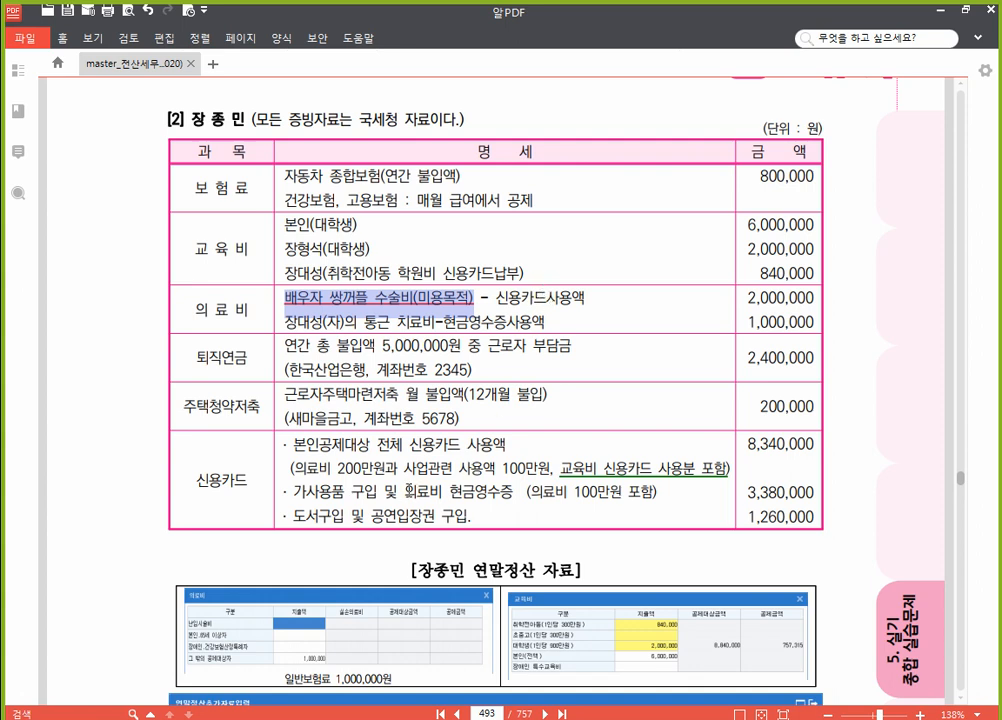
pyautogui.moveTo(294, 467); pyautogui.dragTo(381, 467)
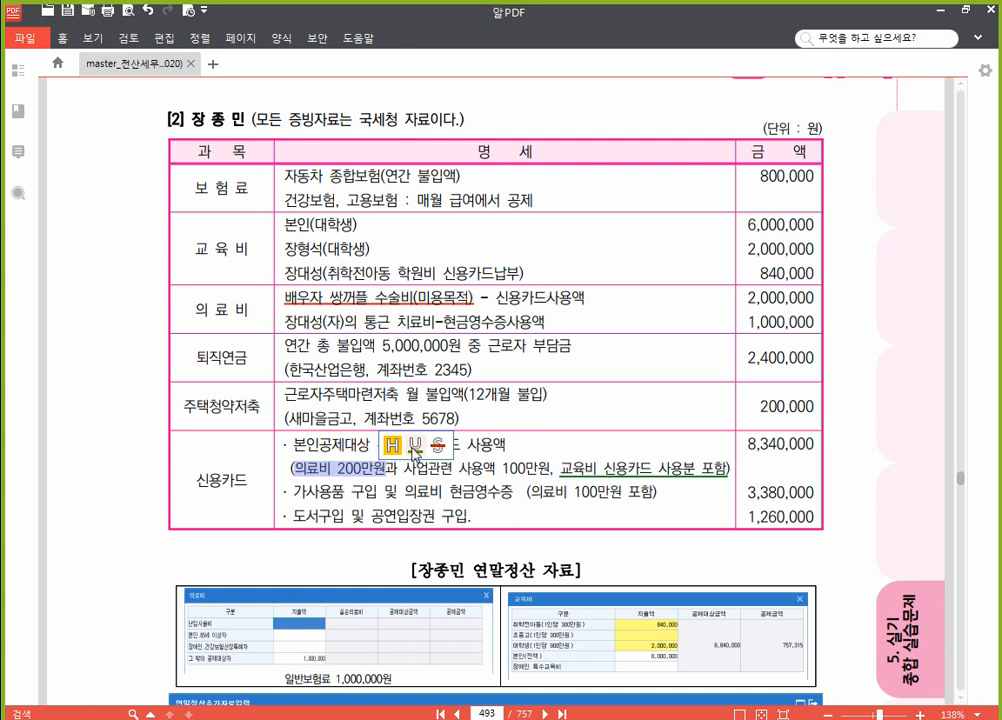
pyautogui.click(414, 448)
pyautogui.click(355, 478)
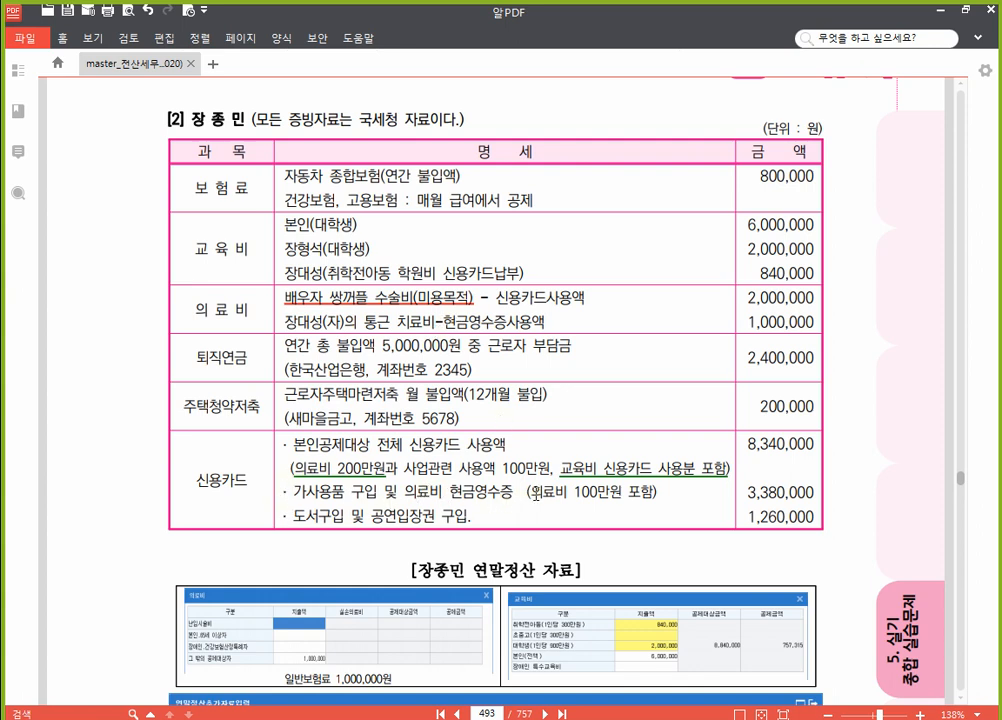
# Step: Underline the cash-receipt 의료비 phrase and strike through the spouse's 2,000,000 surgery amount
pyautogui.moveTo(536, 491); pyautogui.dragTo(621, 491)
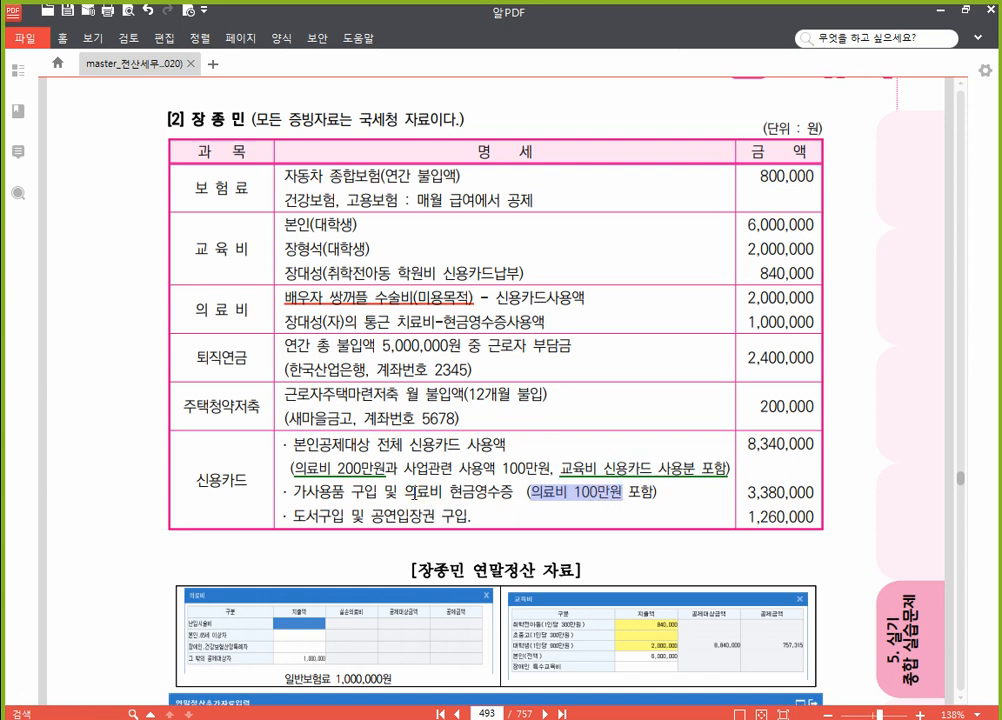
pyautogui.moveTo(404, 491); pyautogui.dragTo(660, 491)
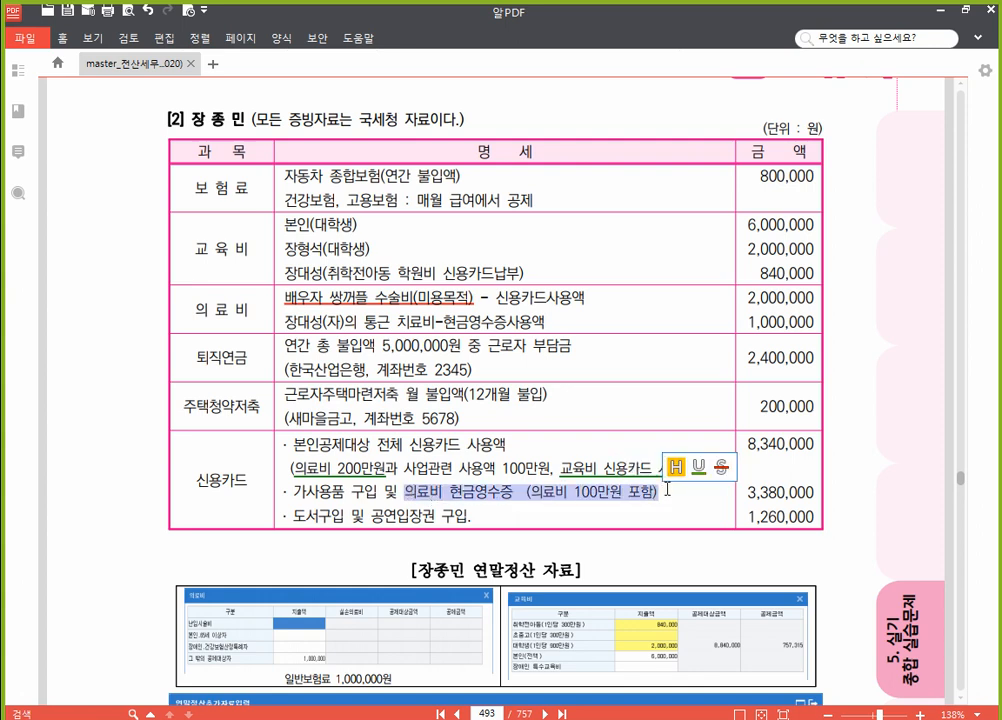
pyautogui.click(705, 467)
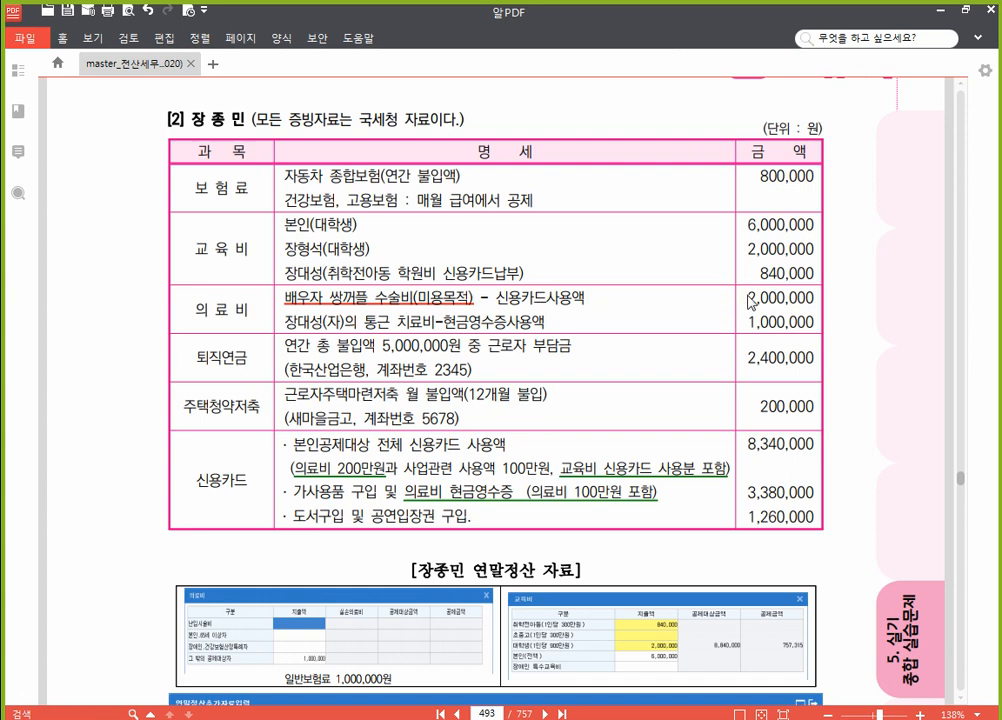
pyautogui.moveTo(748, 298); pyautogui.dragTo(812, 307)
pyautogui.click(867, 274)
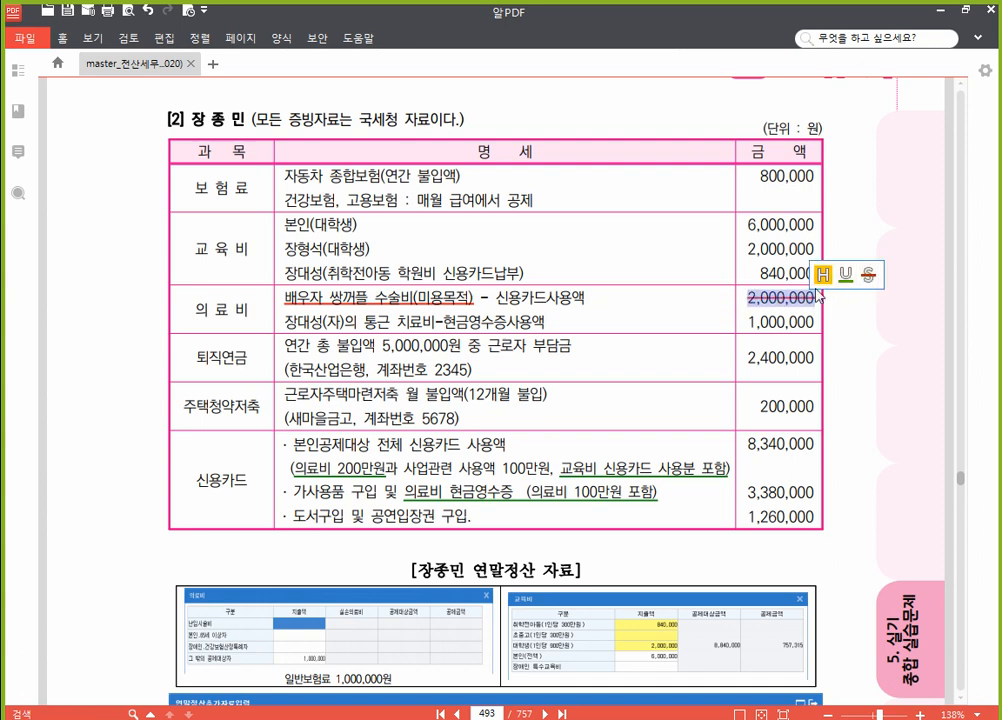
pyautogui.click(416, 321)
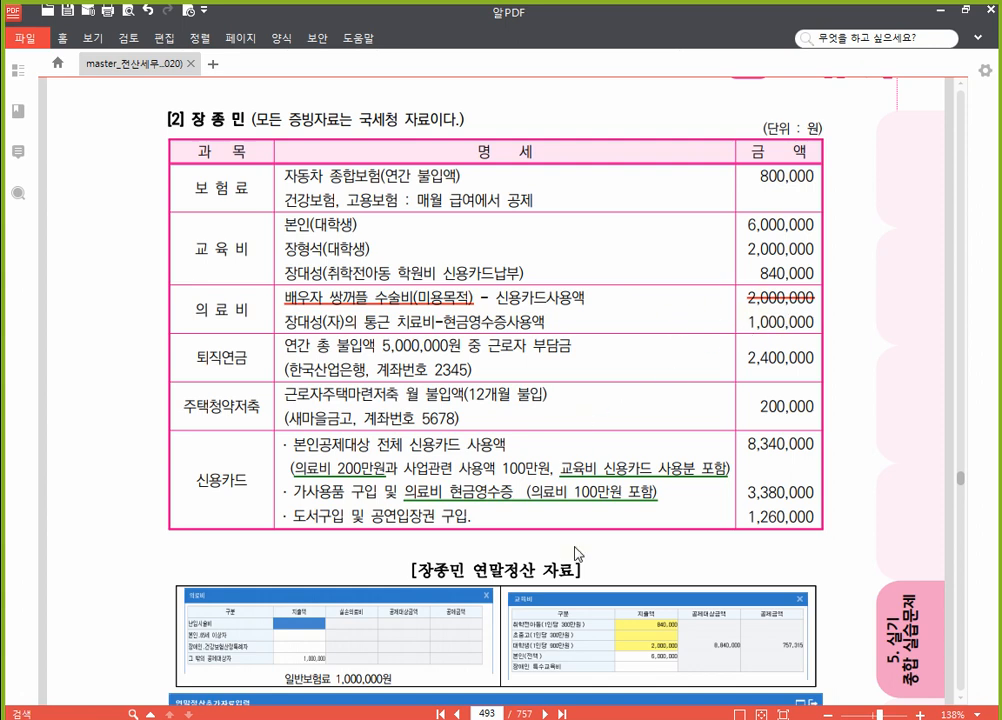
# Step: Record 1,000,000 in the 61.의료비 breakdown under other deductible dependents (그 밖의 공제대상자)
pyautogui.click(522, 710)
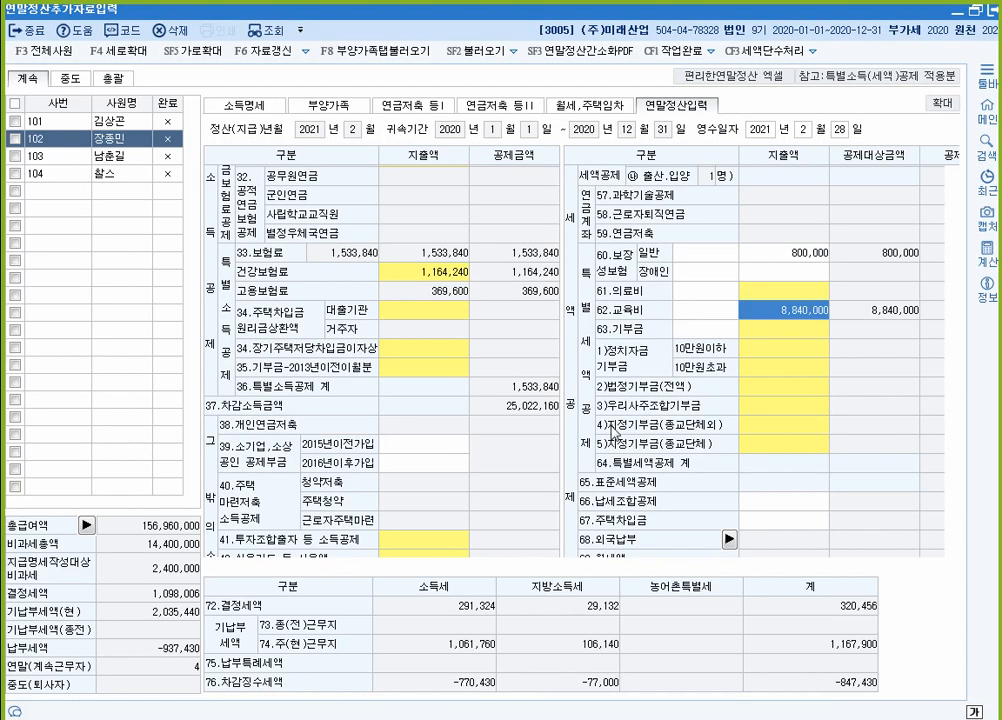
pyautogui.click(794, 292)
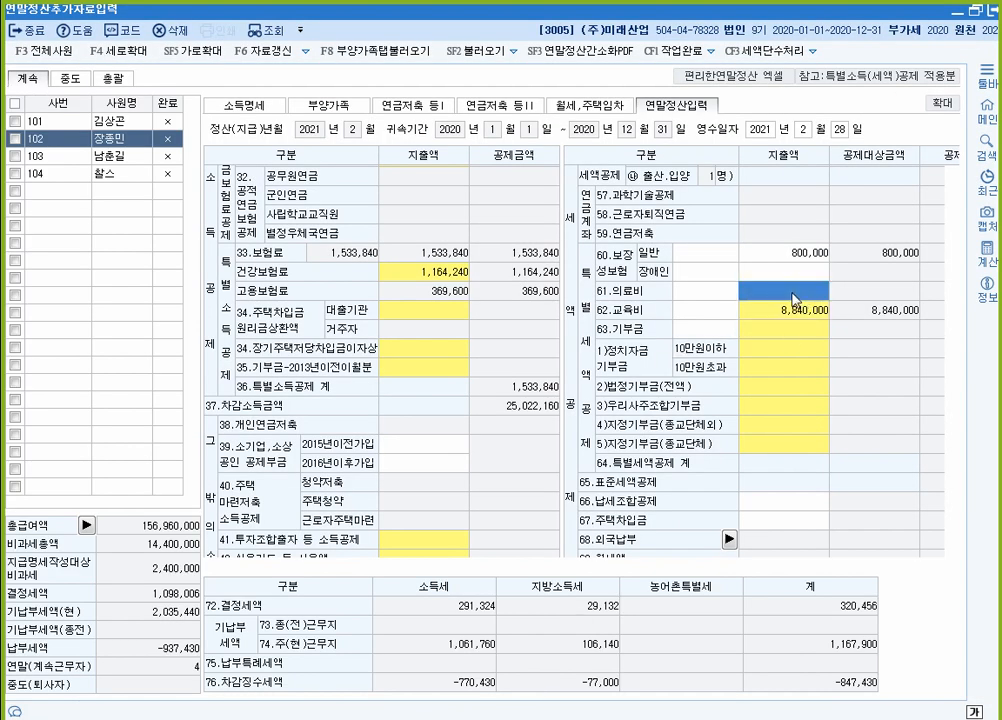
pyautogui.doubleClick(792, 292)
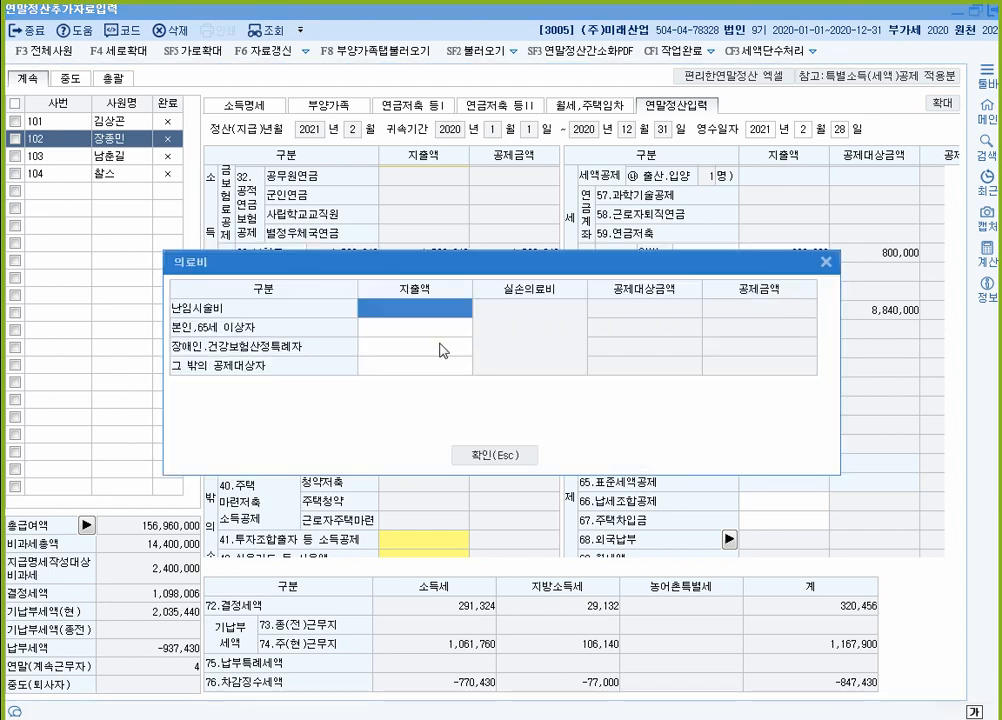
pyautogui.click(424, 372)
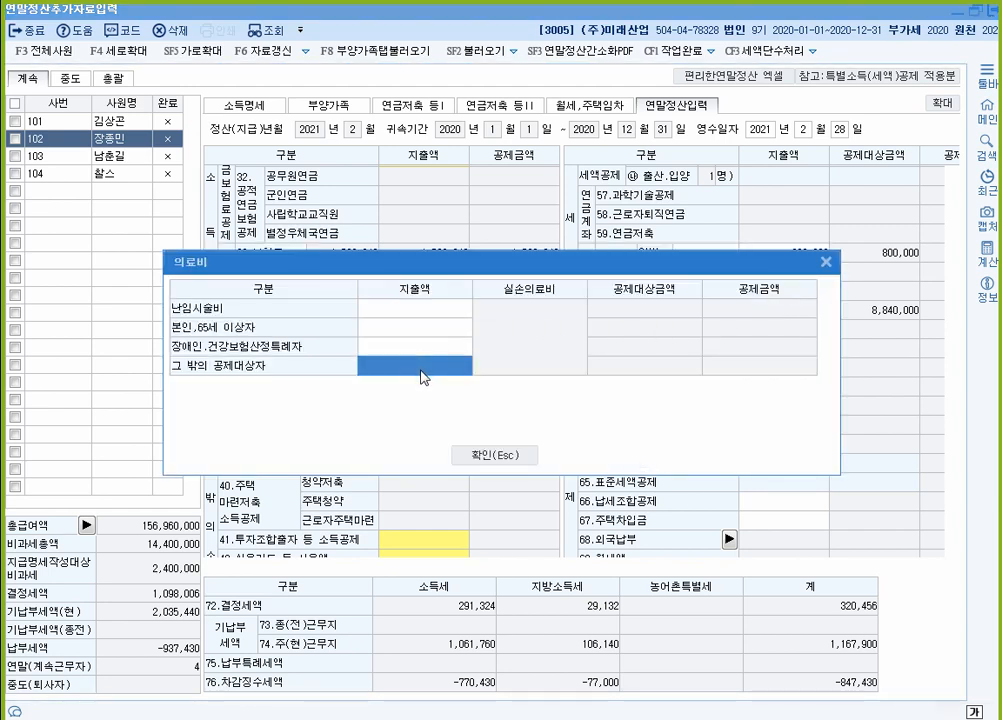
pyautogui.write('1000000')
pyautogui.press('Return')
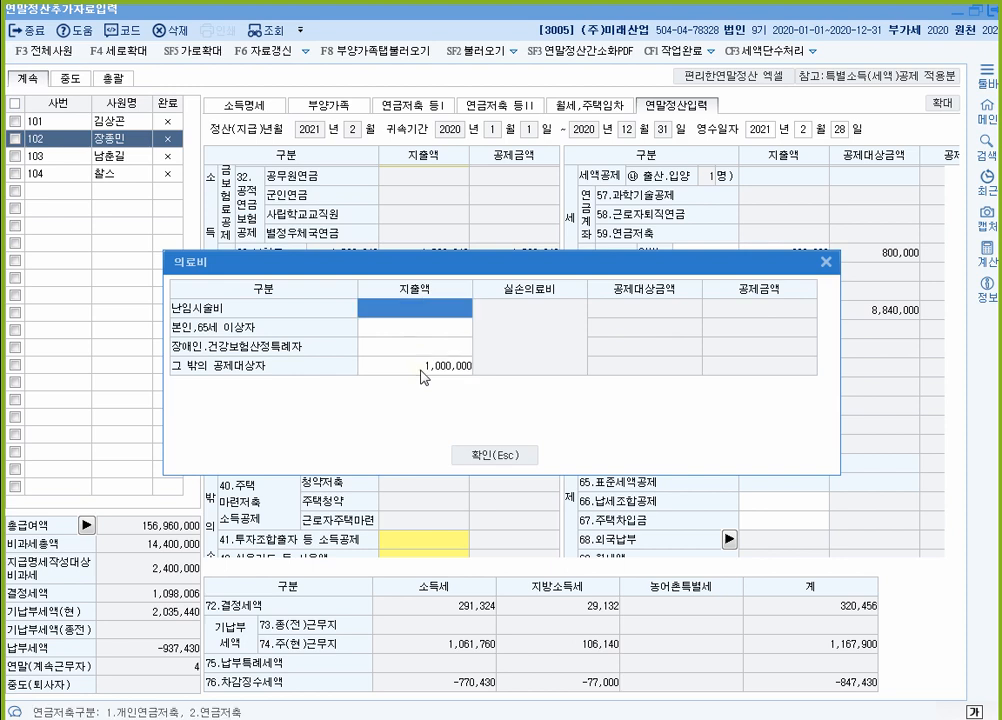
pyautogui.click(422, 372)
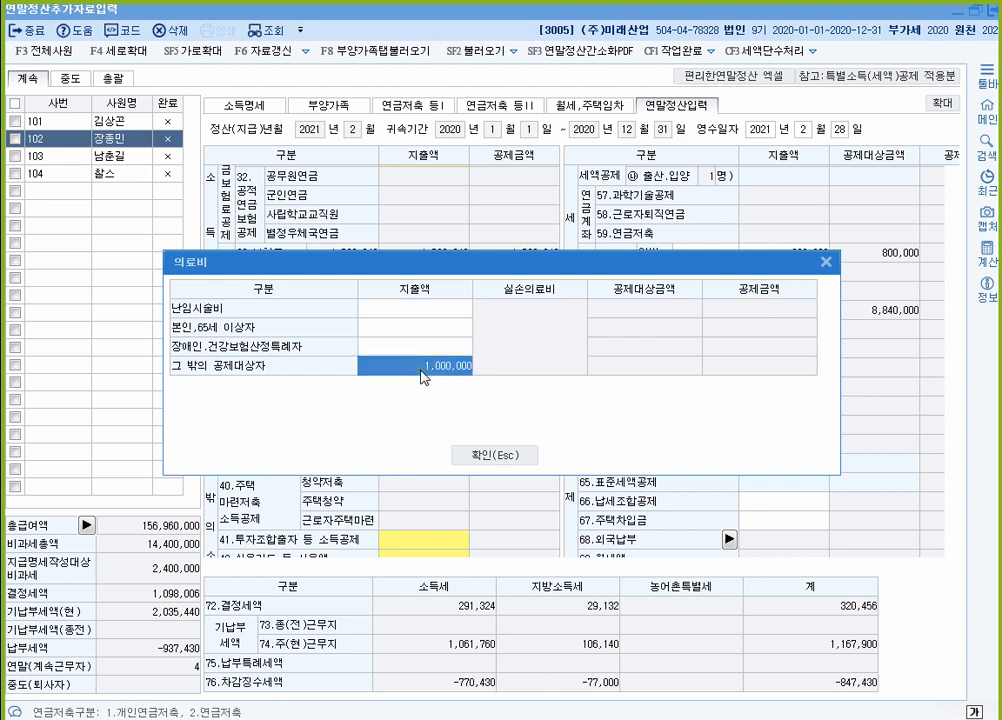
pyautogui.click(503, 458)
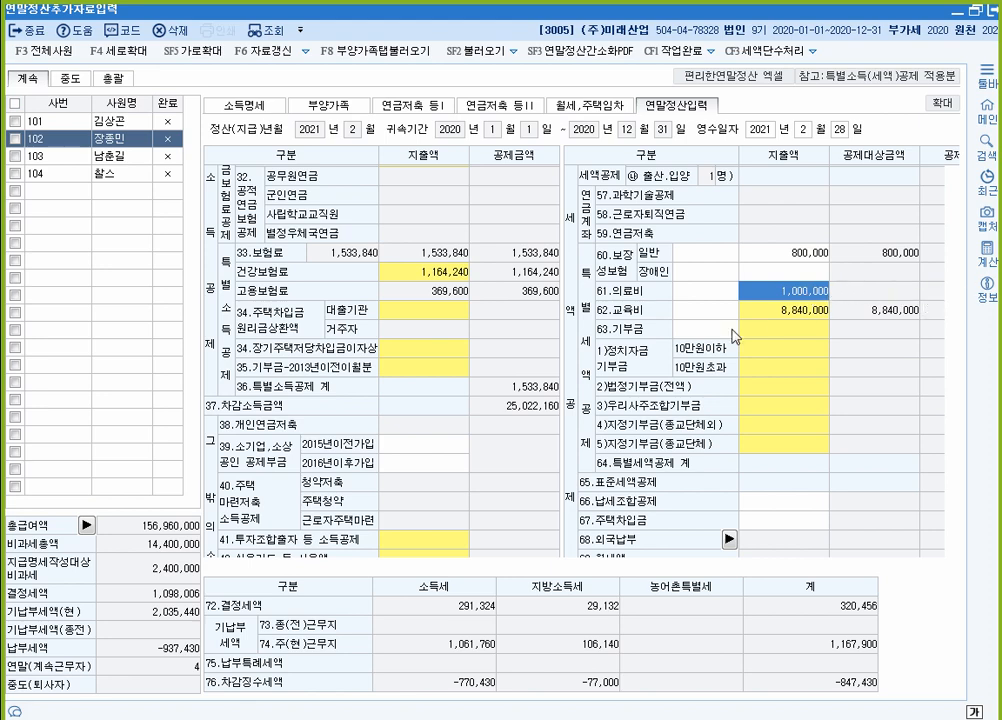
pyautogui.scroll(5, 700, 325)
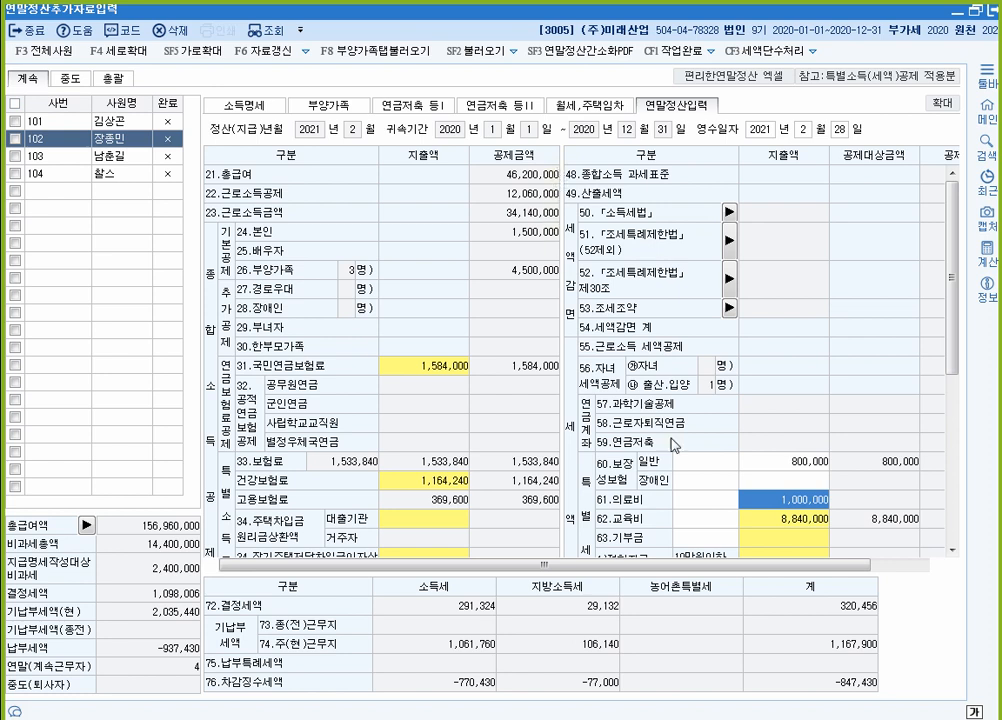
pyautogui.doubleClick(787, 500)
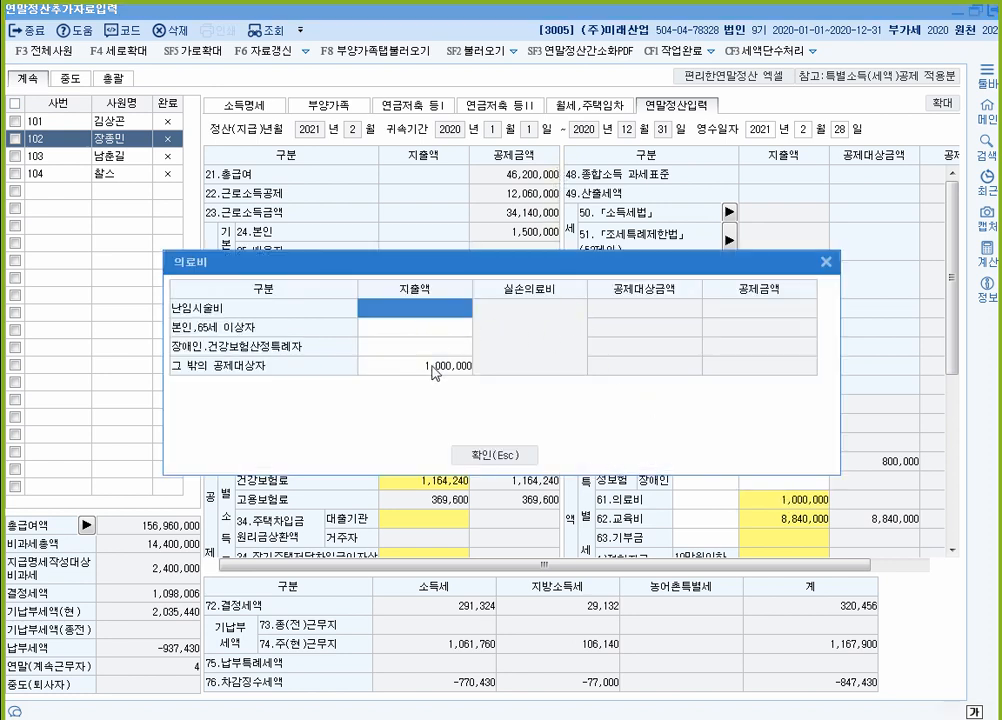
pyautogui.click(433, 368)
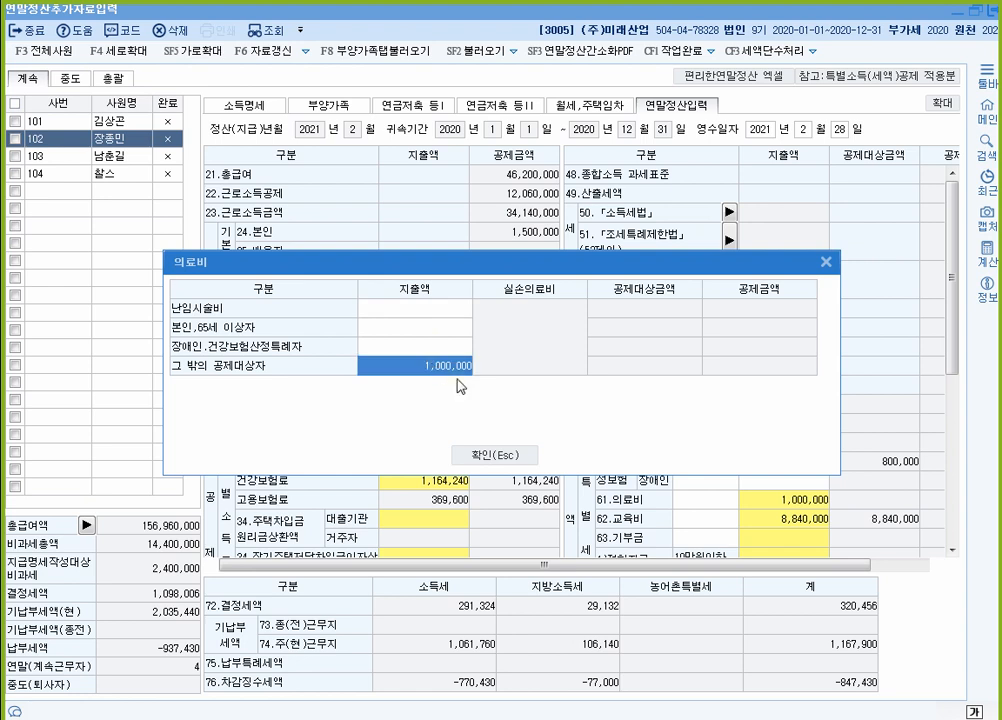
pyautogui.write('3,000,000')
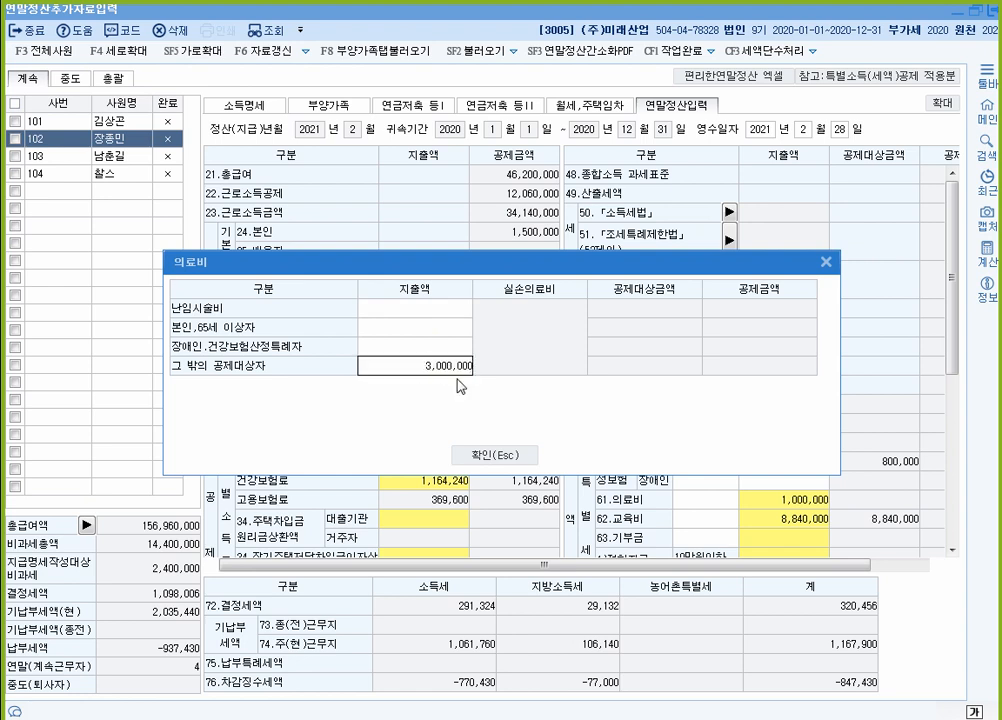
pyautogui.press('Return')
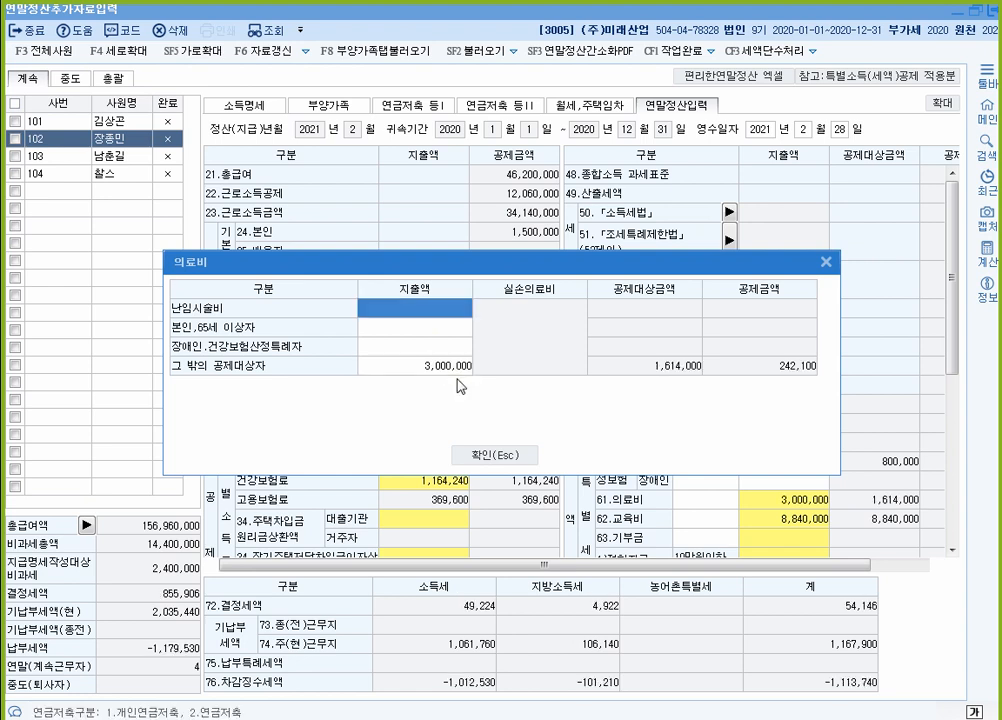
pyautogui.press('Down')
pyautogui.press('Down')
pyautogui.press('Down')
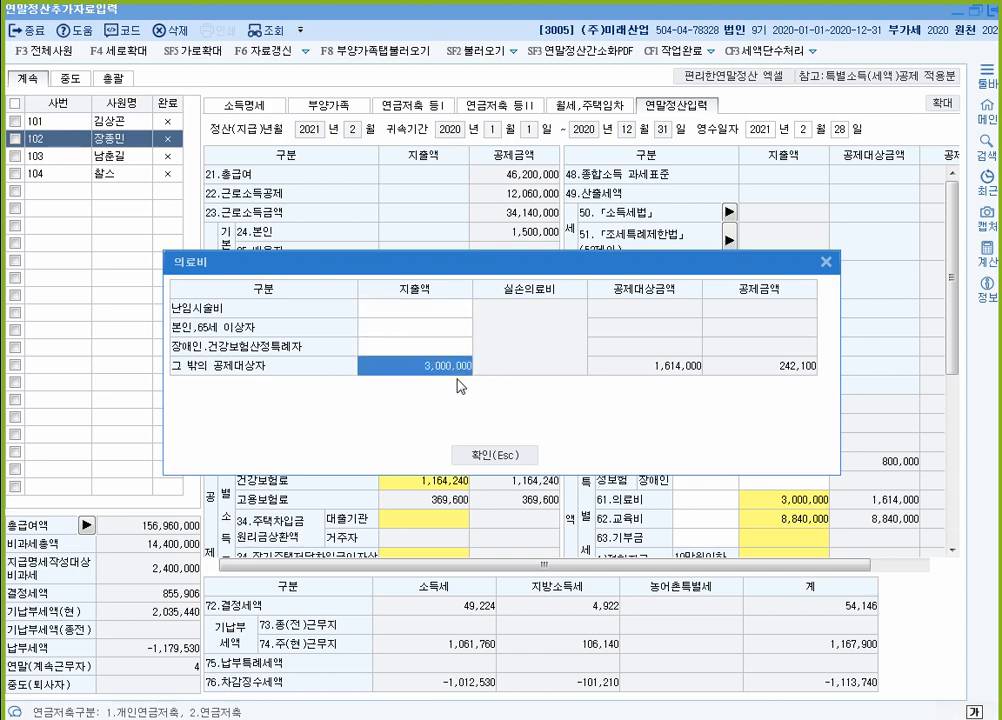
pyautogui.write('1000')
pyautogui.press('Return')
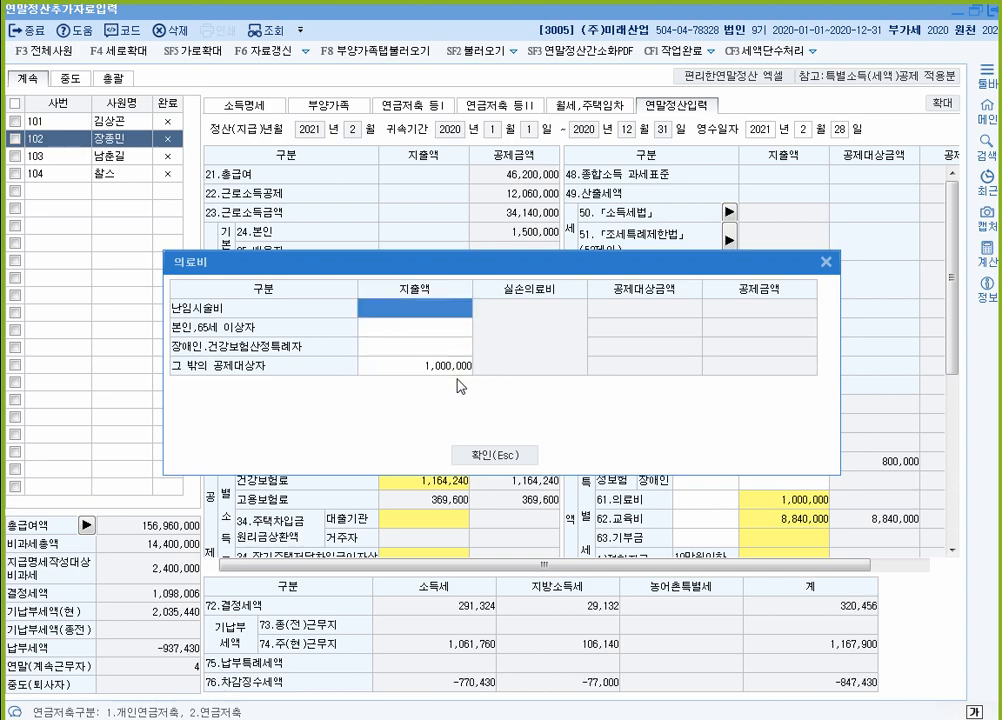
pyautogui.click(494, 455)
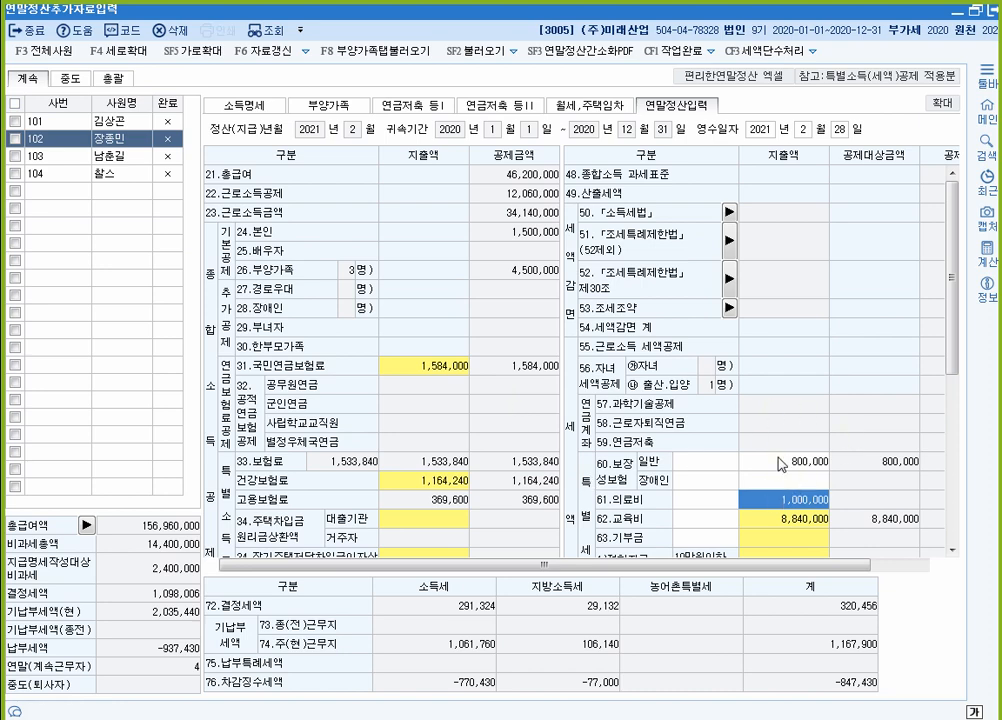
# Step: Scroll the 연말정산입력 grid, then check the PDF's pension and housing savings data
pyautogui.scroll(-4, 781, 463)
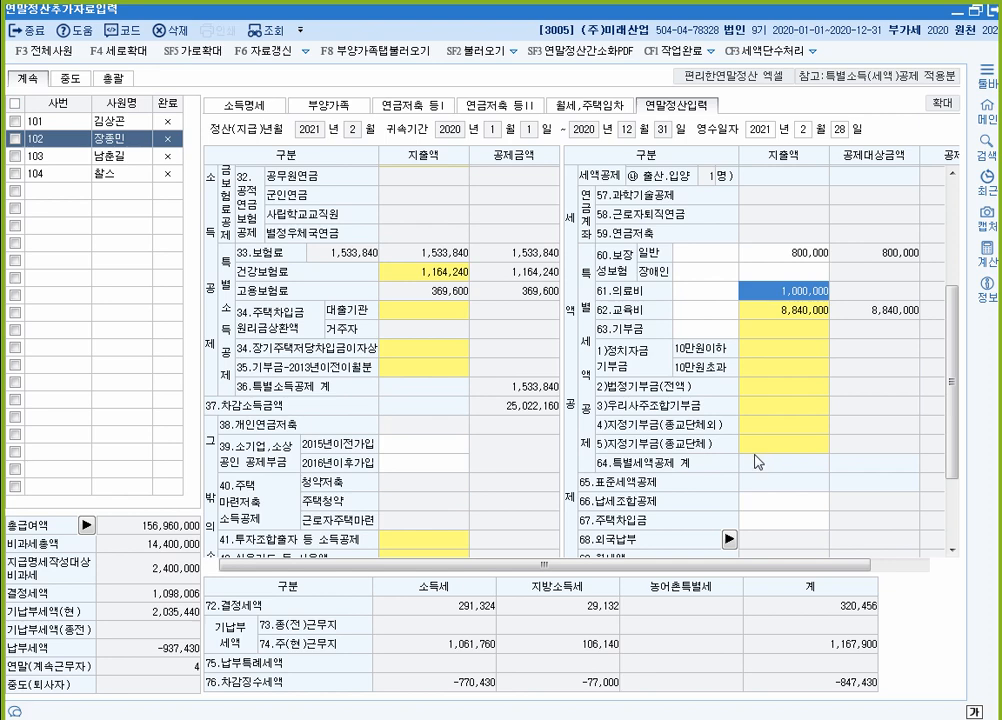
pyautogui.scroll(4, 549, 309)
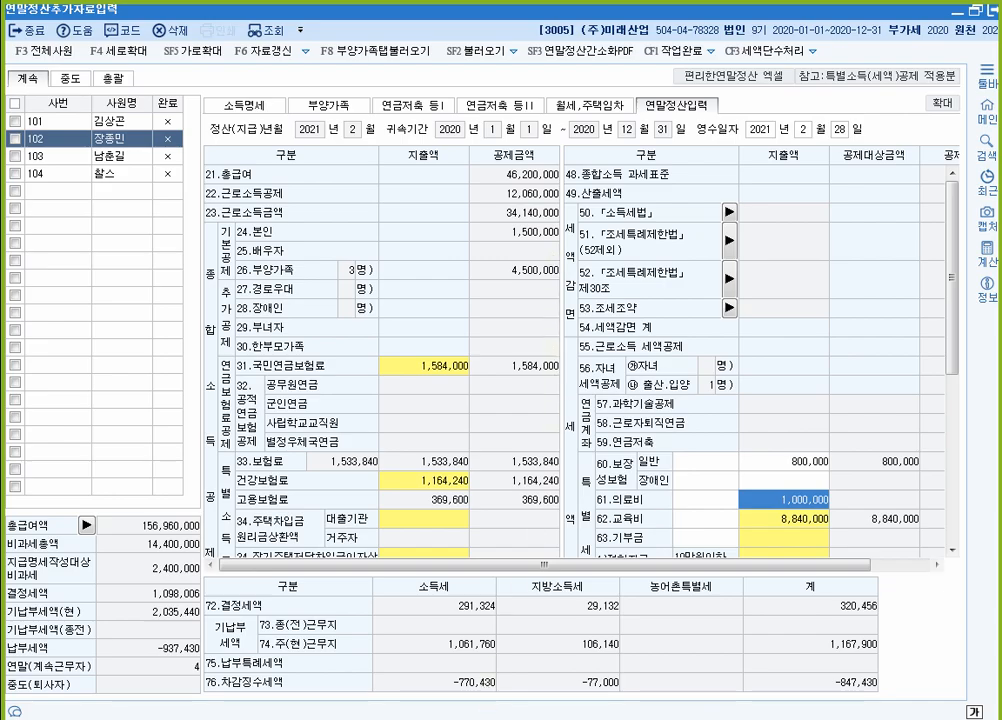
pyautogui.hotkey('alt', 'Tab')
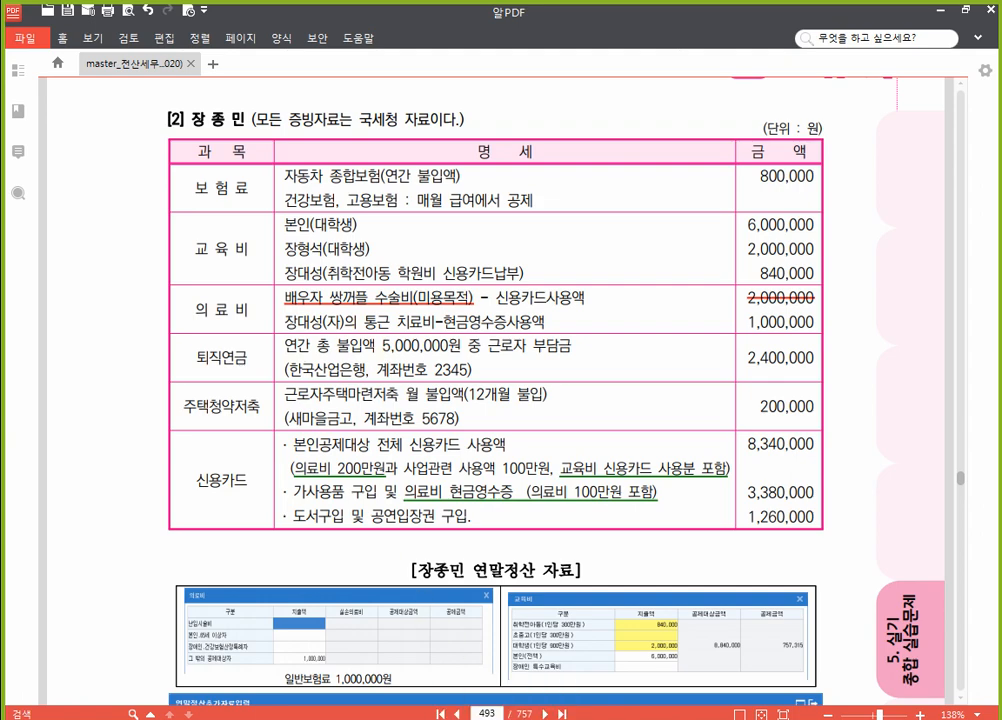
pyautogui.hotkey('alt', 'Tab')
# Step: Add a 1.퇴직연금 row on the pension savings page with institution 301 한국산업은행
pyautogui.click(425, 105)
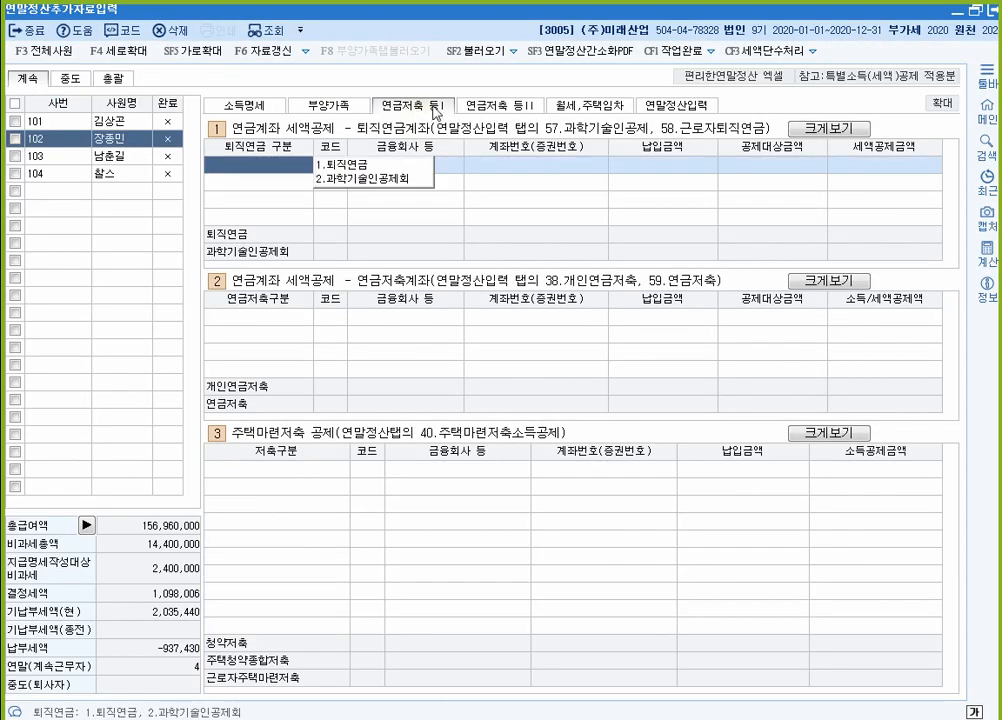
pyautogui.press('ctrl')
pyautogui.press('ctrl')
pyautogui.write('1')
pyautogui.press('Return')
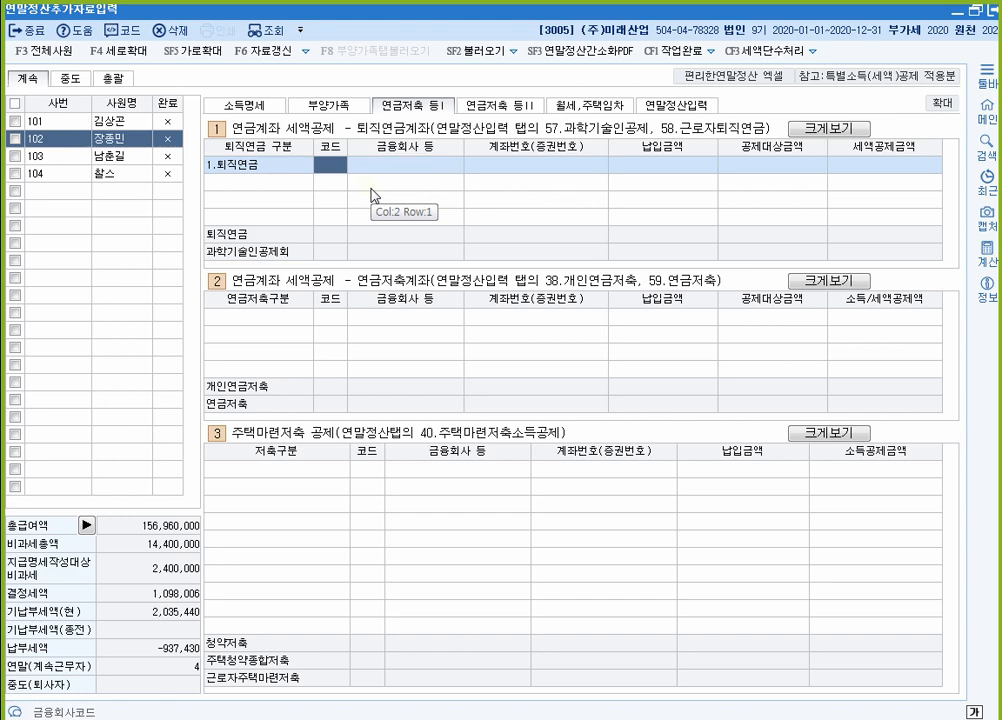
pyautogui.press('F2')
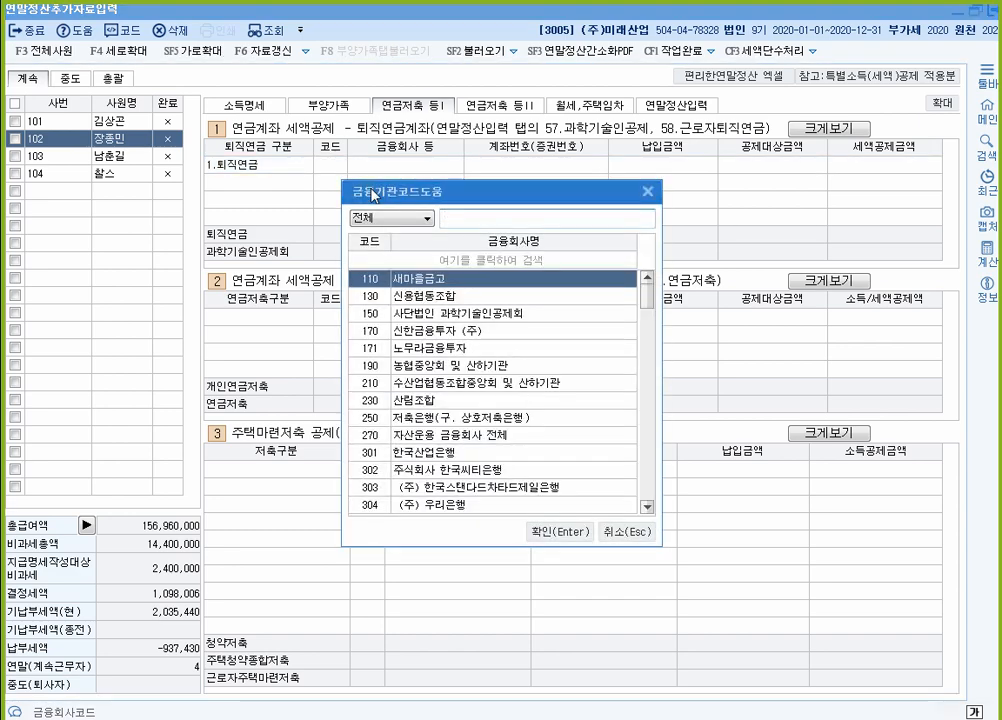
pyautogui.write('산업')
pyautogui.press('Down')
pyautogui.press('Return')
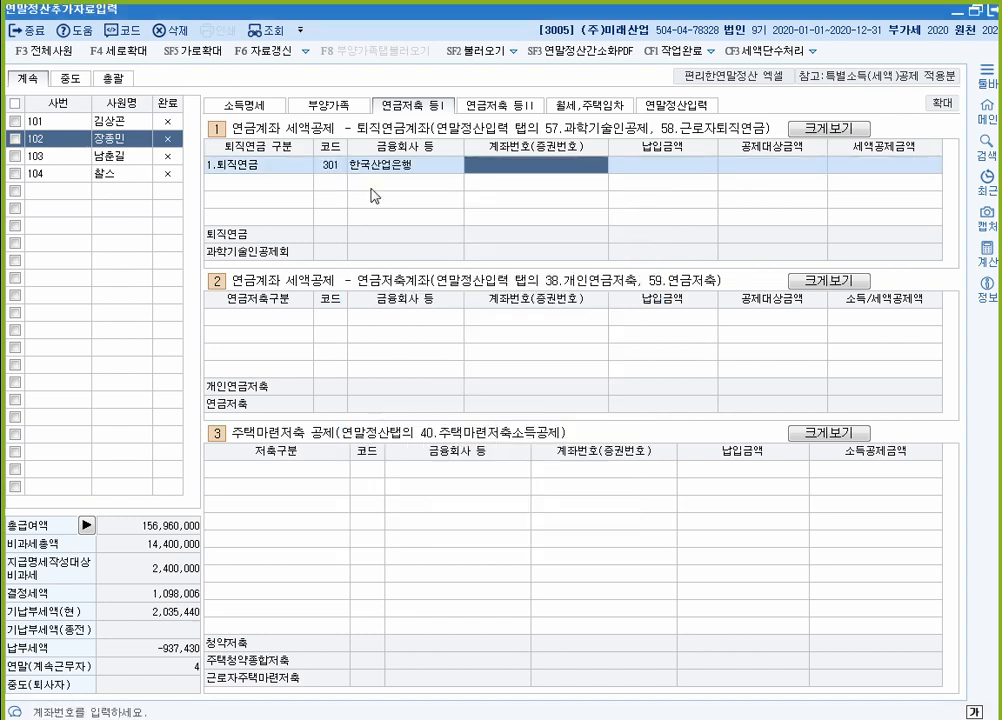
# Step: Enter the pension account number and 2,400,000 paid, giving a 291,324 tax credit
pyautogui.write('2345')
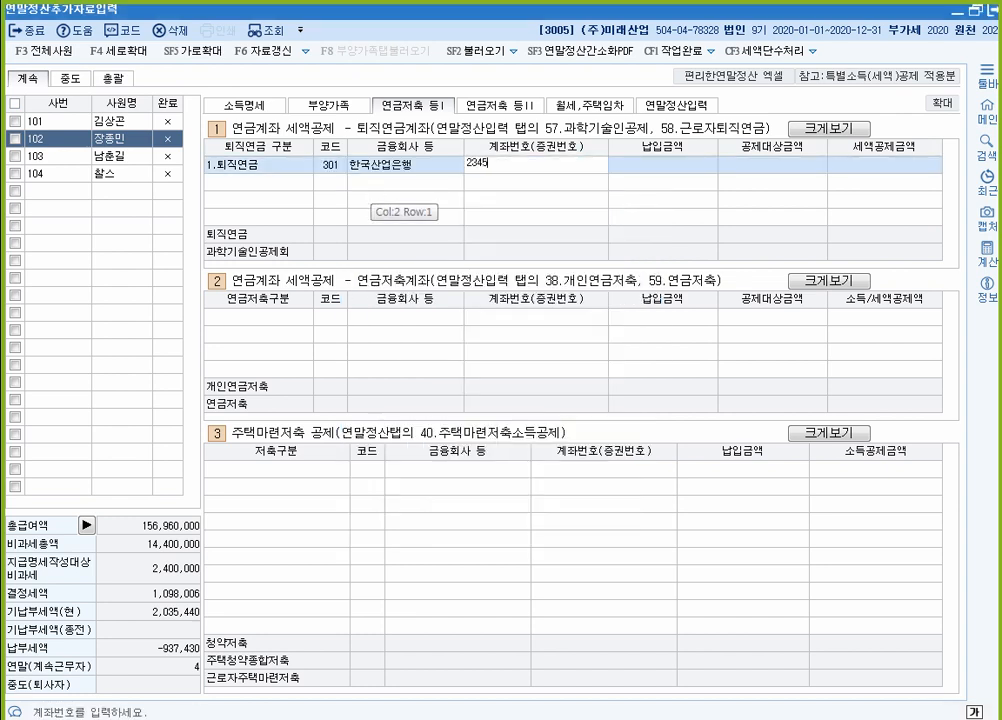
pyautogui.press('Return')
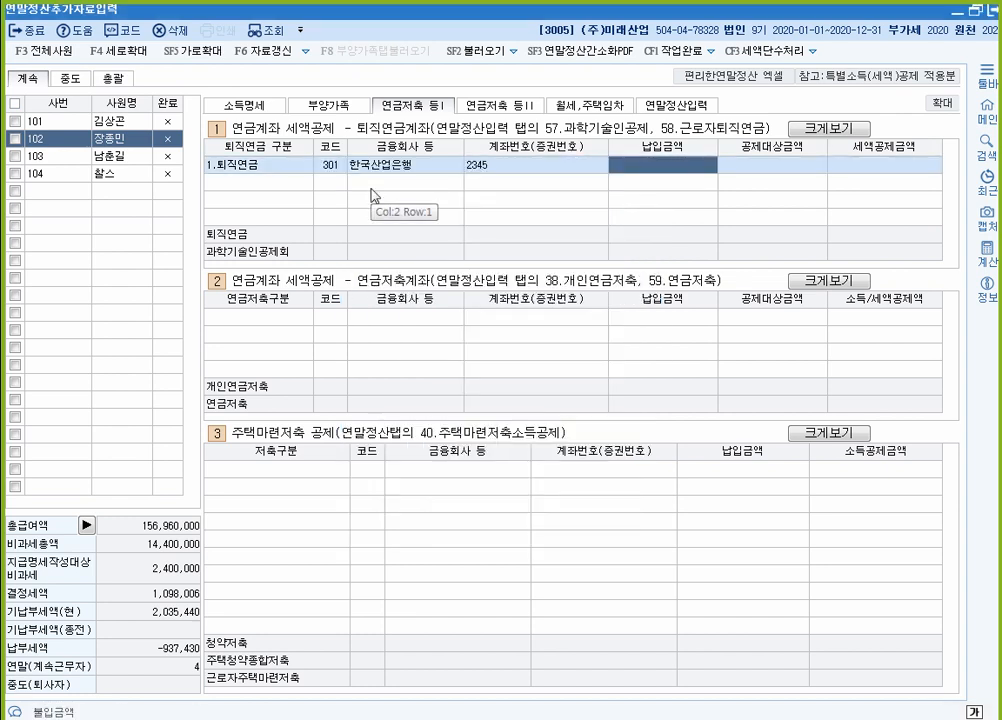
pyautogui.write('2400000')
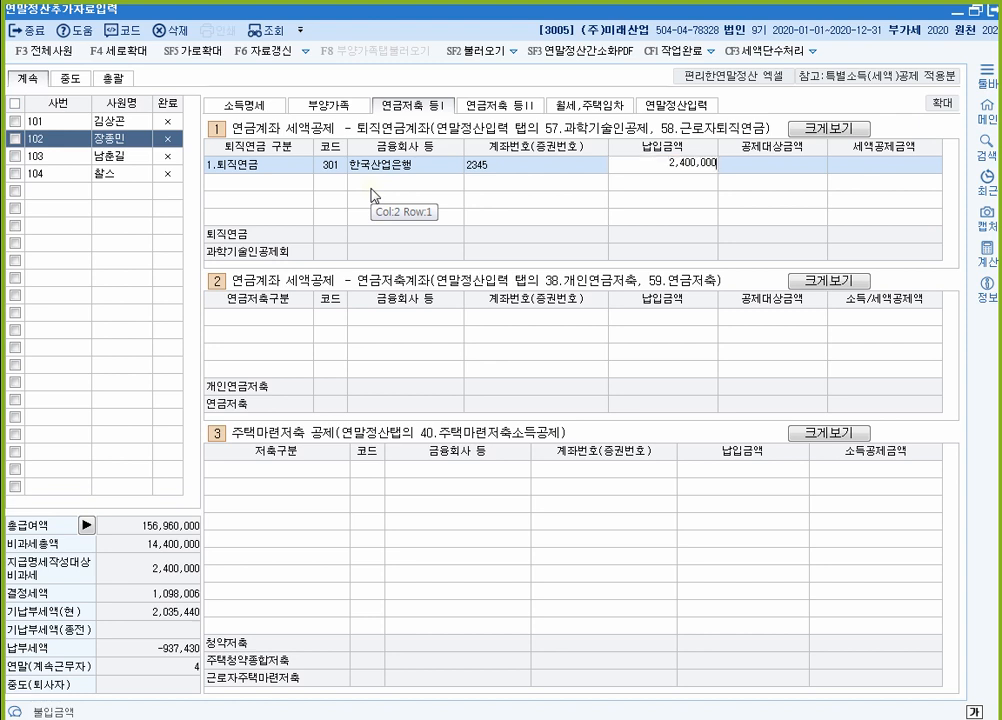
pyautogui.press('Return')
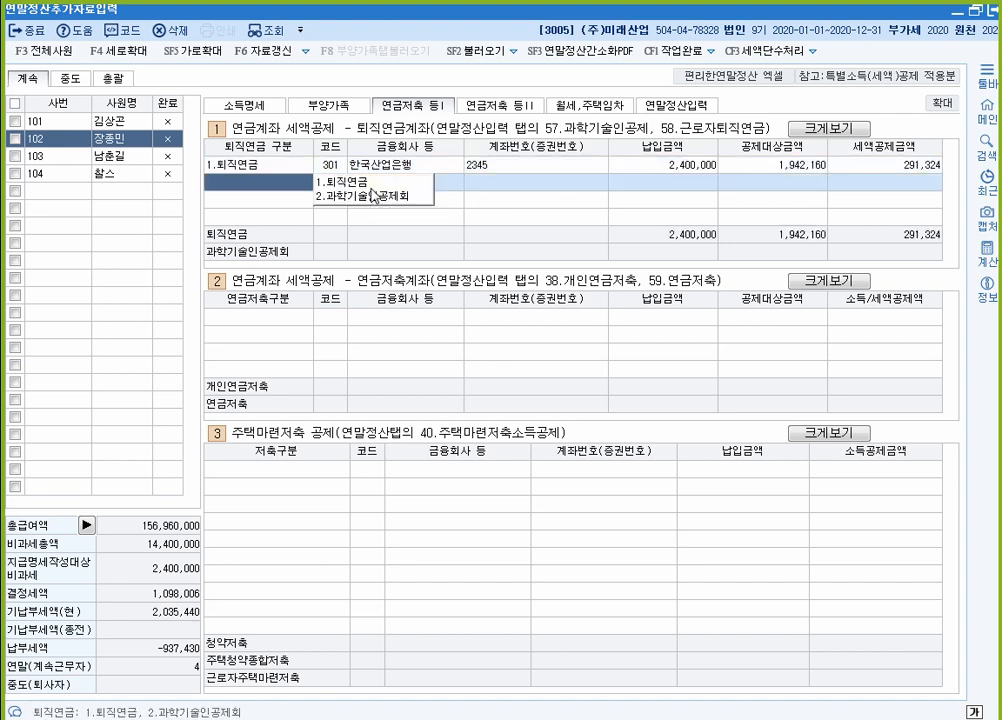
pyautogui.press('Up')
pyautogui.press('Right')
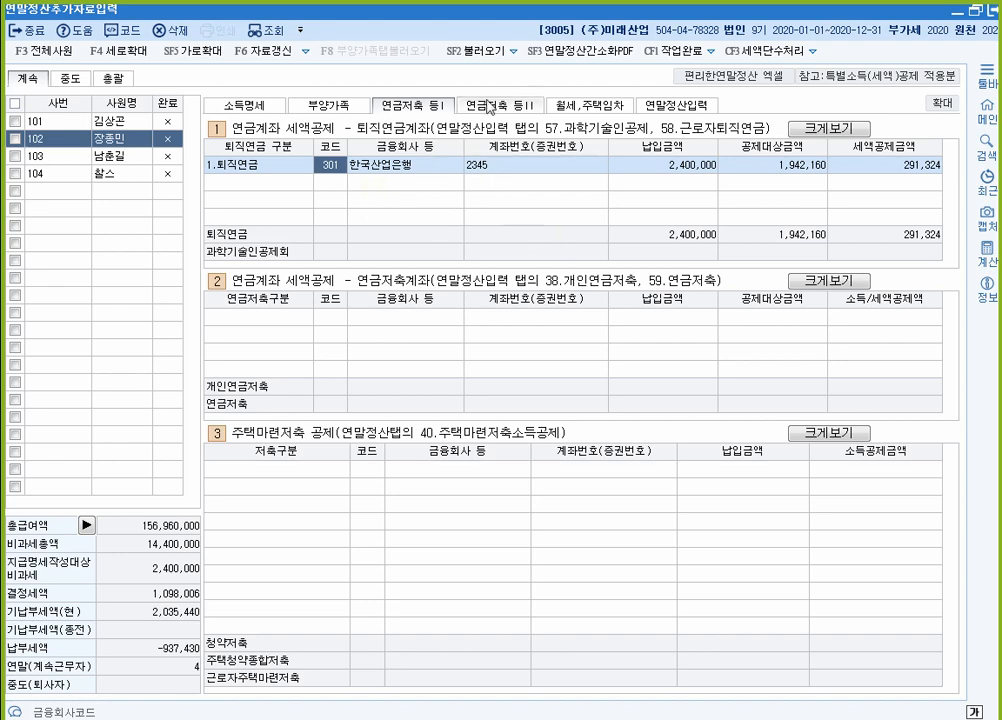
pyautogui.click(682, 104)
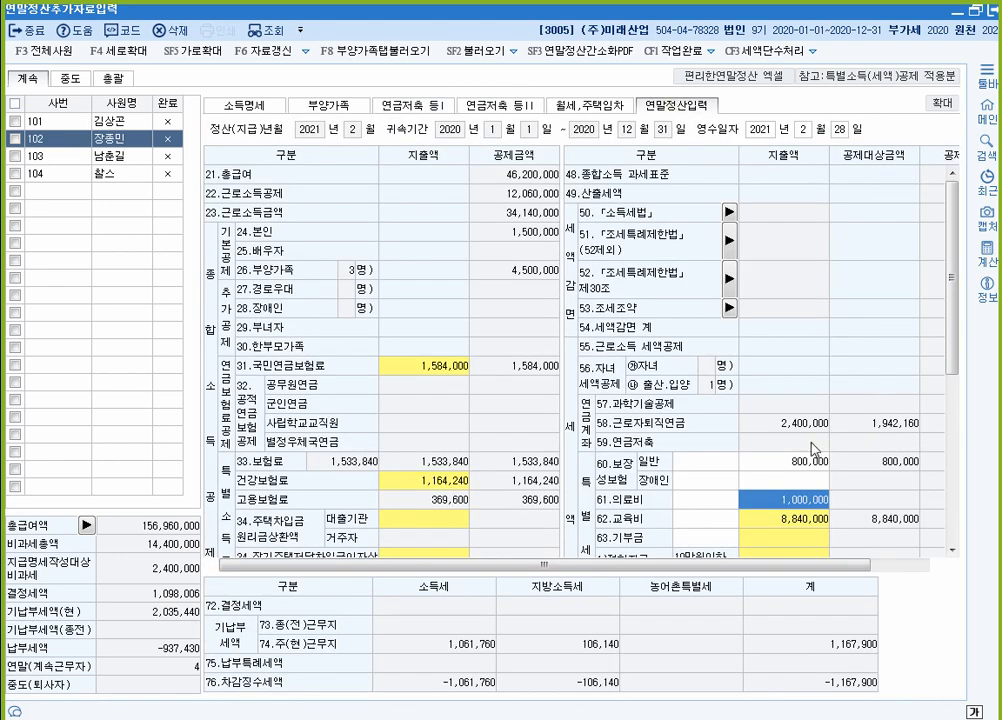
pyautogui.scroll(-2, 826, 304)
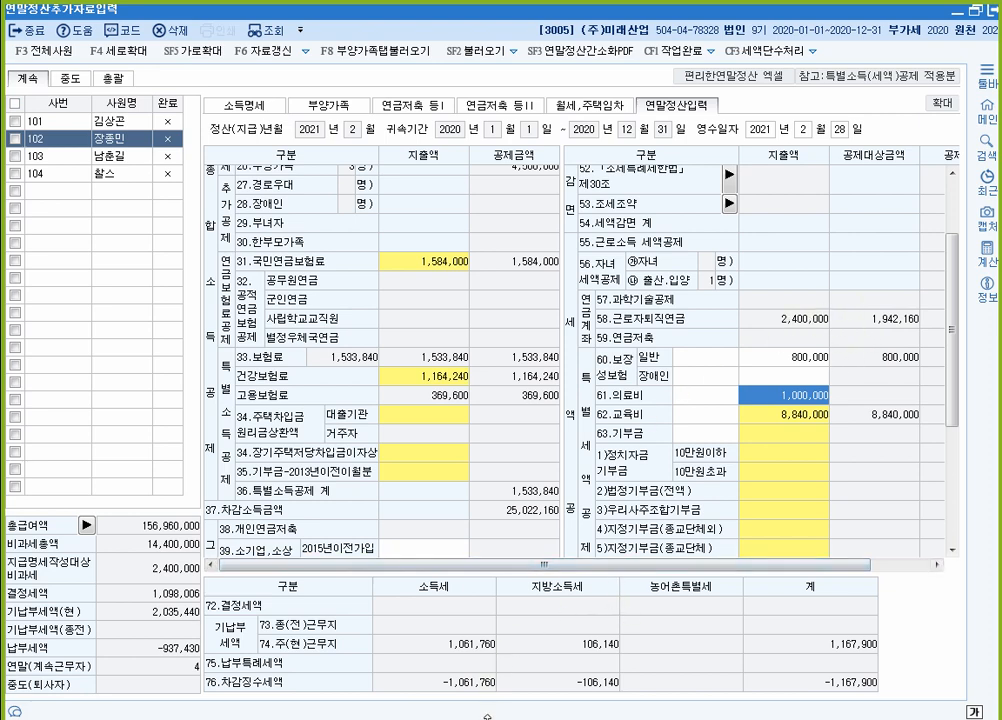
pyautogui.hotkey('alt', 'Tab')
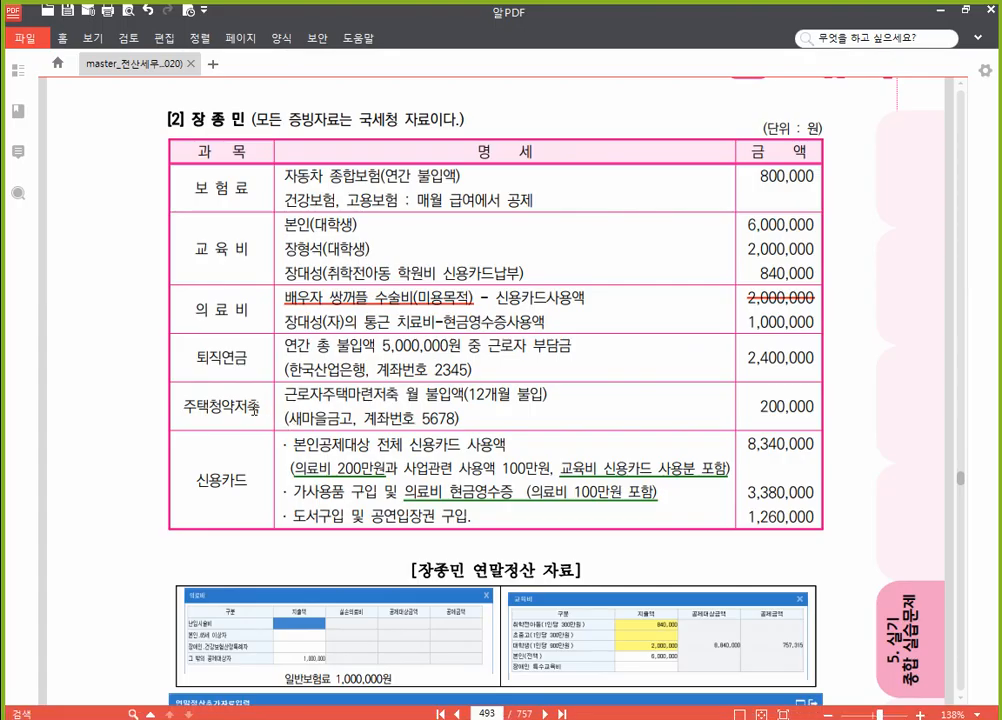
pyautogui.scroll(-2, 255, 407)
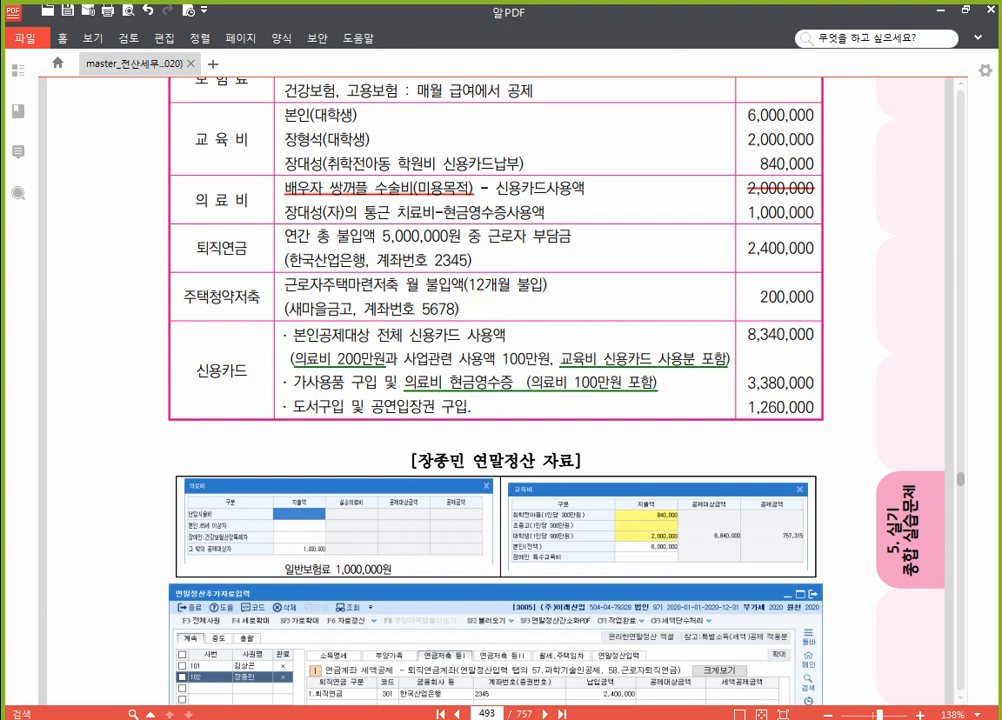
pyautogui.click(540, 708)
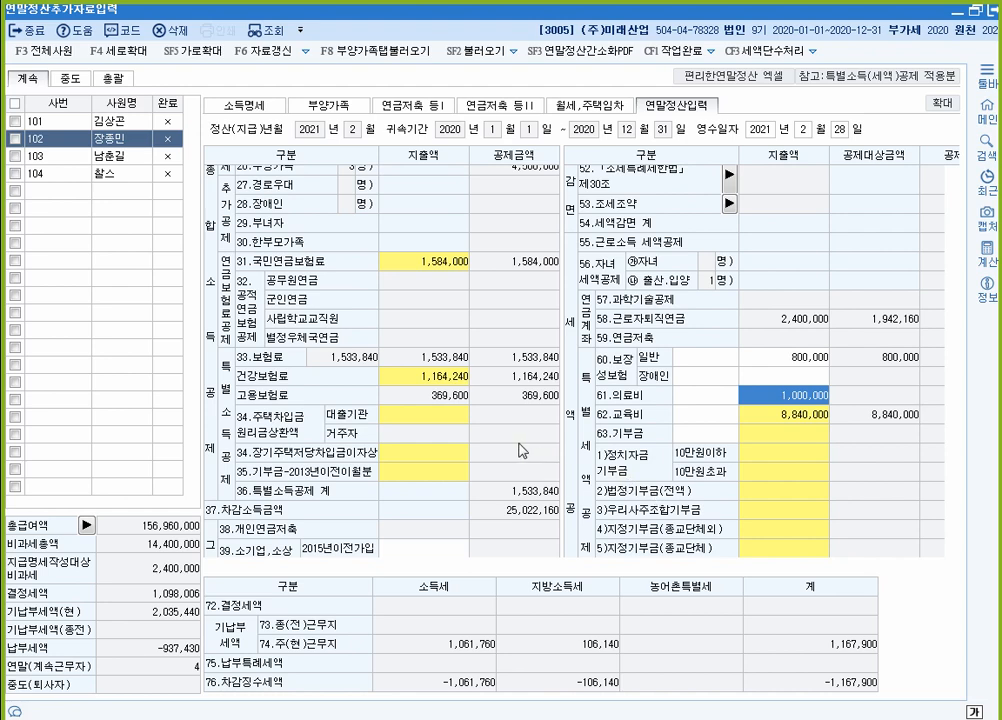
pyautogui.click(414, 104)
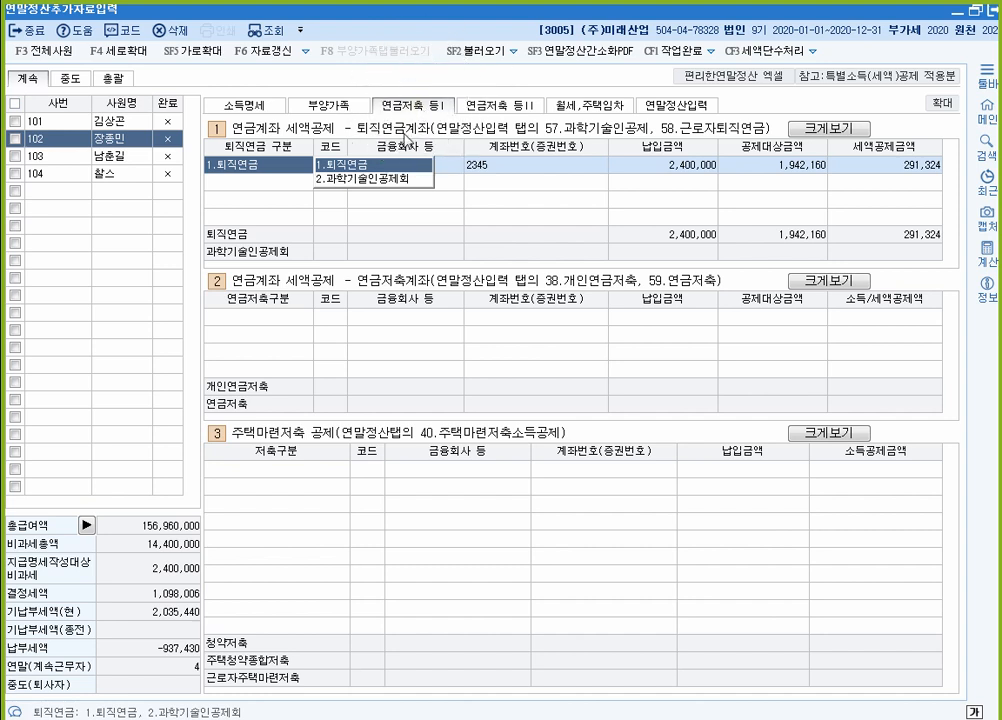
# Step: Add a 4.근로자주택마련저축 at 110 새마을금고 with its account number and 2,400,000 paid
pyautogui.click(270, 469)
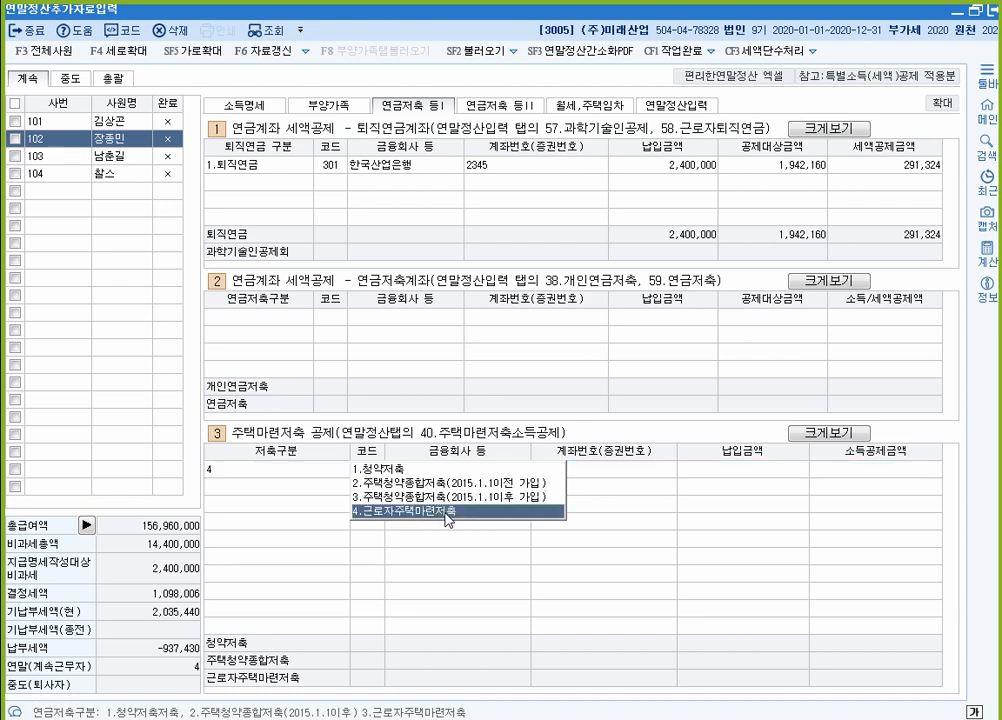
pyautogui.click(446, 512)
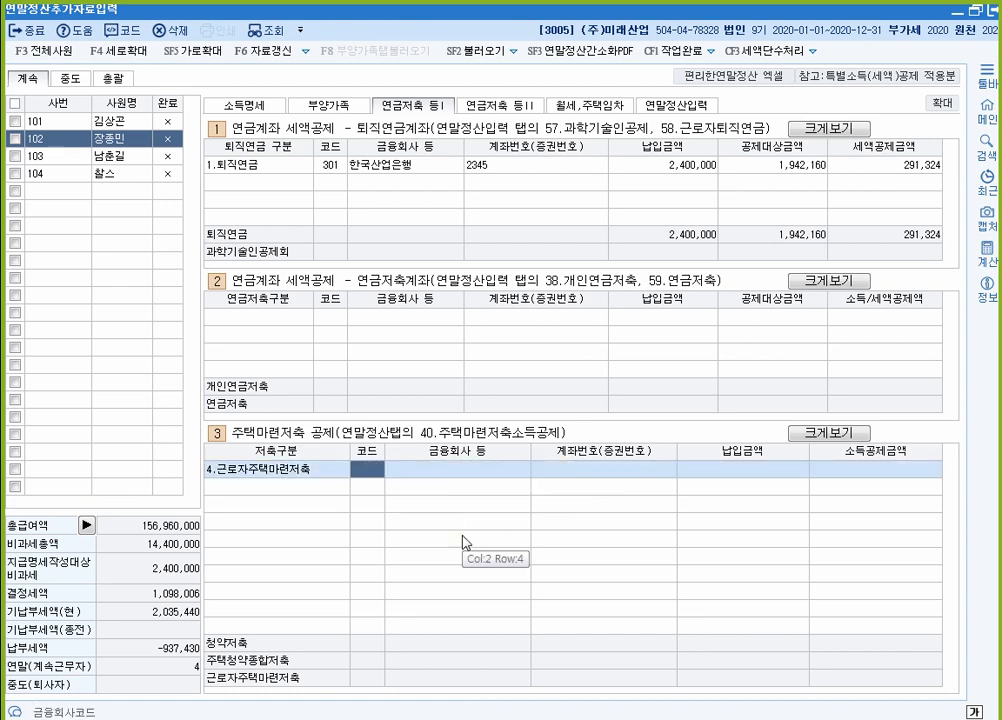
pyautogui.press('F2')
pyautogui.write('새마')
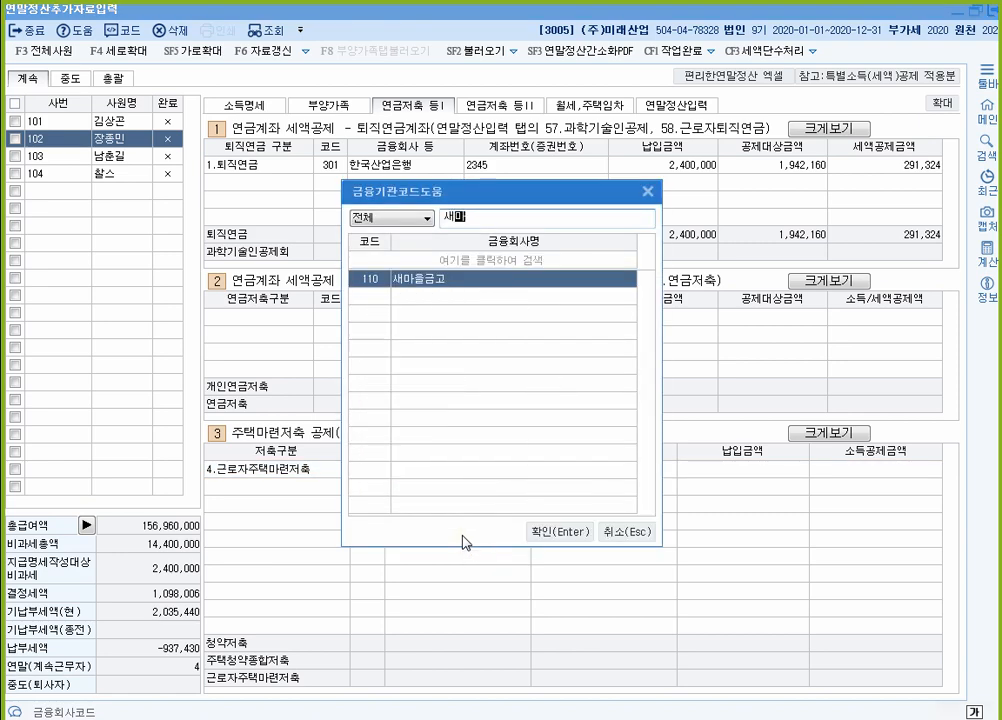
pyautogui.press('Return')
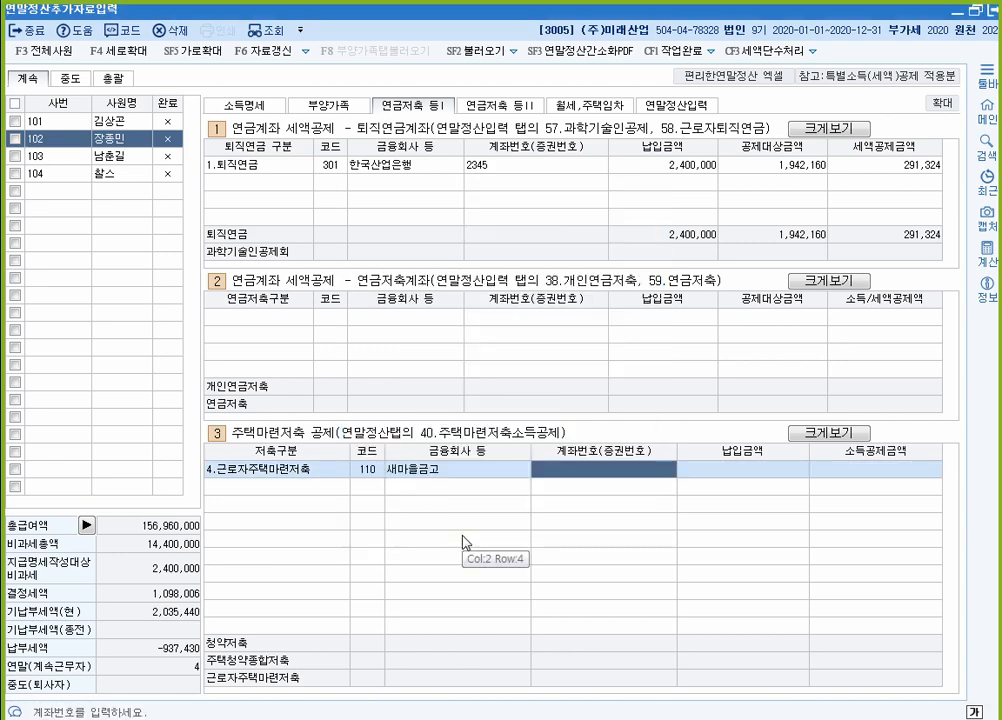
pyautogui.write('5678')
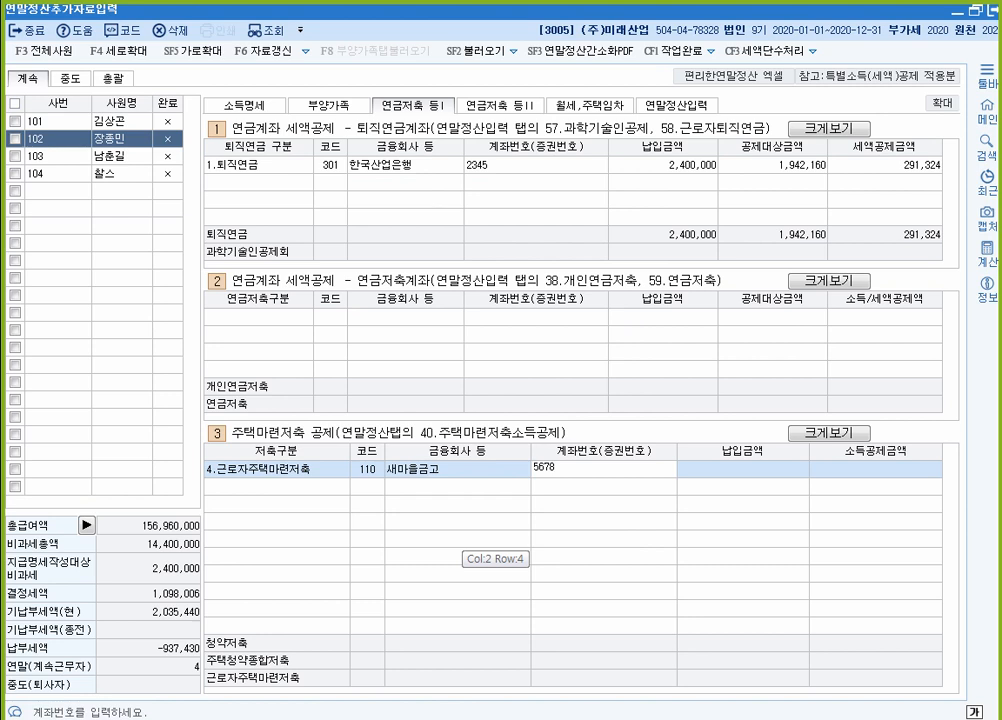
pyautogui.press('Return')
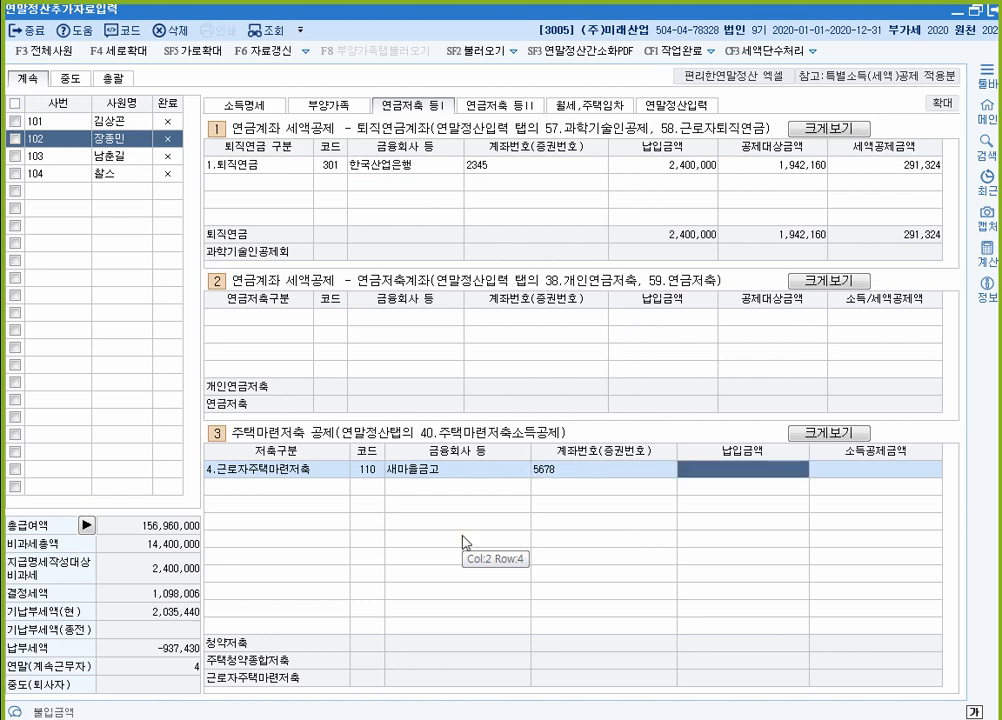
pyautogui.write('2400000')
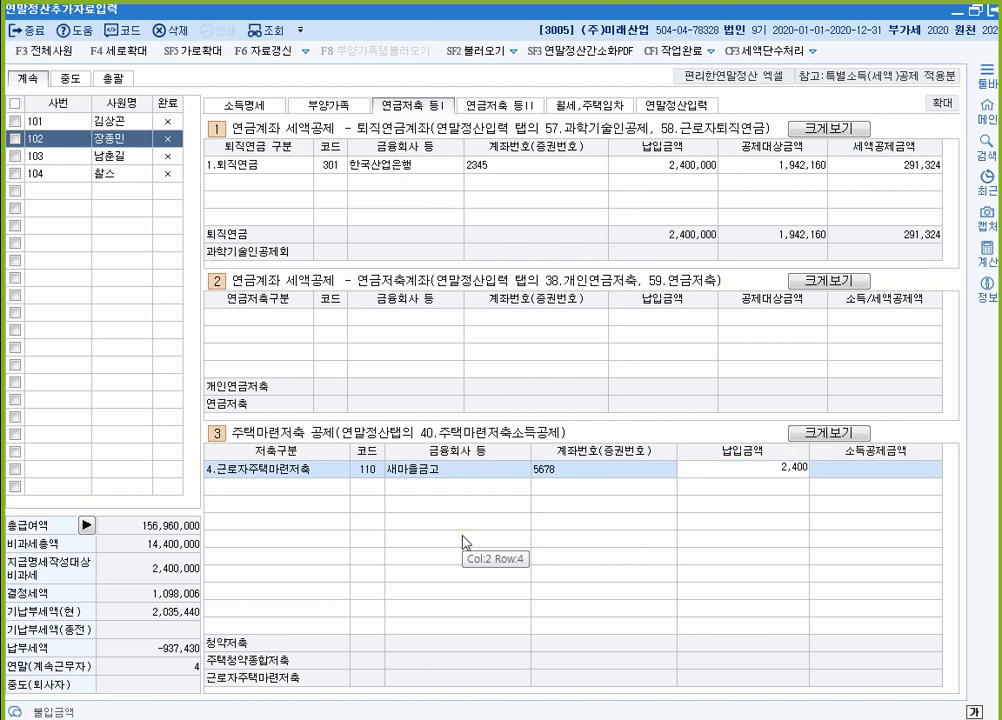
pyautogui.press('Return')
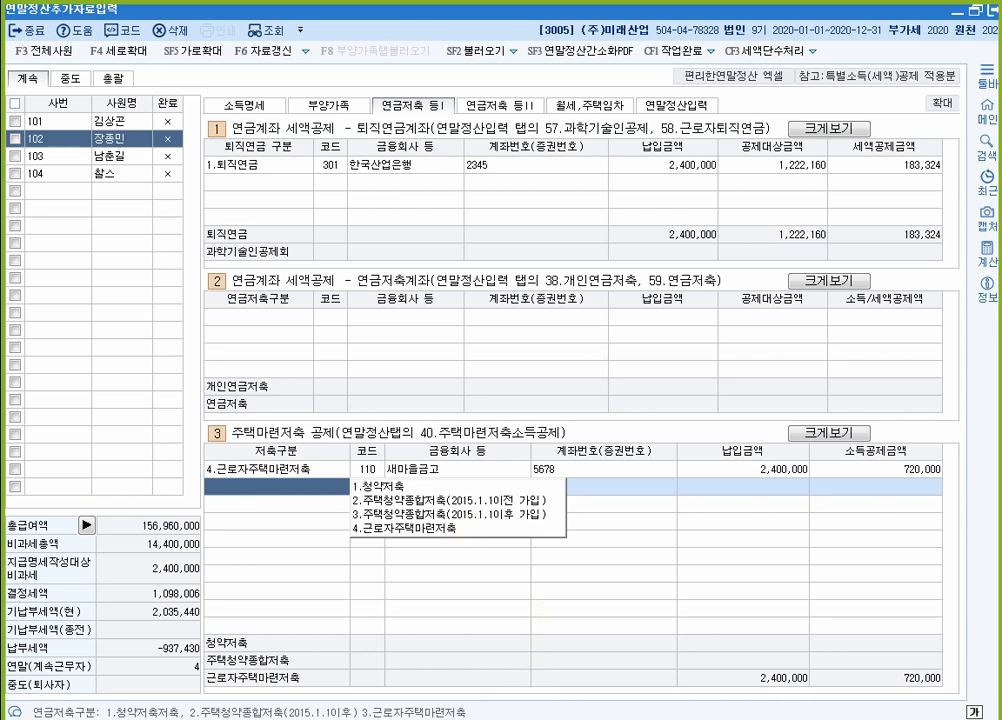
pyautogui.click(485, 717)
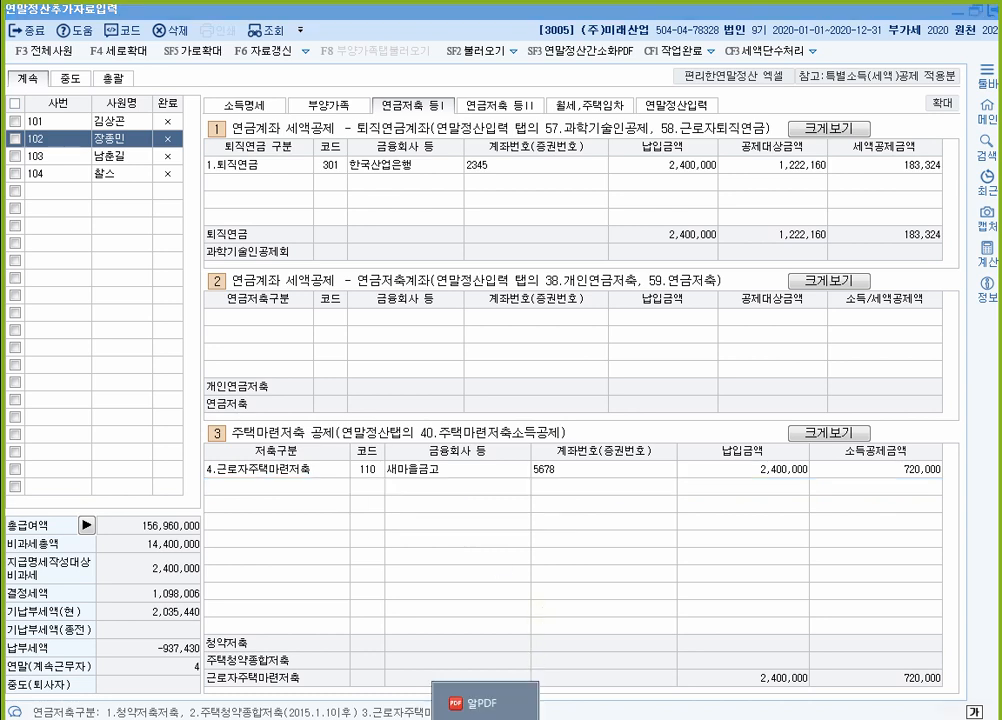
# Step: Strike through '사업관련 사용액 100만원' in the PDF expense table's credit-card row
pyautogui.click(485, 710)
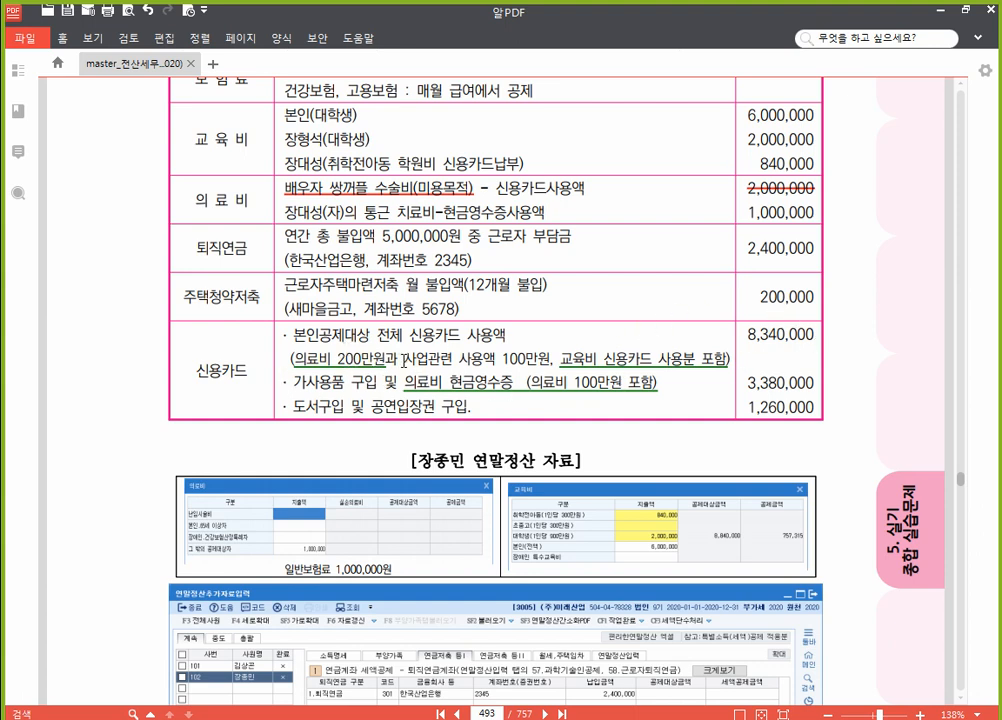
pyautogui.moveTo(404, 361); pyautogui.dragTo(545, 365)
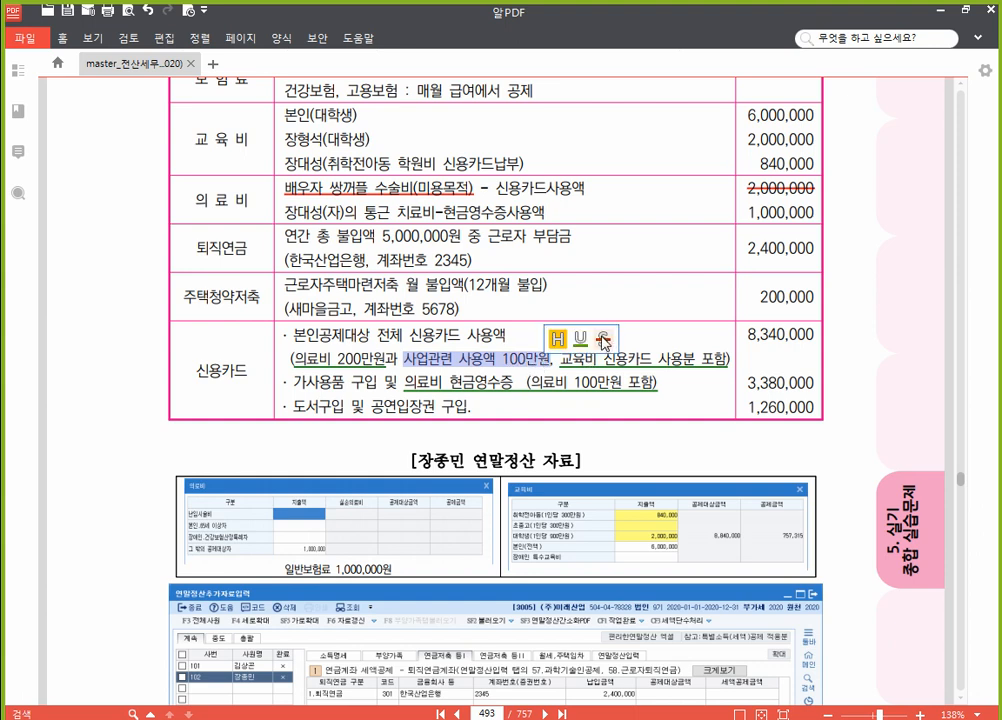
pyautogui.click(604, 342)
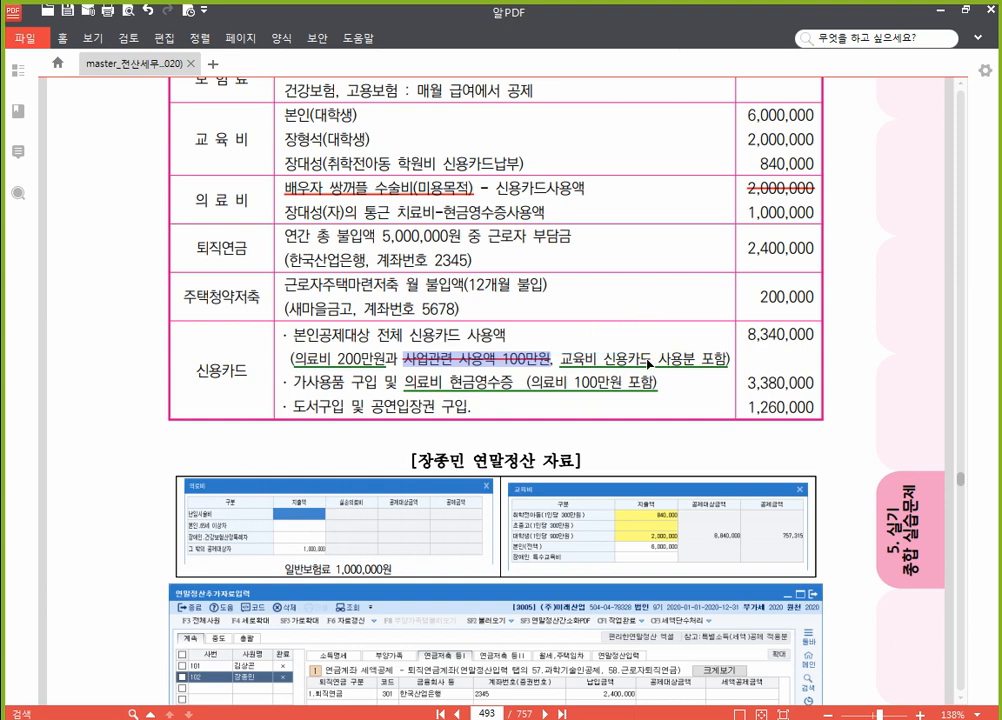
pyautogui.click(649, 364)
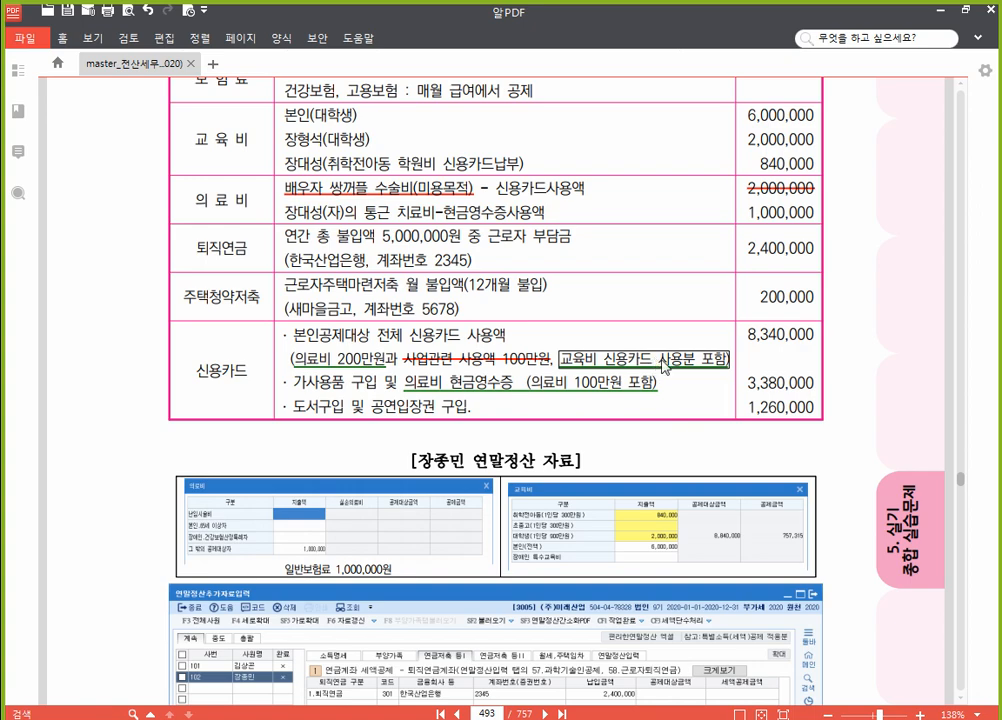
pyautogui.scroll(2, 360, 140)
pyautogui.scroll(-2, 366, 155)
# Step: Open the credit-card deduction breakdown from 42.신용카드 등 사용액 on the 연말정산입력 sheet
pyautogui.hotkey('alt', 'Tab')
pyautogui.click(673, 108)
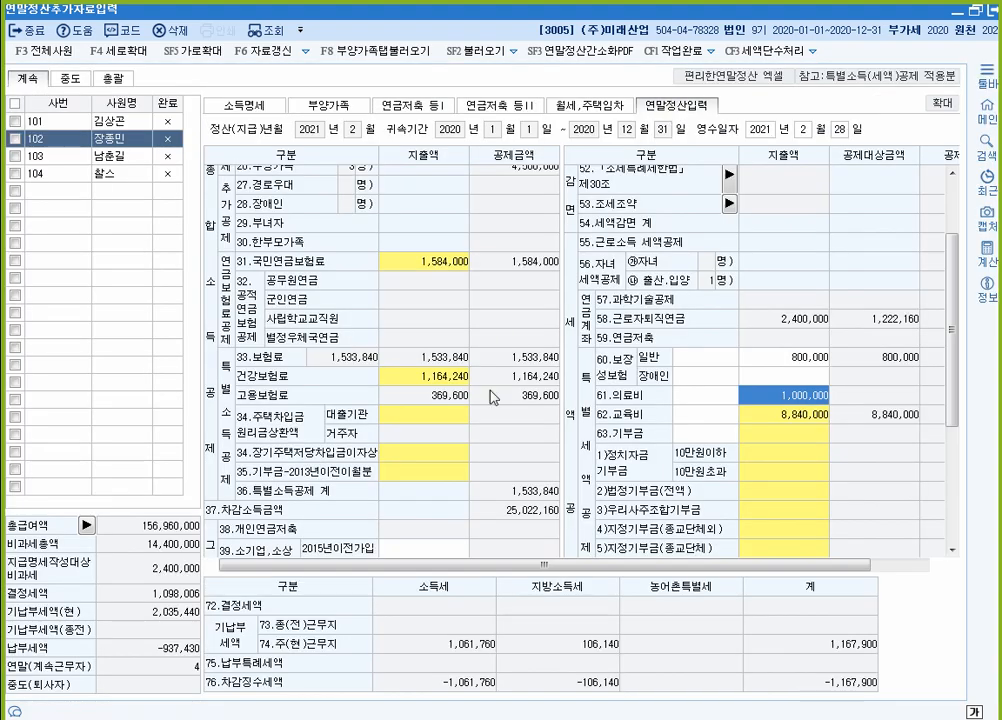
pyautogui.scroll(-4, 470, 400)
pyautogui.click(446, 434)
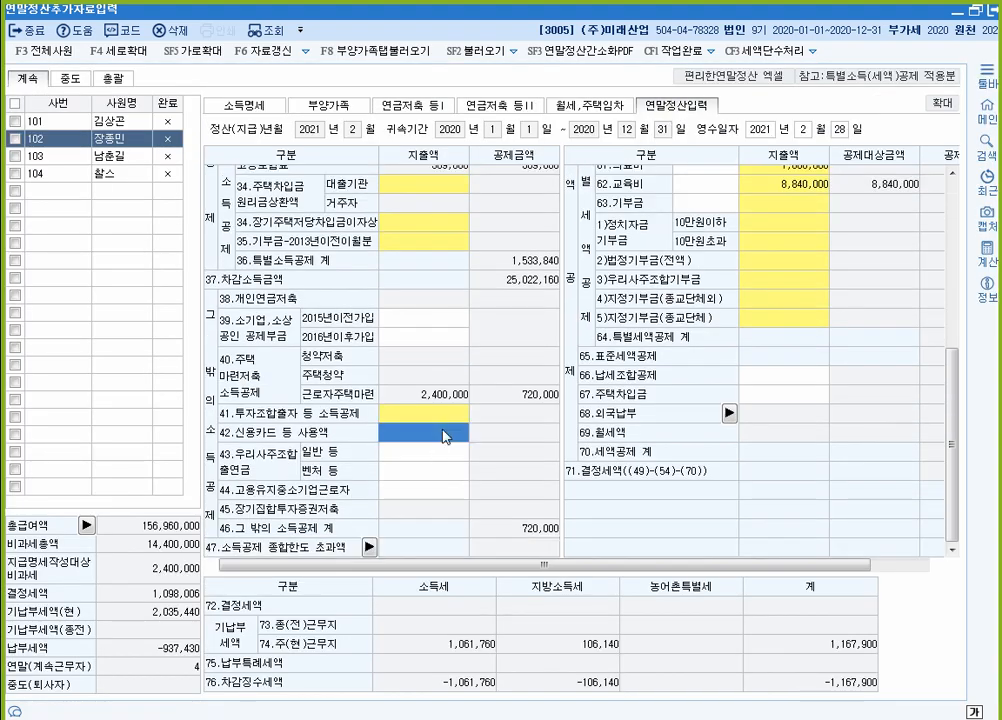
pyautogui.click(446, 434)
pyautogui.click(446, 434)
pyautogui.doubleClick(420, 443)
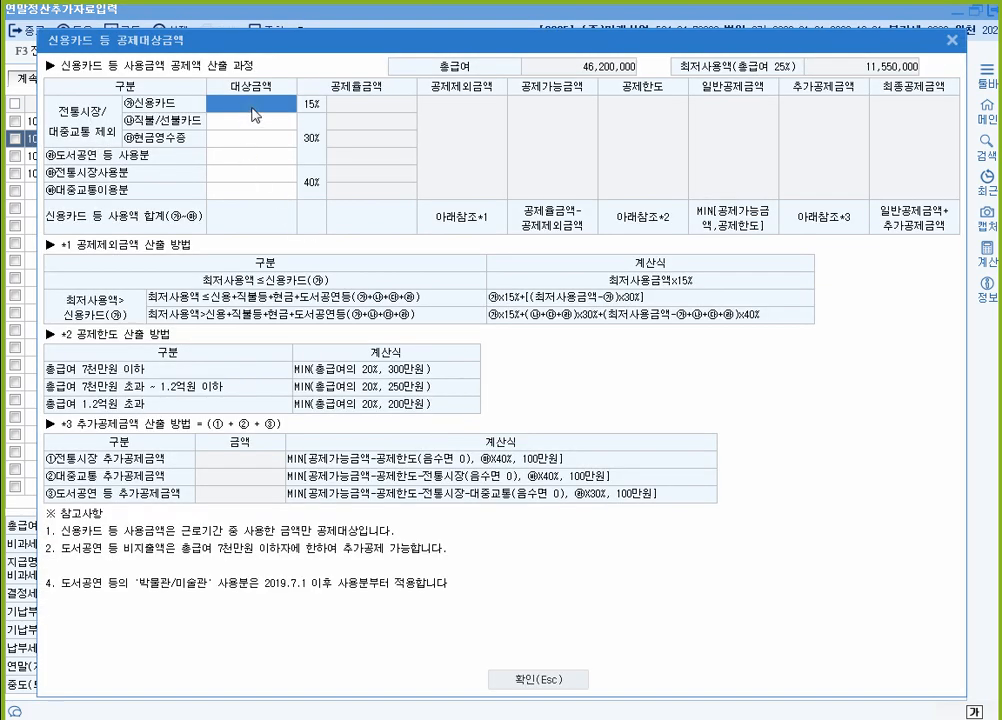
# Step: Enter 7,340,000 credit card and 3,380,000 cash receipt spending, checking the PDF figures
pyautogui.write('7340000')
pyautogui.press('Return')
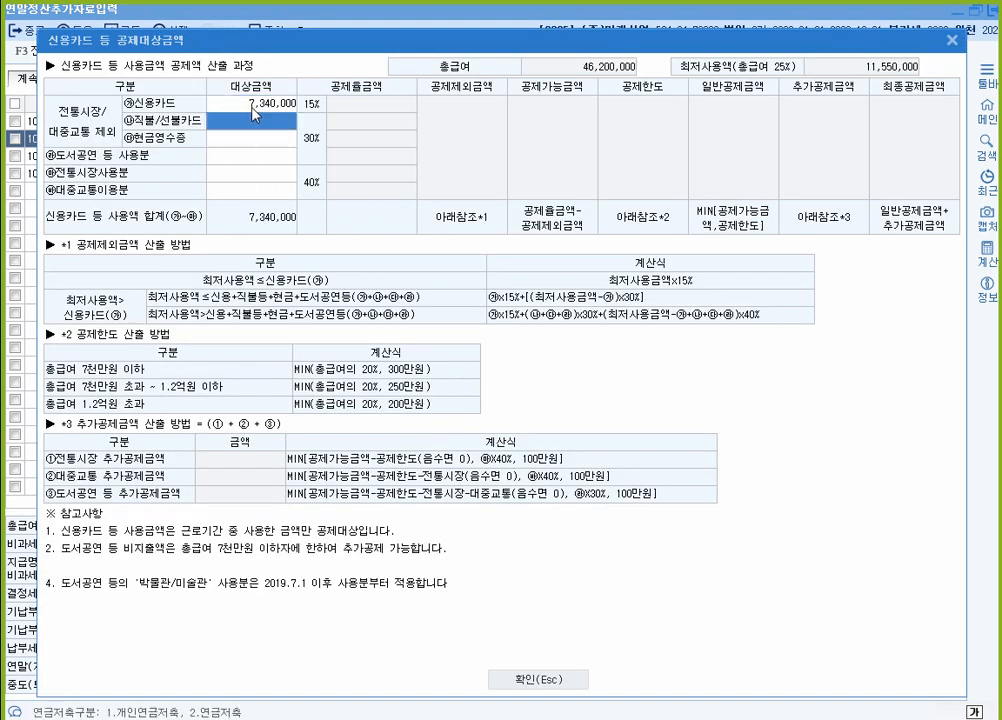
pyautogui.click(253, 104)
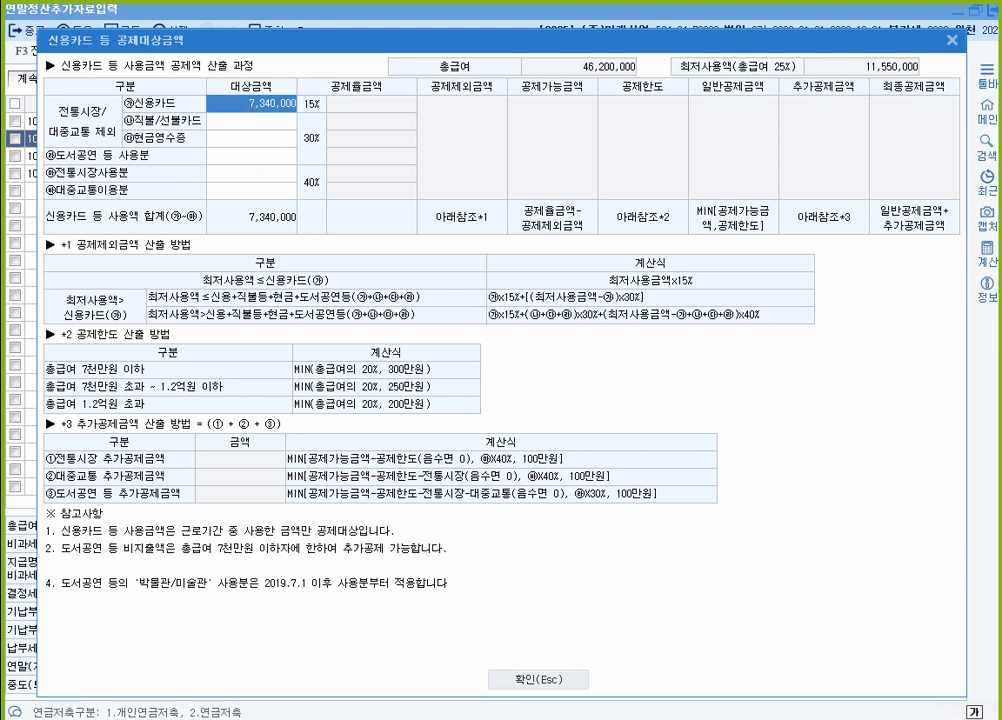
pyautogui.click(502, 719)
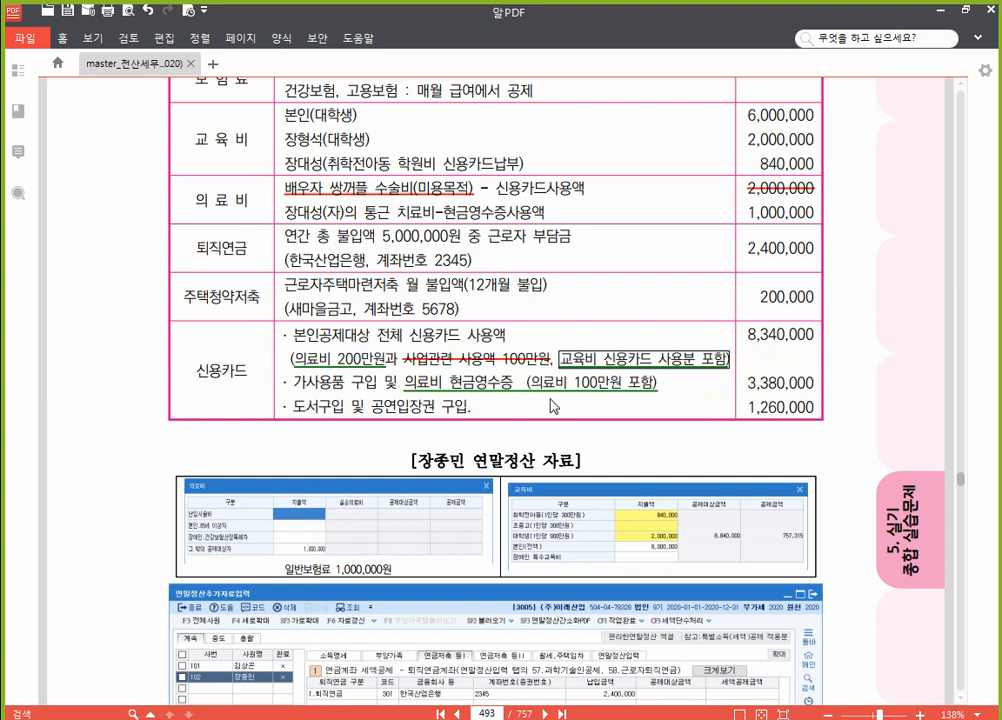
pyautogui.click(540, 718)
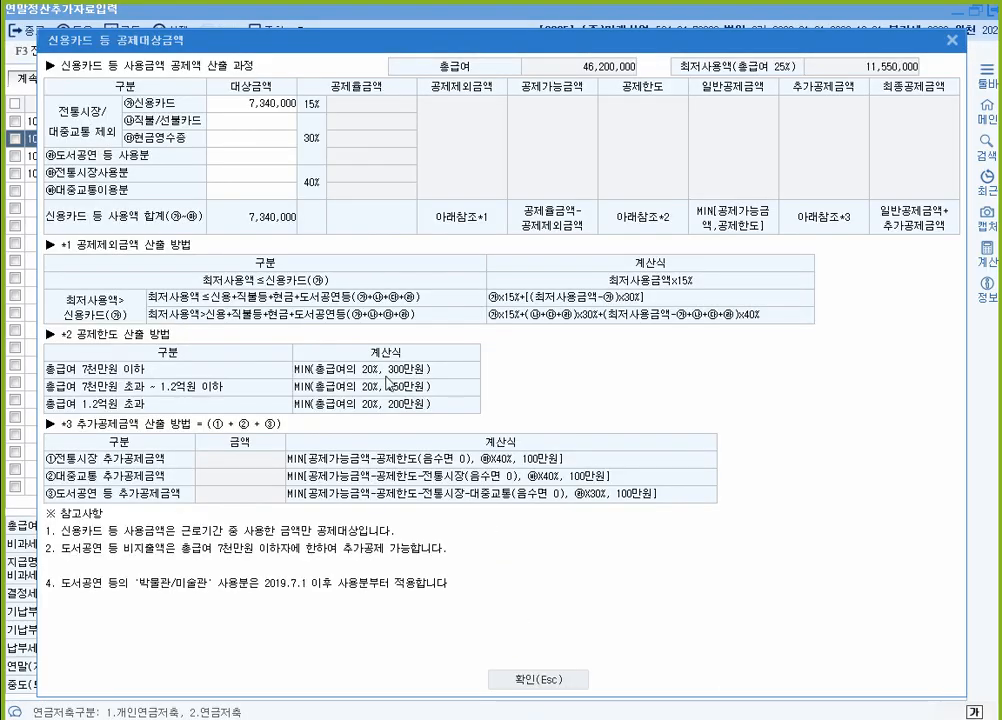
pyautogui.click(255, 144)
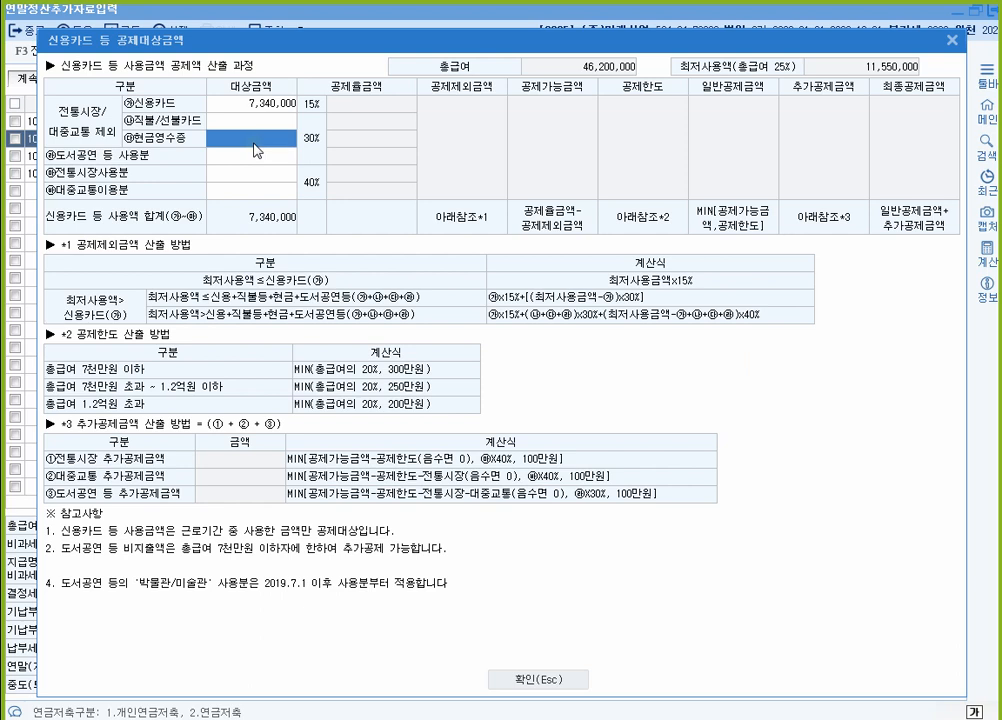
pyautogui.write('3380000')
pyautogui.press('Return')
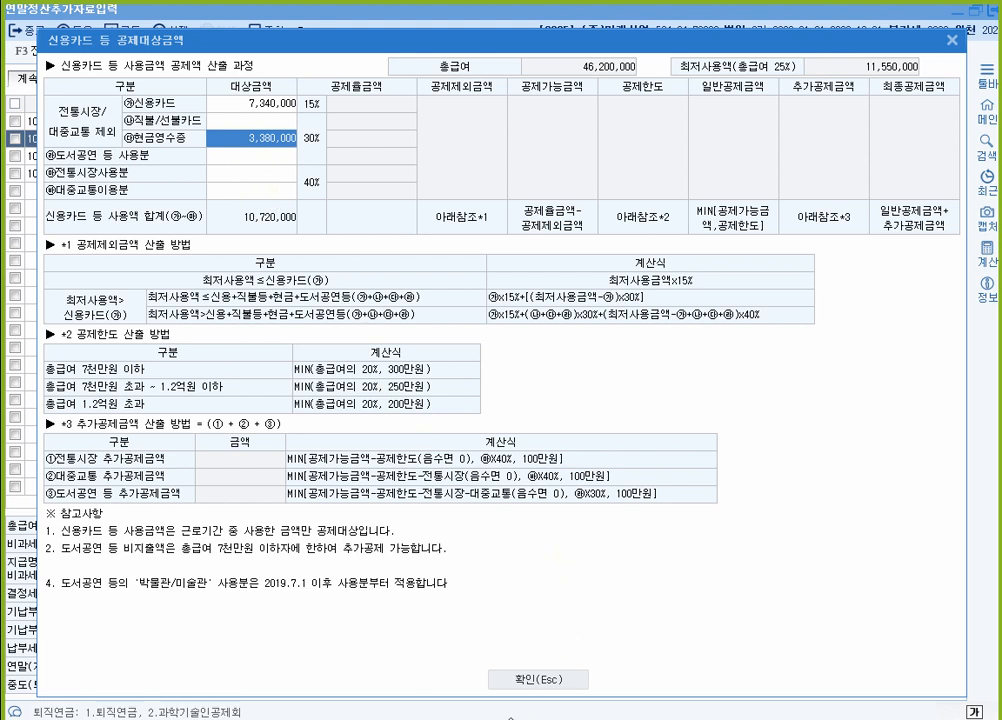
# Step: Enter 1,260,000 of books-and-performances spending after checking the PDF
pyautogui.click(485, 705)
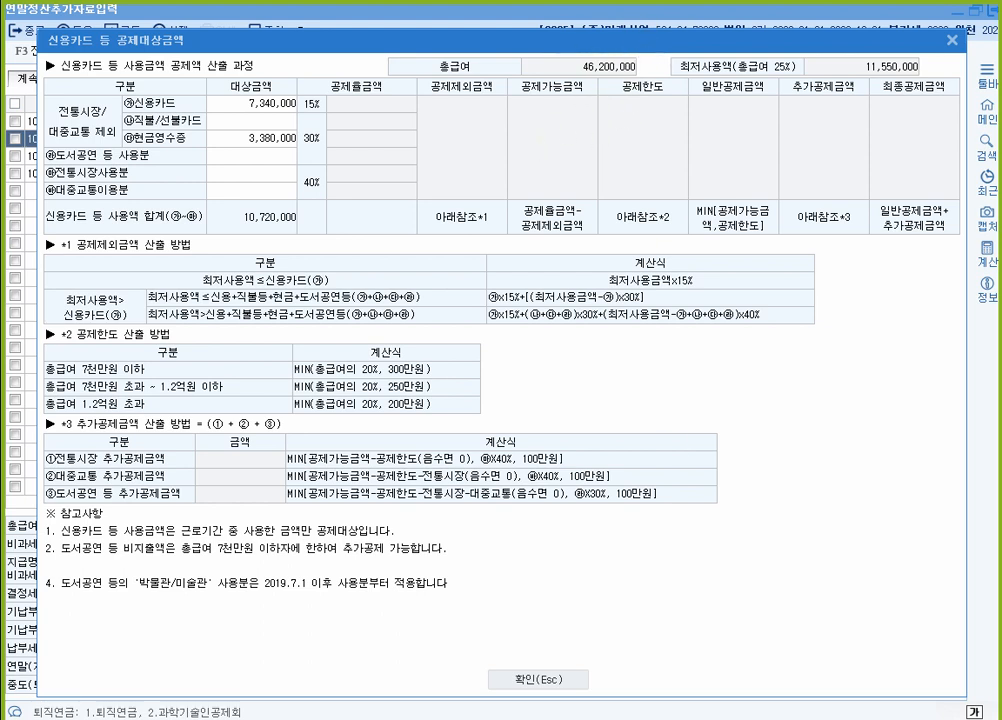
pyautogui.click(540, 718)
pyautogui.click(242, 157)
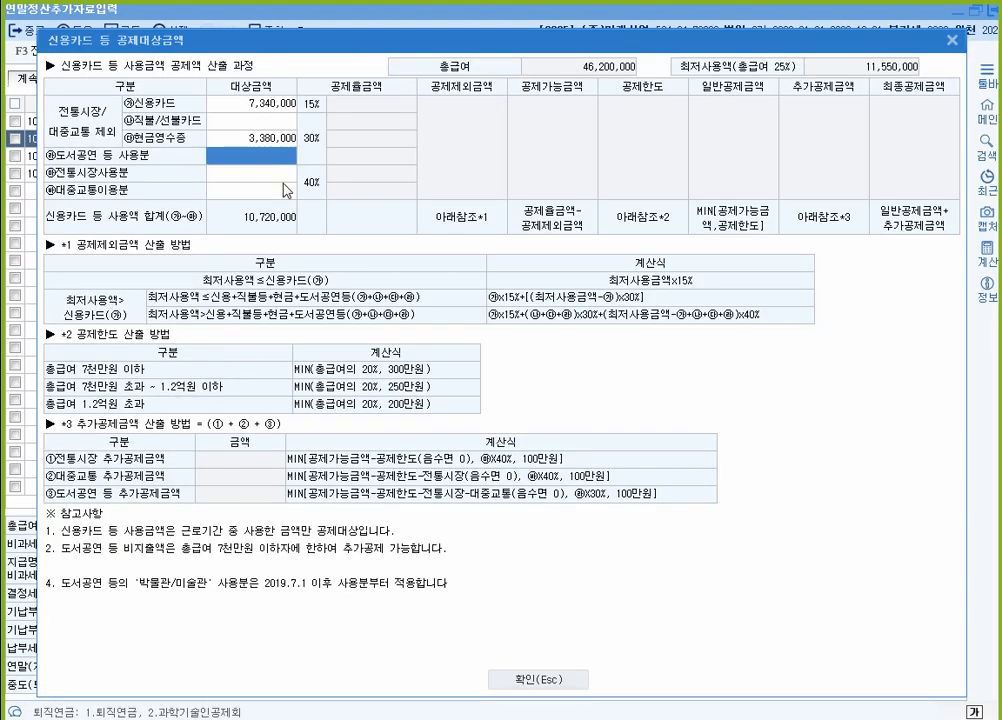
pyautogui.write('1260000')
pyautogui.press('Return')
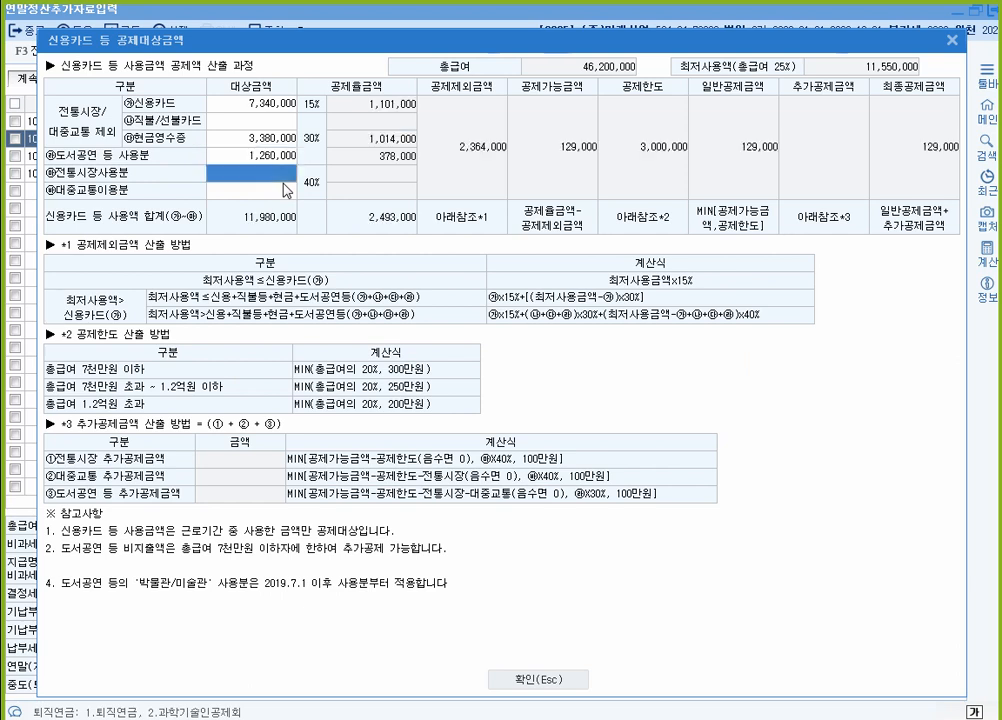
# Step: Clear and re-enter 7,340,000 credit card spending, then confirm the worksheet for 11,980,000 total
pyautogui.press('Up')
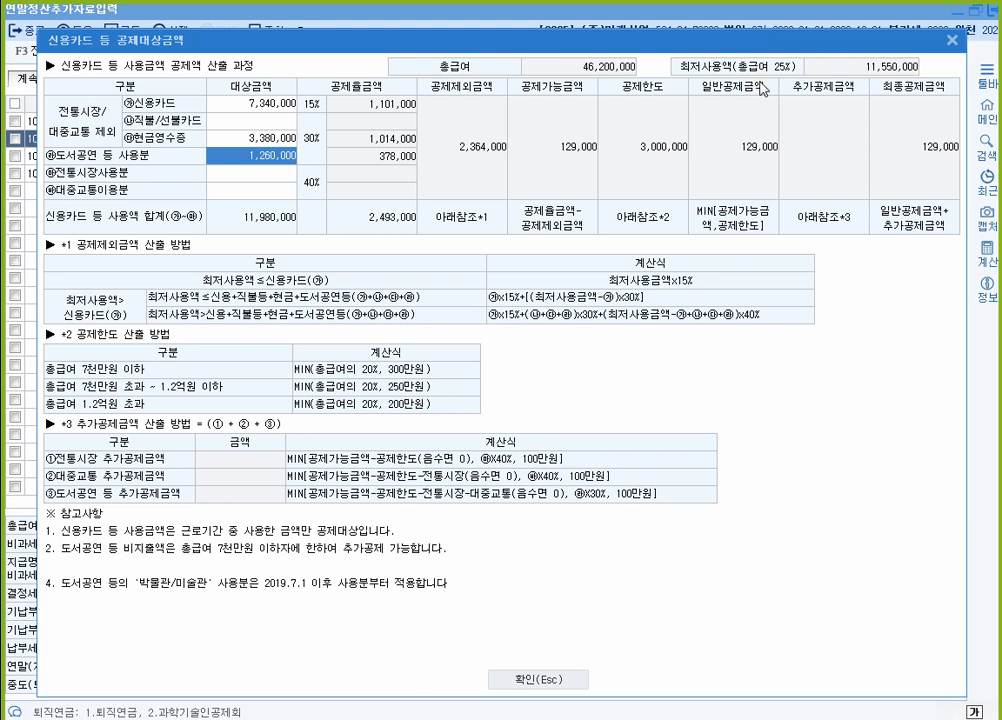
pyautogui.click(265, 112)
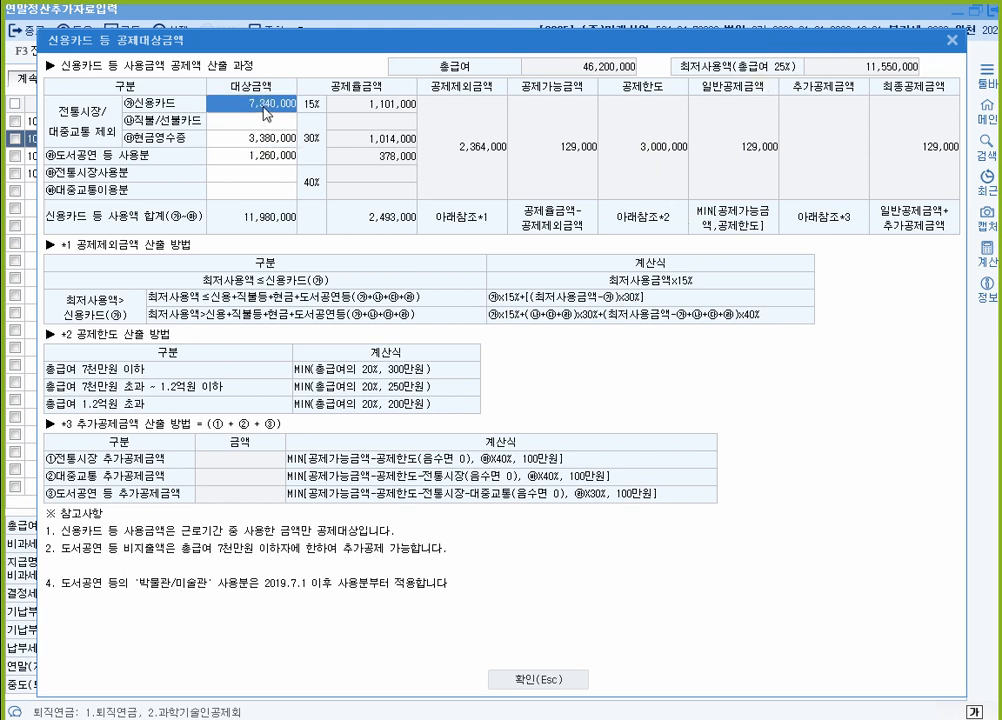
pyautogui.press('Delete')
pyautogui.press('Return')
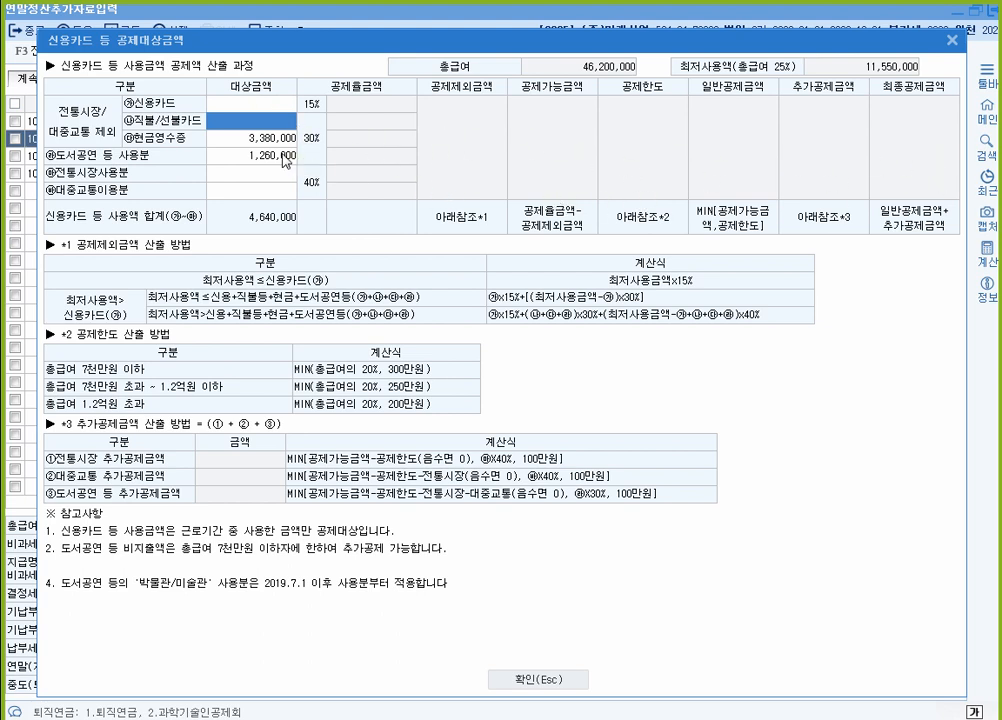
pyautogui.click(265, 106)
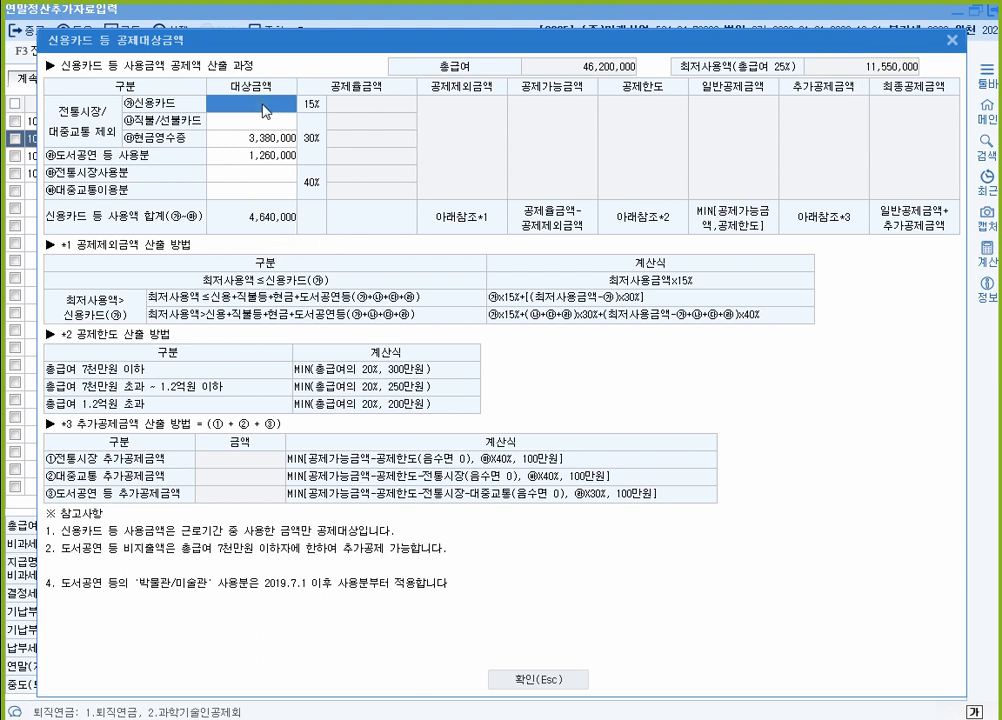
pyautogui.write('7340000')
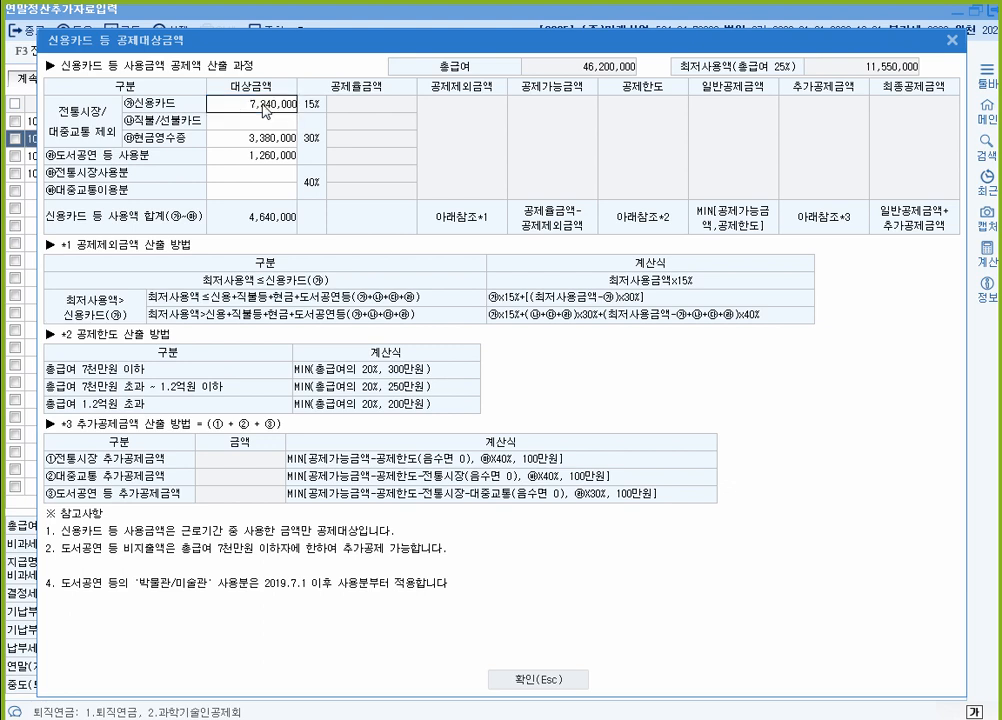
pyautogui.press('Return')
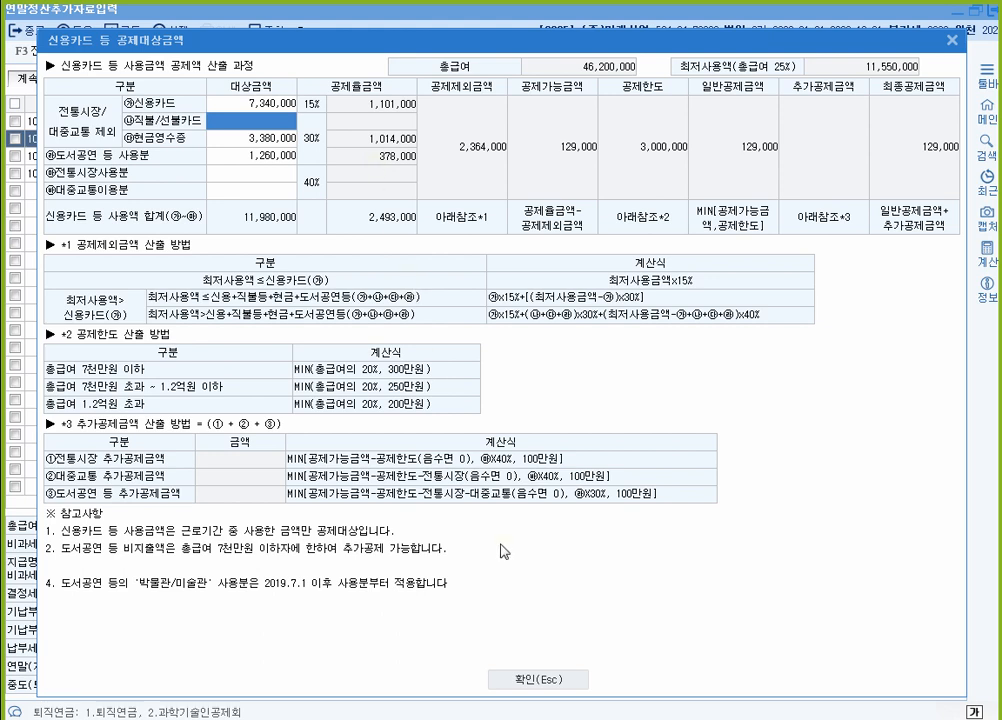
pyautogui.click(540, 680)
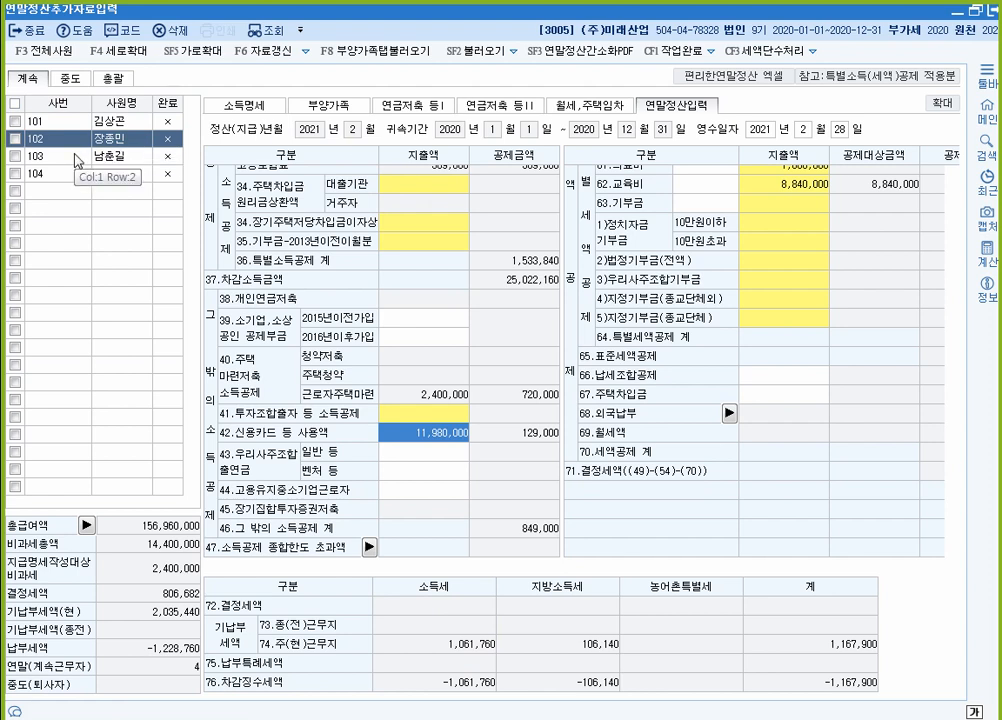
# Step: Scroll the PDF textbook to page 495 to read employee [3]'s deduction table
pyautogui.click(462, 718)
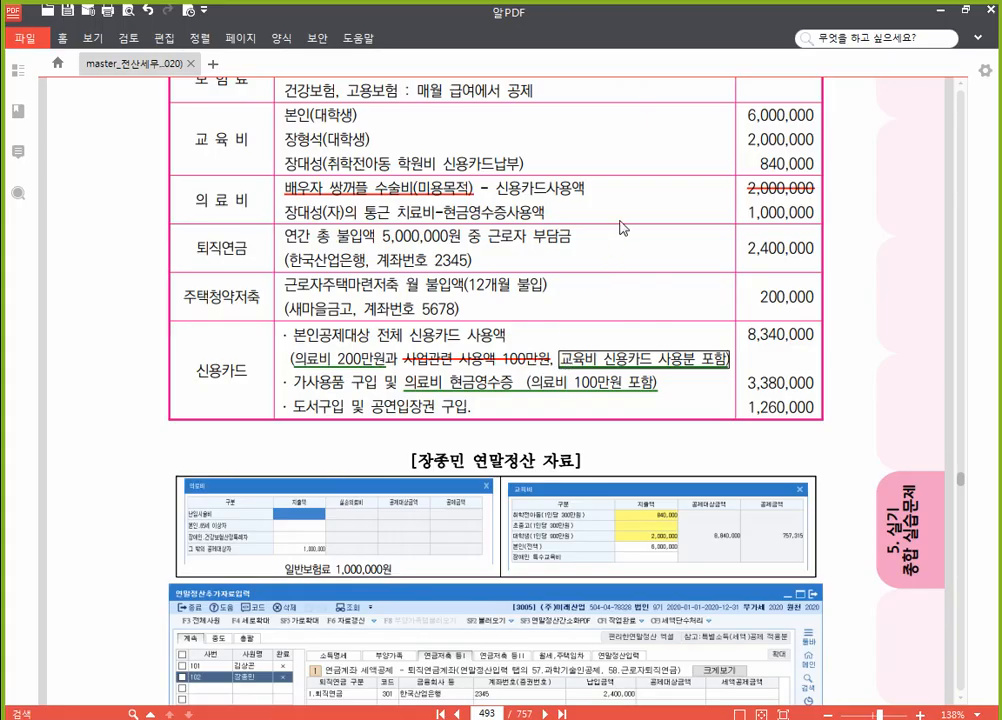
pyautogui.scroll(-20, 620, 228)
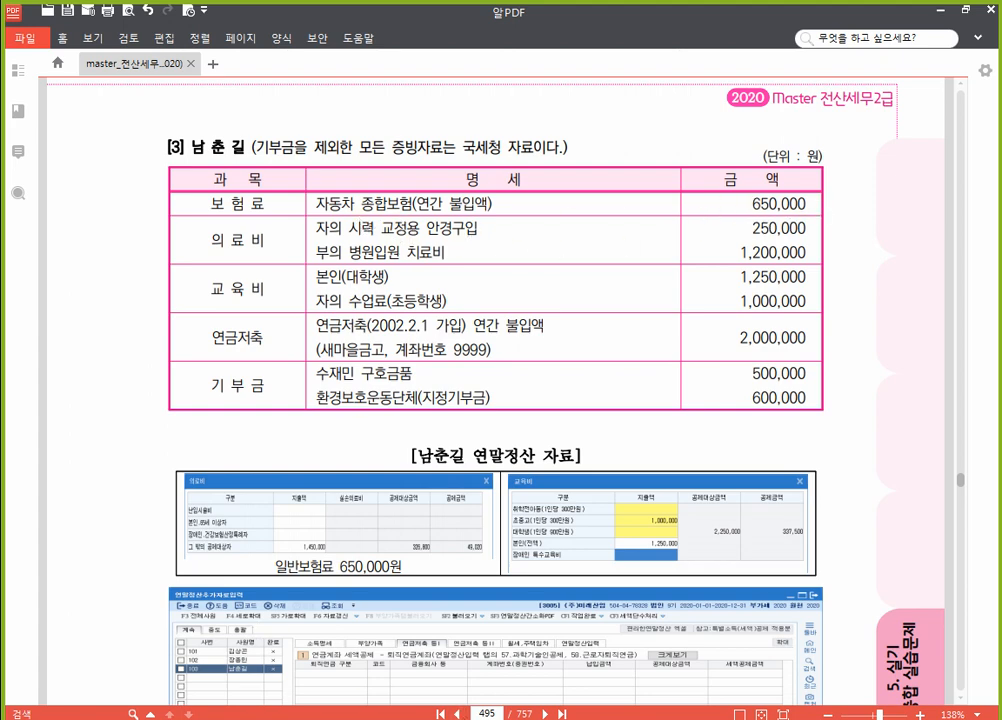
pyautogui.click(528, 715)
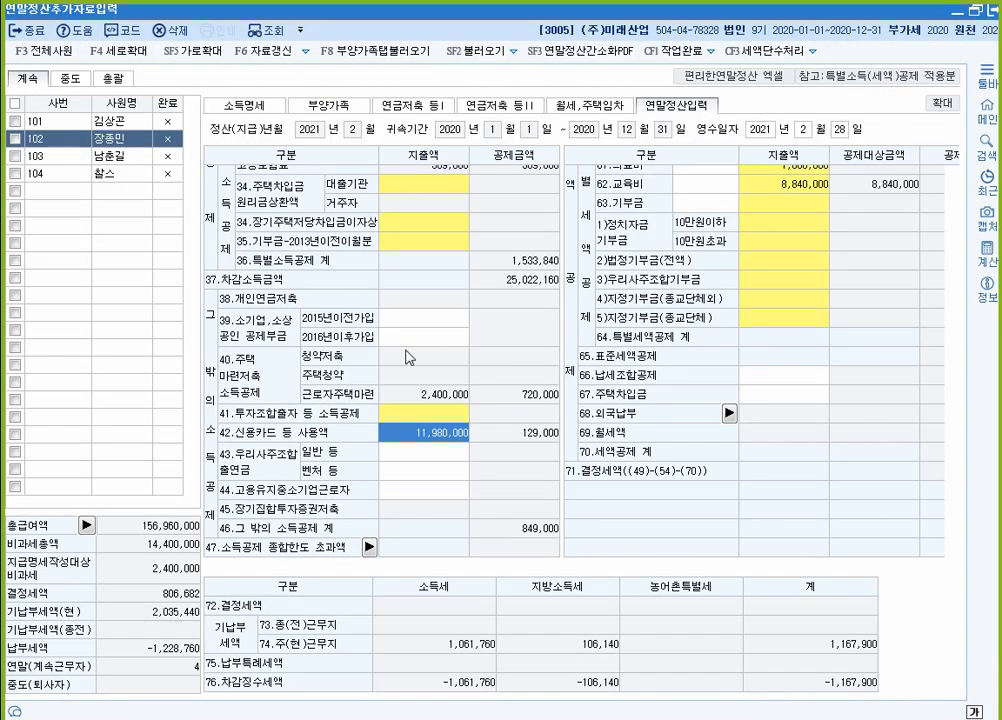
# Step: Enter 650,000 general protective insurance for employee 103, then view their dependents list
pyautogui.click(100, 156)
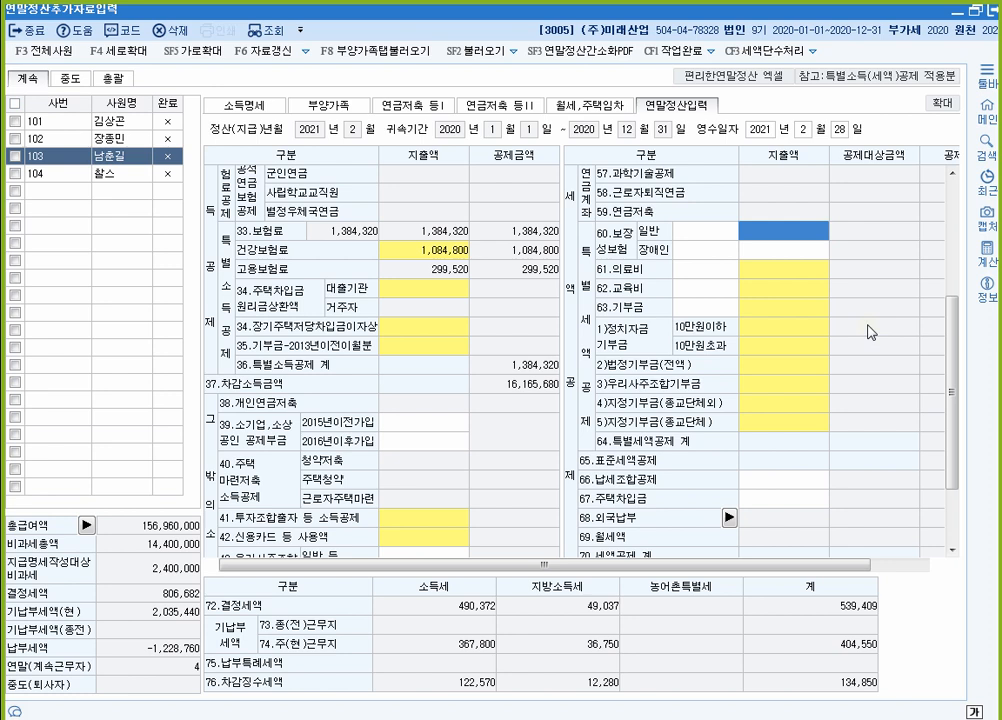
pyautogui.write('6500000')
pyautogui.press('Return')
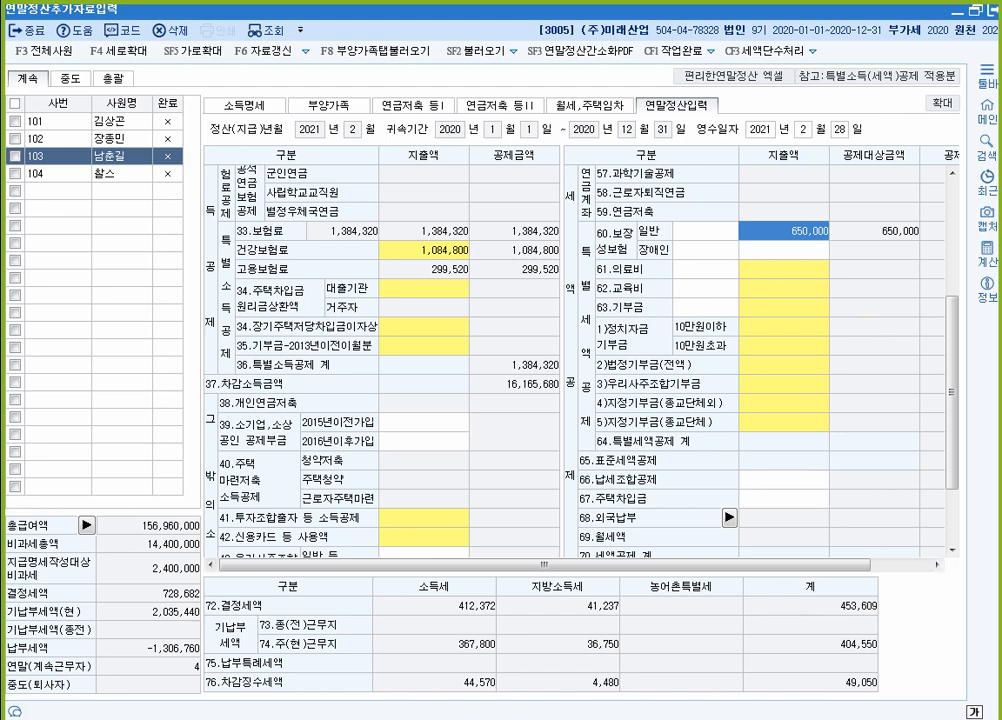
pyautogui.hotkey('alt', 'Tab')
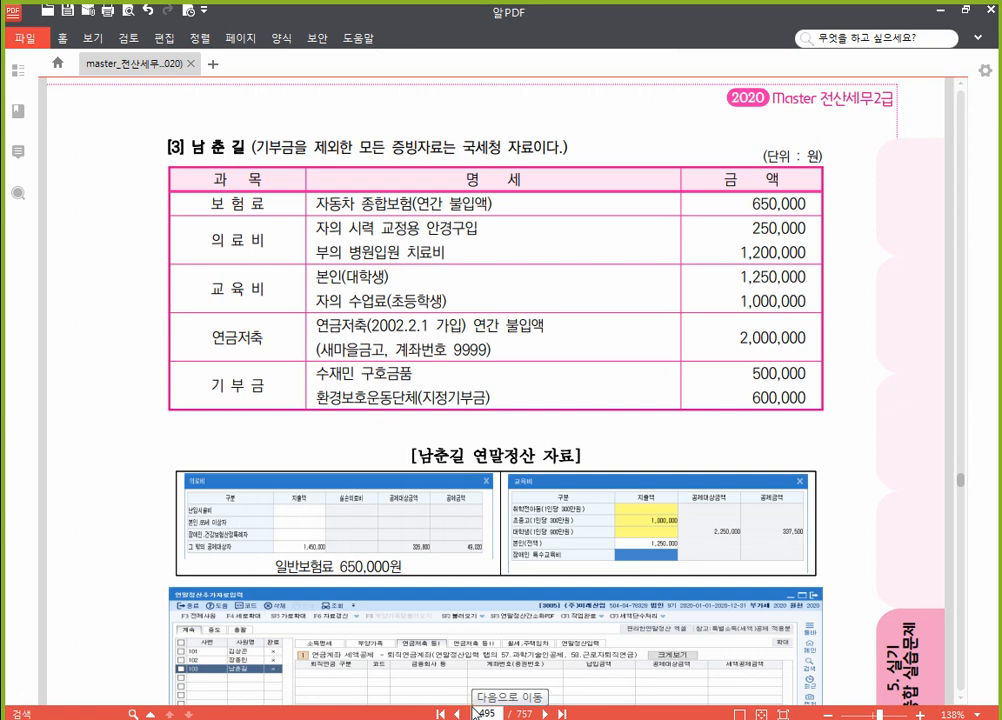
pyautogui.click(522, 708)
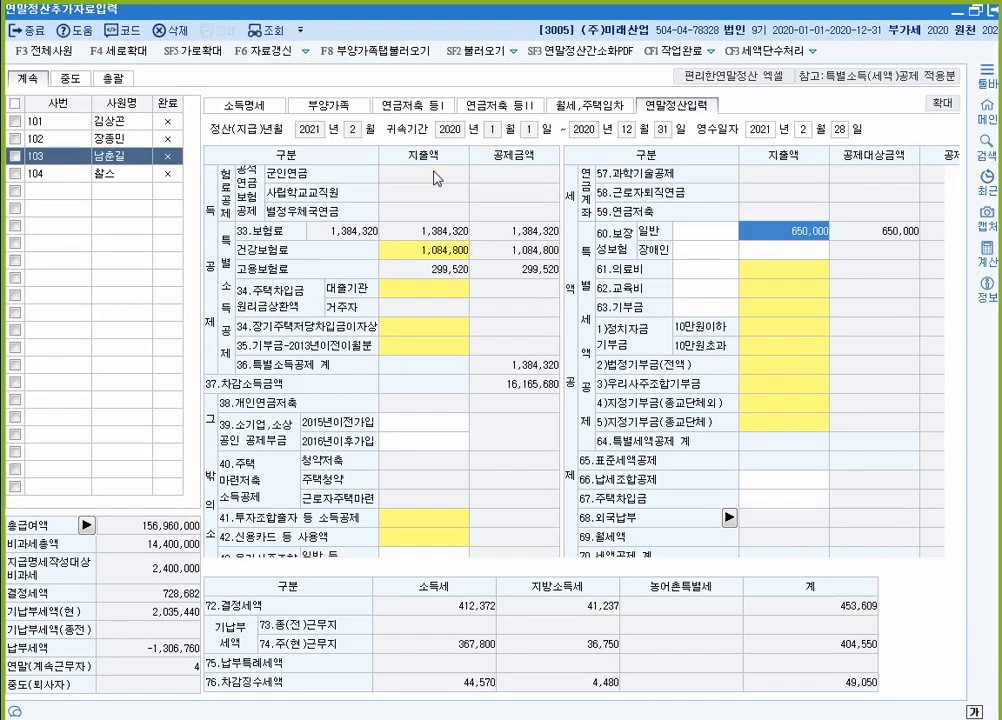
pyautogui.click(343, 106)
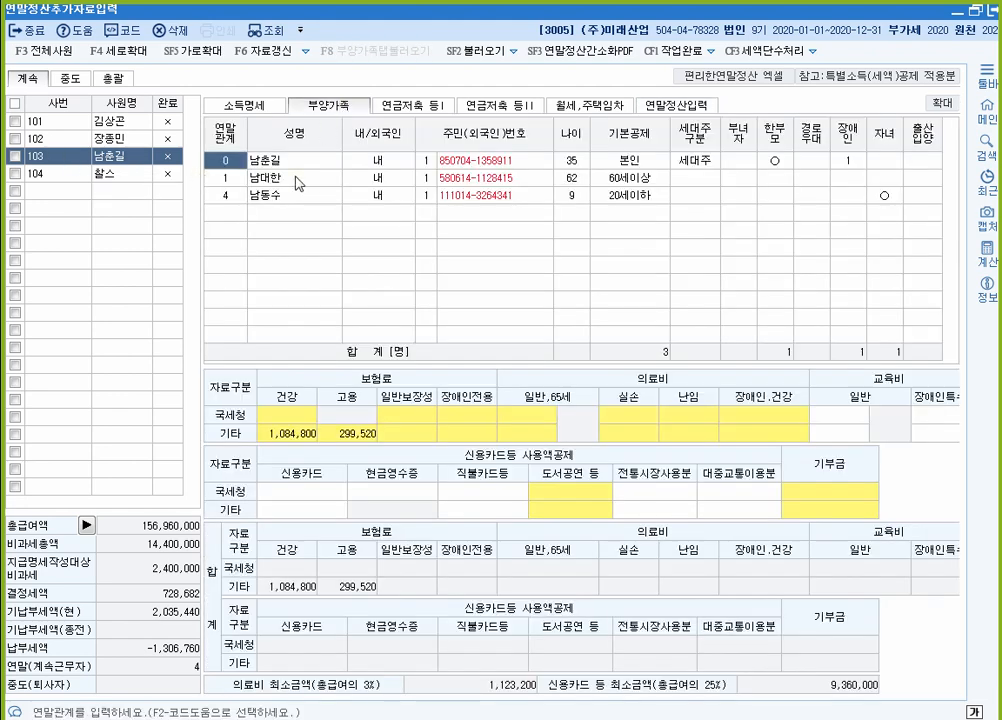
# Step: Review the 60세이상 dependent's deduction category unchanged, then check medical costs in the PDF
pyautogui.click(578, 183)
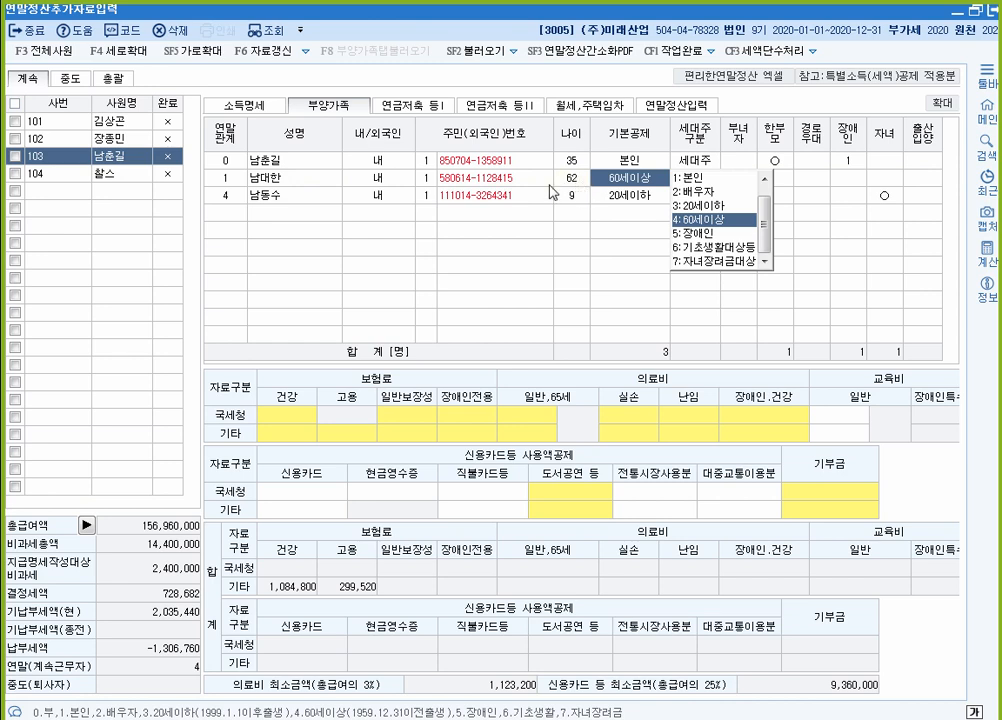
pyautogui.click(325, 178)
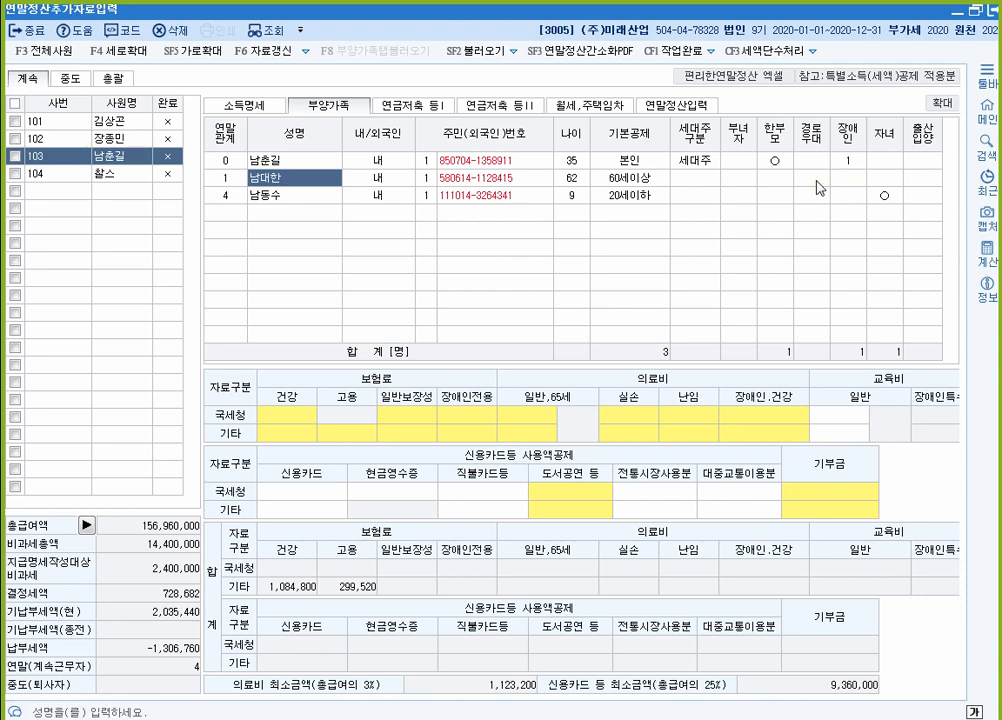
pyautogui.click(672, 106)
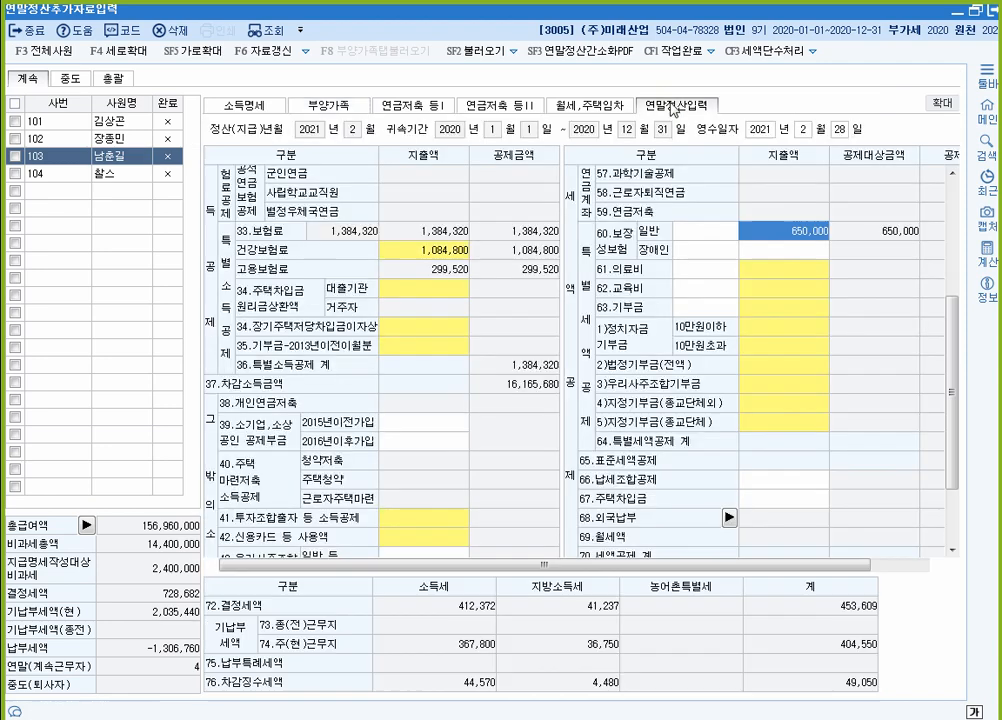
pyautogui.hotkey('alt', 'Tab')
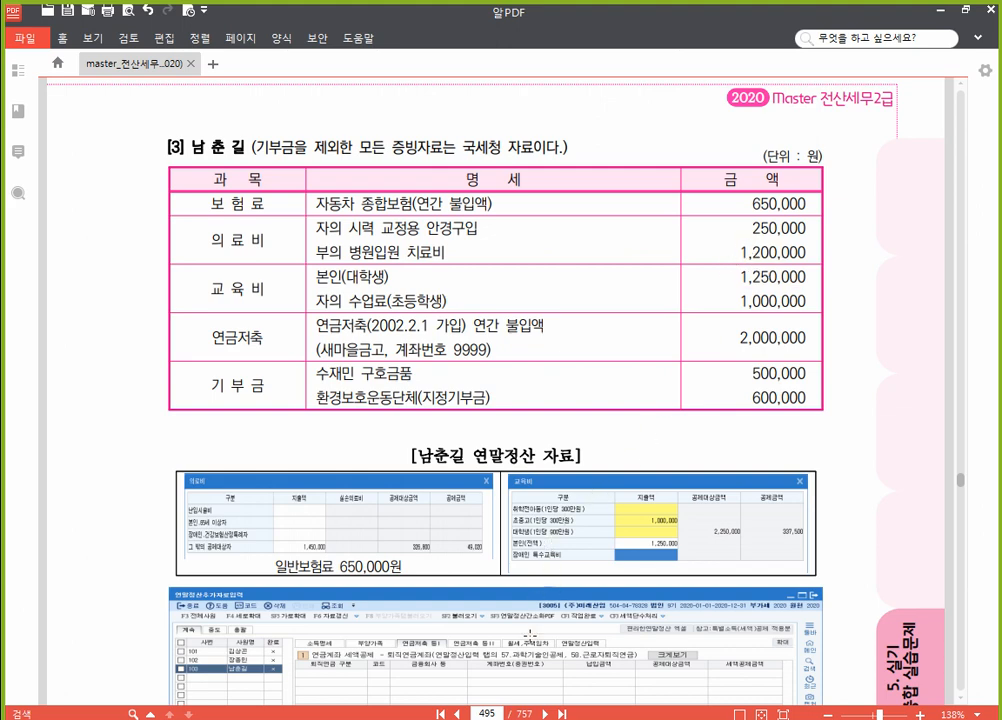
pyautogui.hotkey('alt', 'Tab')
# Step: Enter 1,450,000 of other dependents' medical expenses under 61.의료비 for employee 103
pyautogui.doubleClick(761, 270)
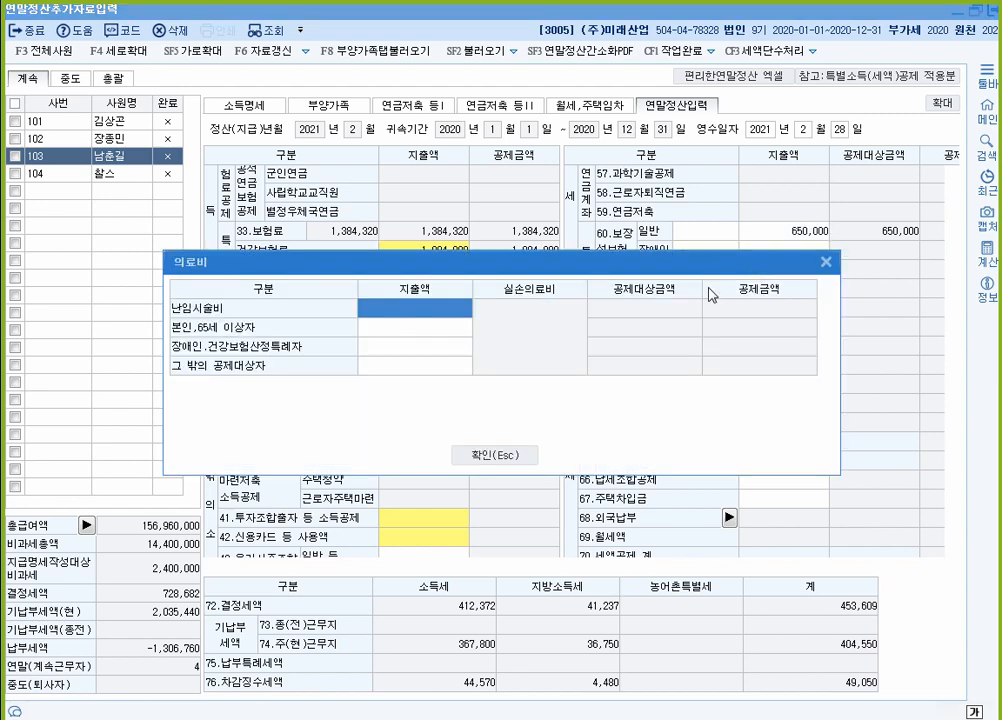
pyautogui.click(437, 366)
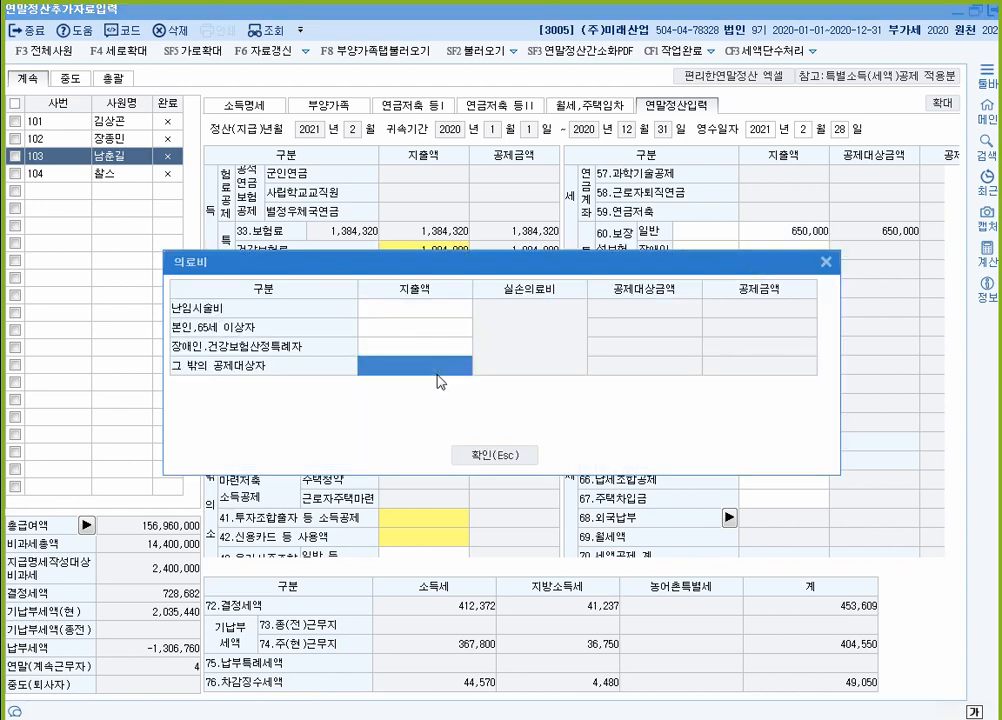
pyautogui.write('1450000')
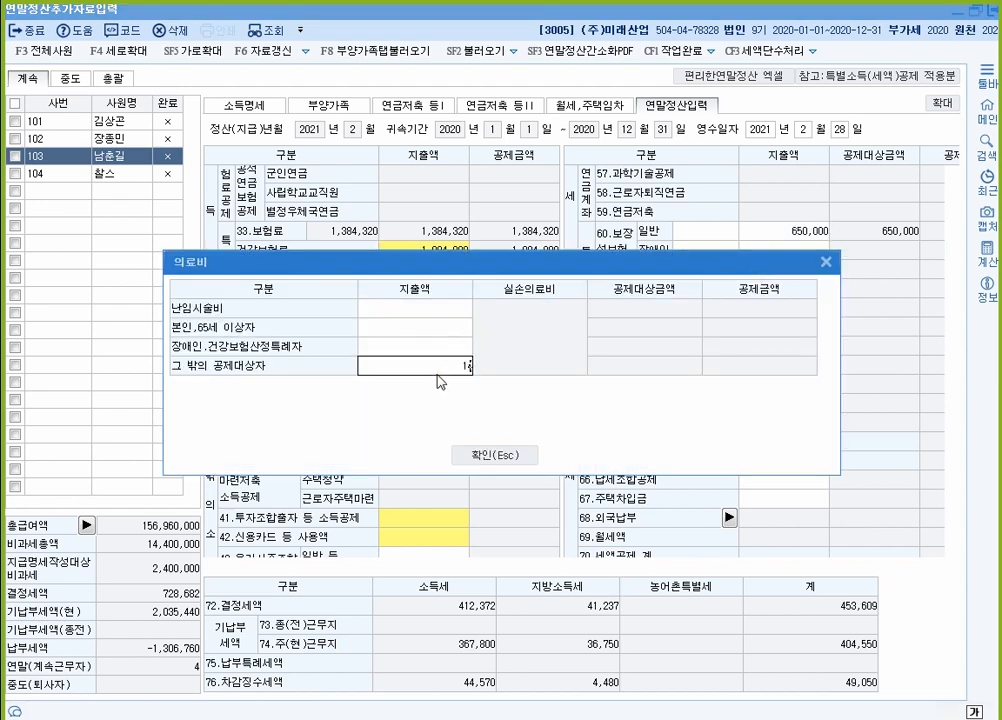
pyautogui.press('Return')
pyautogui.click(437, 372)
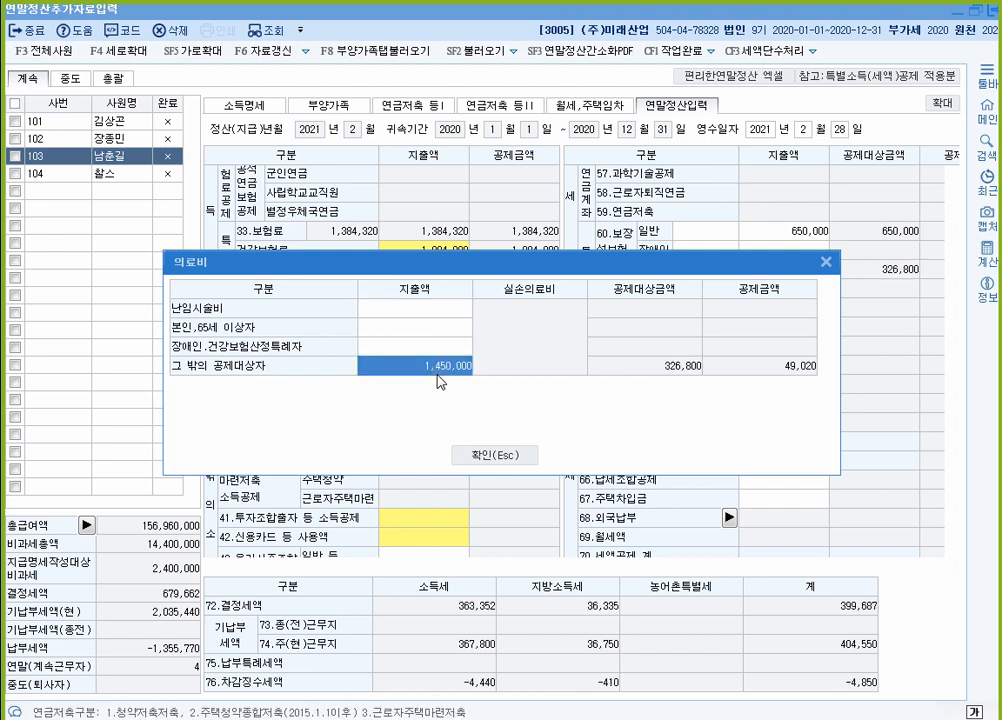
pyautogui.click(509, 457)
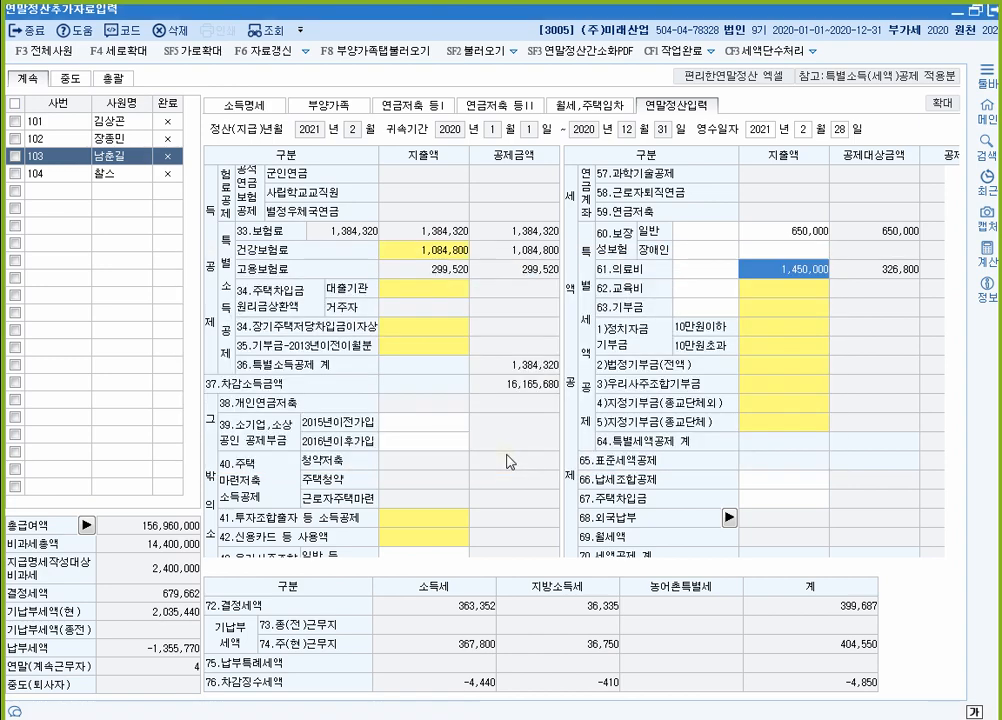
pyautogui.hotkey('alt', 'Tab')
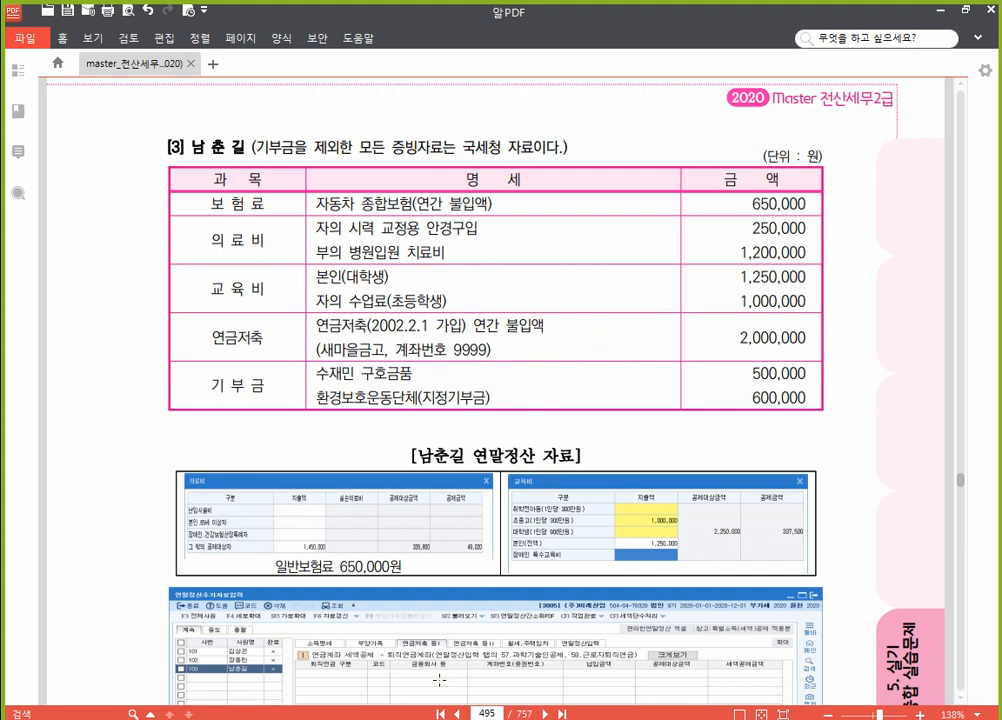
pyautogui.hotkey('alt', 'Tab')
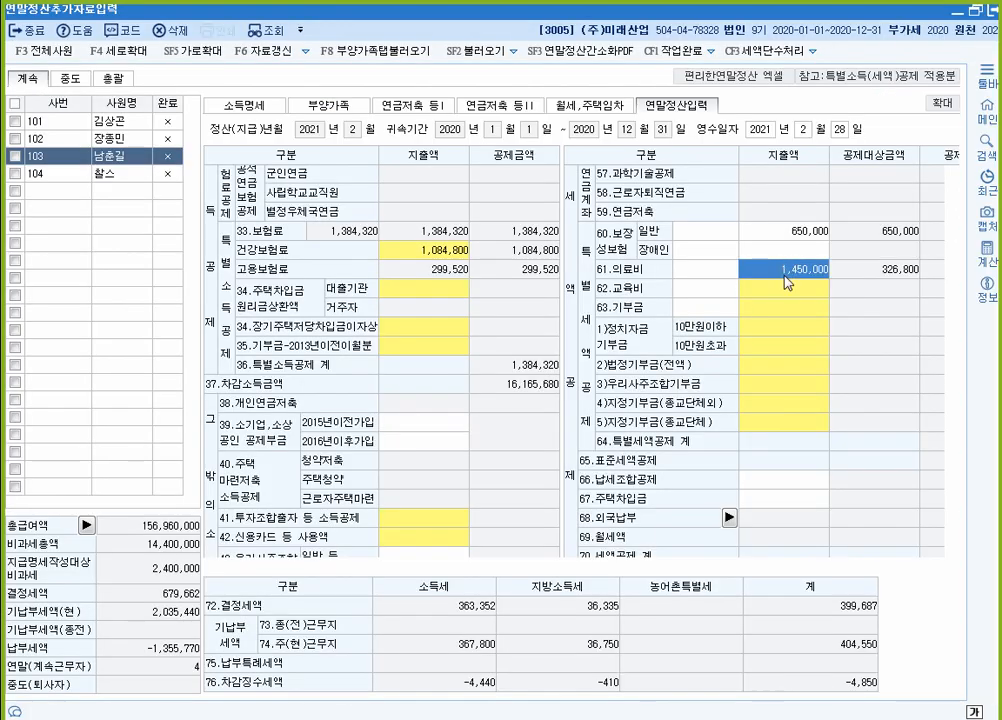
# Step: Record 1,250,000 own education and 1,000,000 초중고 expenses under 62.교육비
pyautogui.doubleClick(787, 289)
pyautogui.click(498, 378)
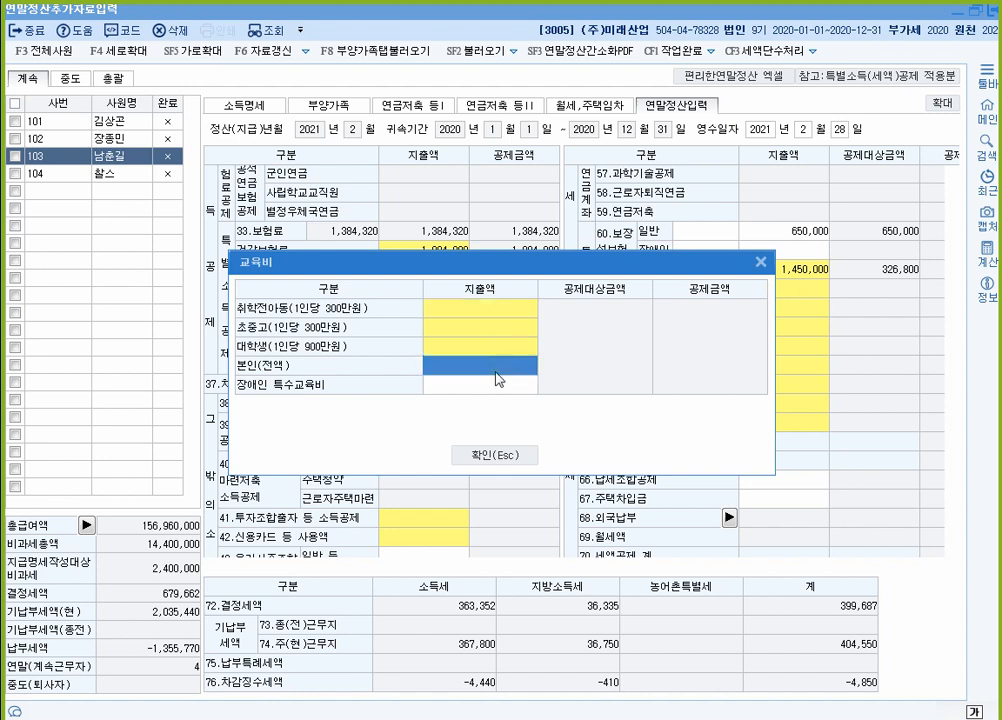
pyautogui.write('1250000')
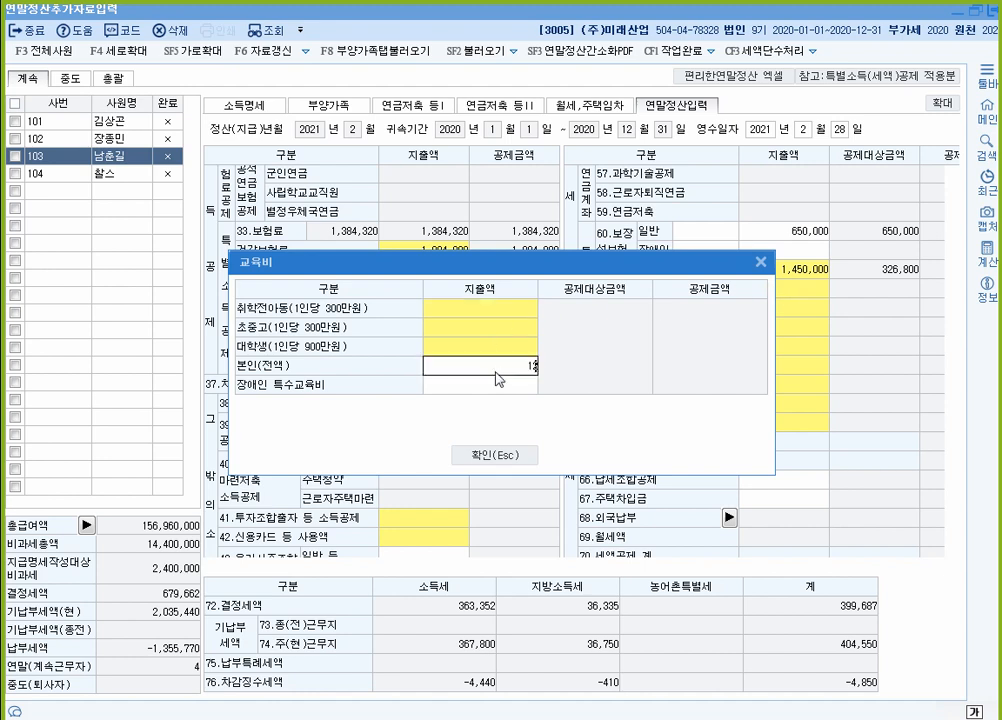
pyautogui.press('Return')
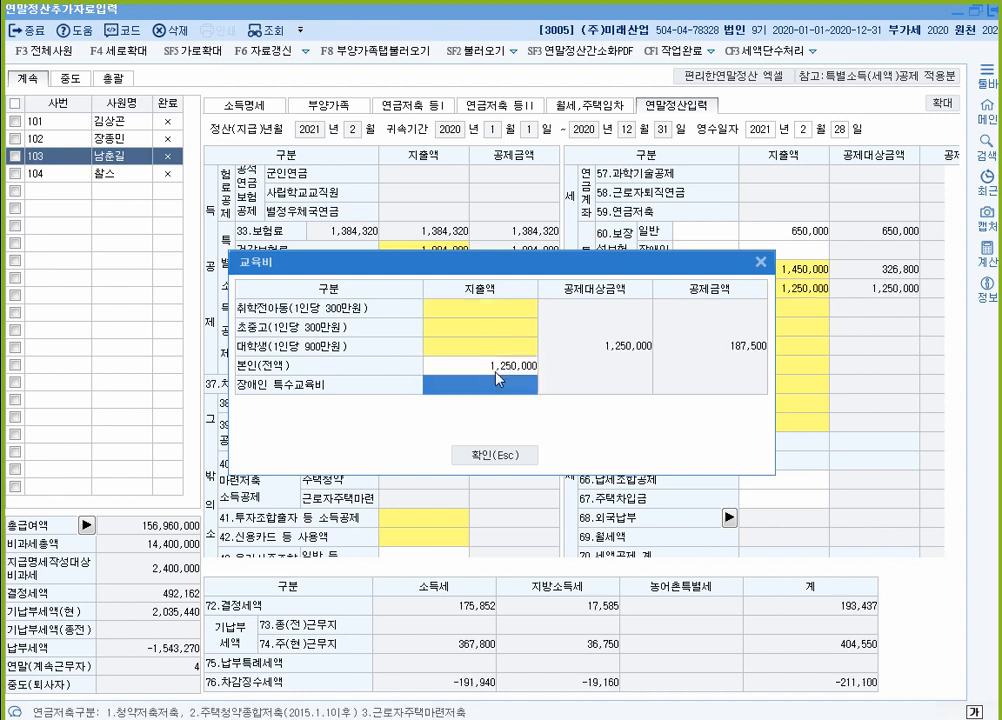
pyautogui.click(498, 378)
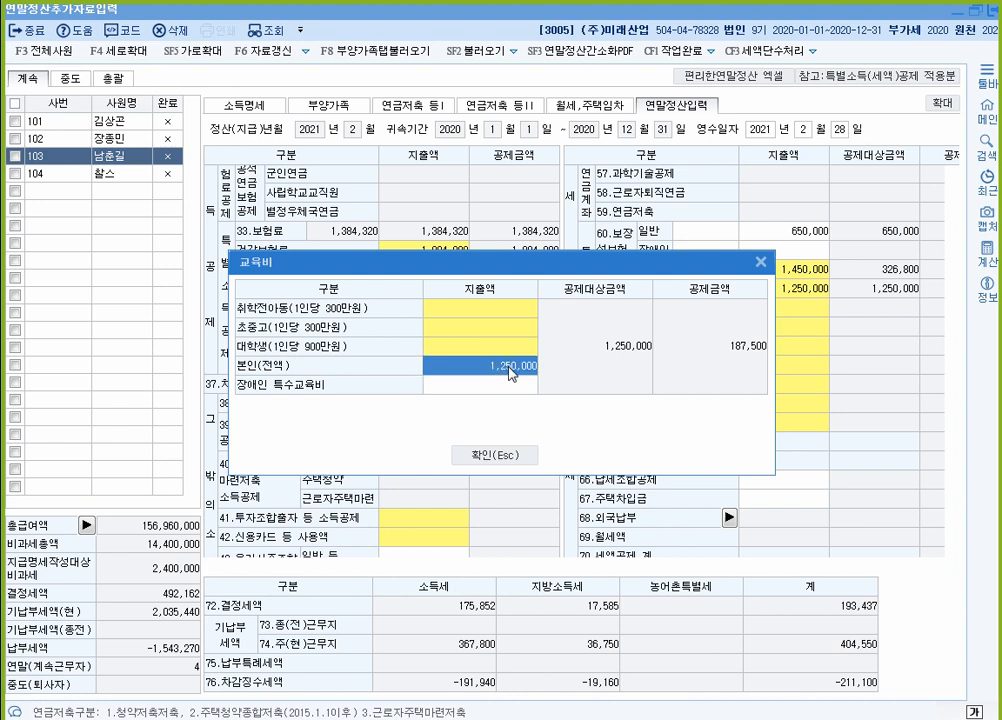
pyautogui.click(472, 330)
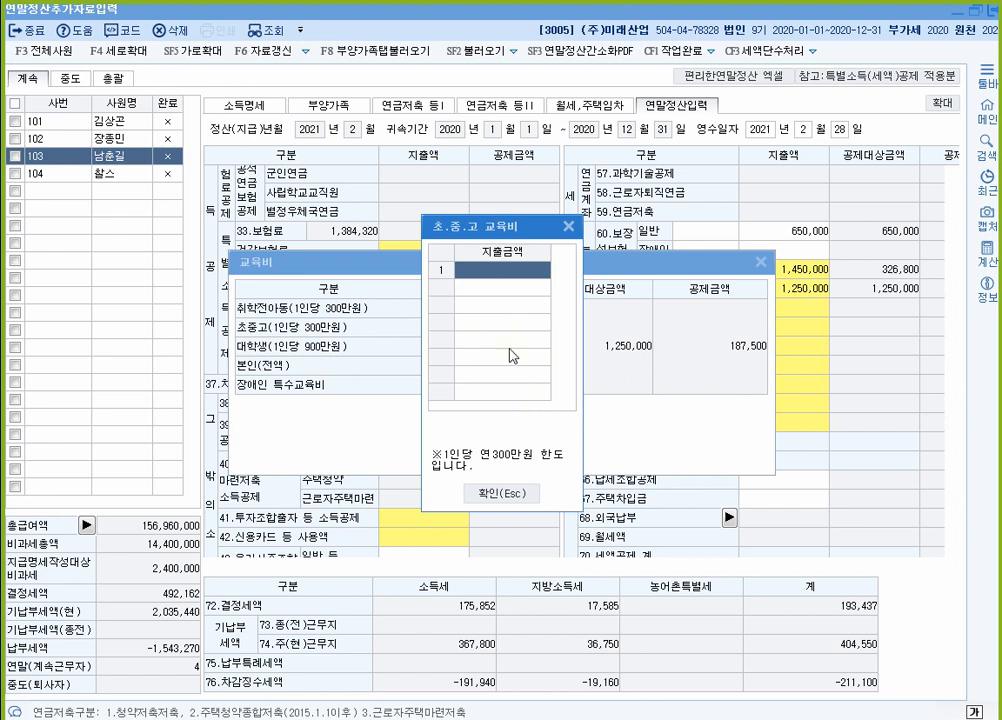
pyautogui.write('1000000')
pyautogui.press('Return')
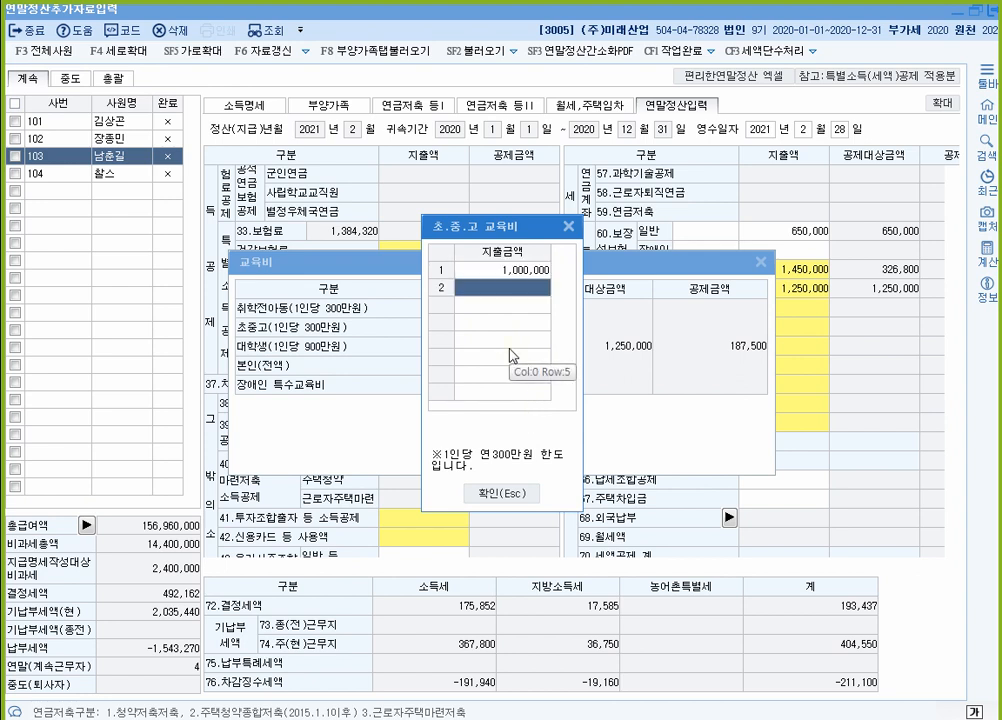
pyautogui.click(516, 496)
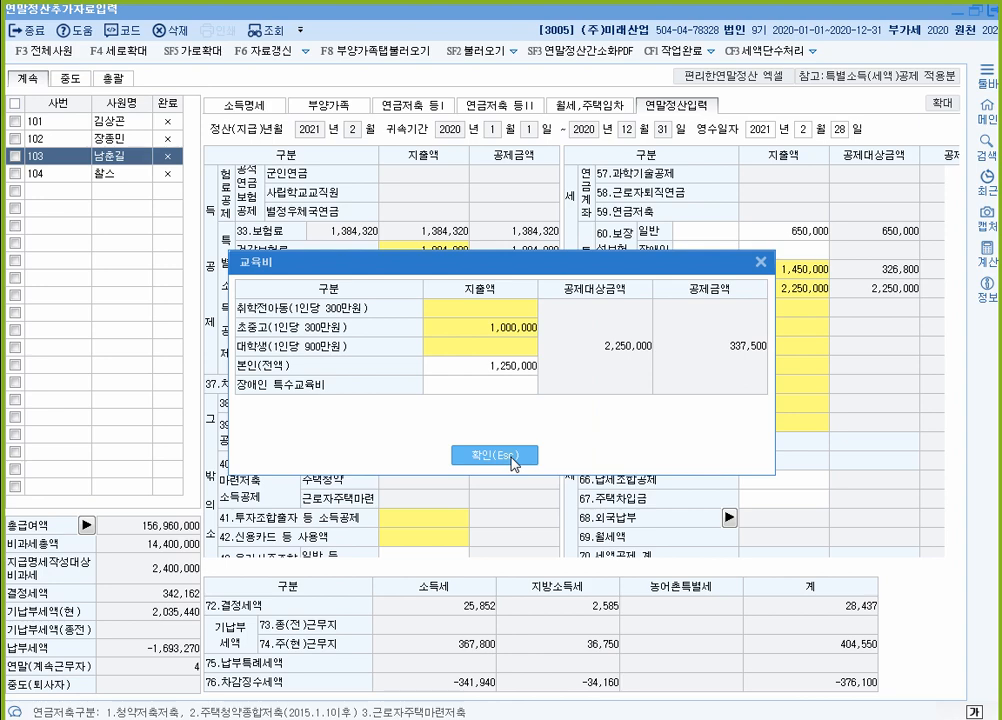
pyautogui.click(514, 458)
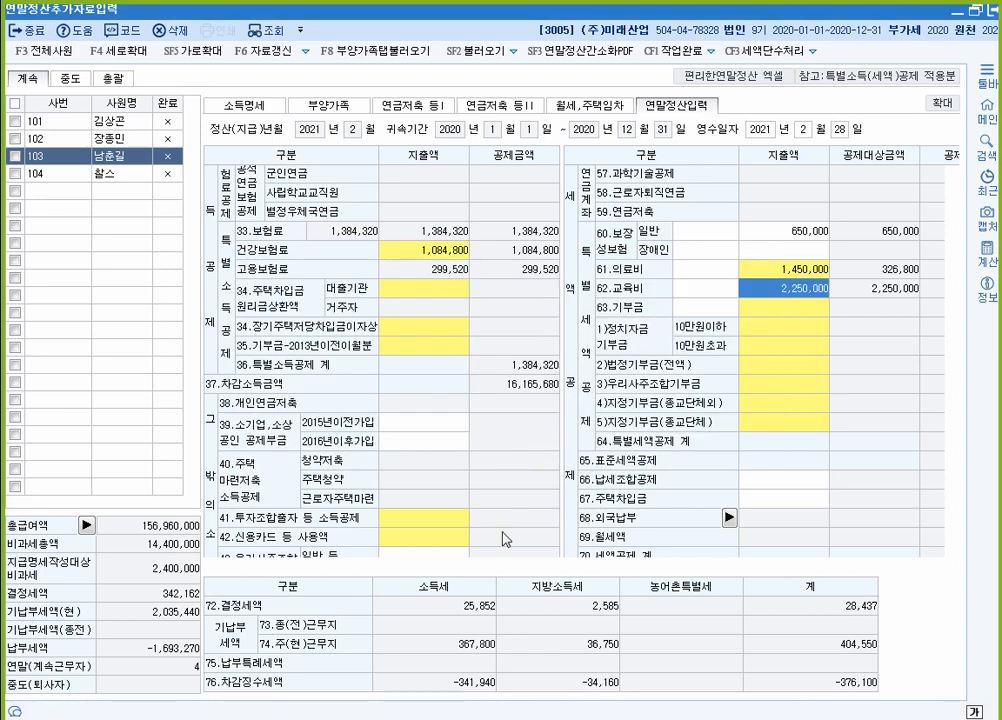
pyautogui.moveTo(485, 719)
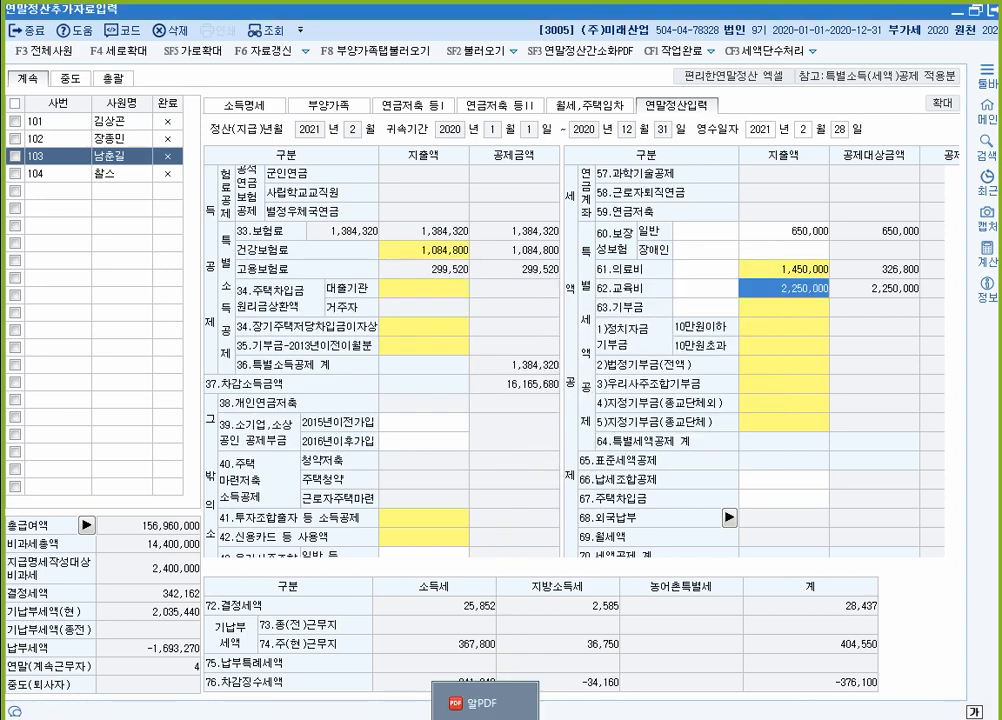
pyautogui.click(485, 703)
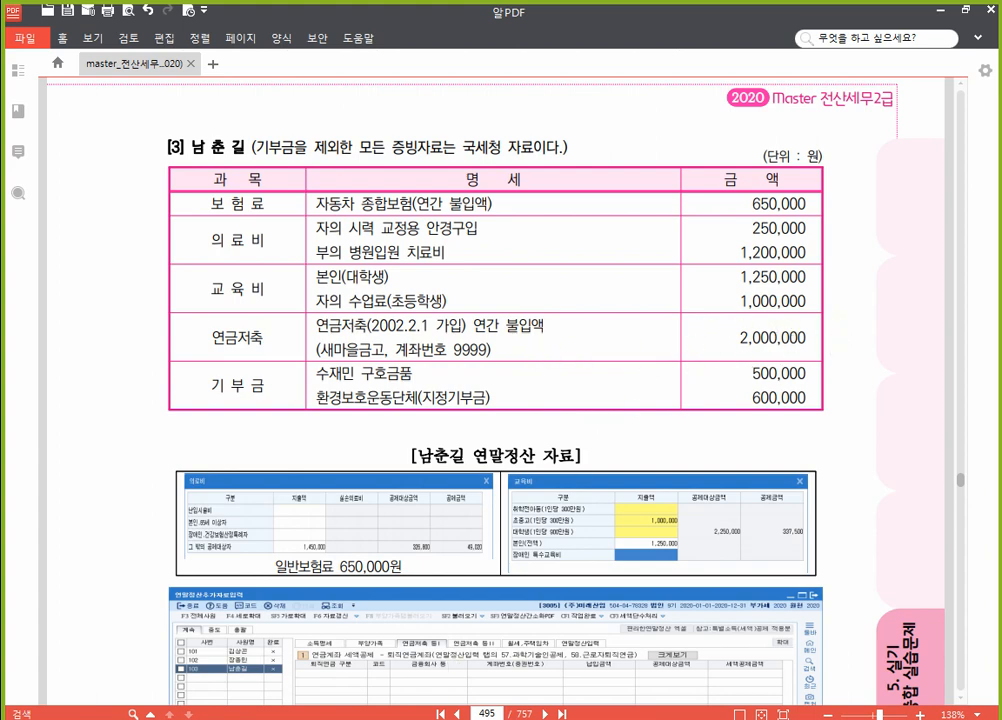
pyautogui.click(527, 710)
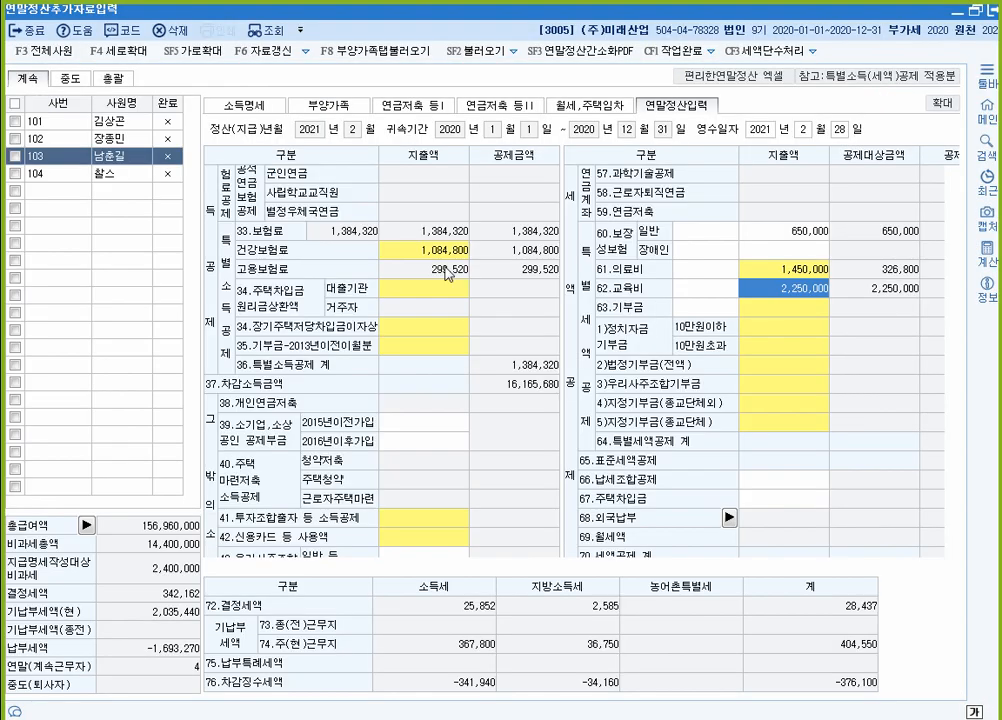
pyautogui.click(421, 106)
# Step: Add a 2.연금저축 row at 110 새마을금고 with the account number and 2,000,000 paid
pyautogui.click(306, 357)
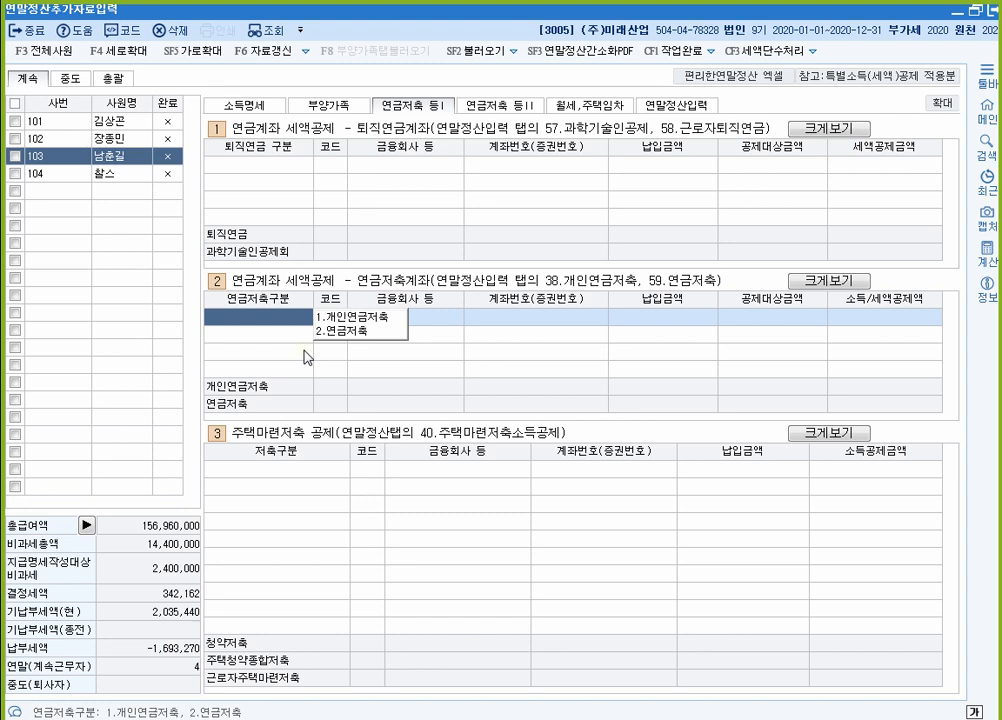
pyautogui.write('2')
pyautogui.press('Return')
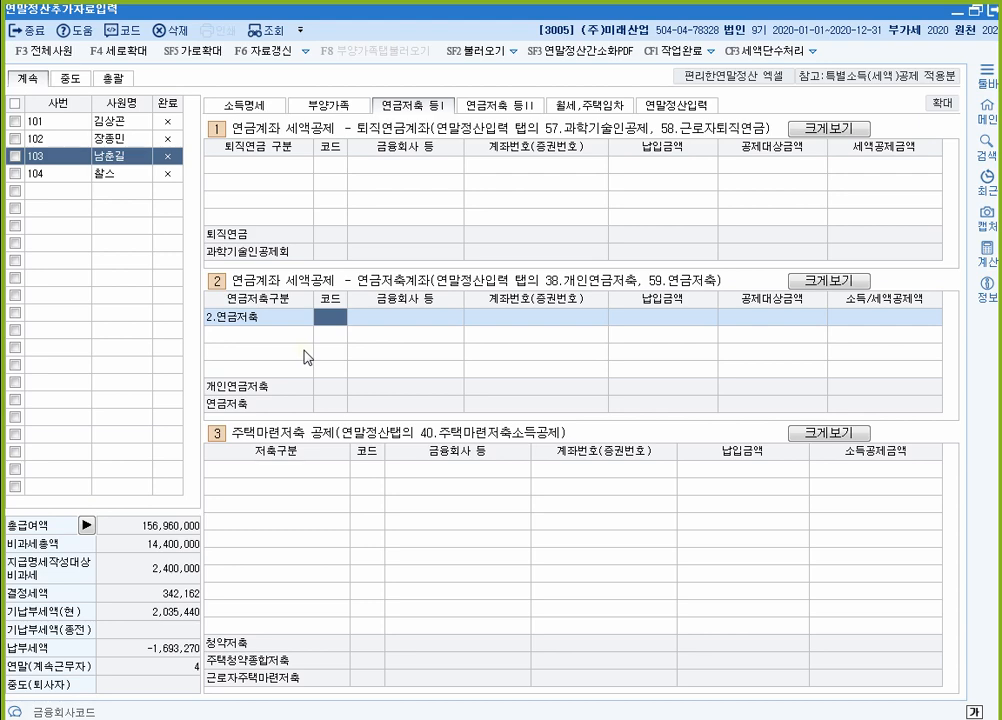
pyautogui.press('F2')
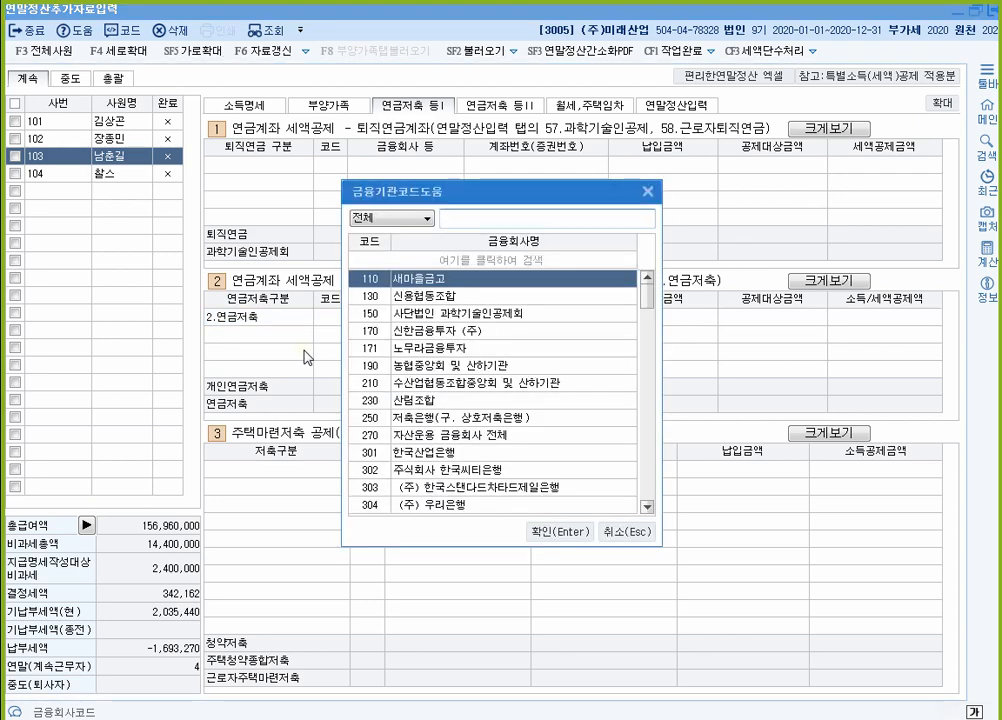
pyautogui.write('새마')
pyautogui.press('Return')
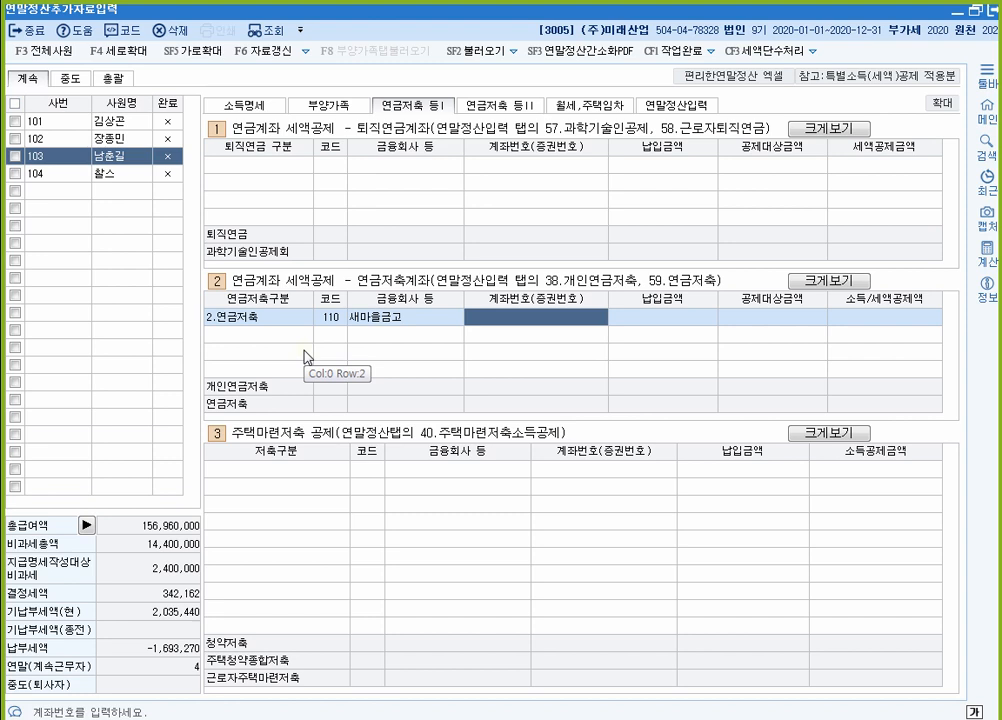
pyautogui.write('9999')
pyautogui.press('Return')
pyautogui.write('2000000')
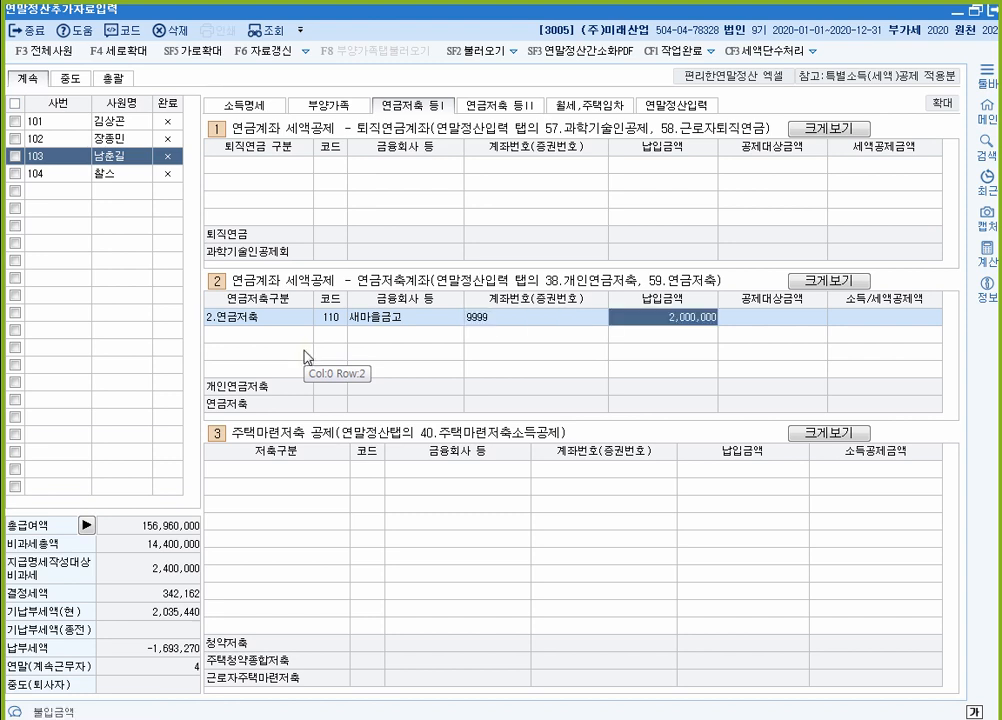
pyautogui.press('Return')
# Step: Recheck the pension row's 2,000,000 payment against the PDF figures
pyautogui.press('Up')
pyautogui.press('Right')
pyautogui.press('Right')
pyautogui.press('Right')
pyautogui.press('Right')
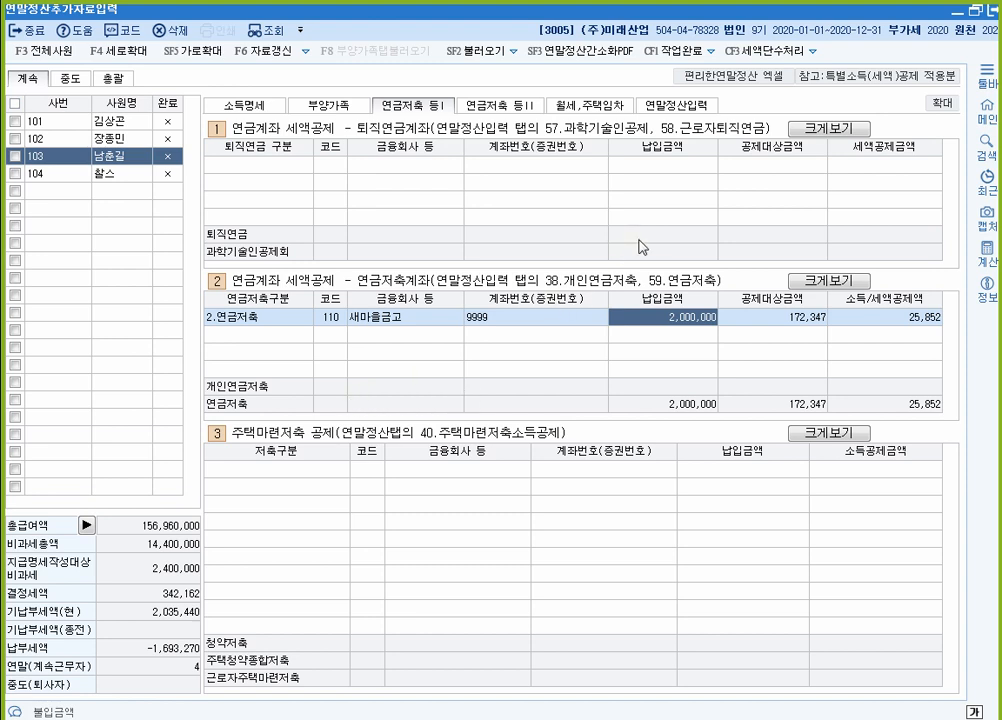
pyautogui.hotkey('alt', 'Tab')
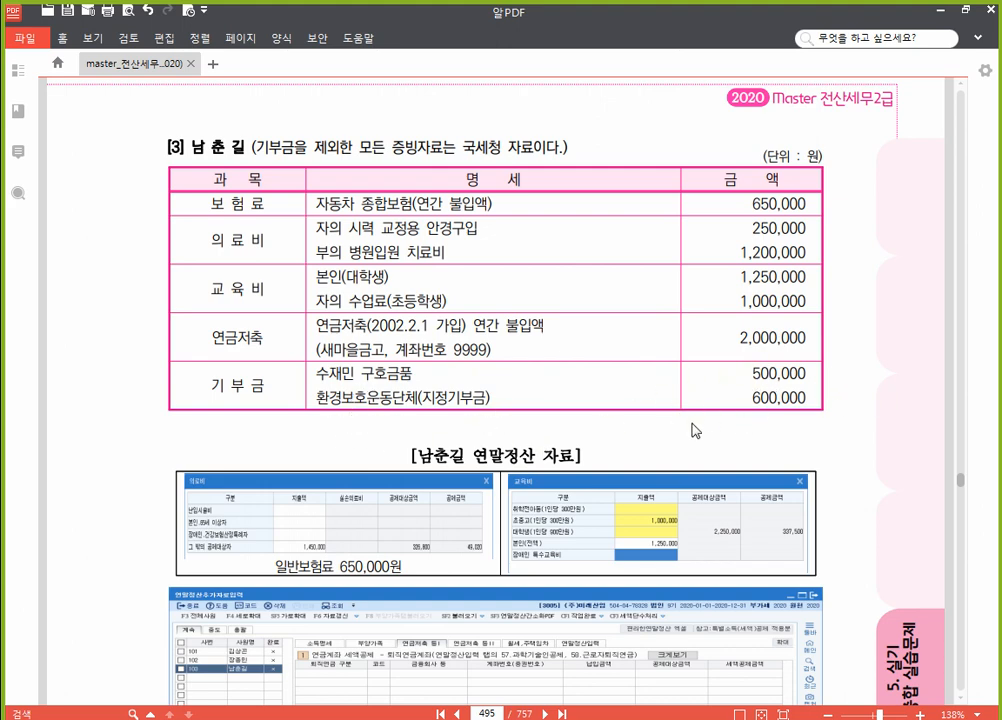
pyautogui.hotkey('alt', 'Tab')
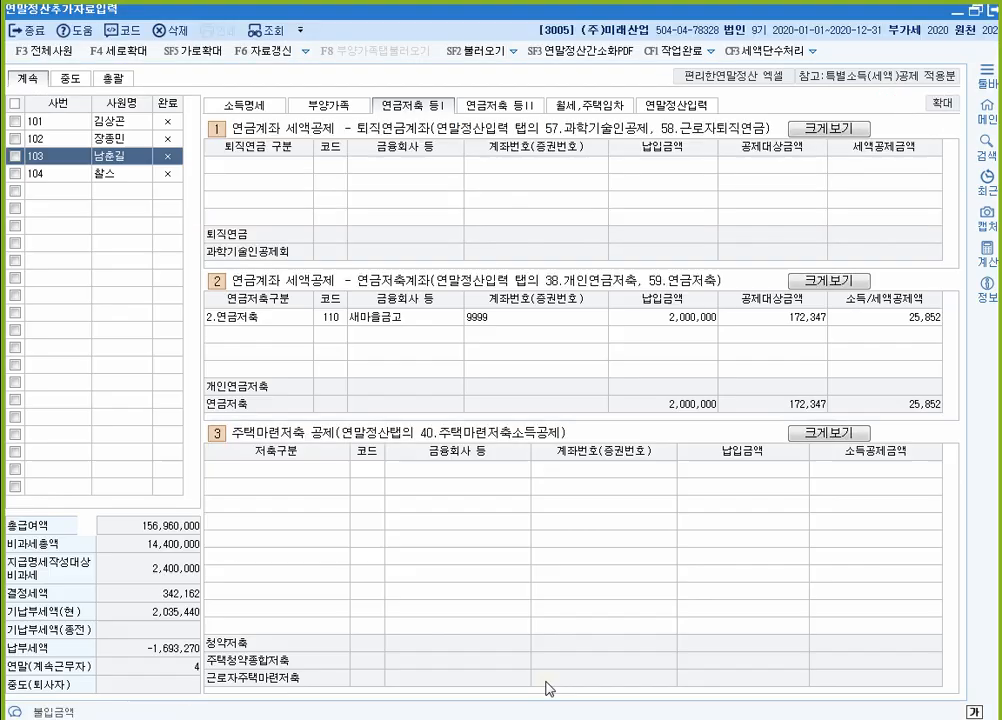
# Step: Record donations of 500,000 법정당해기부금 and 600,000 종교단체외 당해기부금, then select employee 104
pyautogui.click(688, 105)
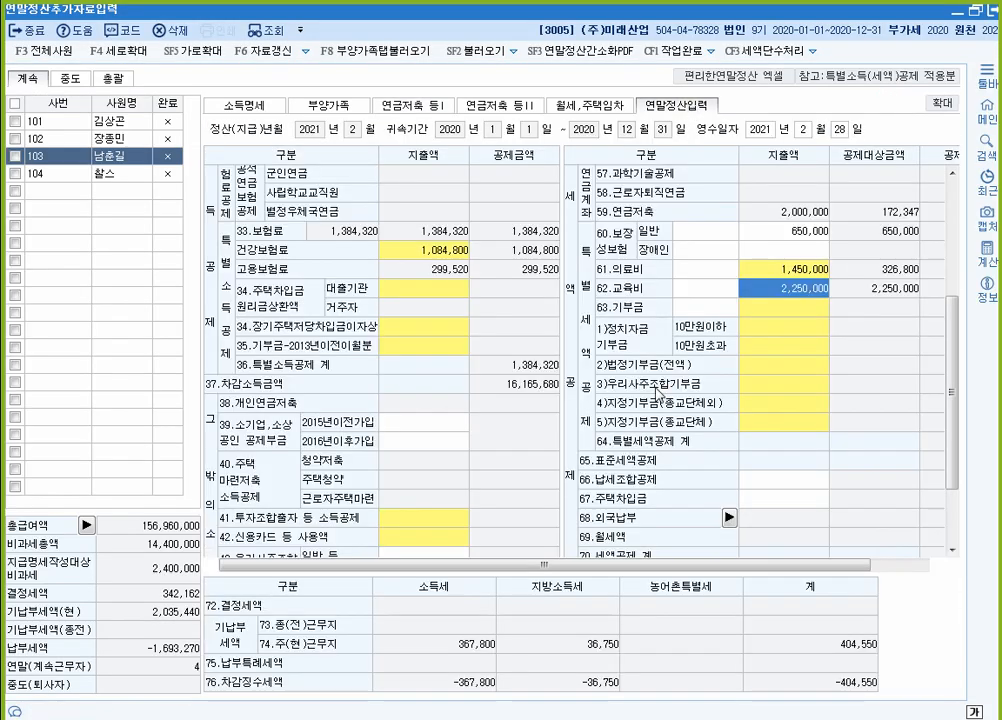
pyautogui.click(771, 368)
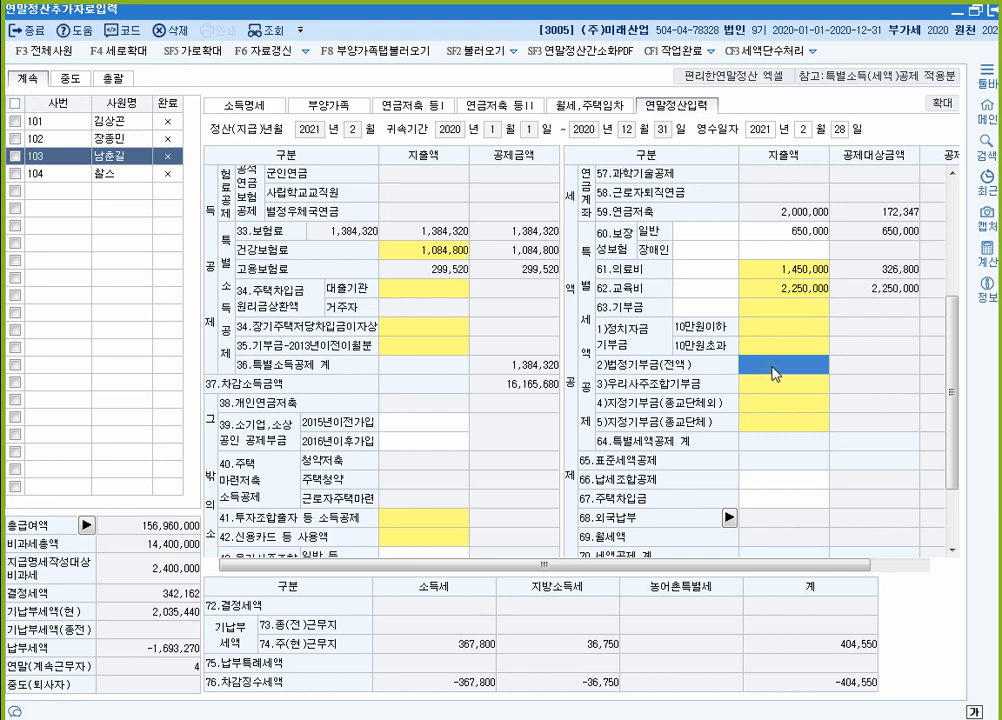
pyautogui.doubleClick(773, 370)
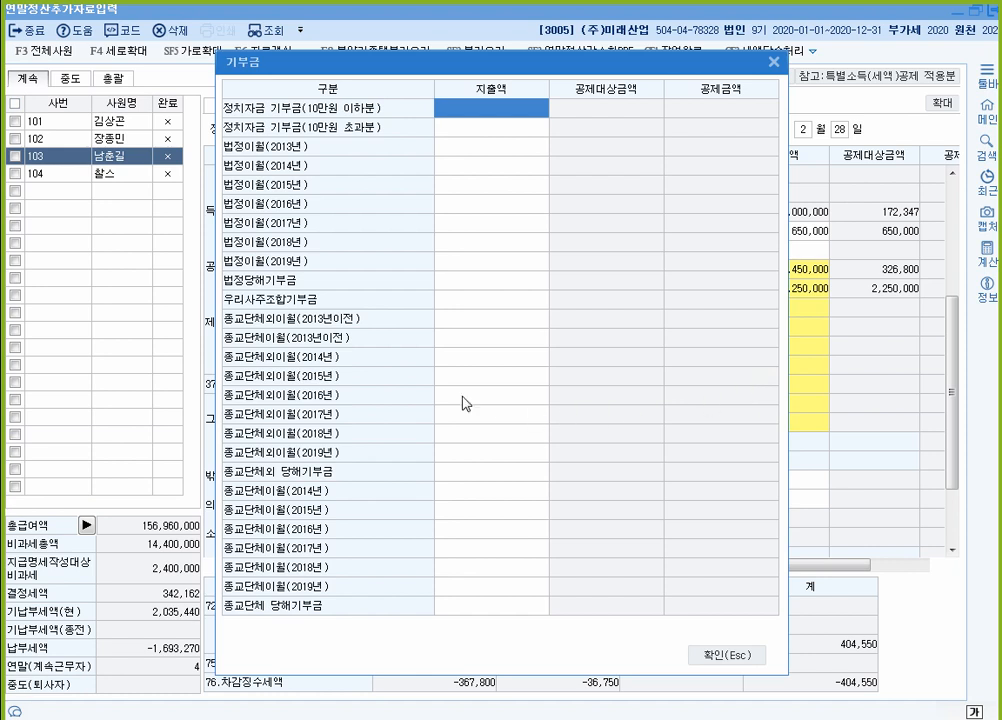
pyautogui.click(495, 282)
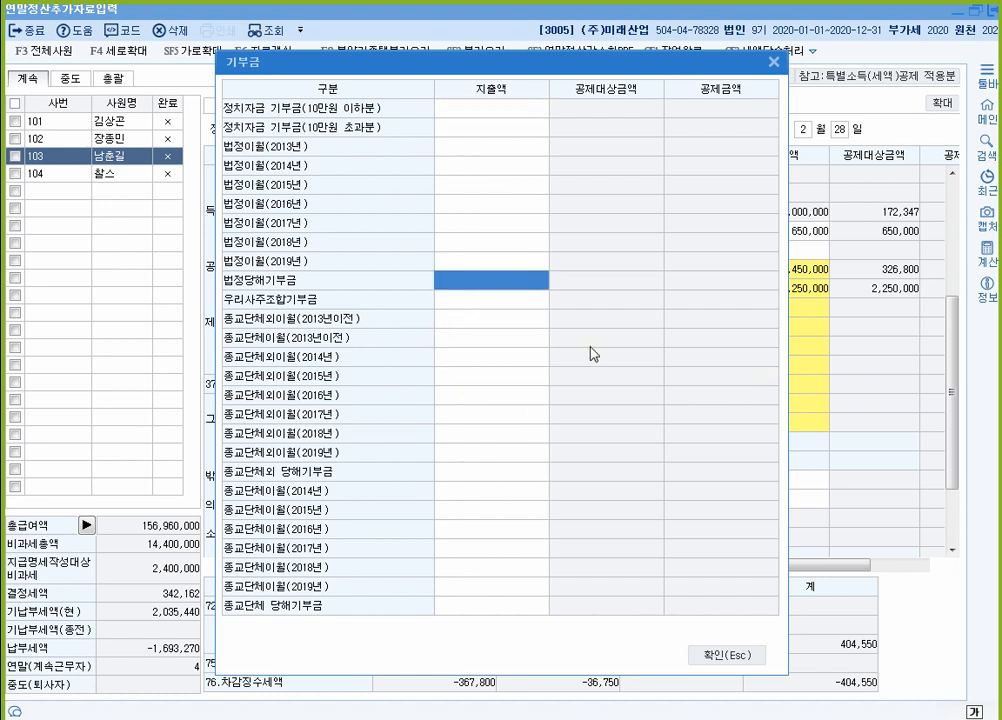
pyautogui.write('5000000')
pyautogui.press('Return')
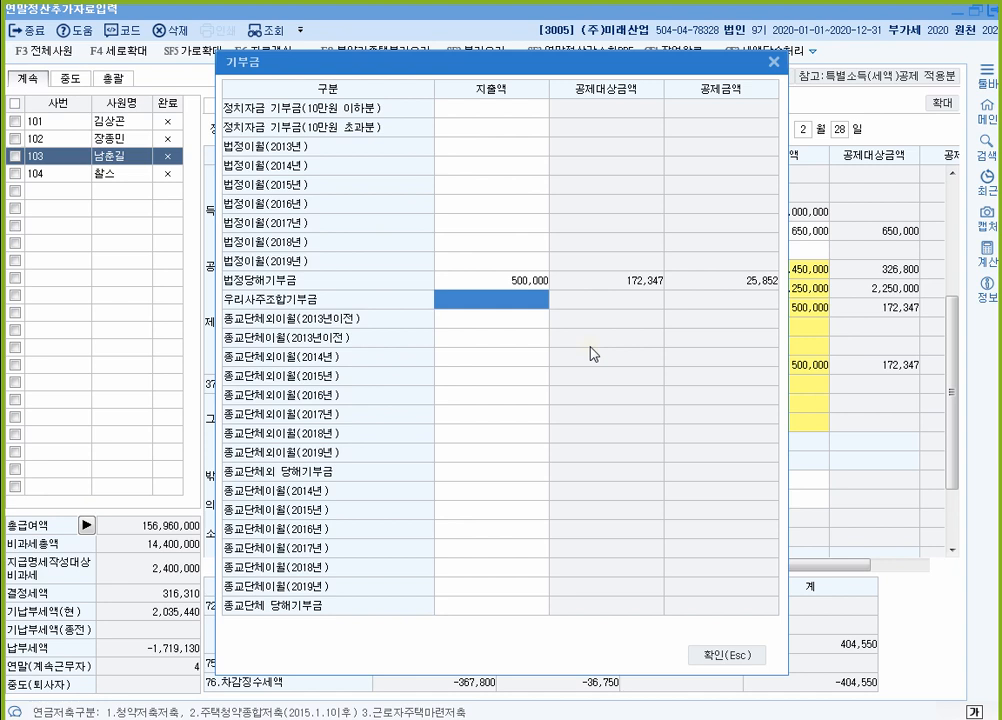
pyautogui.click(465, 472)
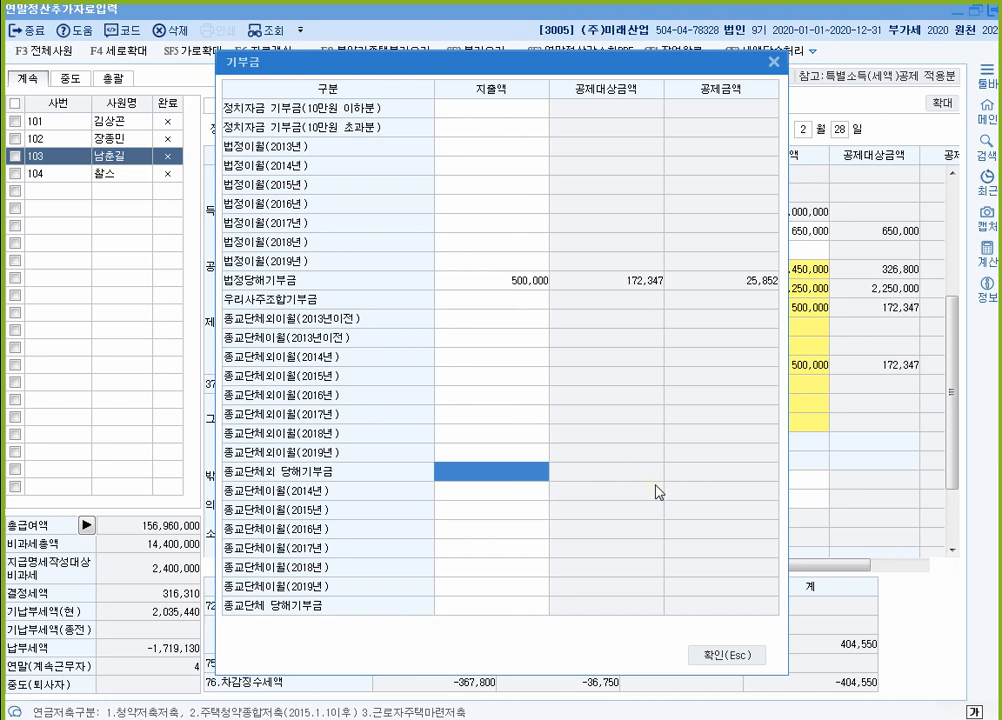
pyautogui.write('6000000')
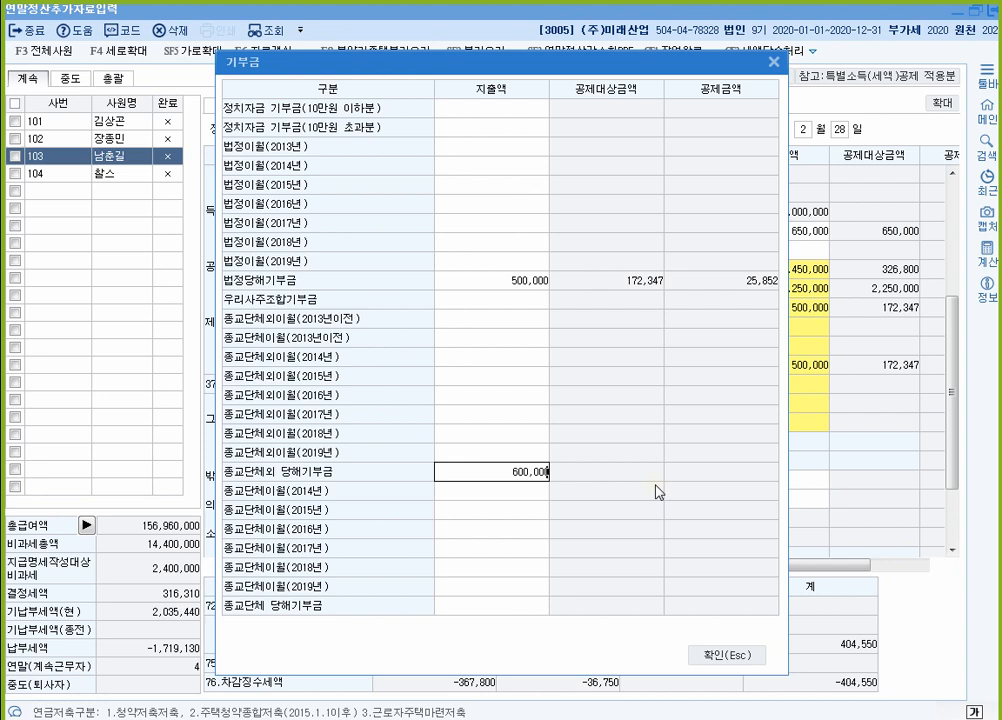
pyautogui.press('Return')
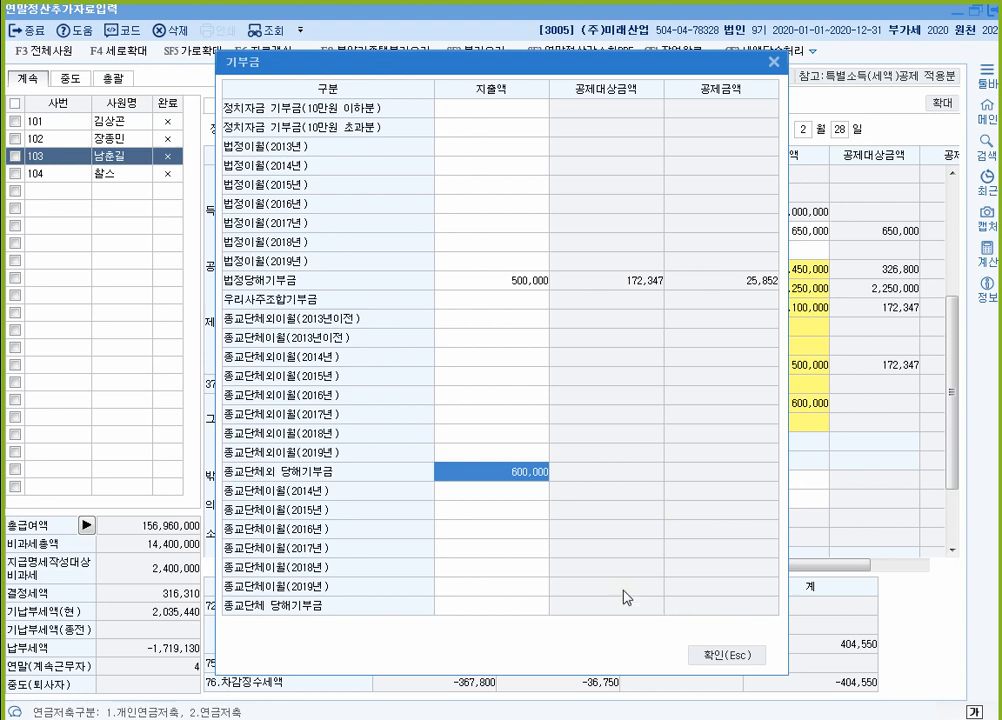
pyautogui.click(745, 659)
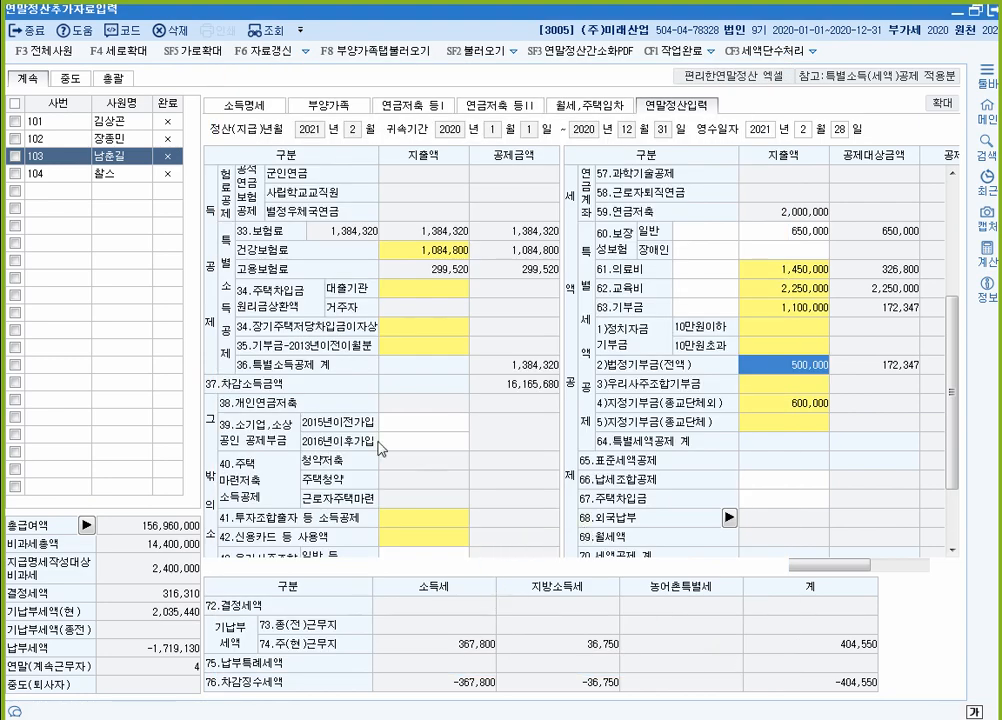
pyautogui.click(77, 176)
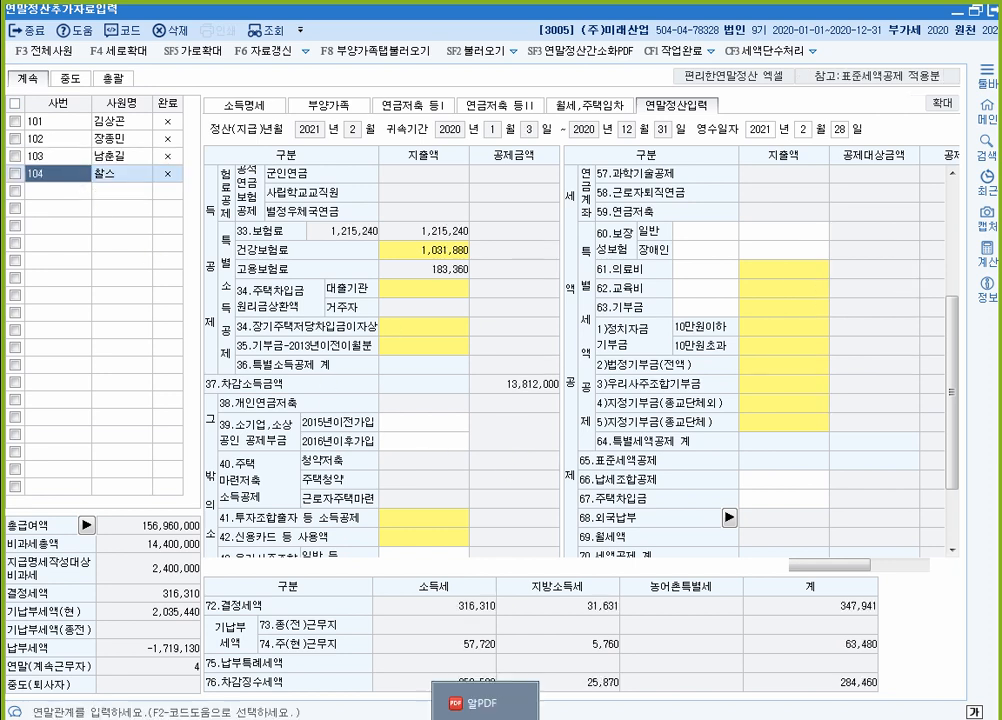
# Step: Scroll the workbook PDF to page 497 showing employee [4]'s deduction evidence
pyautogui.click(441, 700)
pyautogui.scroll(-10, 495, 465)
pyautogui.scroll(-10, 480, 452)
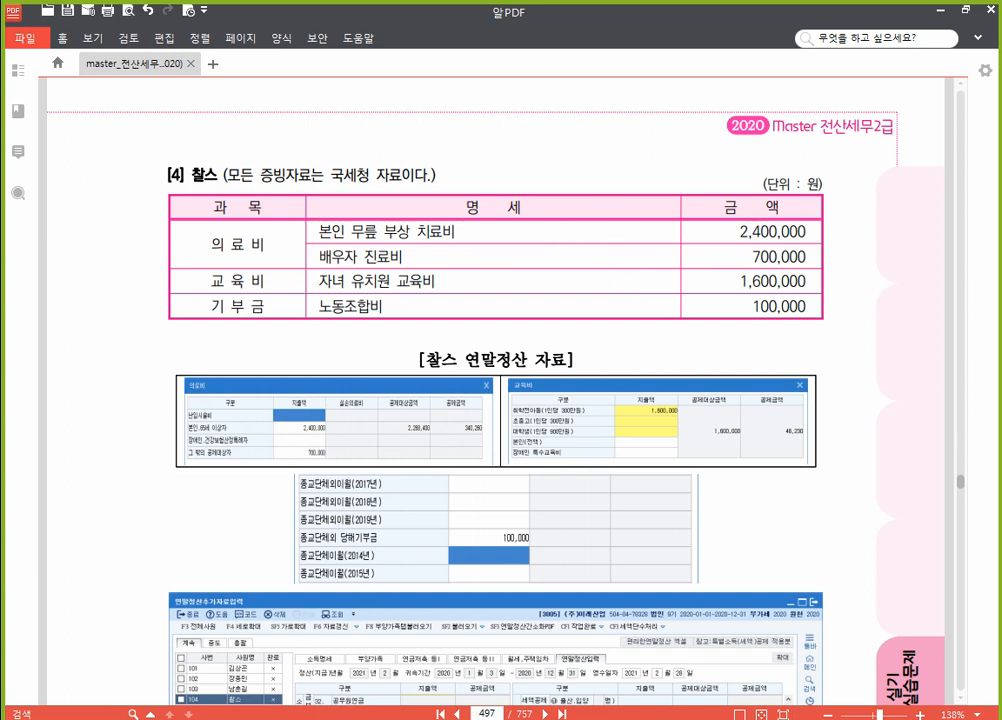
# Step: Enter 61.의료비 amounts of 2,400,000 for 본인·65세 이상 and 700,000 for other dependants, totalling 3,100,000
pyautogui.click(622, 703)
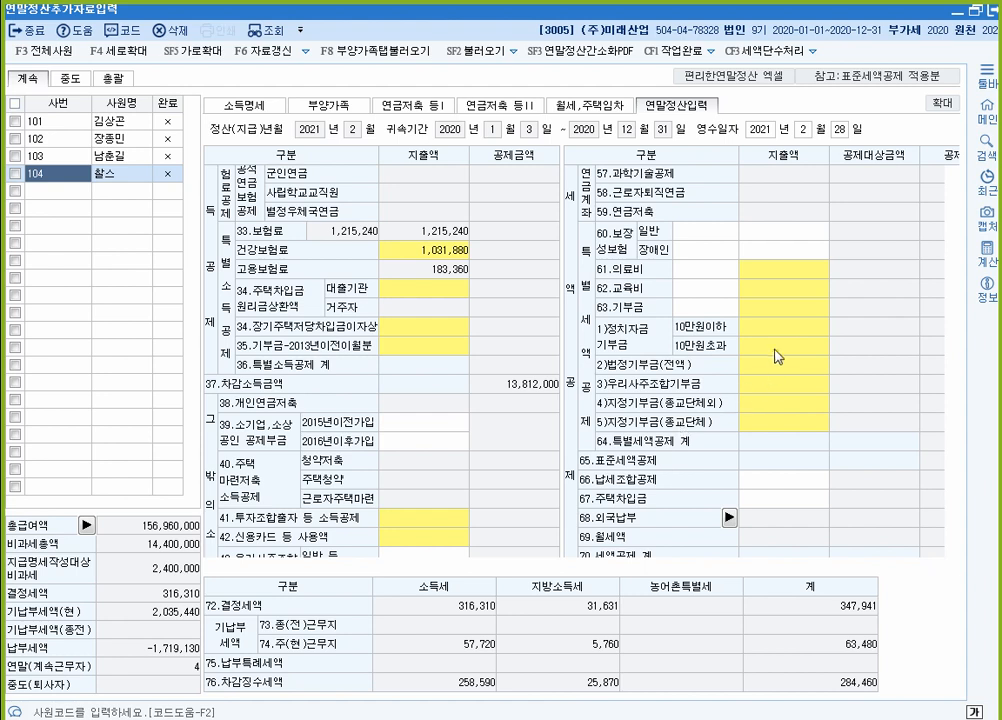
pyautogui.click(765, 268)
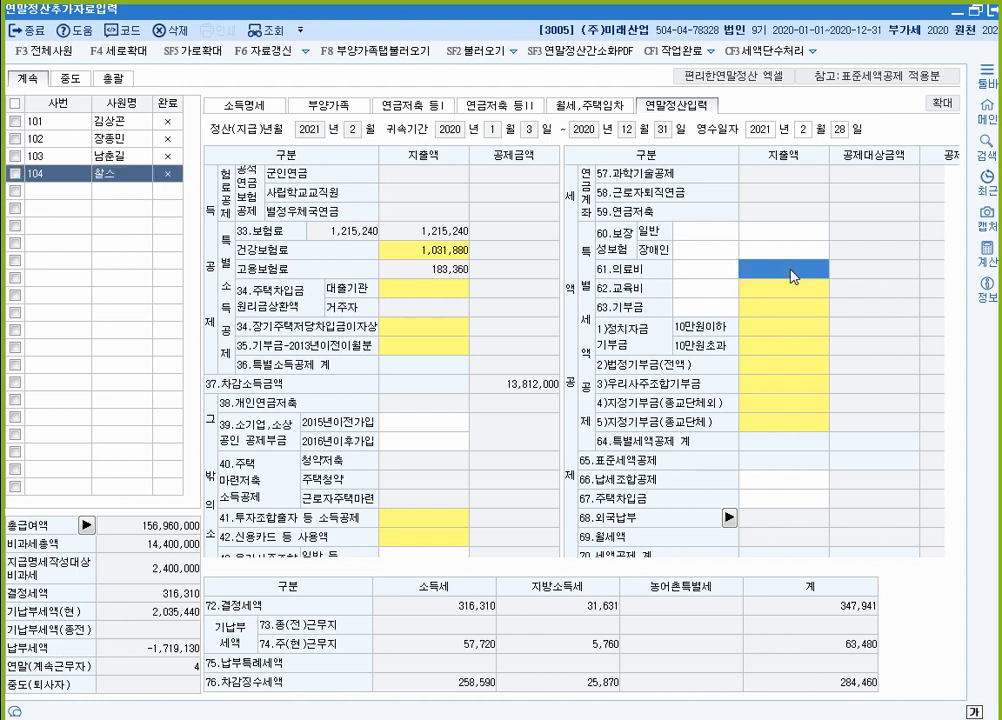
pyautogui.click(434, 329)
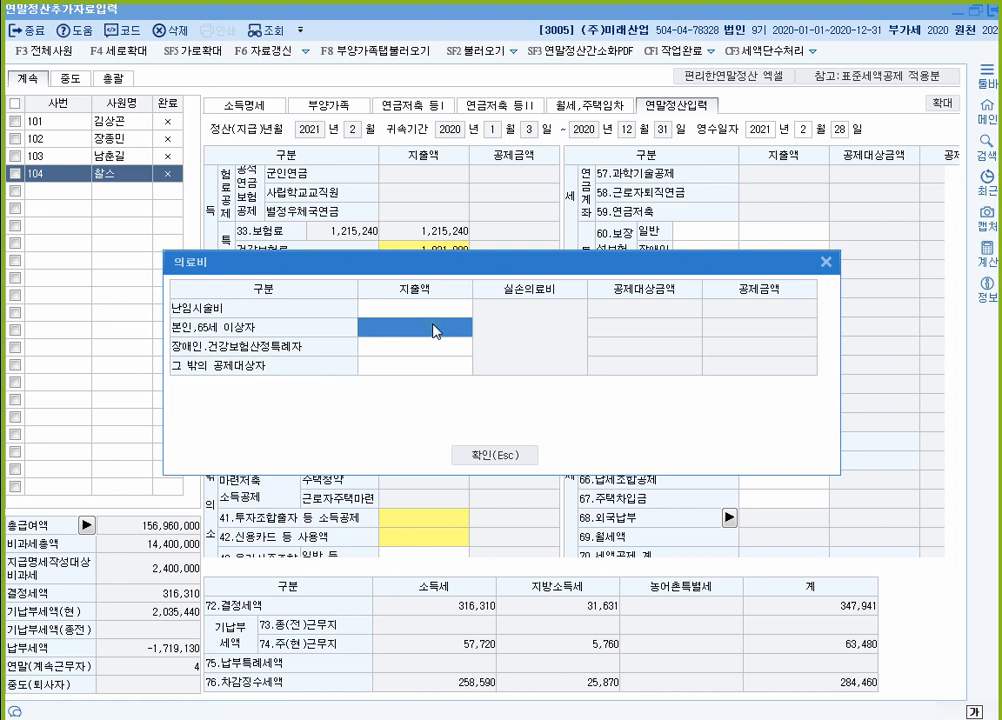
pyautogui.write('2400000')
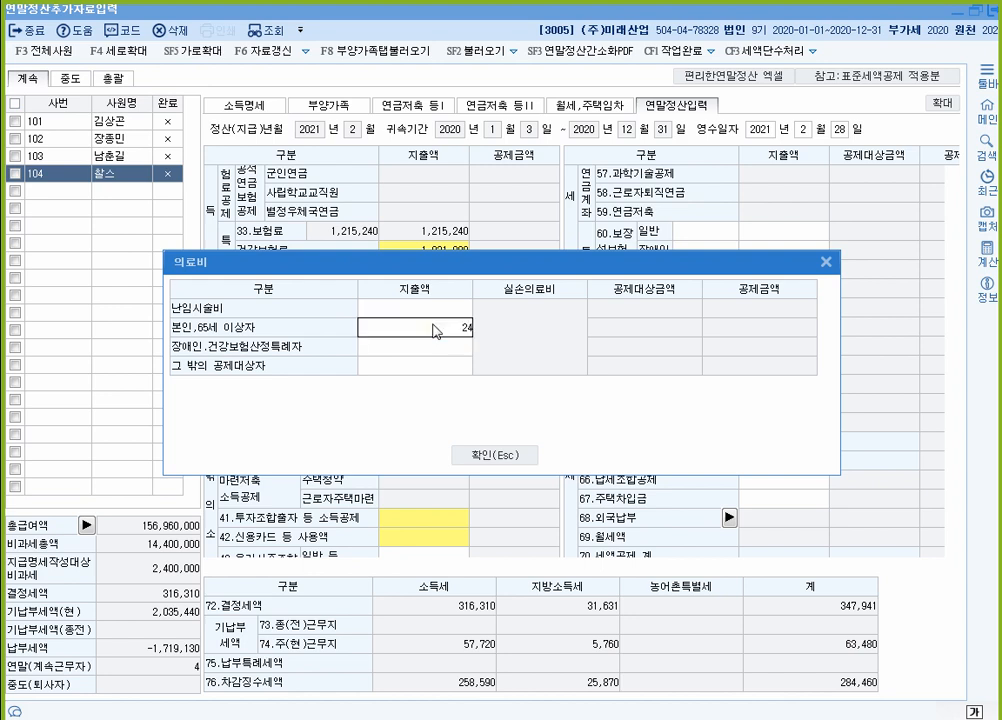
pyautogui.press('Return')
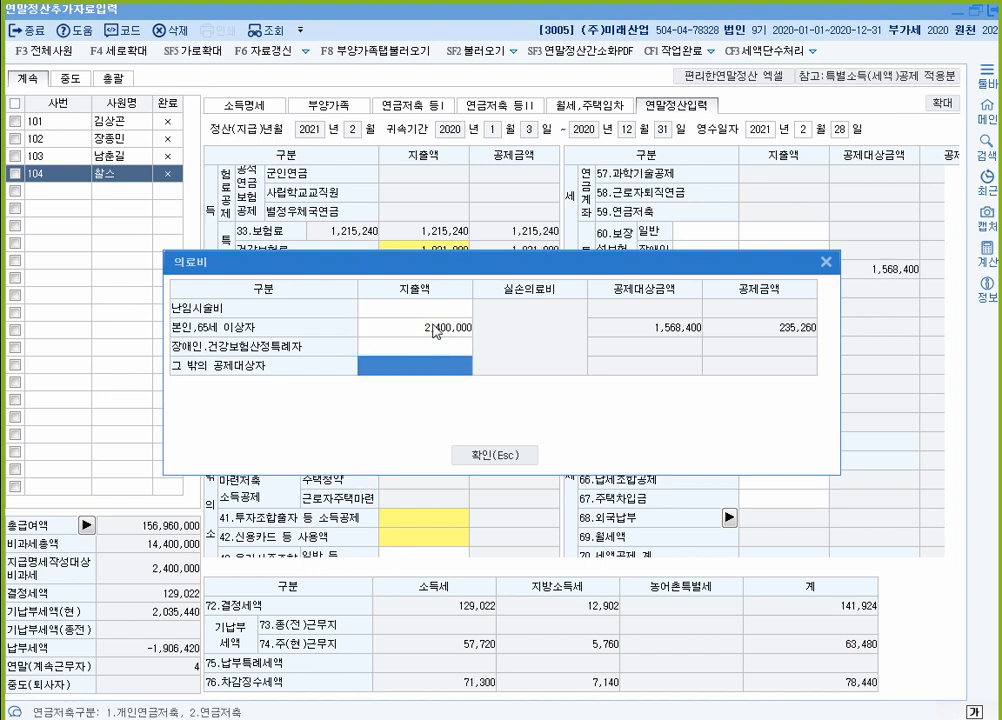
pyautogui.write('7000000')
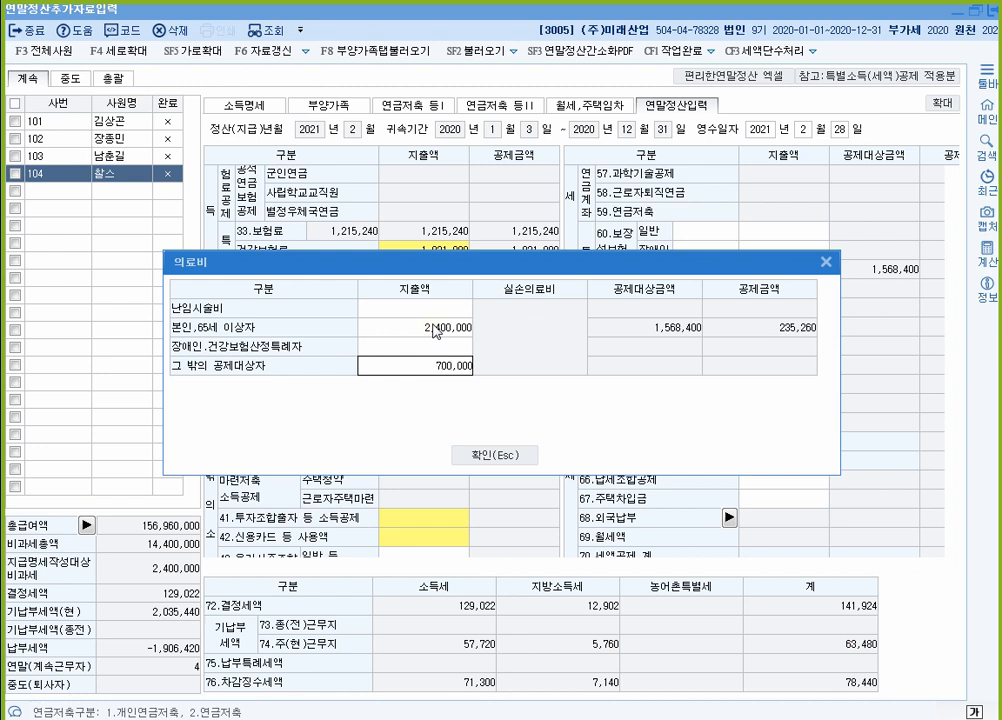
pyautogui.press('Return')
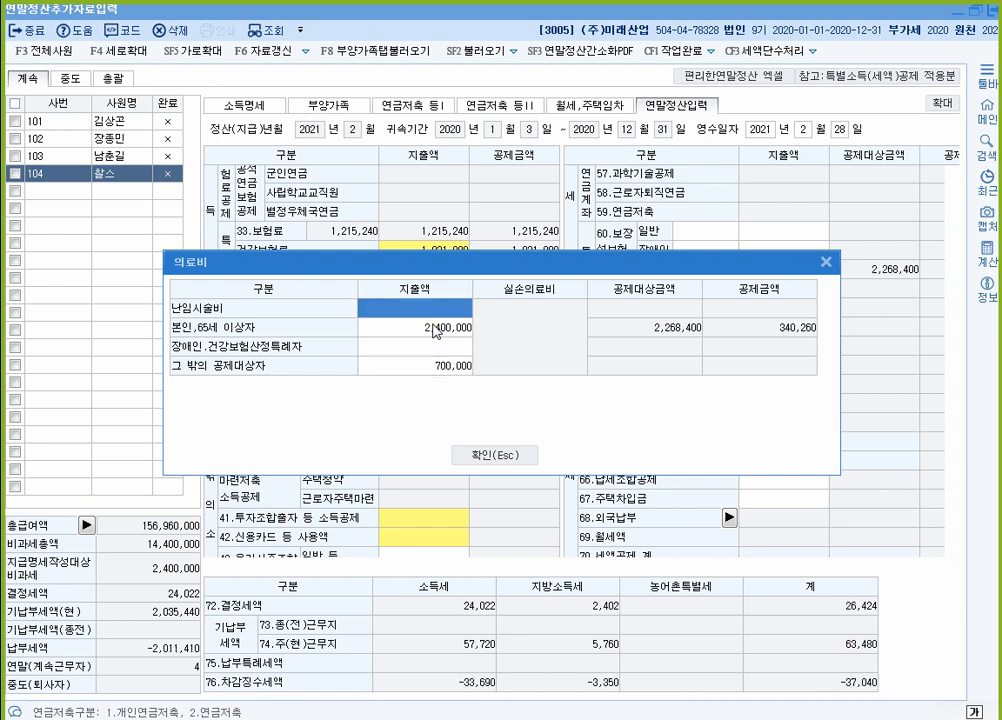
pyautogui.click(455, 367)
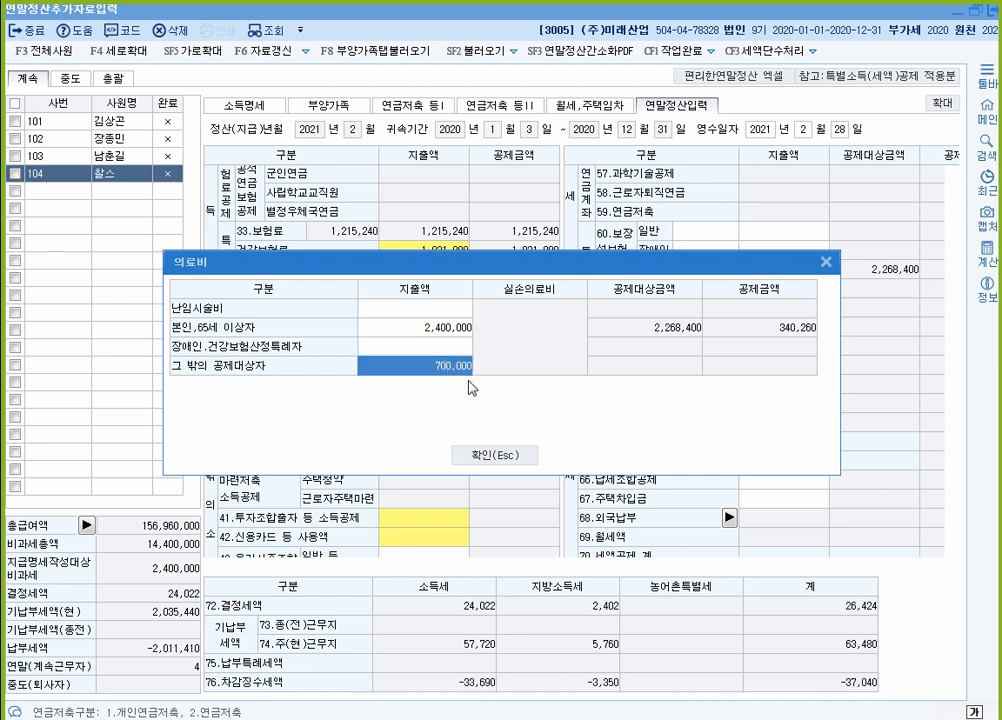
pyautogui.click(505, 459)
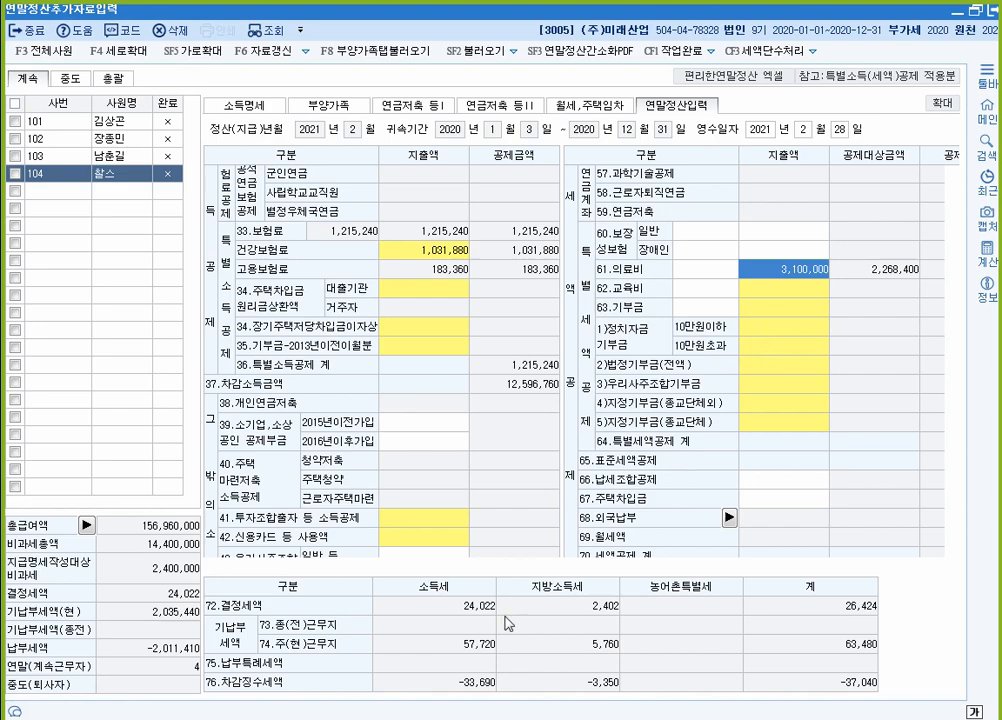
pyautogui.hotkey('alt', 'Tab')
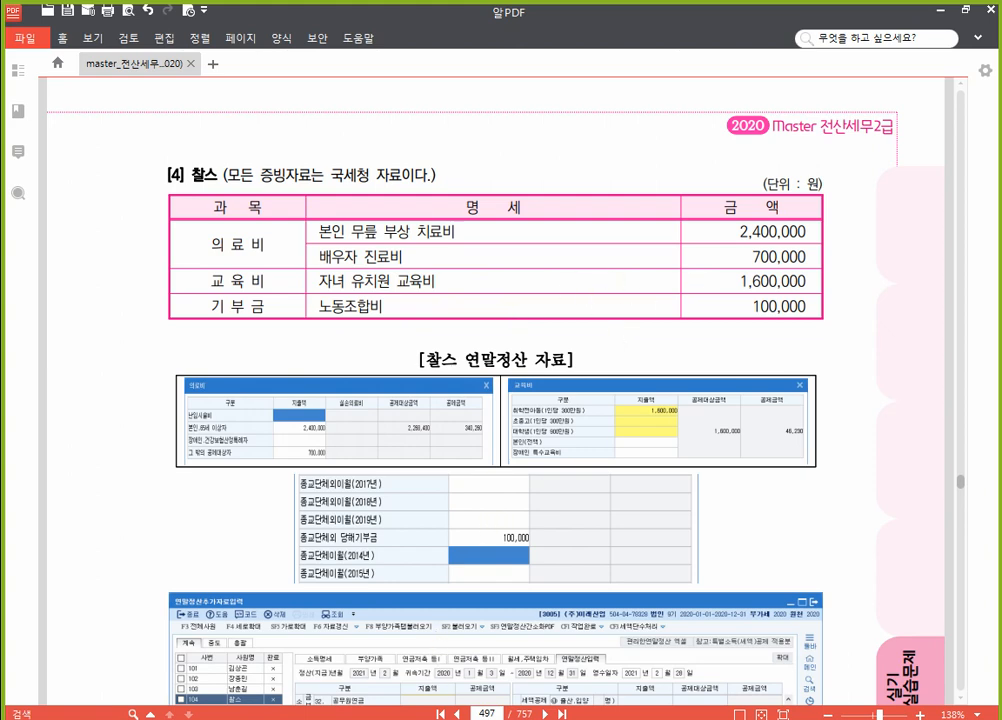
# Step: Enter 1,600,000 preschool child tuition under 62.교육비 and confirm both detail windows
pyautogui.hotkey('alt', 'Tab')
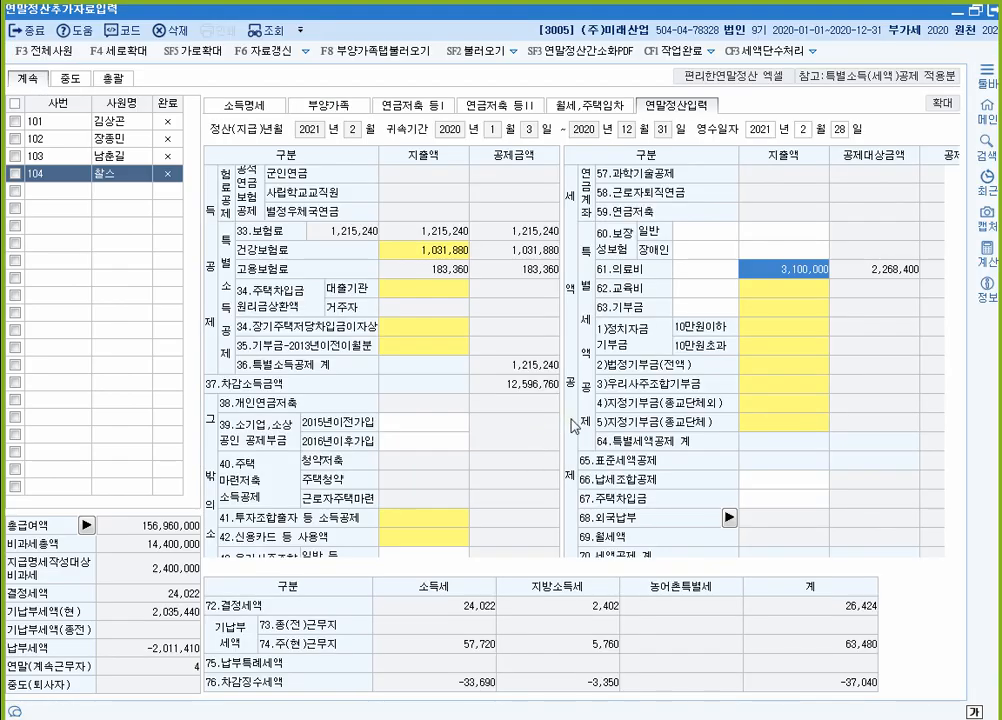
pyautogui.click(770, 294)
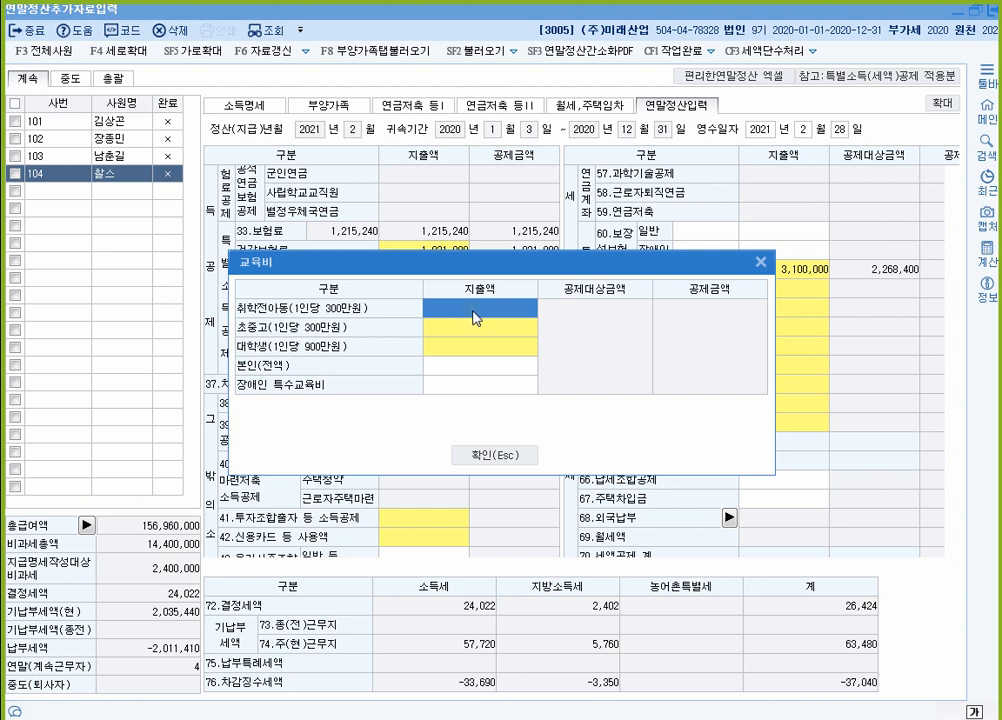
pyautogui.doubleClick(476, 318)
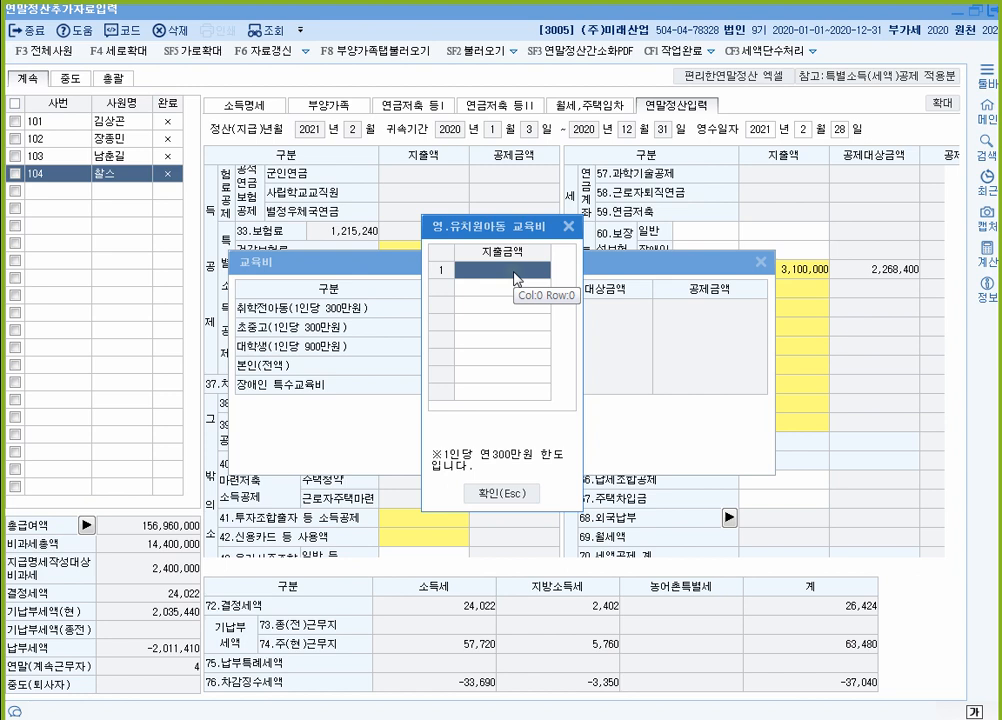
pyautogui.write('1500000')
pyautogui.press('Return')
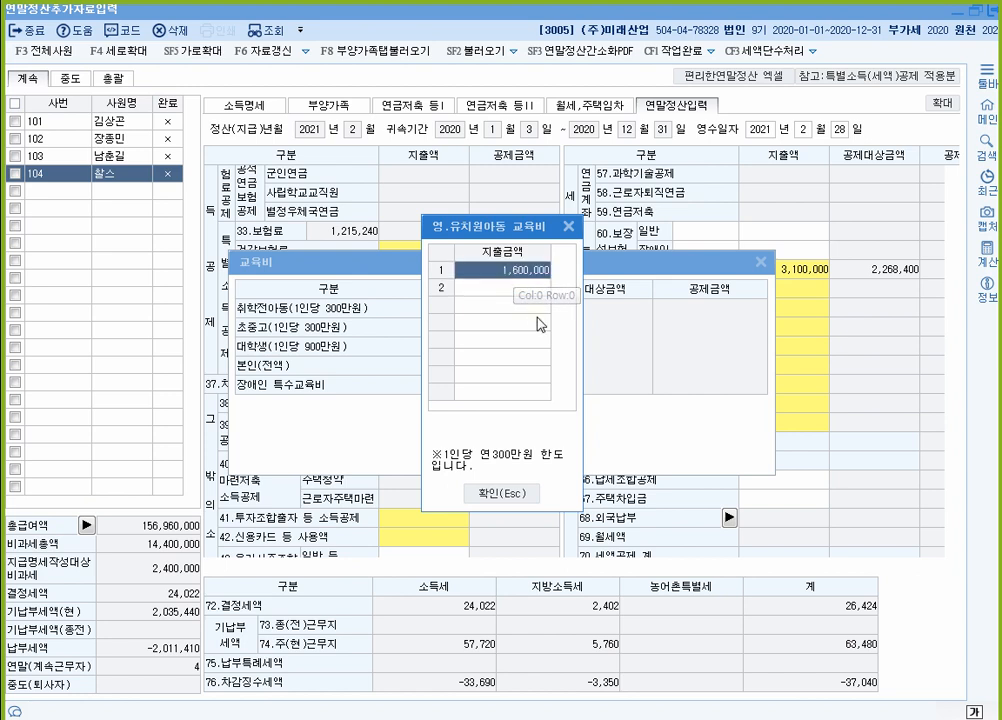
pyautogui.click(513, 497)
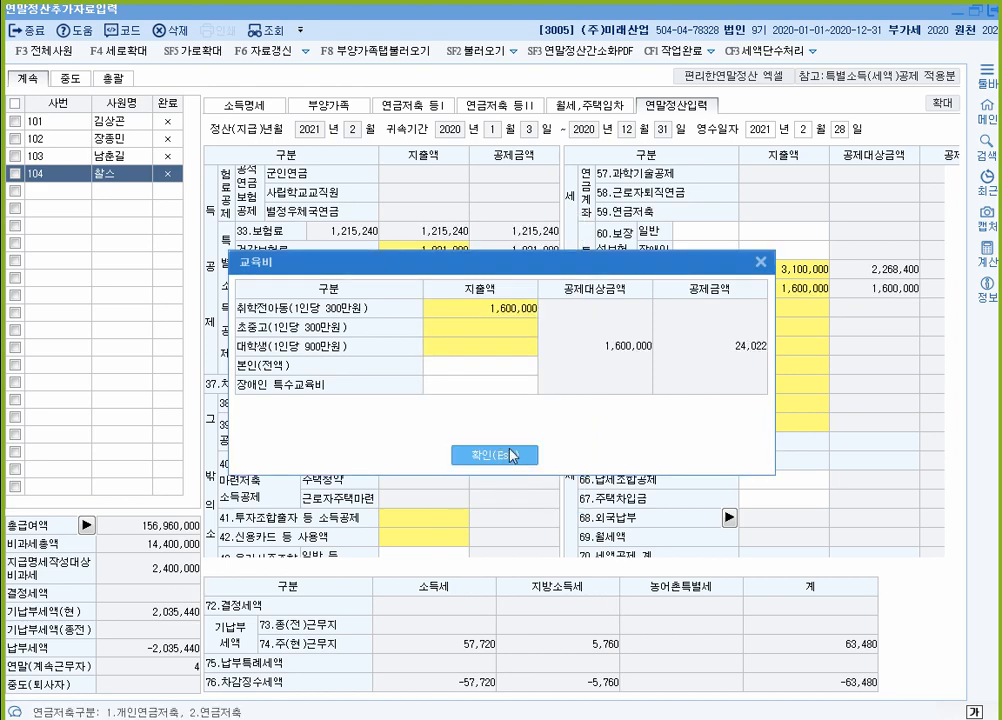
pyautogui.click(513, 455)
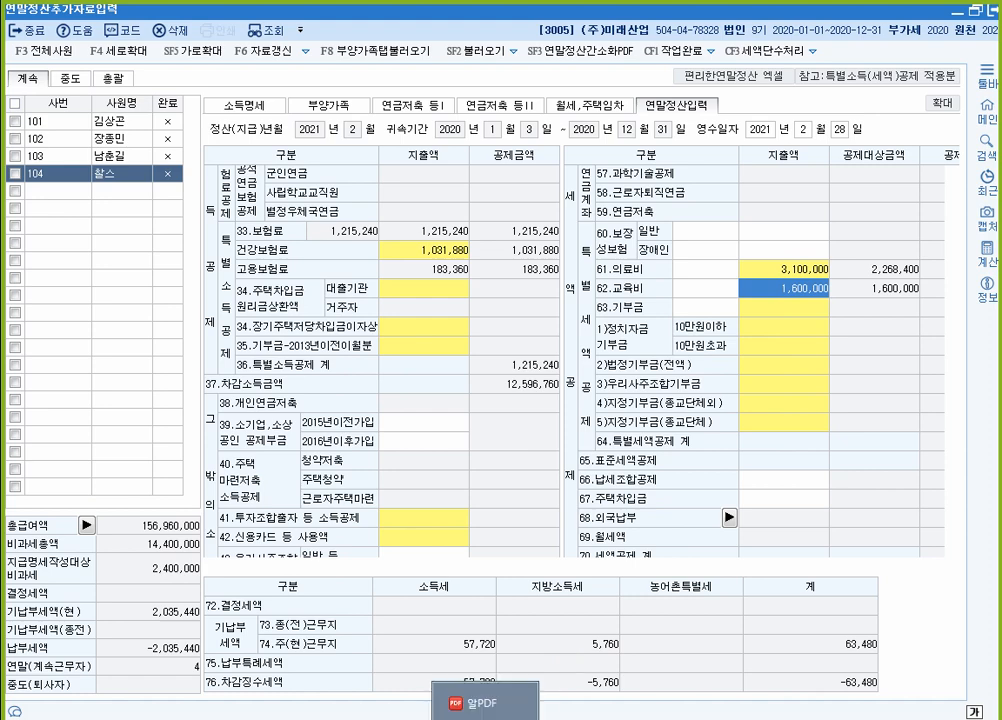
# Step: Check the textbook, then open employee 104's 기부금 donation details
pyautogui.click(485, 702)
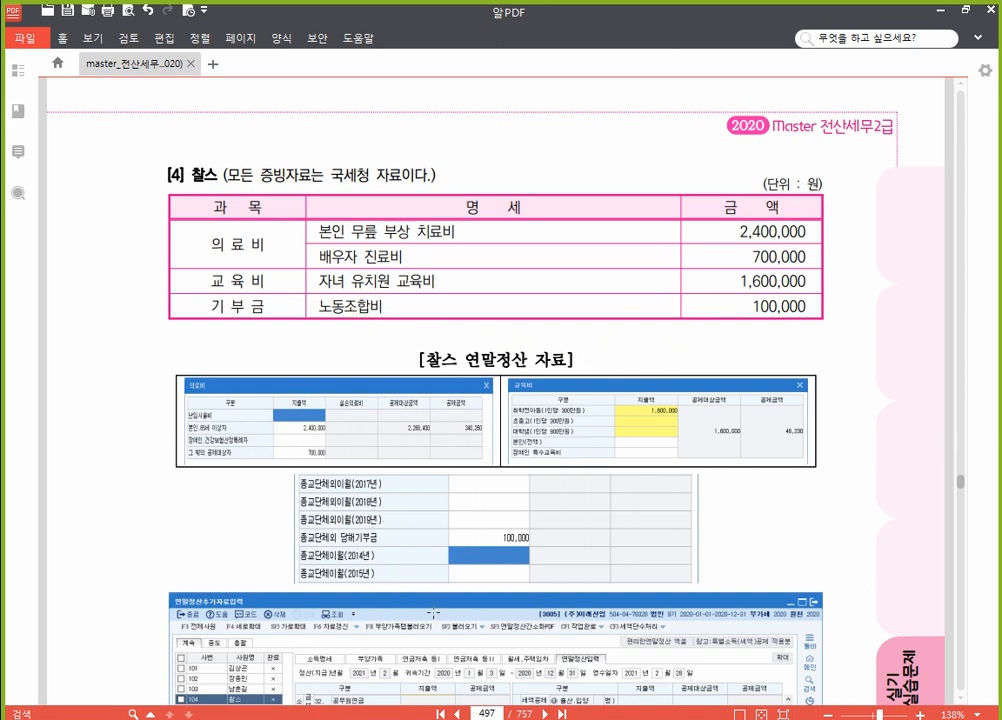
pyautogui.click(528, 700)
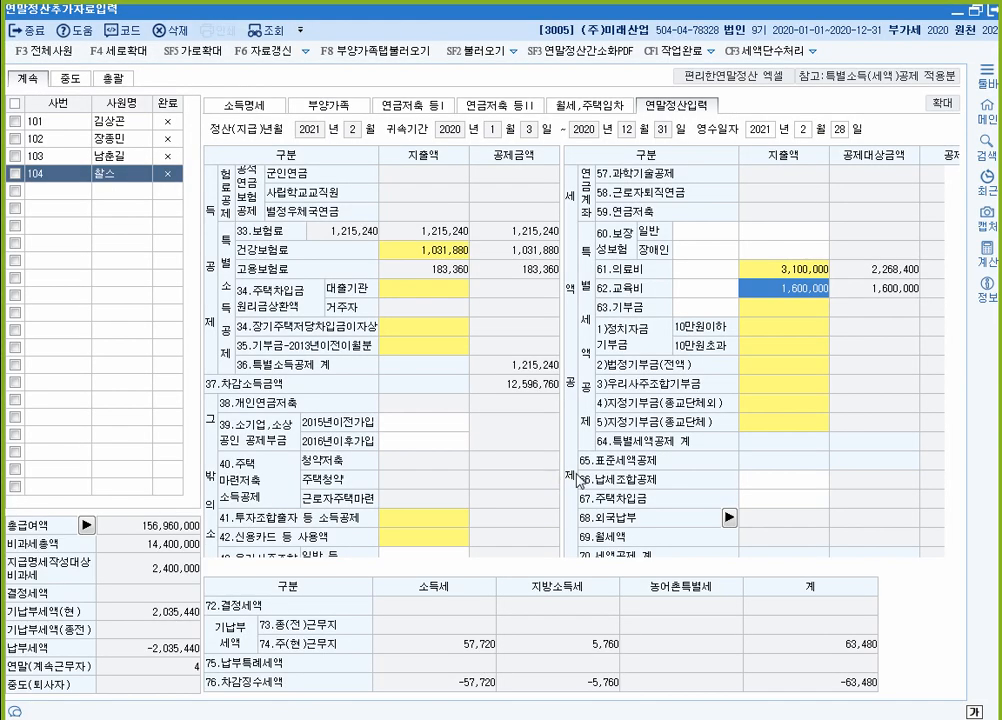
pyautogui.doubleClick(775, 404)
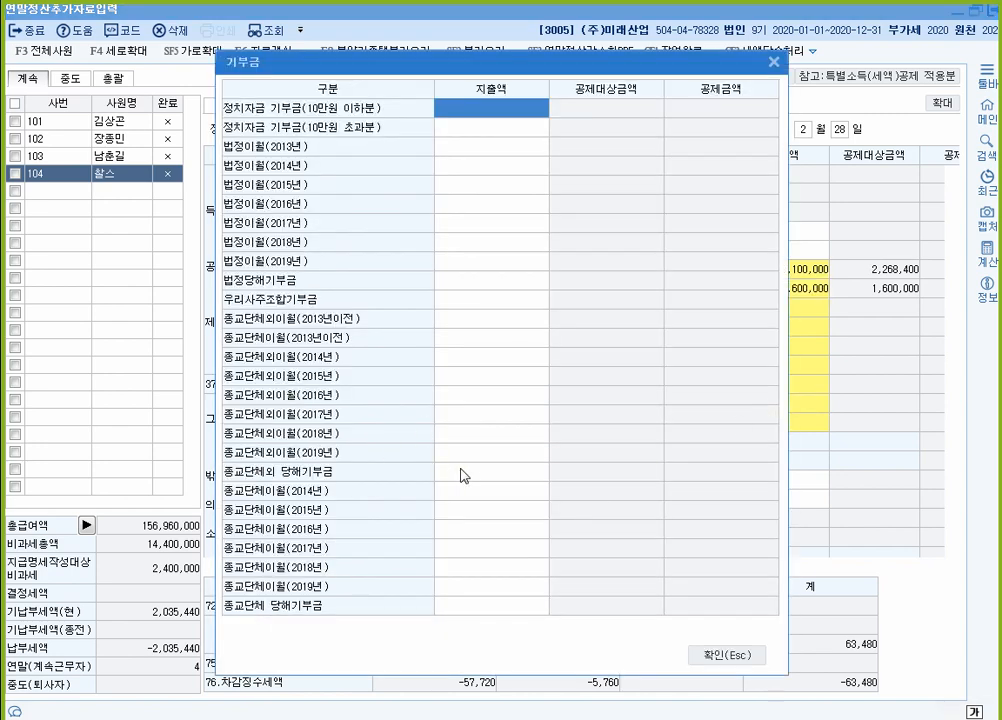
# Step: Record 100,000 as the 종교단체외 current-year donation and confirm the donation table
pyautogui.click(475, 474)
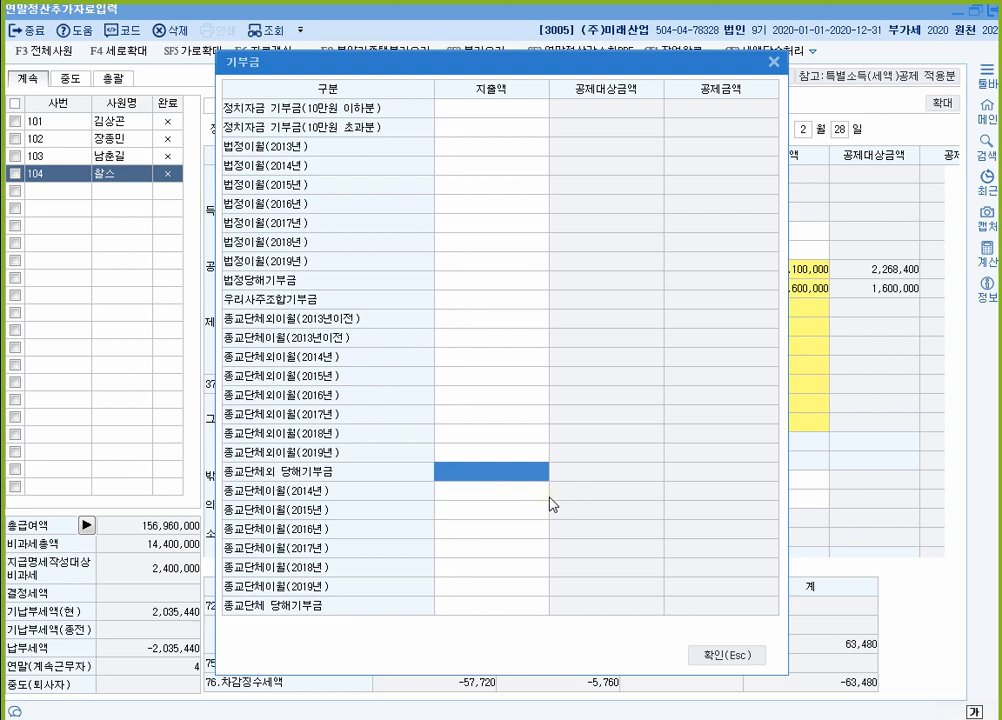
pyautogui.write('100,000')
pyautogui.press('Return')
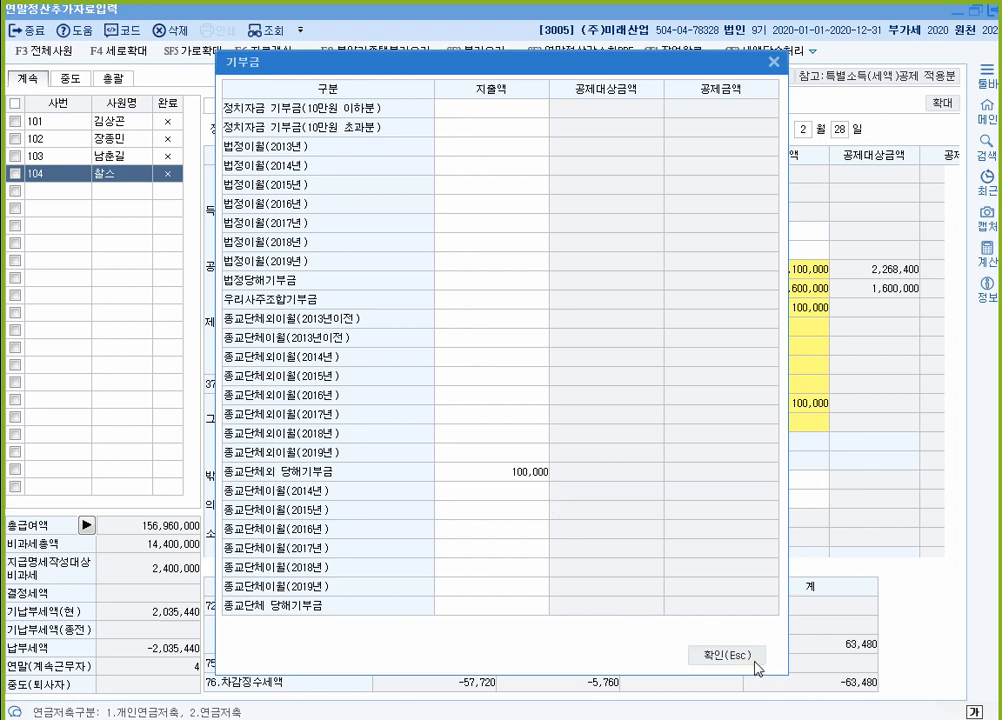
pyautogui.click(707, 652)
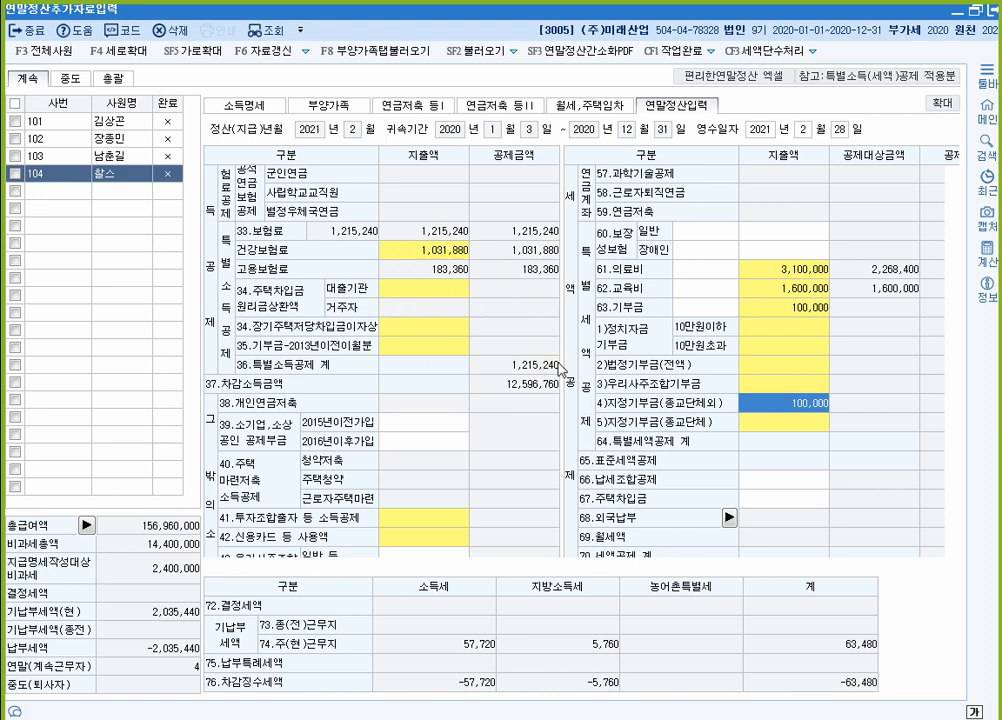
# Step: Bring up employee 102's 부양가족 page, then minimise KcLep to reveal the textbook
pyautogui.scroll(4, 440, 290)
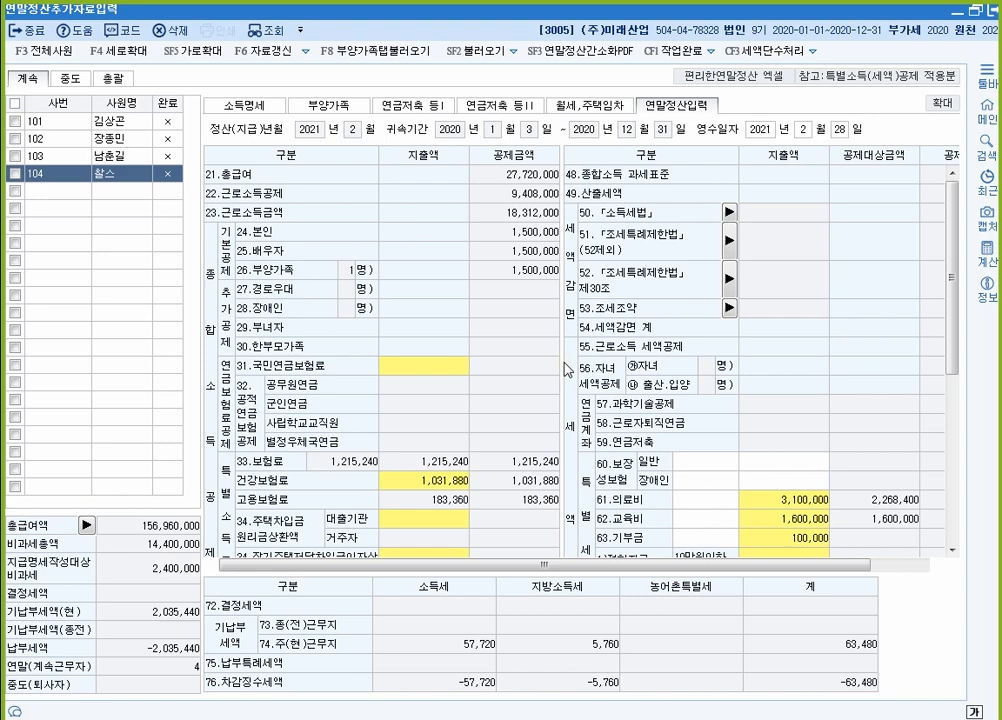
pyautogui.click(328, 104)
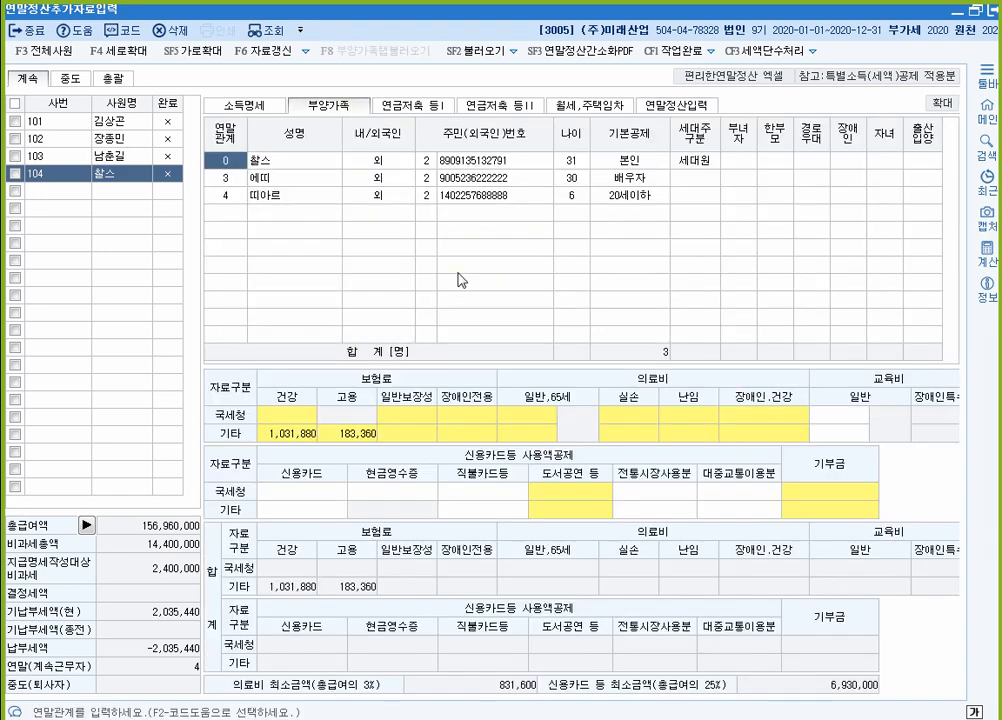
pyautogui.click(118, 138)
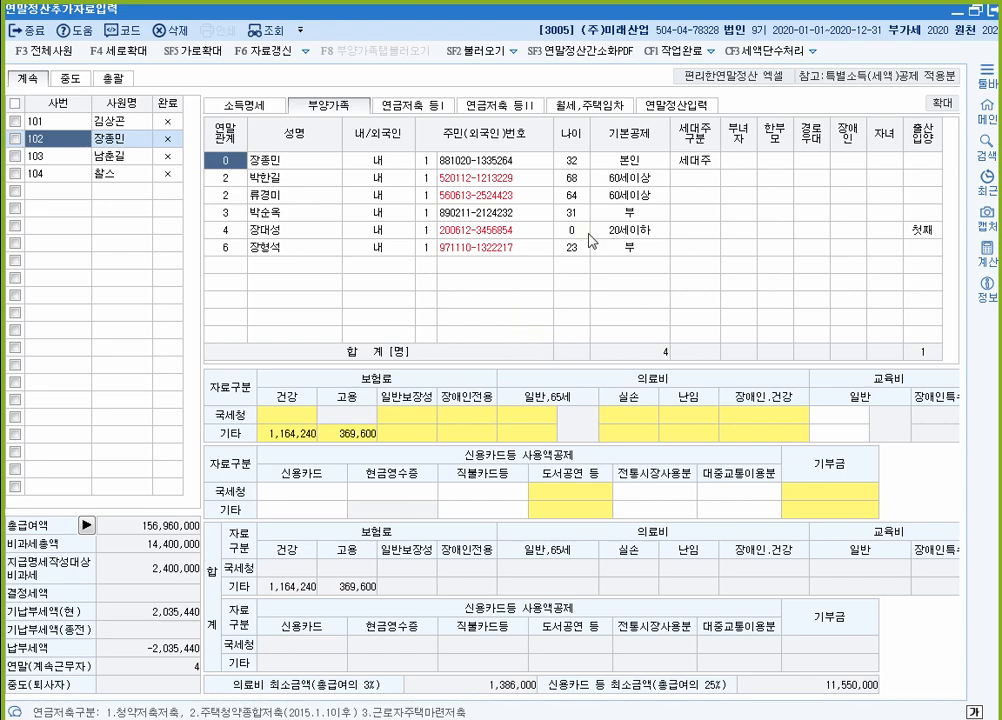
pyautogui.click(993, 10)
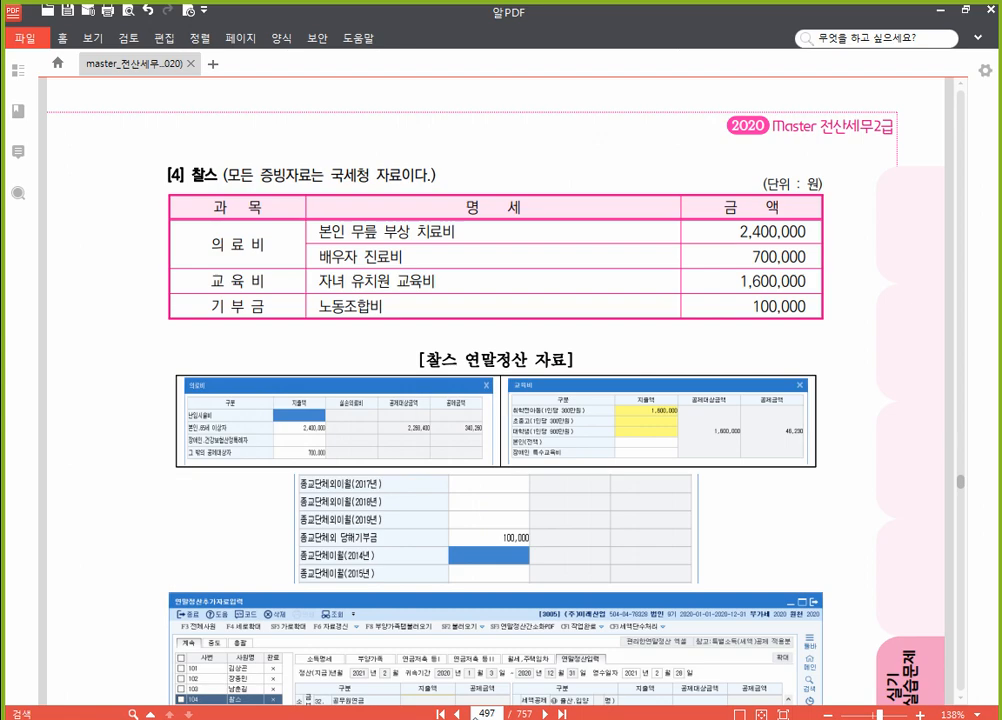
# Step: Go to textbook page 515 for question [2]'s year-end data for the August 2020 hire
pyautogui.click(488, 714)
pyautogui.write('515')
pyautogui.press('Return')
pyautogui.scroll(-5, 456, 630)
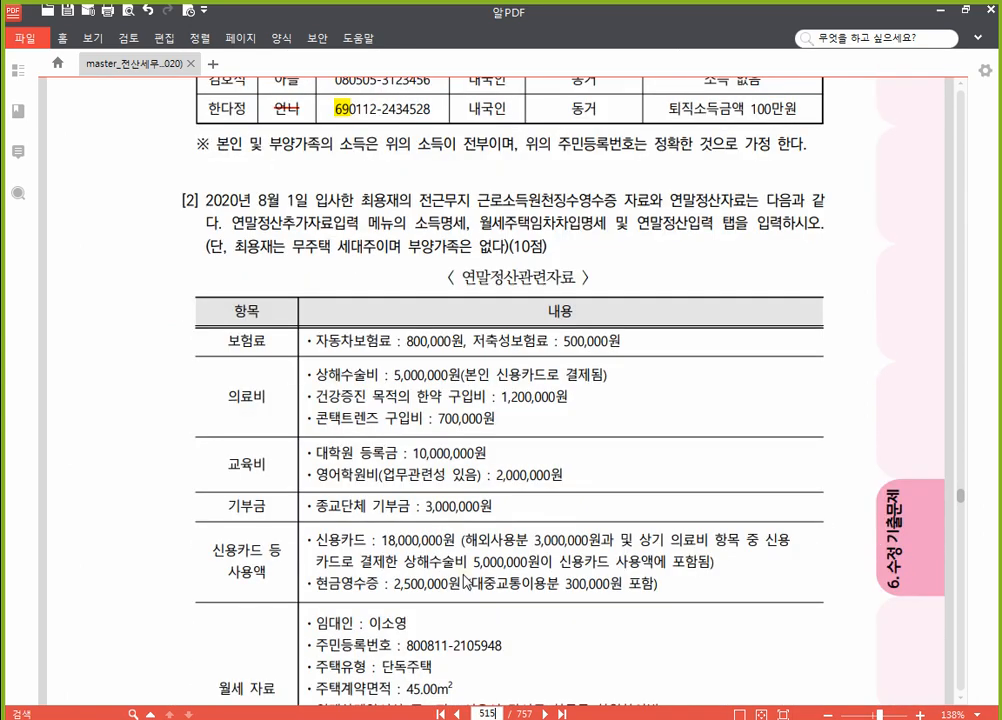
pyautogui.scroll(-2, 463, 580)
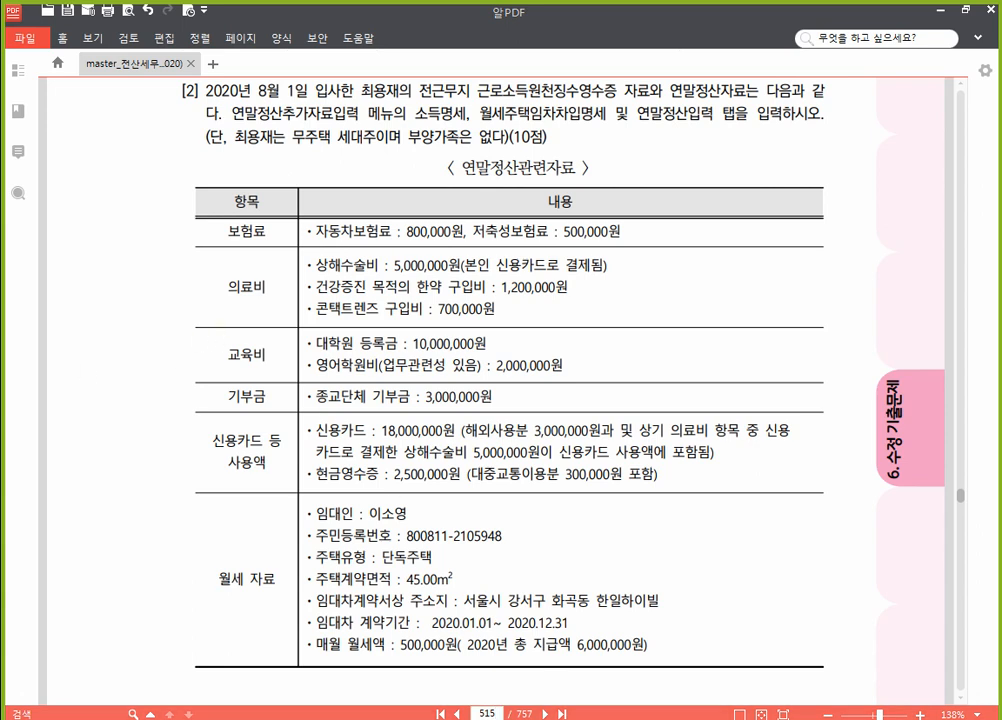
pyautogui.click(329, 700)
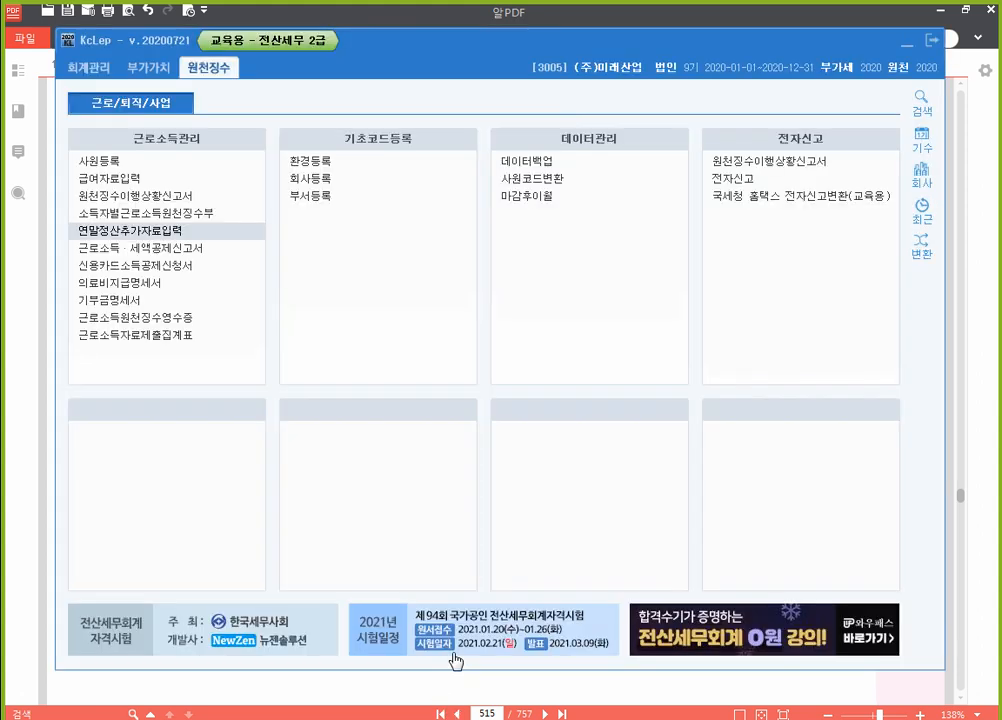
# Step: Switch KcLep's working company to 0274 (주)대흥 and return to the PDF
pyautogui.click(920, 186)
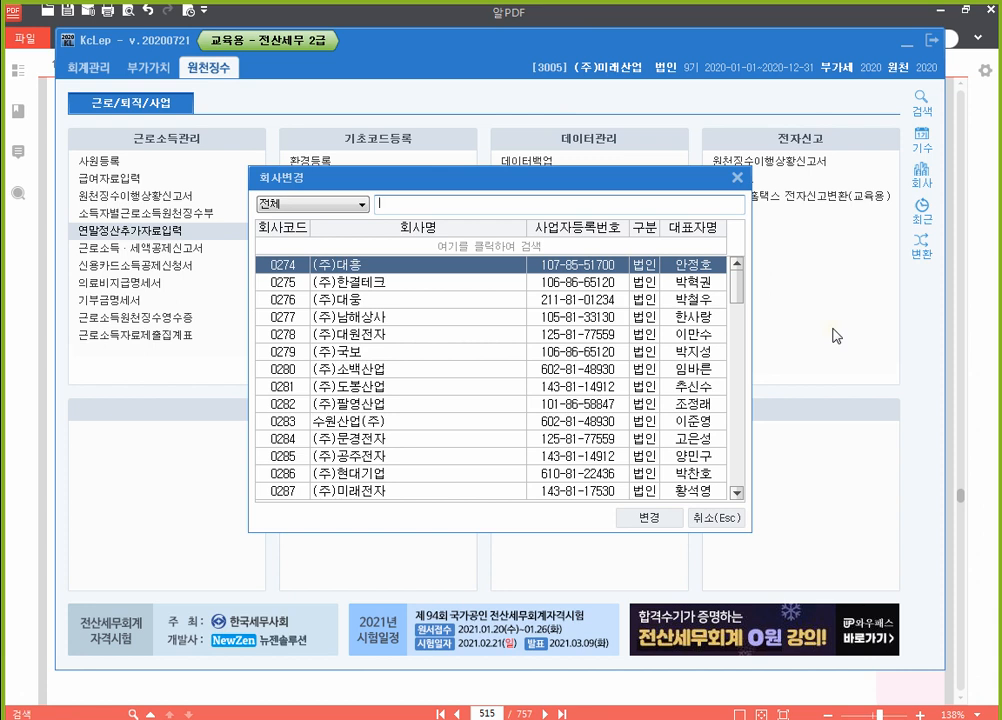
pyautogui.press('Return')
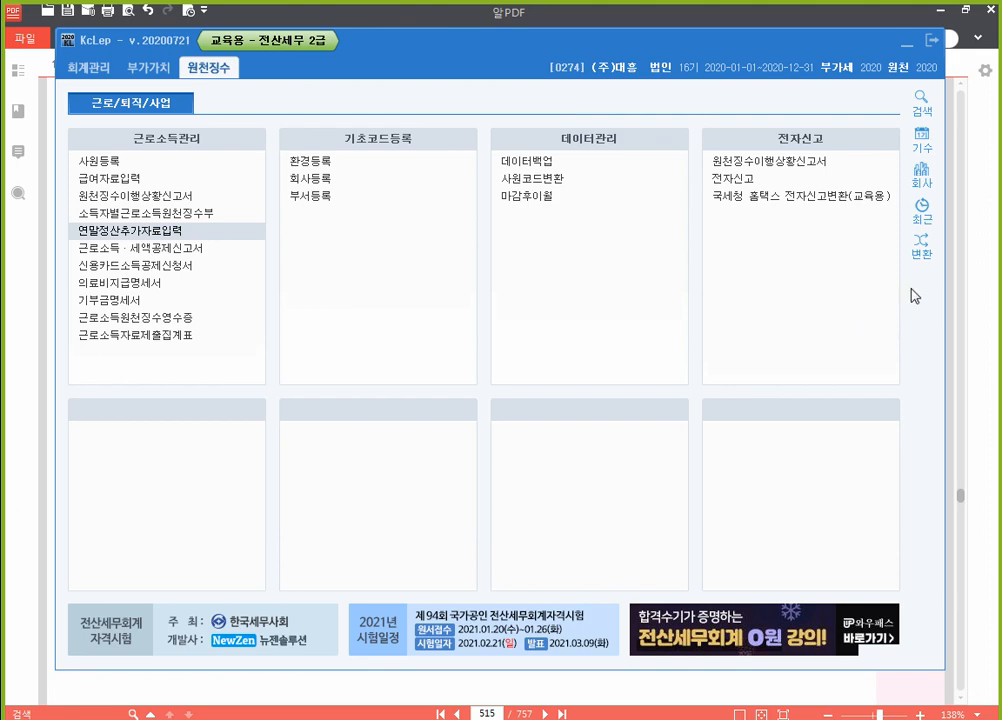
pyautogui.hotkey('alt', 'Tab')
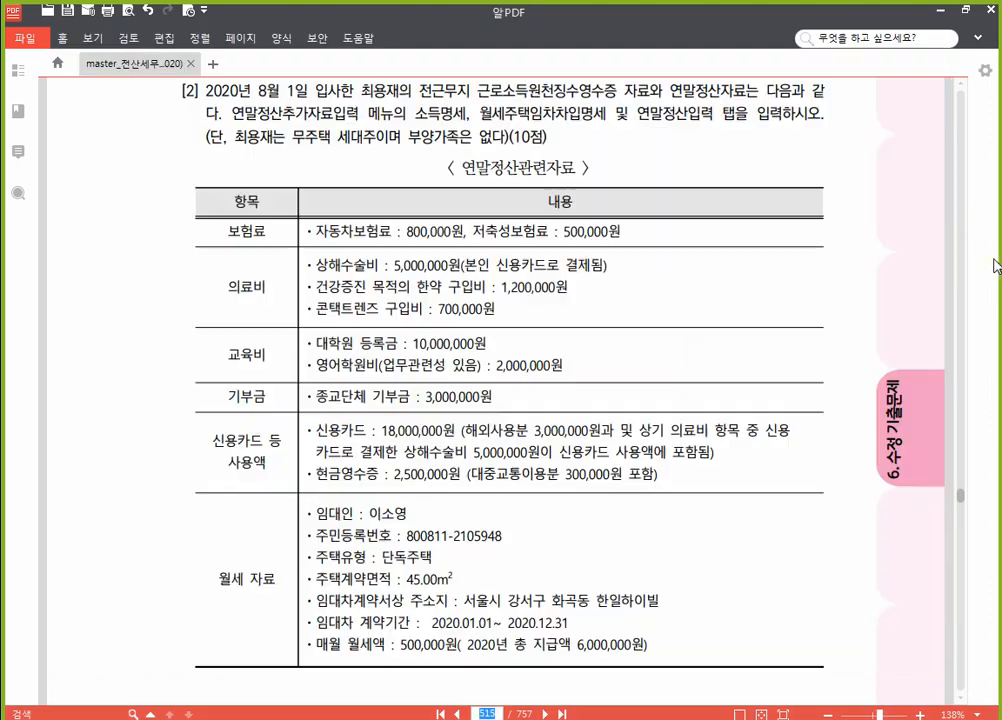
# Step: Highlight 소득명세, 월세주택임차차입명세 and 연말정산입력 탭 in yellow in question [2]
pyautogui.scroll(3, 337, 215)
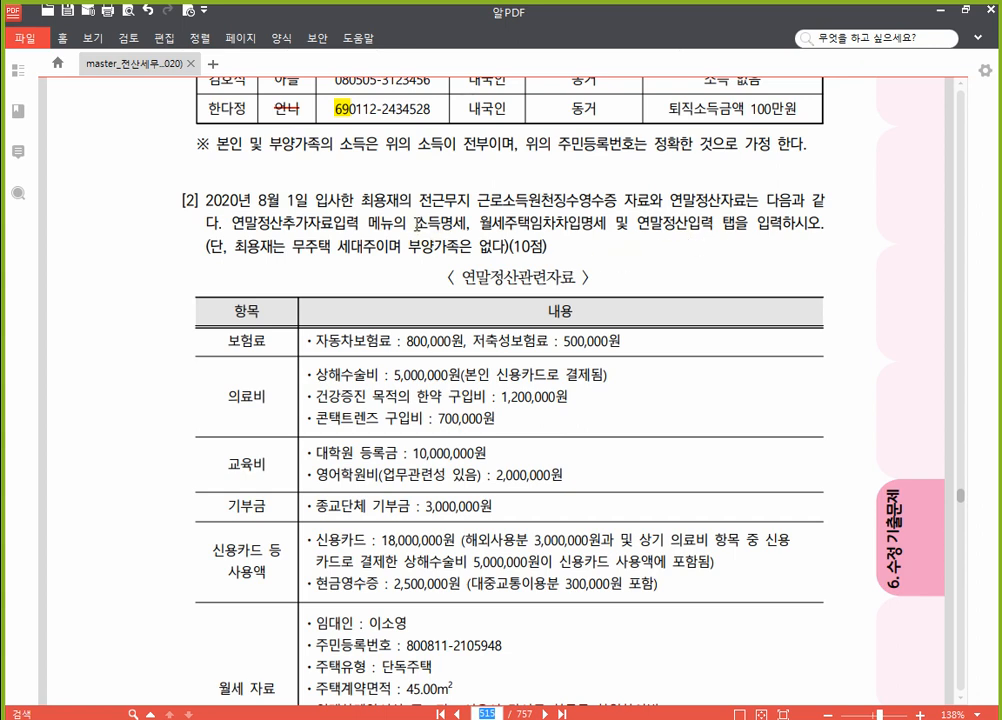
pyautogui.moveTo(416, 224); pyautogui.dragTo(469, 224)
pyautogui.moveTo(478, 228); pyautogui.dragTo(735, 225)
pyautogui.click(614, 207)
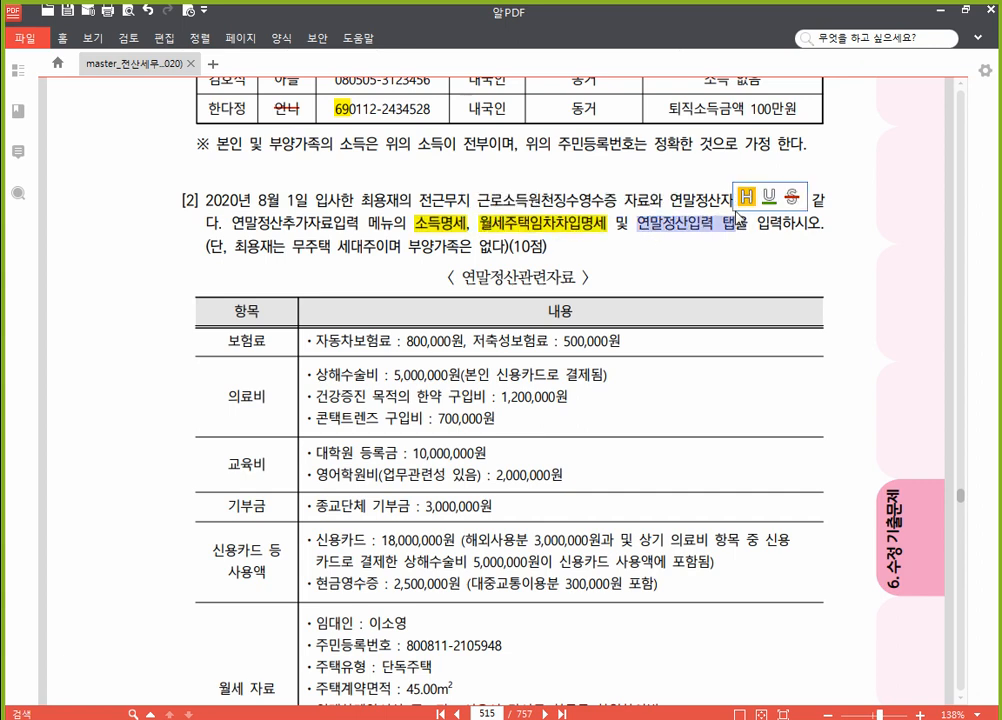
pyautogui.click(748, 203)
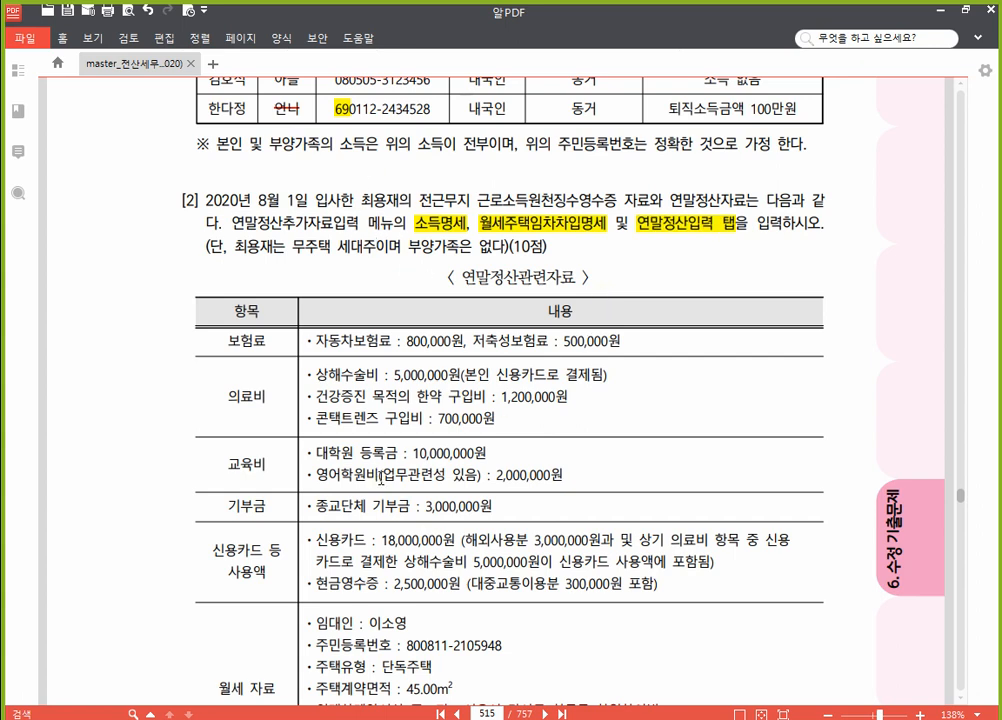
pyautogui.hotkey('alt', 'Tab')
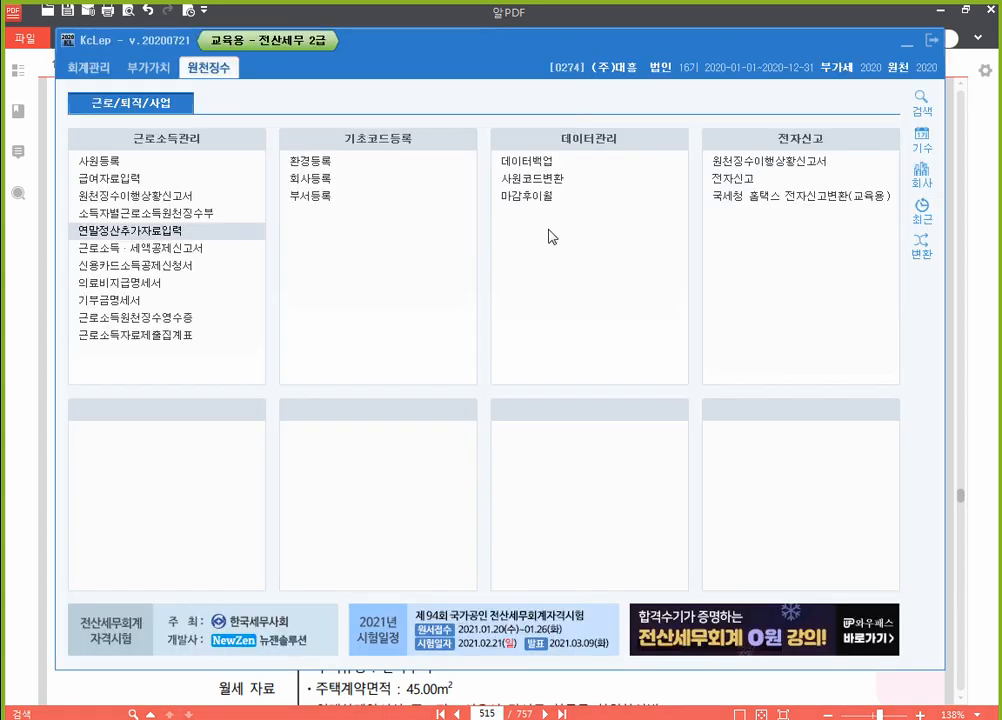
# Step: Load employee 110 in 연말정산추가자료입력 and view the 소득명세 sheet showing 22,000,000 salary
pyautogui.click(162, 232)
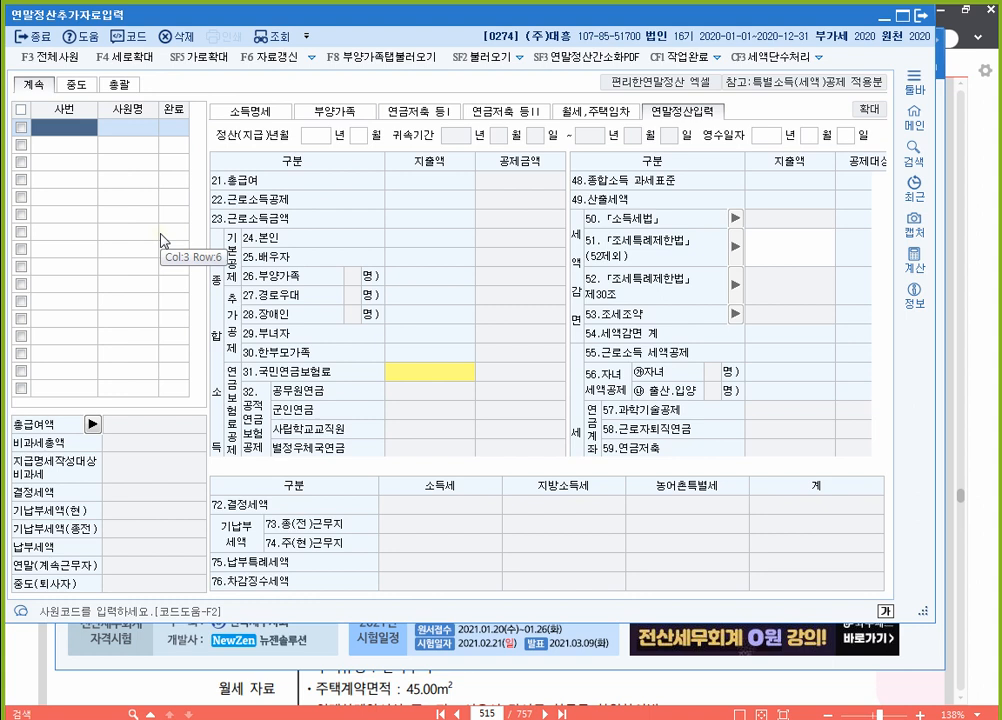
pyautogui.press('F2')
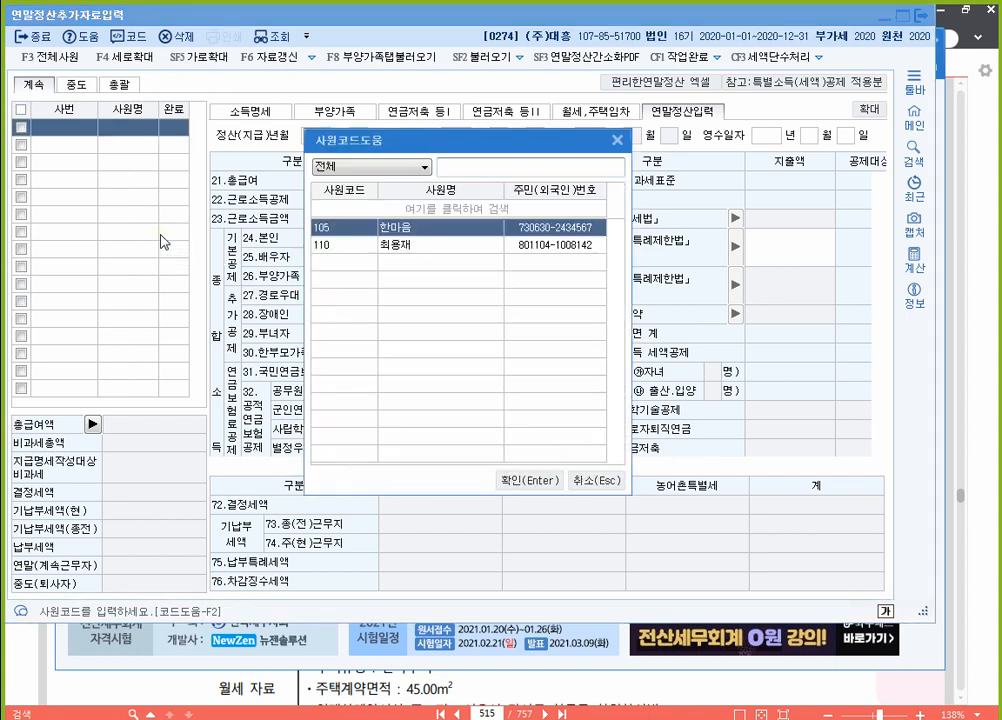
pyautogui.press('Down')
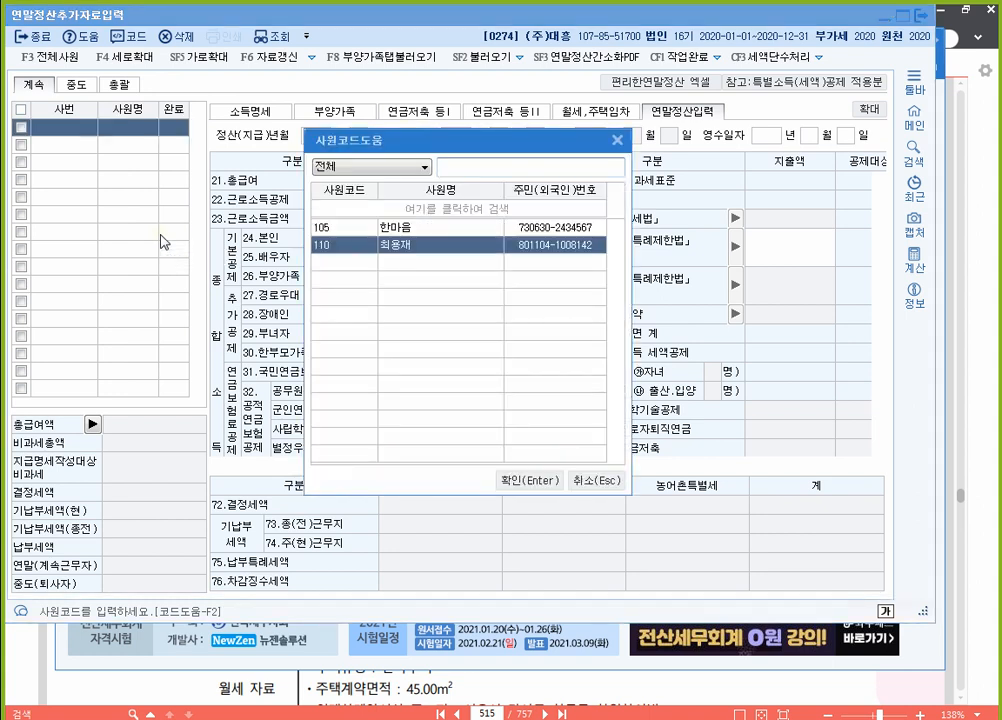
pyautogui.press('Return')
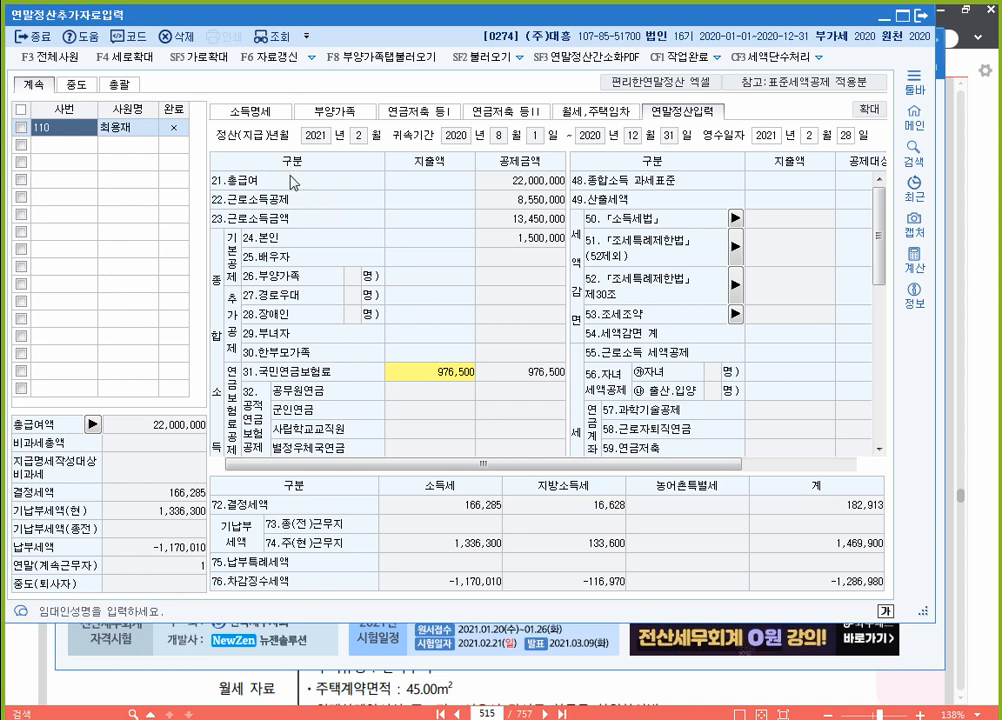
pyautogui.click(266, 113)
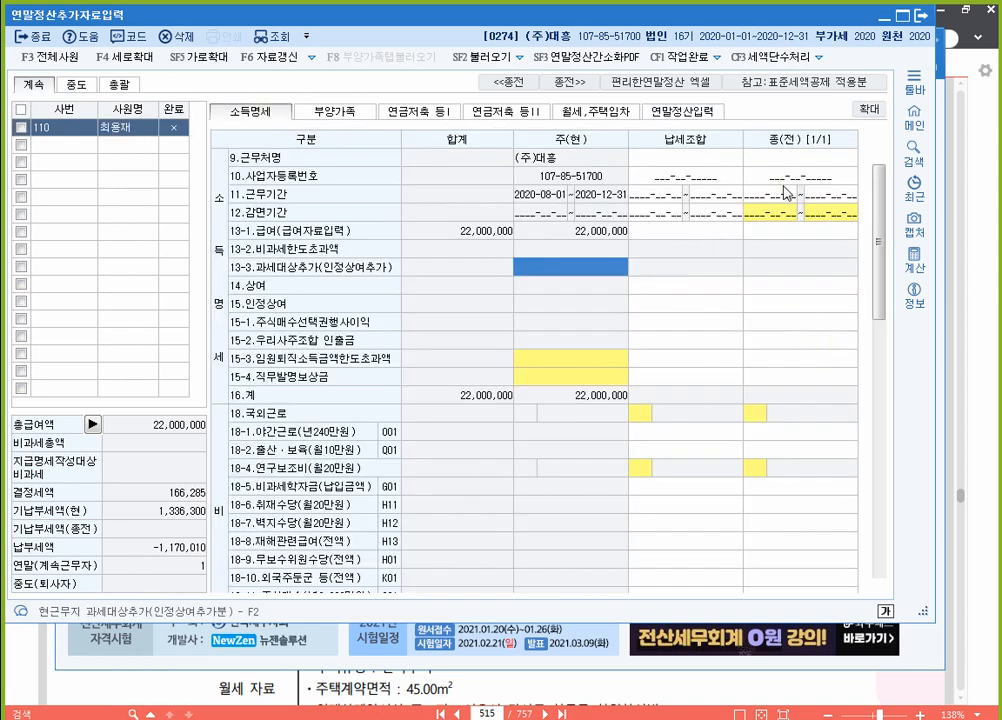
# Step: Look over employee 110's 월세,주택임차 and 연말정산입력 tabs, then bring page 515 forward
pyautogui.click(598, 112)
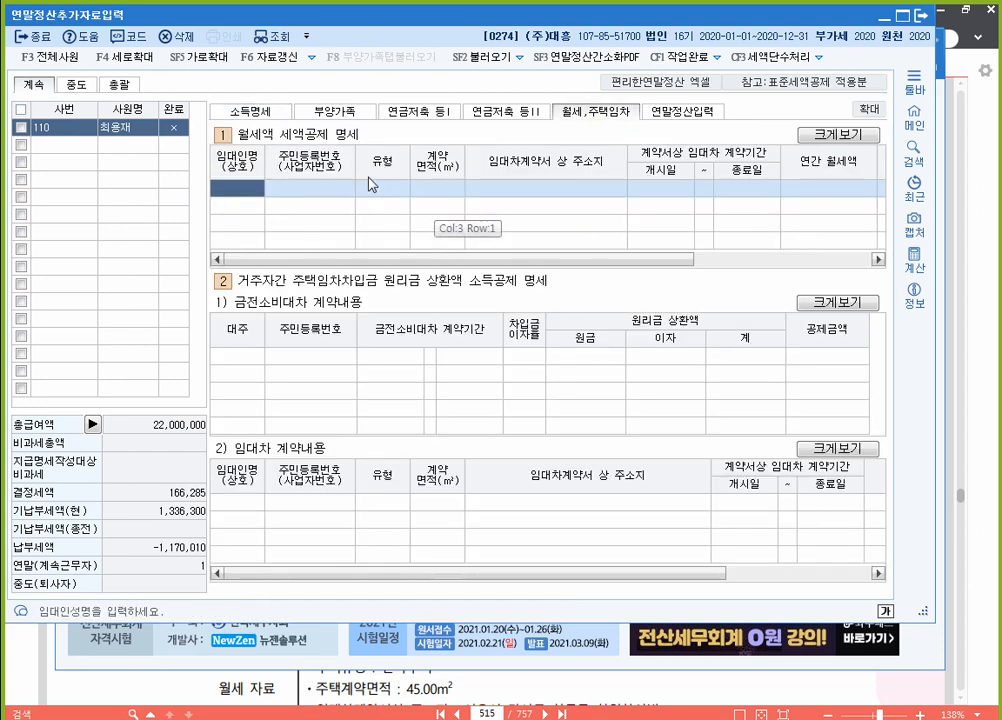
pyautogui.click(689, 119)
pyautogui.scroll(-6, 518, 308)
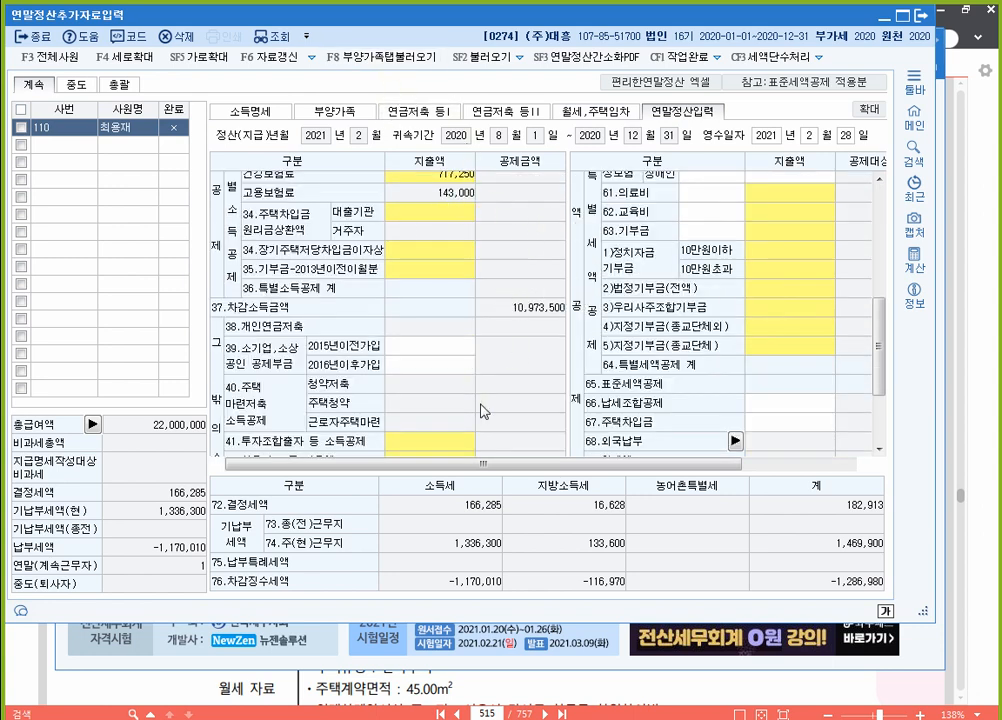
pyautogui.click(625, 689)
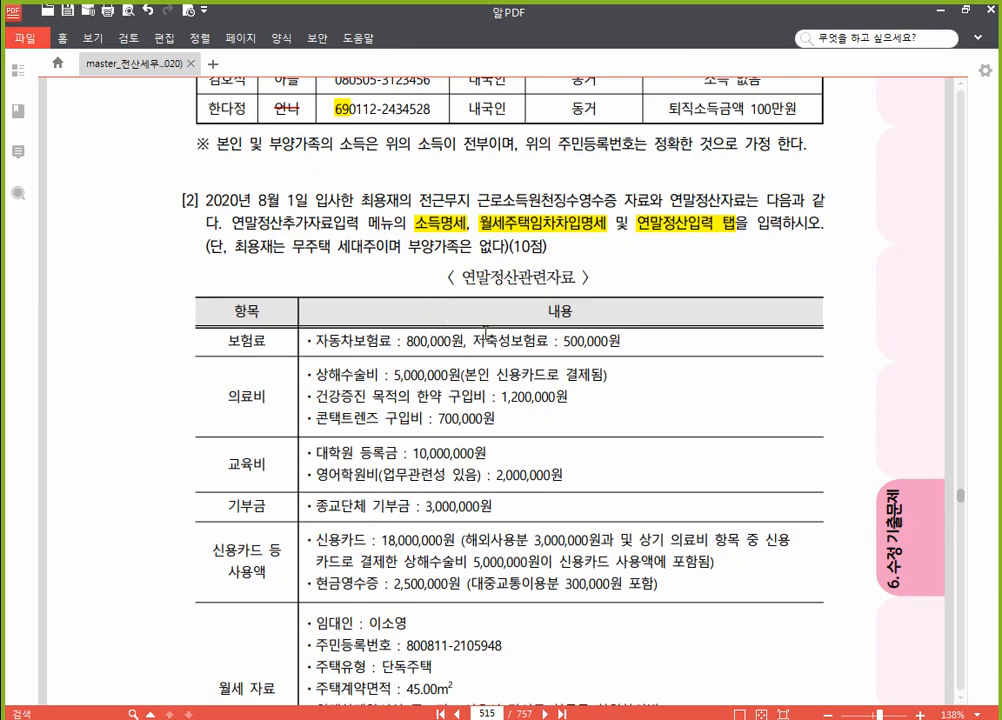
# Step: Show page 516's prior-workplace withholding receipt tax rows and turn on the K-Screen Pen for freehand drawing
pyautogui.scroll(-3, 360, 425)
pyautogui.scroll(-15, 440, 450)
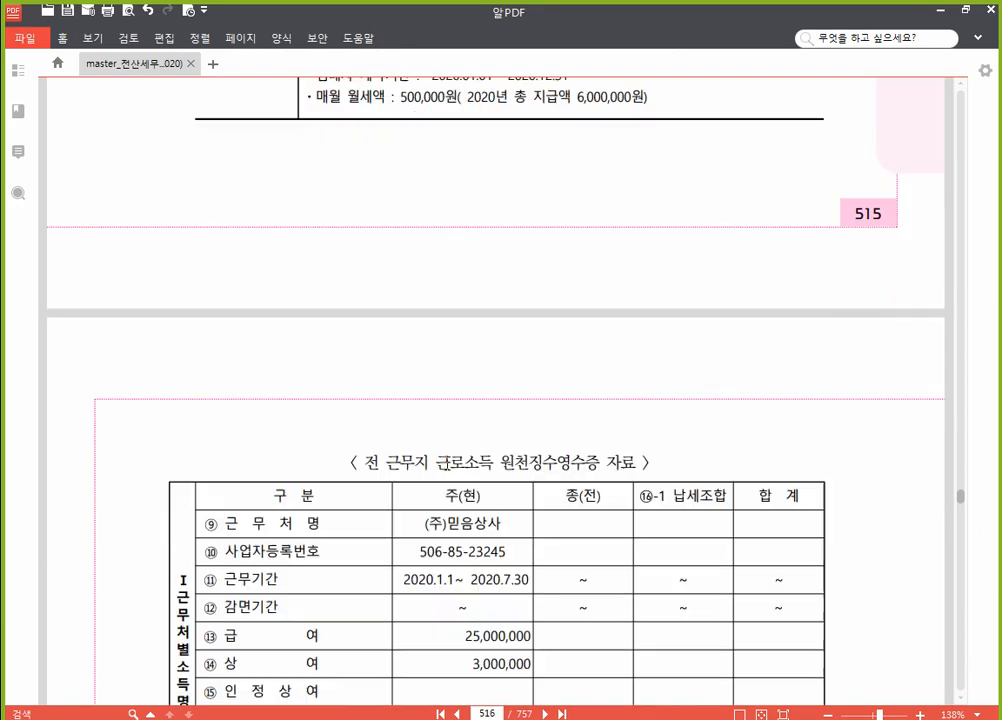
pyautogui.scroll(5, 434, 406)
pyautogui.scroll(3, 434, 406)
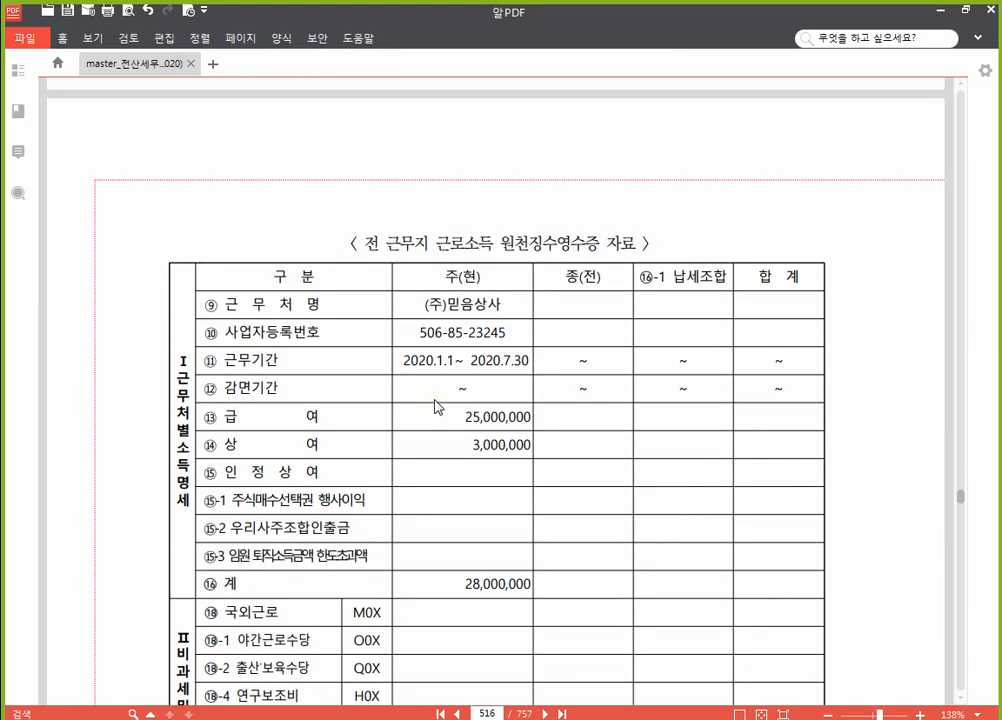
pyautogui.scroll(-2, 368, 250)
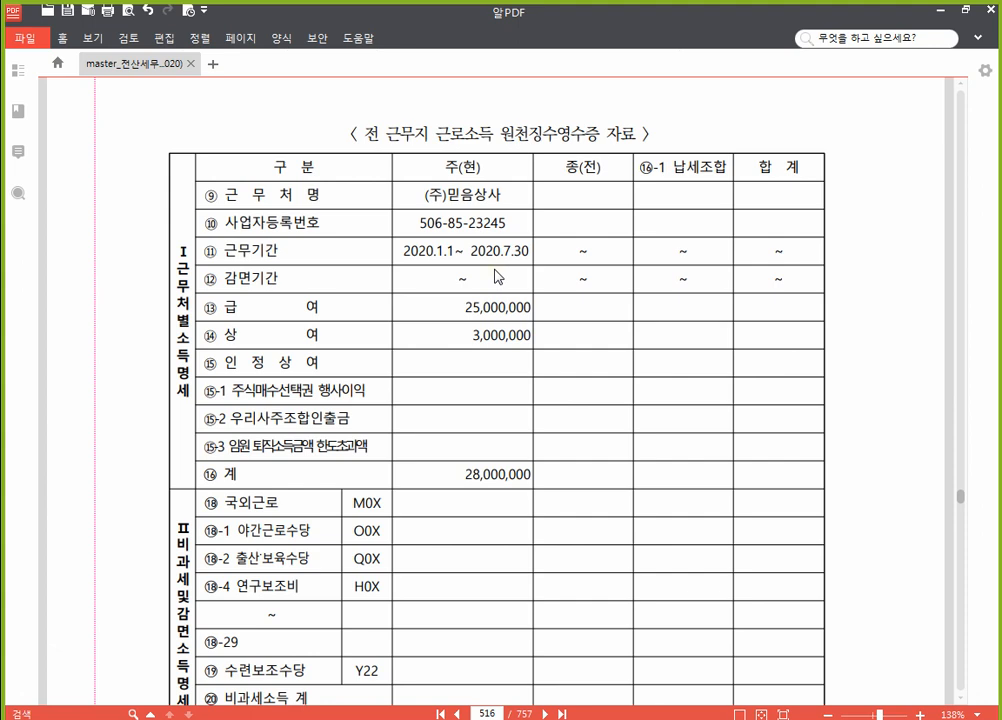
pyautogui.scroll(-2, 493, 272)
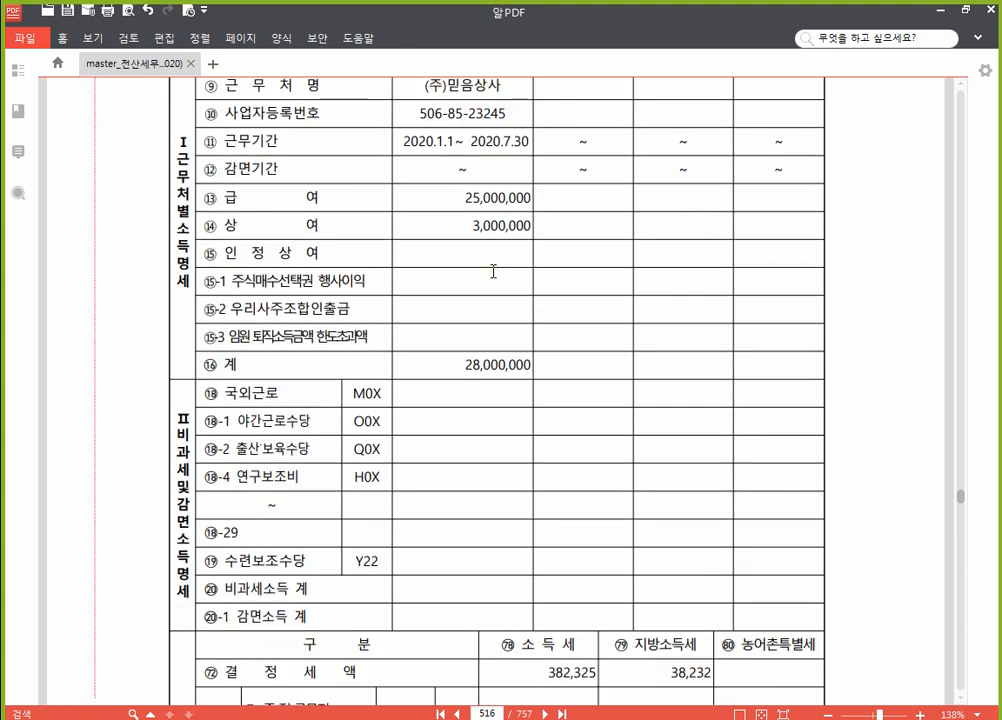
pyautogui.scroll(2, 493, 272)
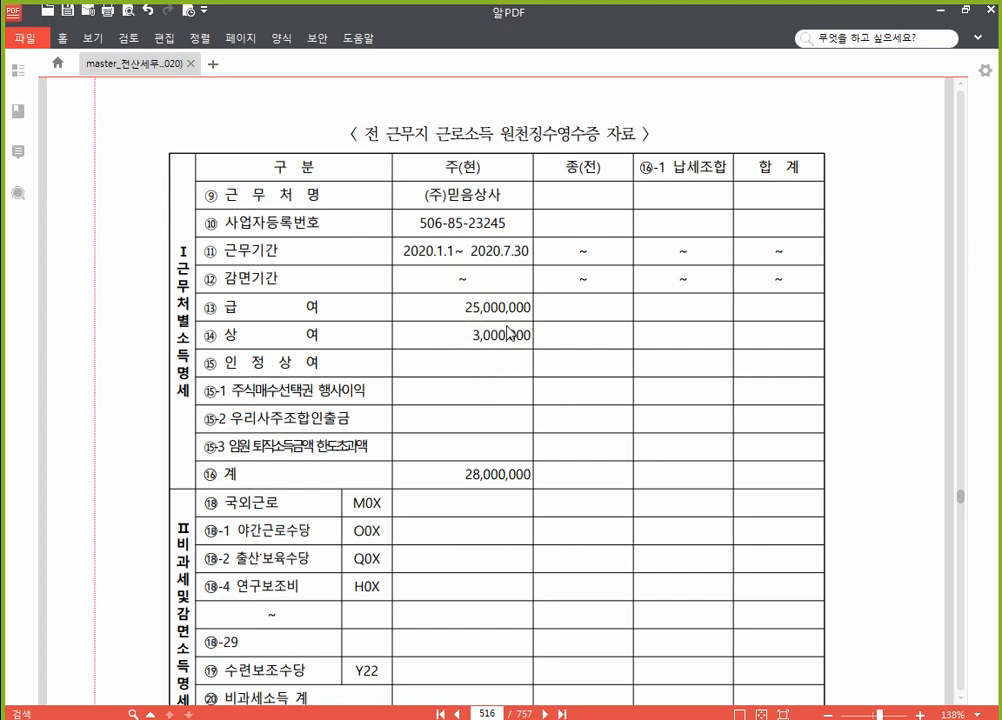
pyautogui.scroll(-8, 512, 335)
pyautogui.scroll(-2, 510, 343)
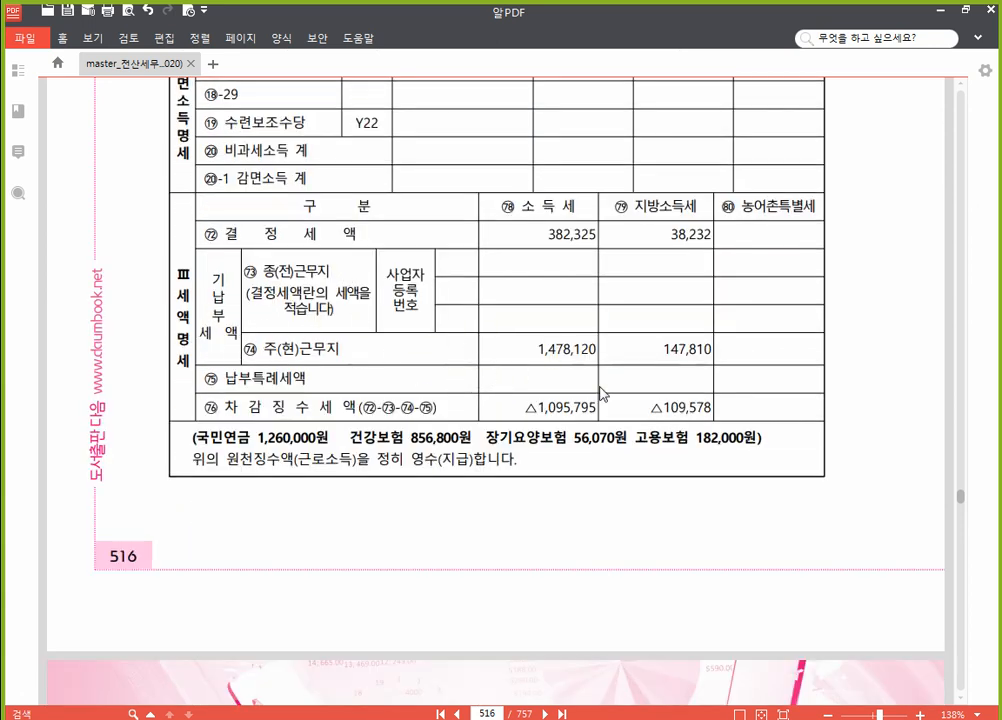
pyautogui.press('F12')
pyautogui.click(963, 415)
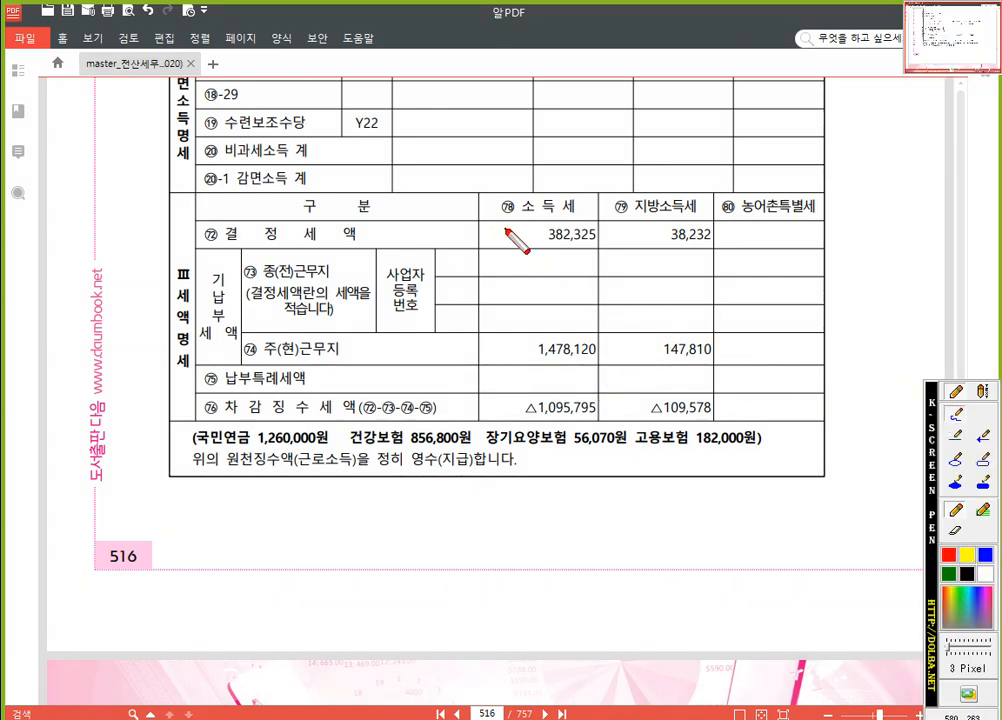
# Step: Tick 382,325, 1,478,120 and △1,095,795 with the pen and box the 382,325 / 38,232 figures
pyautogui.moveTo(512, 226); pyautogui.dragTo(531, 222)
pyautogui.moveTo(517, 329)
pyautogui.mouseDown()
pyautogui.moveTo(525, 347)
pyautogui.moveTo(537, 322)
pyautogui.mouseUp()
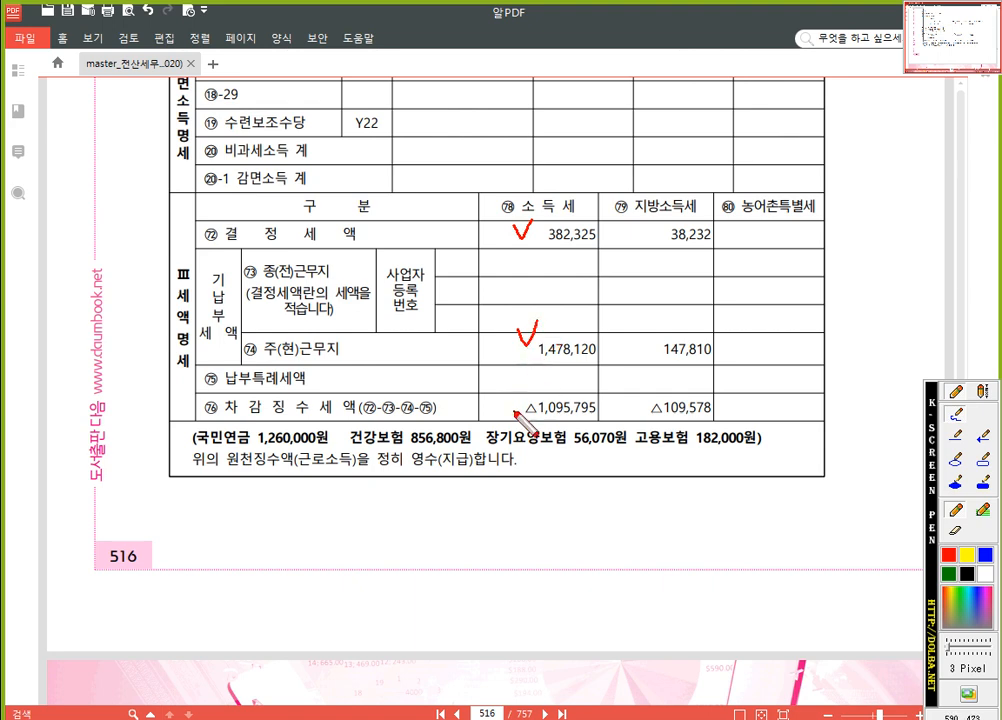
pyautogui.moveTo(510, 399); pyautogui.dragTo(541, 368)
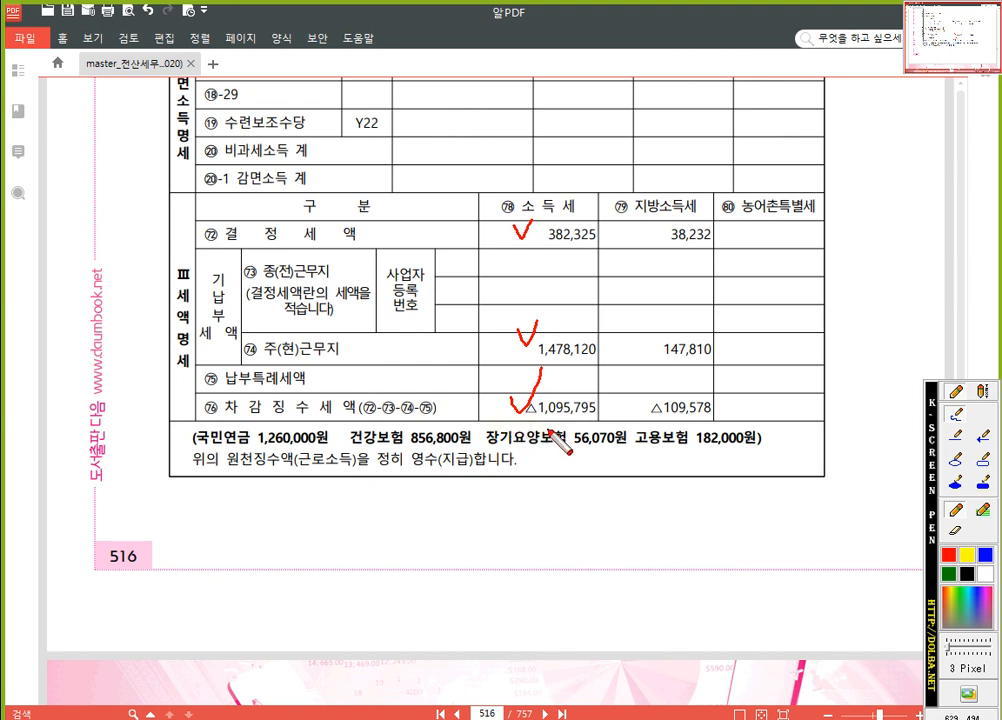
pyautogui.click(985, 462)
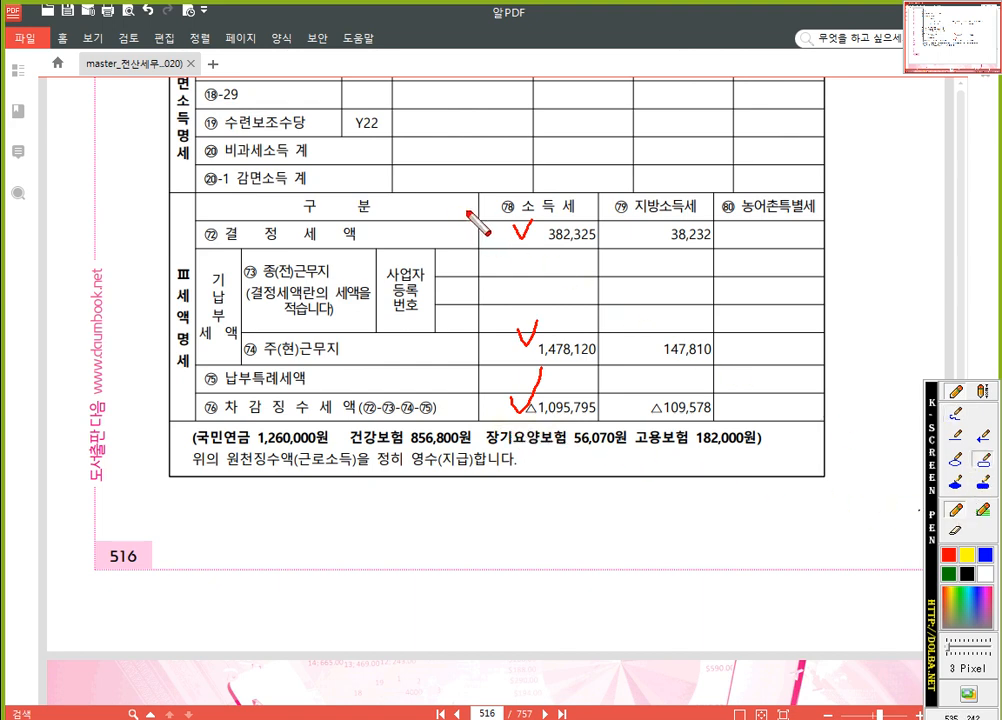
pyautogui.moveTo(463, 211); pyautogui.dragTo(733, 248)
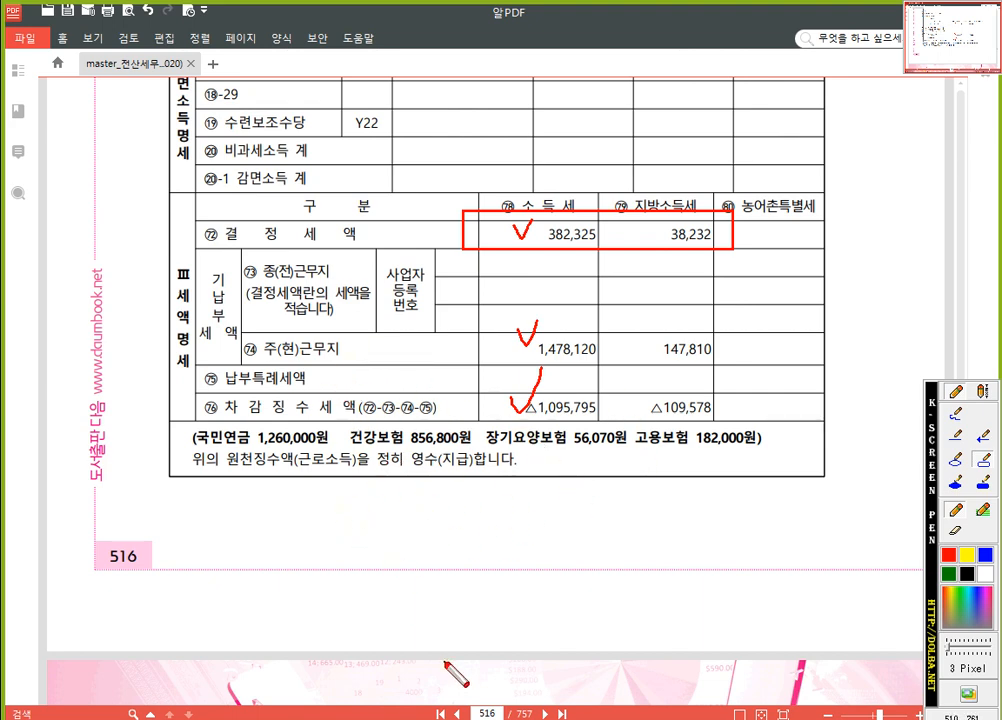
# Step: Clear the pen marks and bring the receipt's income rows ⑨–⑳ back into view
pyautogui.press('Escape')
pyautogui.scroll(10, 476, 293)
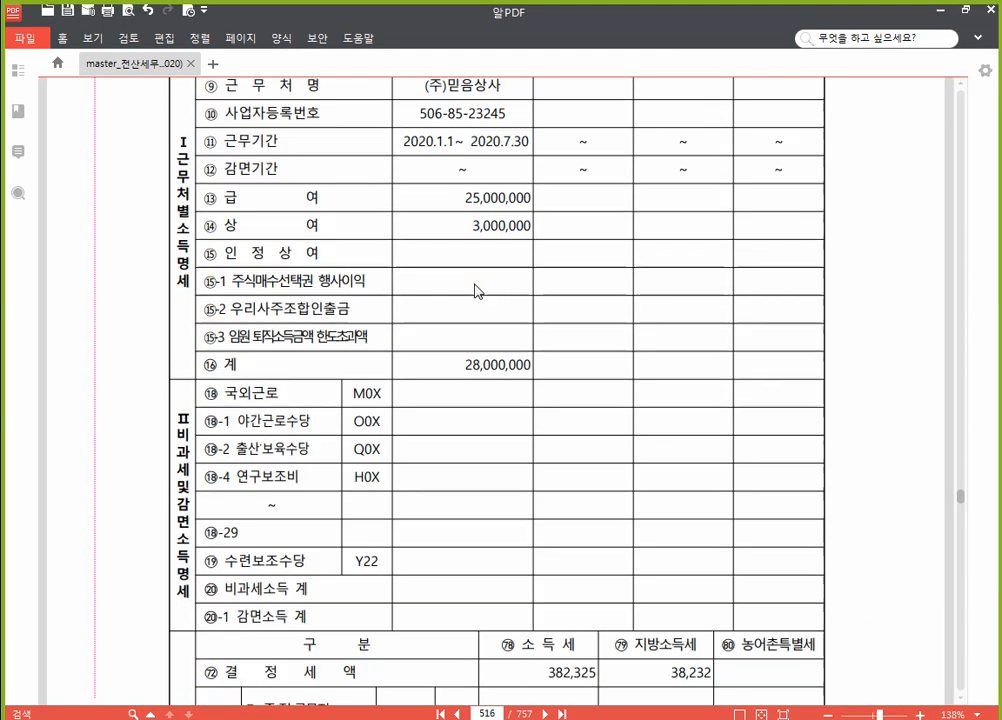
pyautogui.scroll(-5, 476, 293)
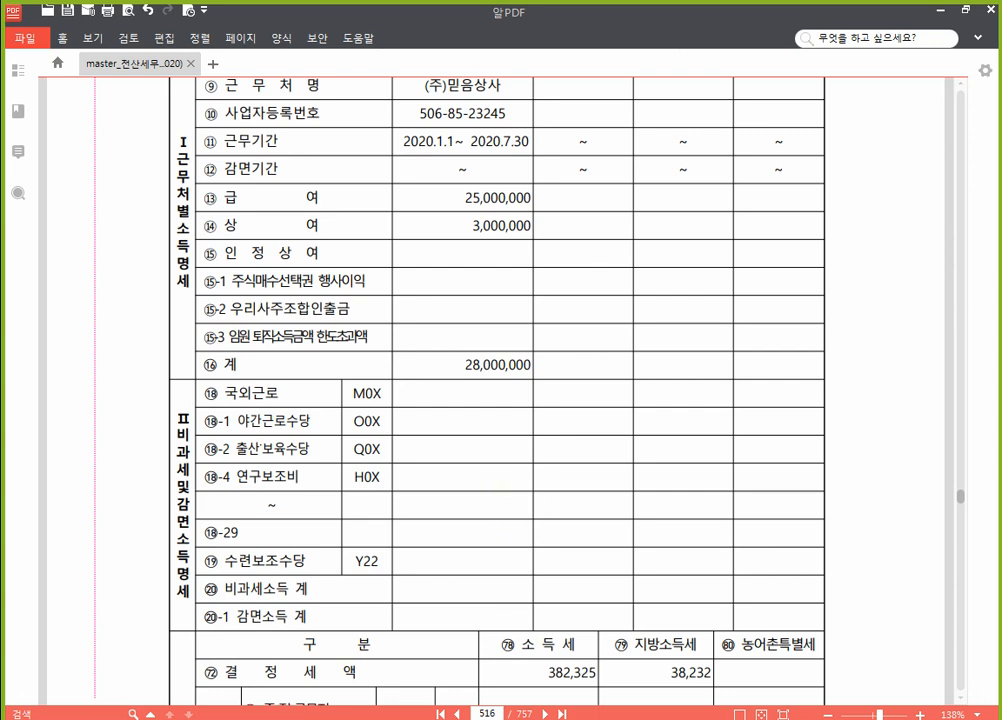
pyautogui.hotkey('alt', 'Tab')
# Step: On 소득명세, enter prior workplace (주)믿음상사 with work period 2020-01-01~2020-07-30
pyautogui.click(259, 113)
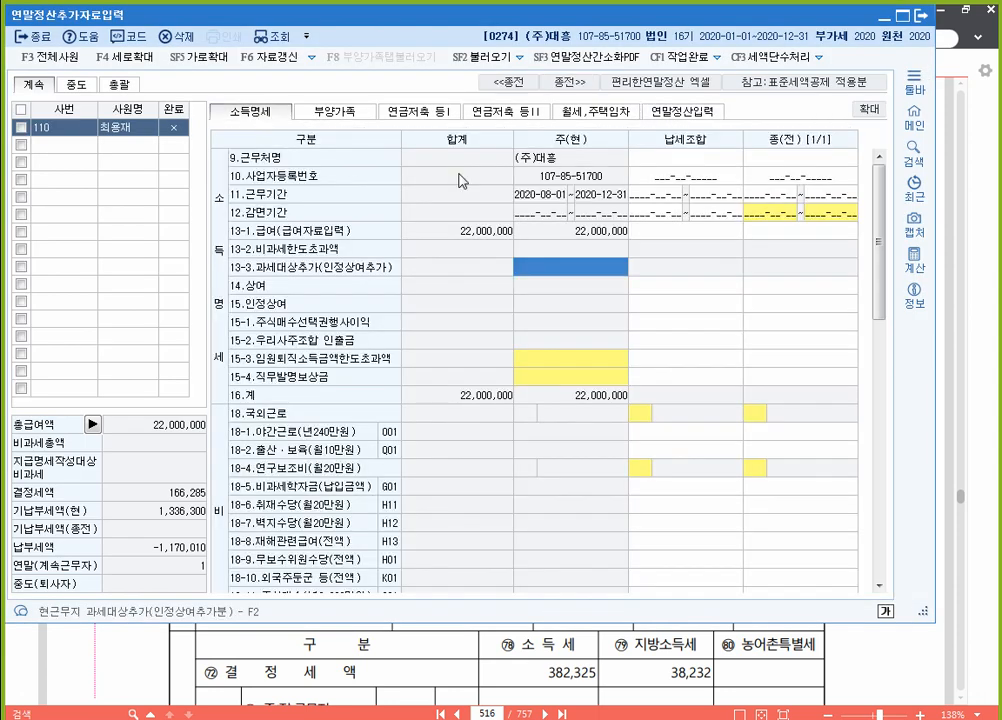
pyautogui.click(805, 158)
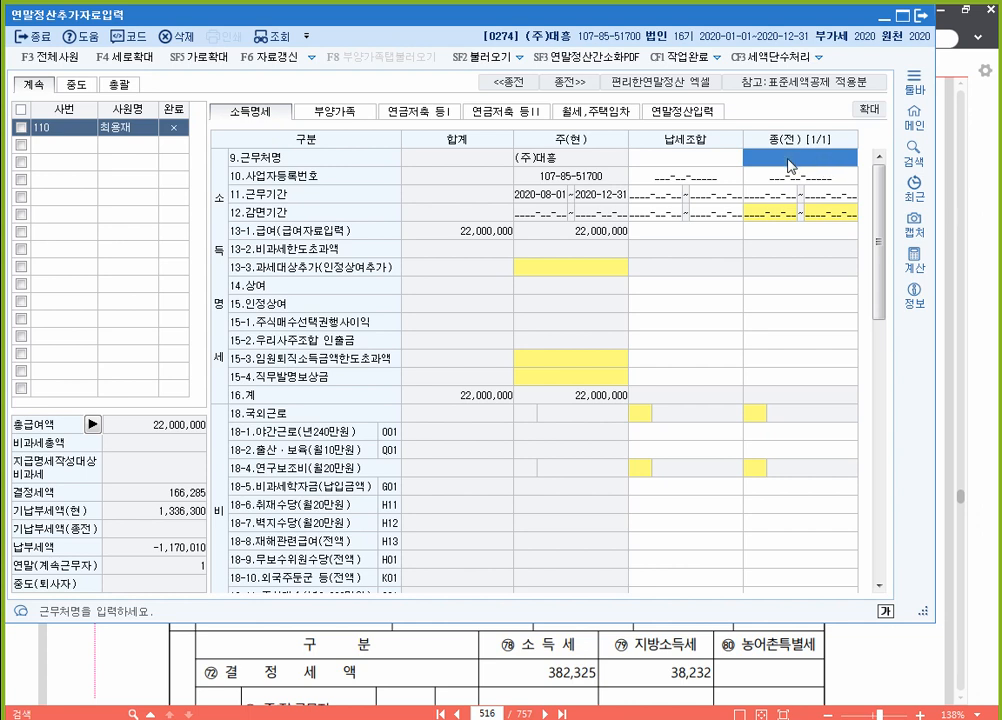
pyautogui.write('(주)믿음상사')
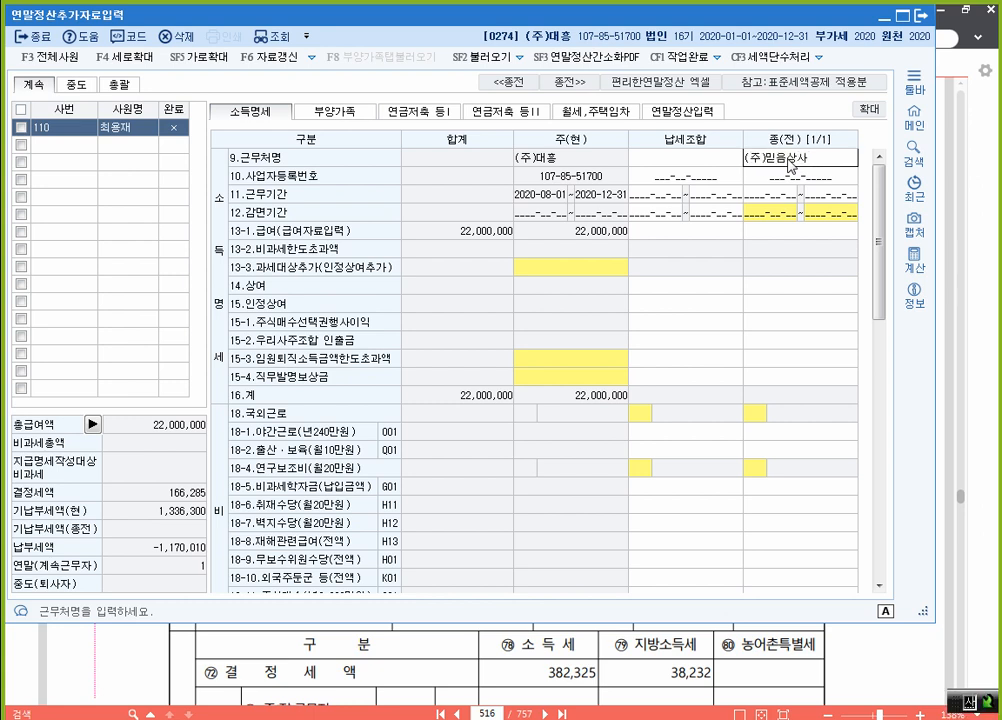
pyautogui.press('Return')
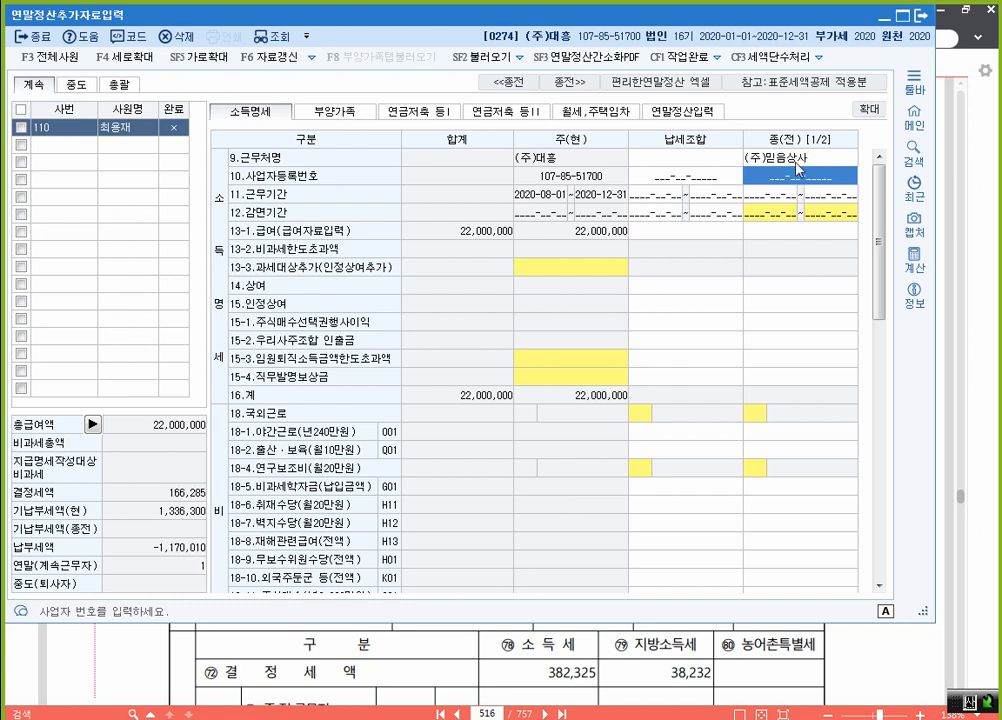
pyautogui.press('Return')
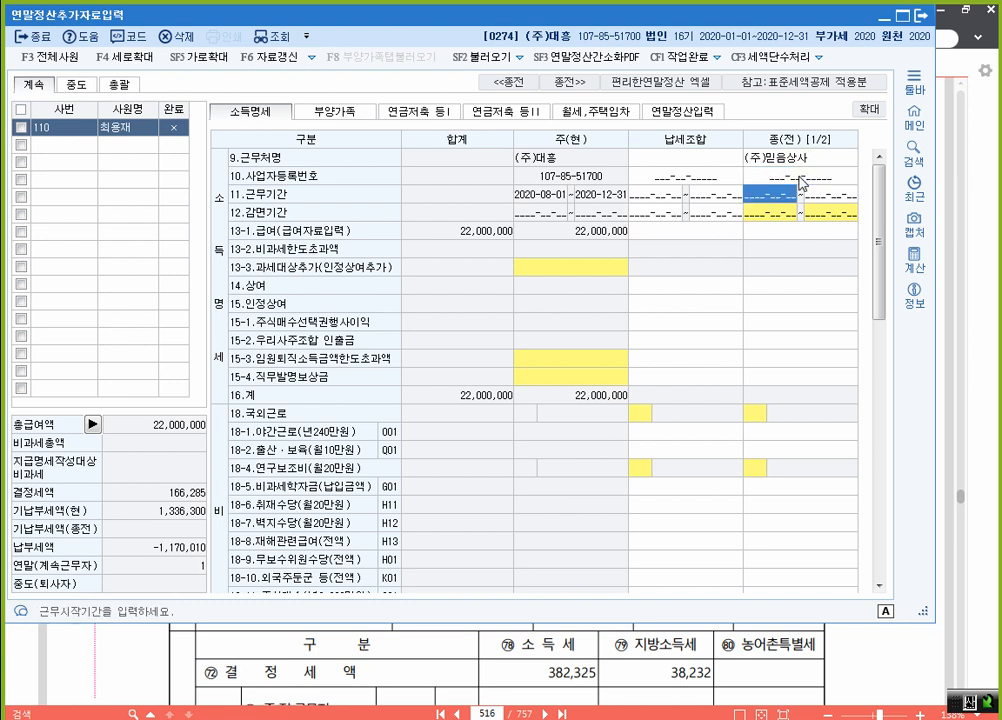
pyautogui.write('2020-01-')
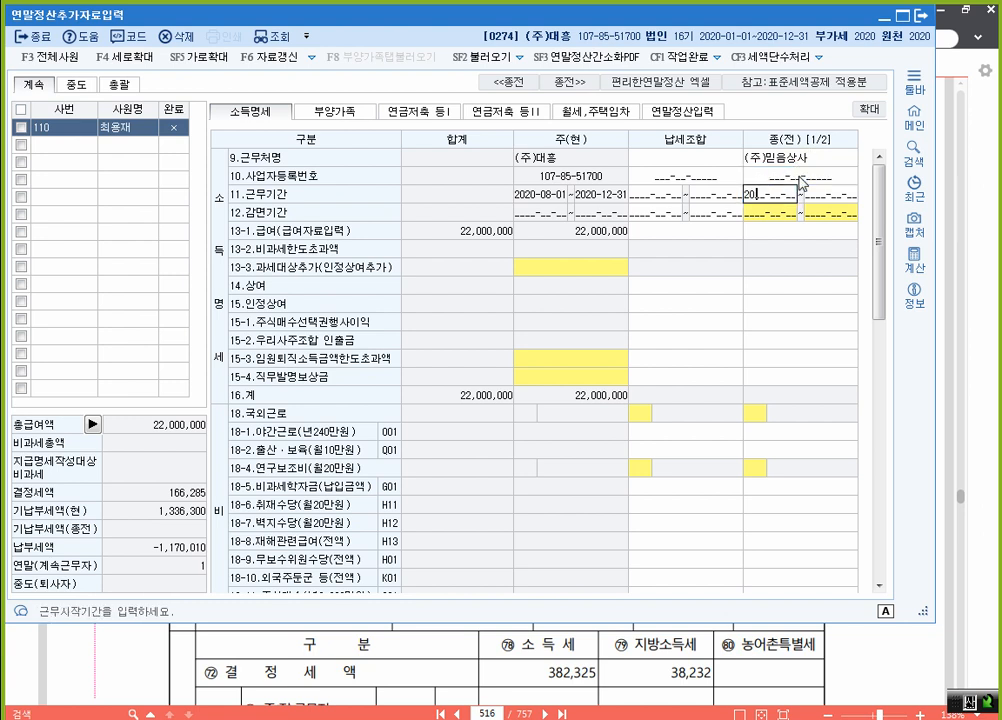
pyautogui.write('01~20')
pyautogui.write('20-07-')
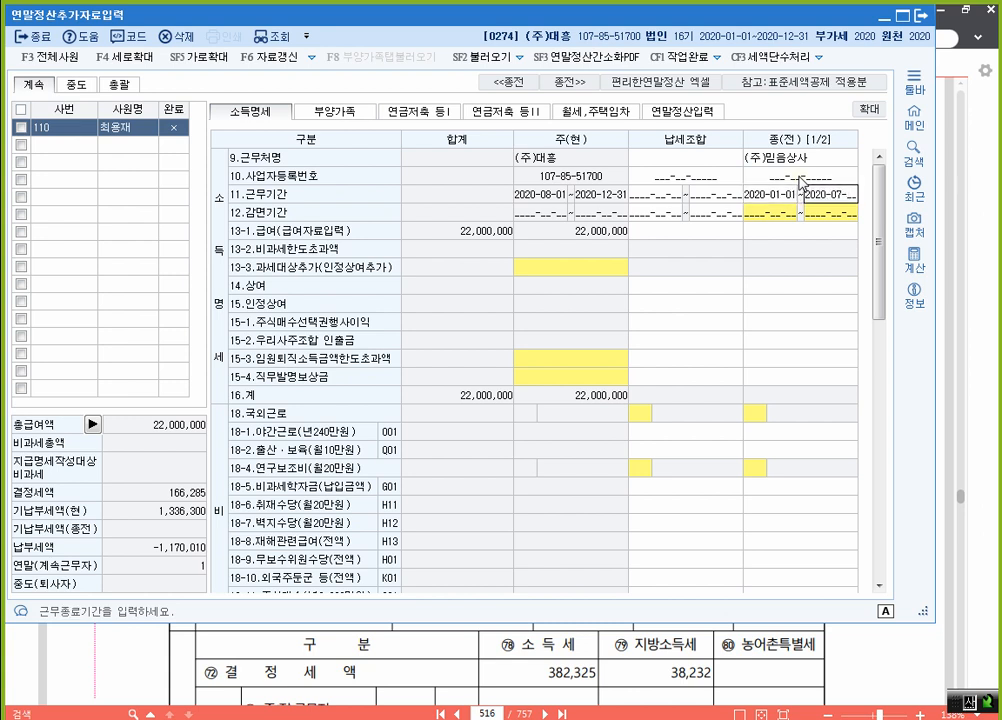
pyautogui.write('30')
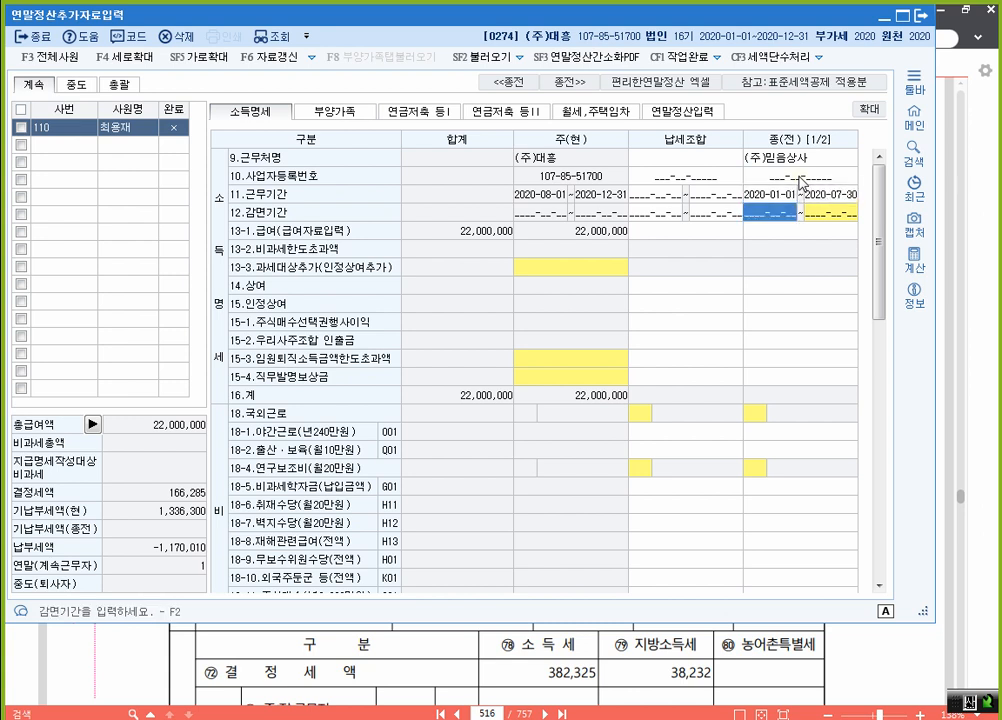
pyautogui.press('Return')
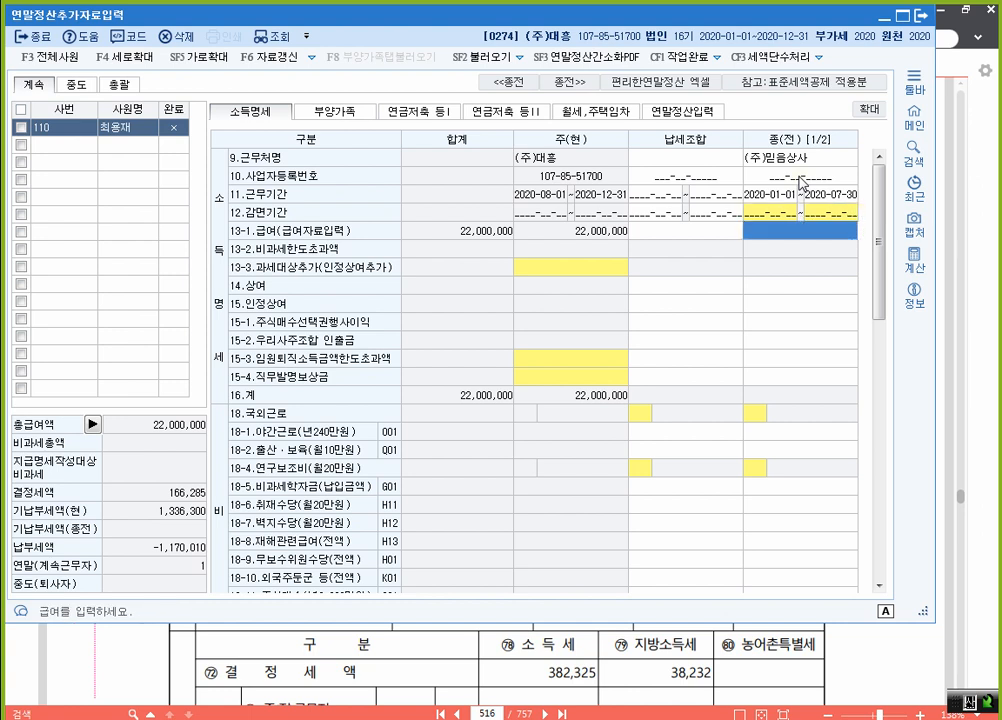
# Step: Enter the prior-workplace salary 25,000,000 and bonus 3,000,000
pyautogui.write('25000000')
pyautogui.press('Return')
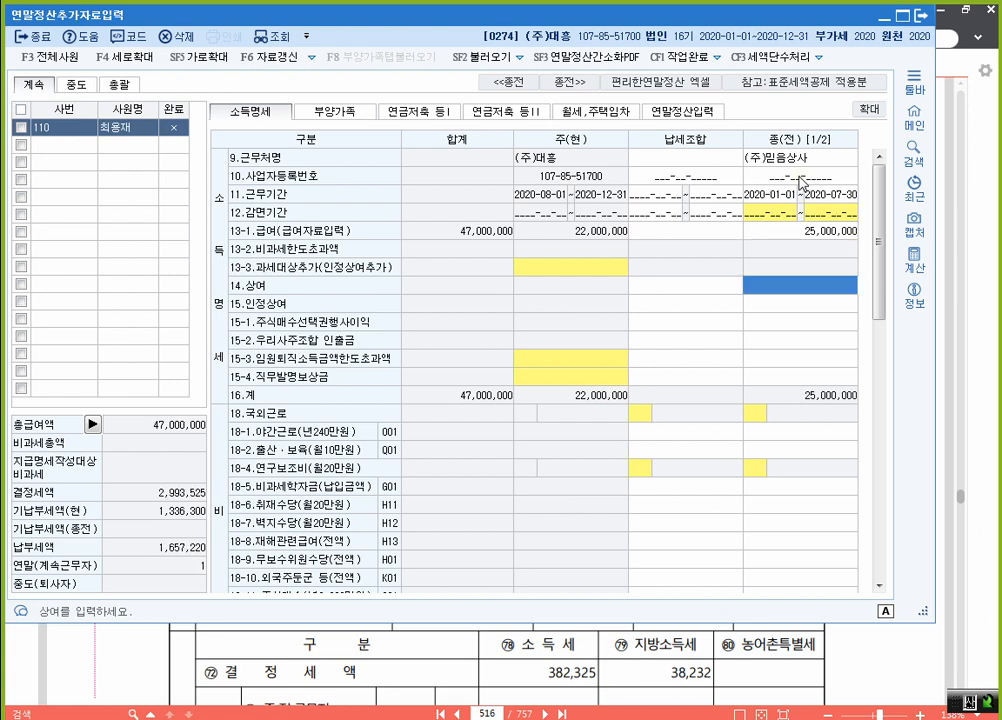
pyautogui.write('3000000')
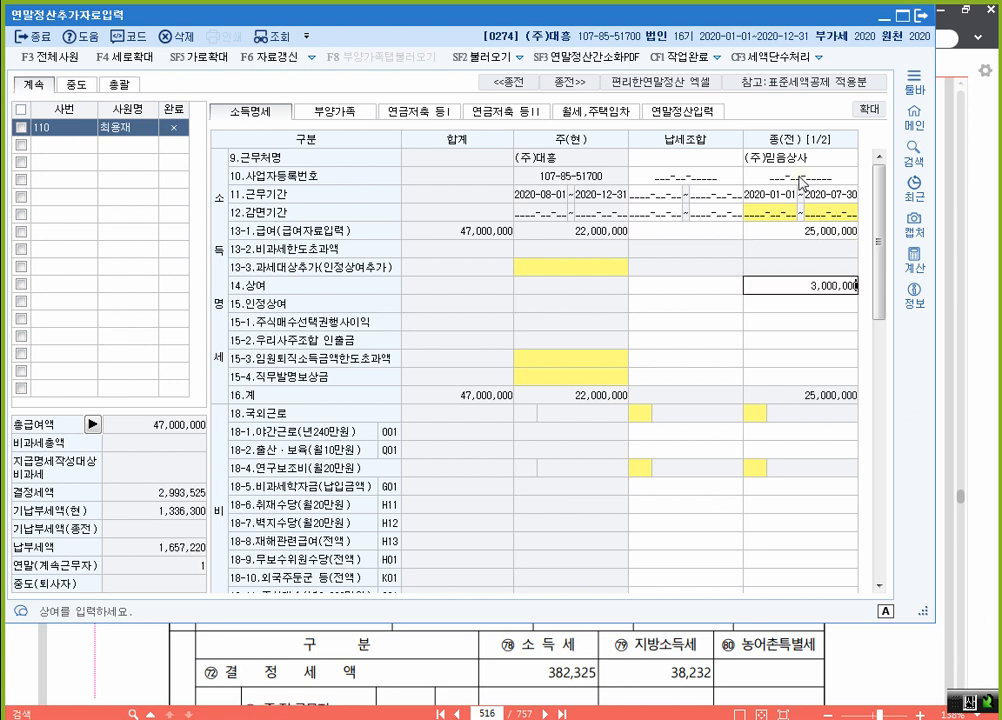
pyautogui.press('Return')
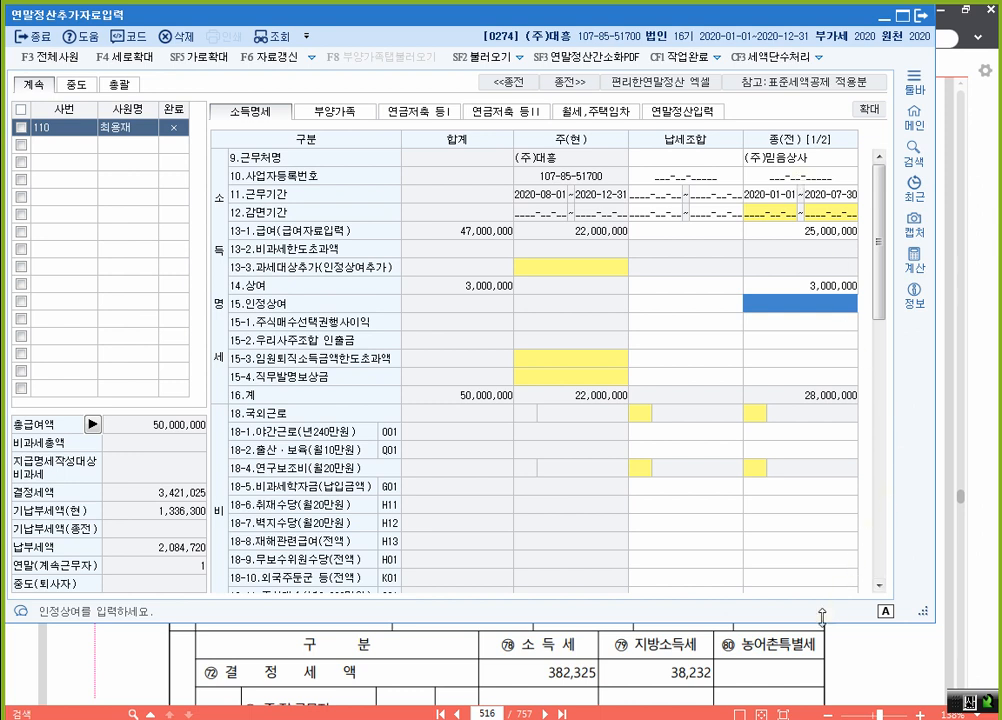
# Step: Enter prior-workplace premiums: health 856,800, long-term care 56,070, employment 182,000, pension 1,260,000
pyautogui.scroll(-5, 780, 405)
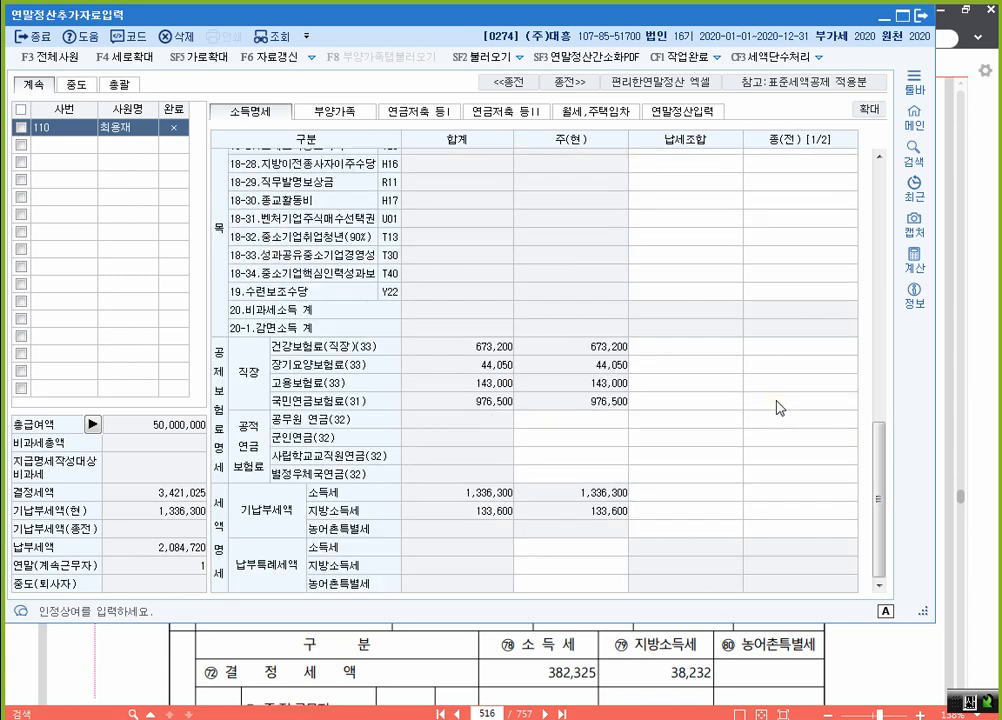
pyautogui.click(800, 348)
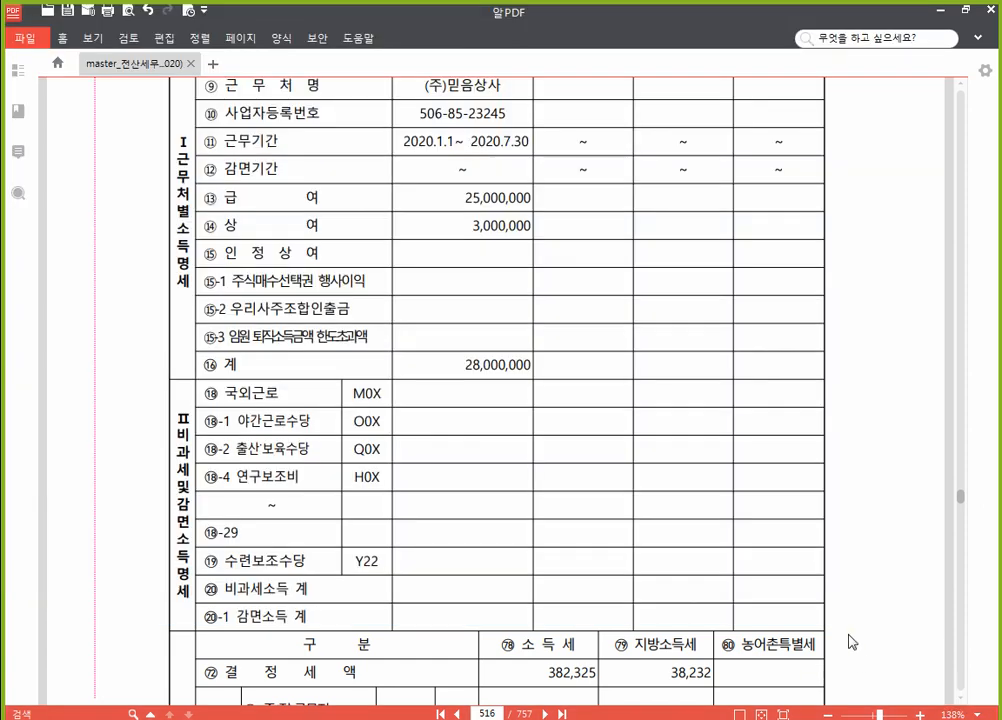
pyautogui.click(850, 642)
pyautogui.scroll(-4, 776, 586)
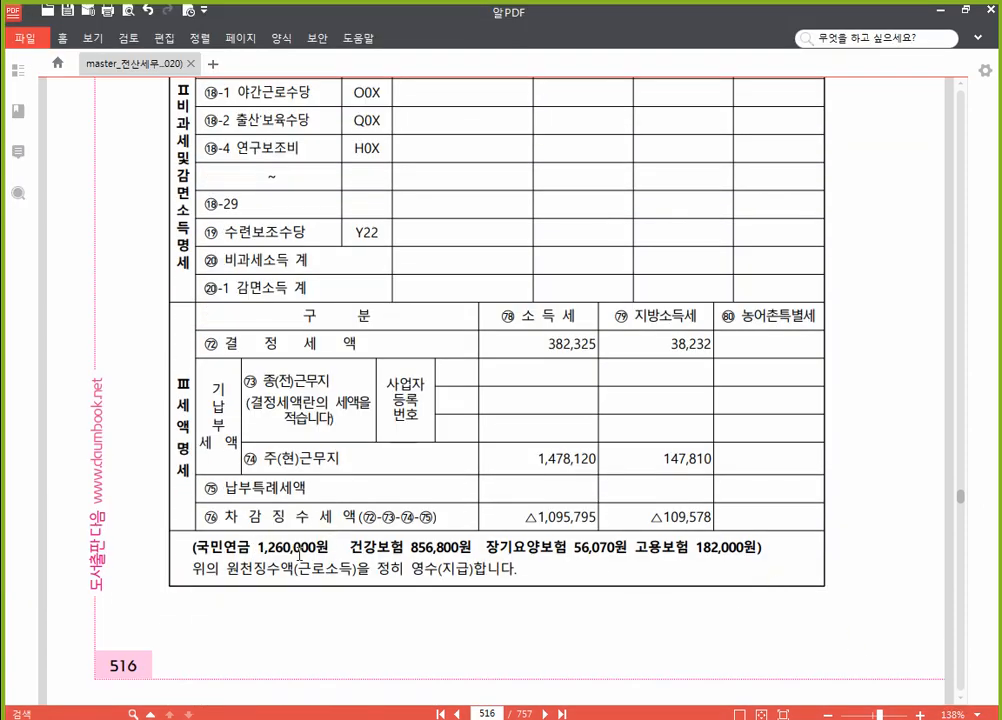
pyautogui.hotkey('alt', 'Tab')
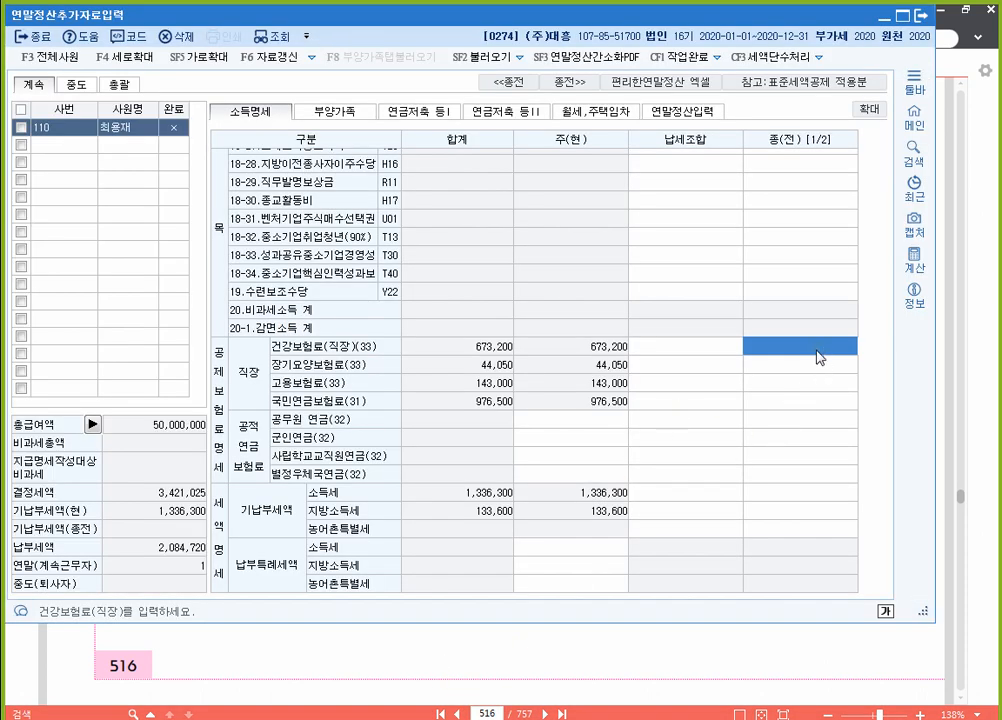
pyautogui.write('856800')
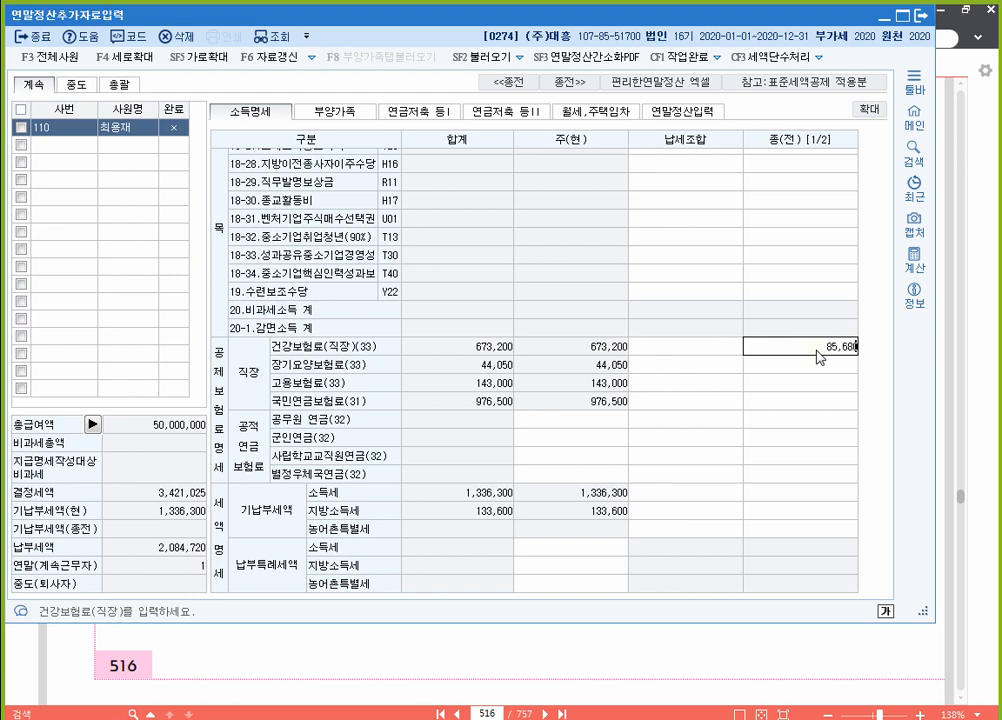
pyautogui.press('Return')
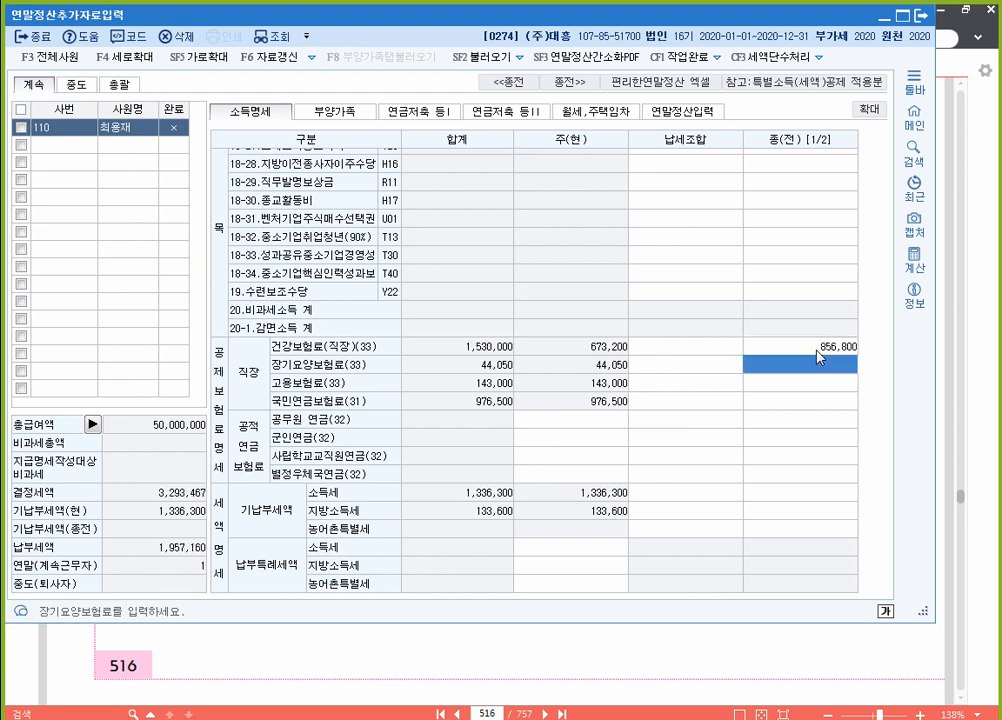
pyautogui.write('56070')
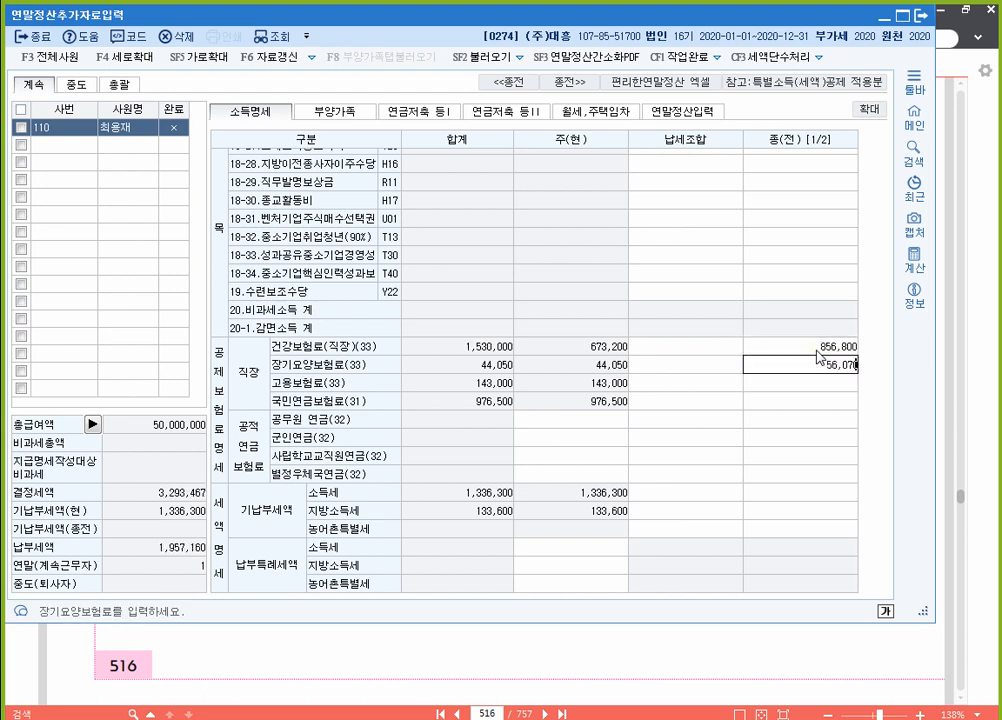
pyautogui.press('Return')
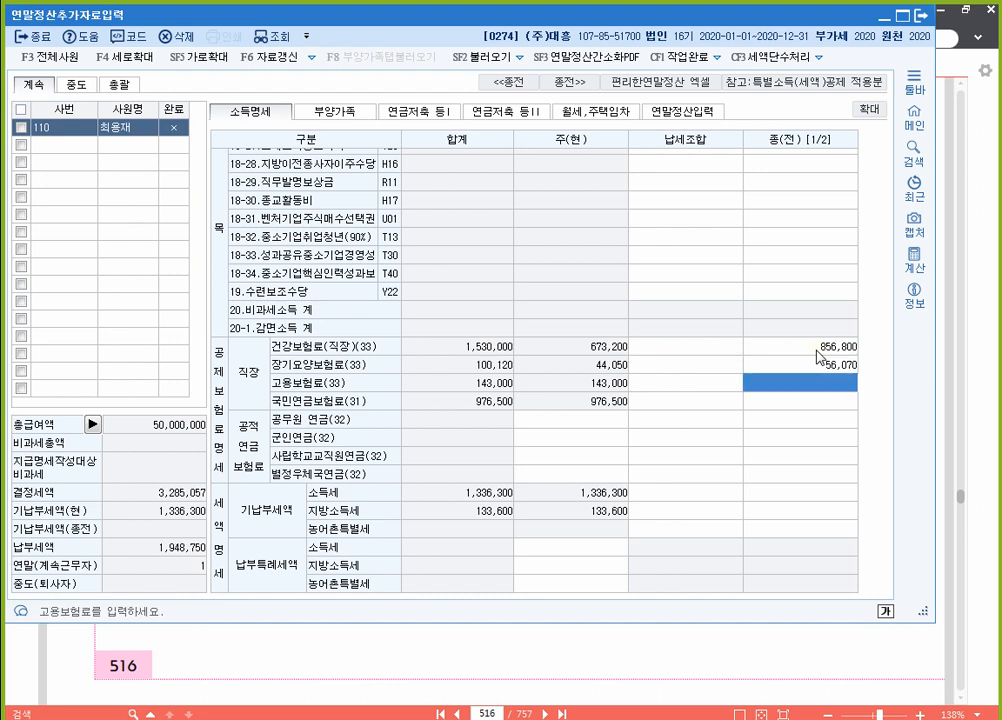
pyautogui.write('182,000')
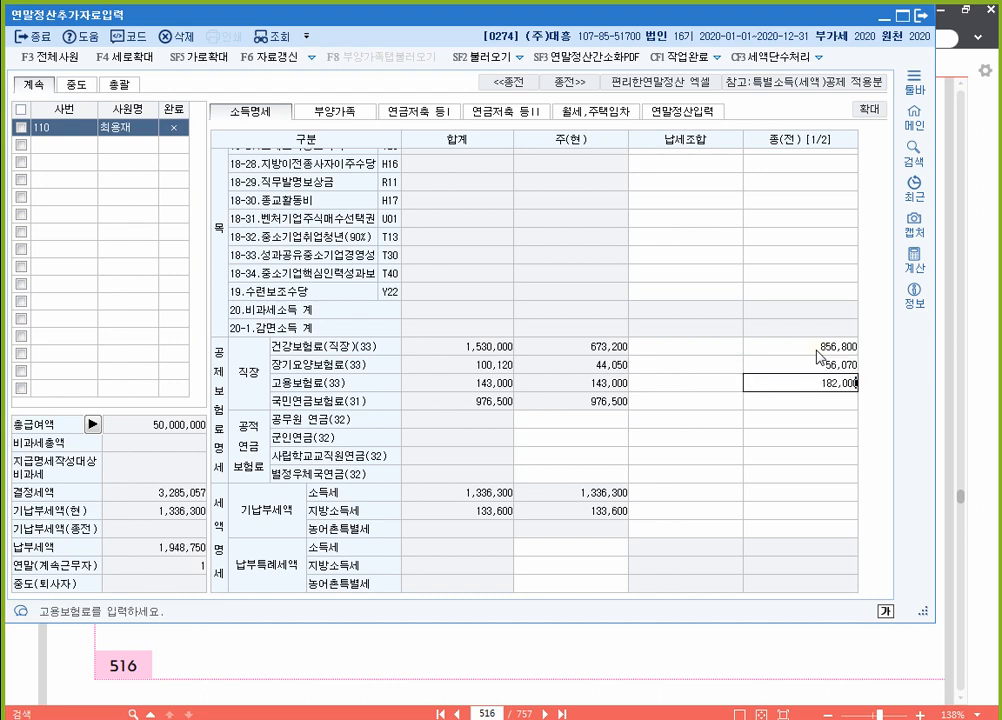
pyautogui.press('Return')
pyautogui.write('1260000')
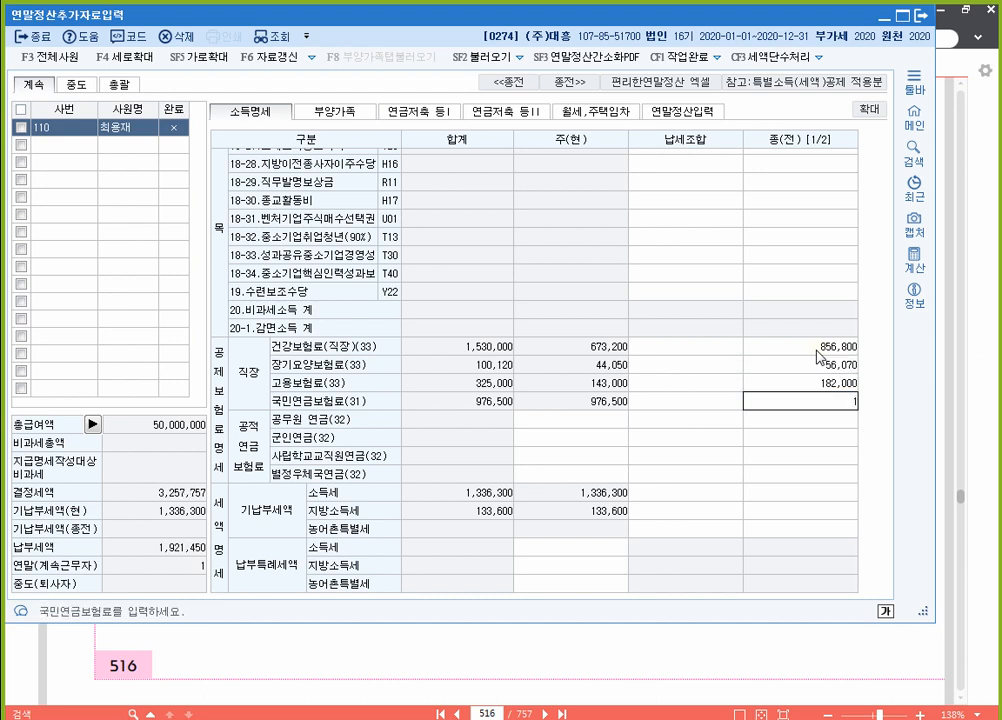
pyautogui.press('Return')
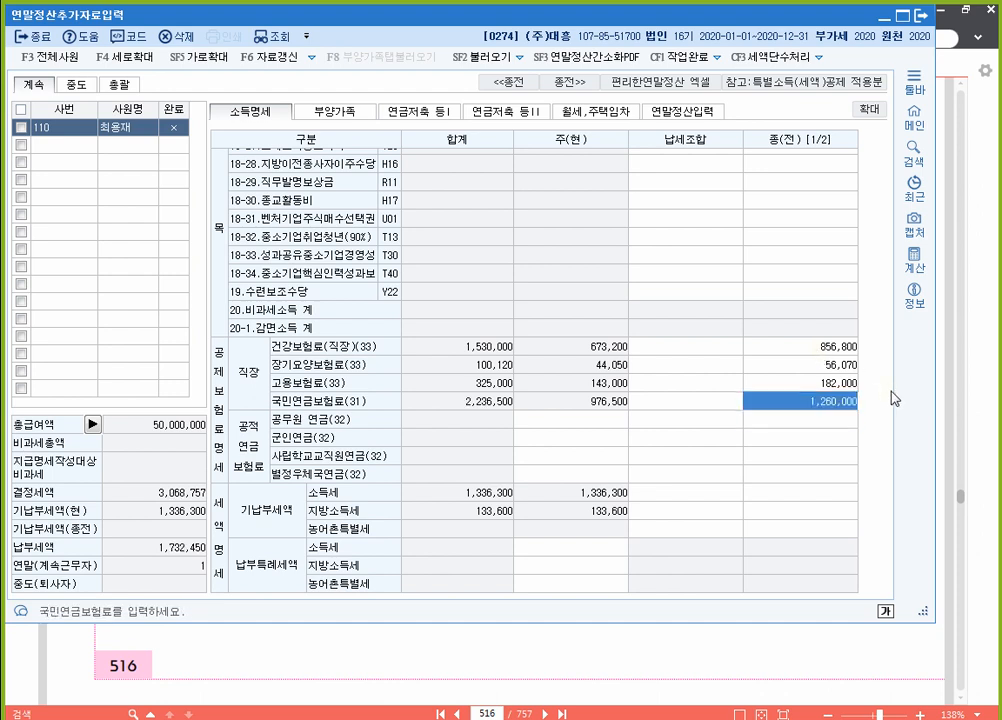
# Step: Enter prior-workplace income tax 382,325 and local income tax 38,232
pyautogui.click(807, 494)
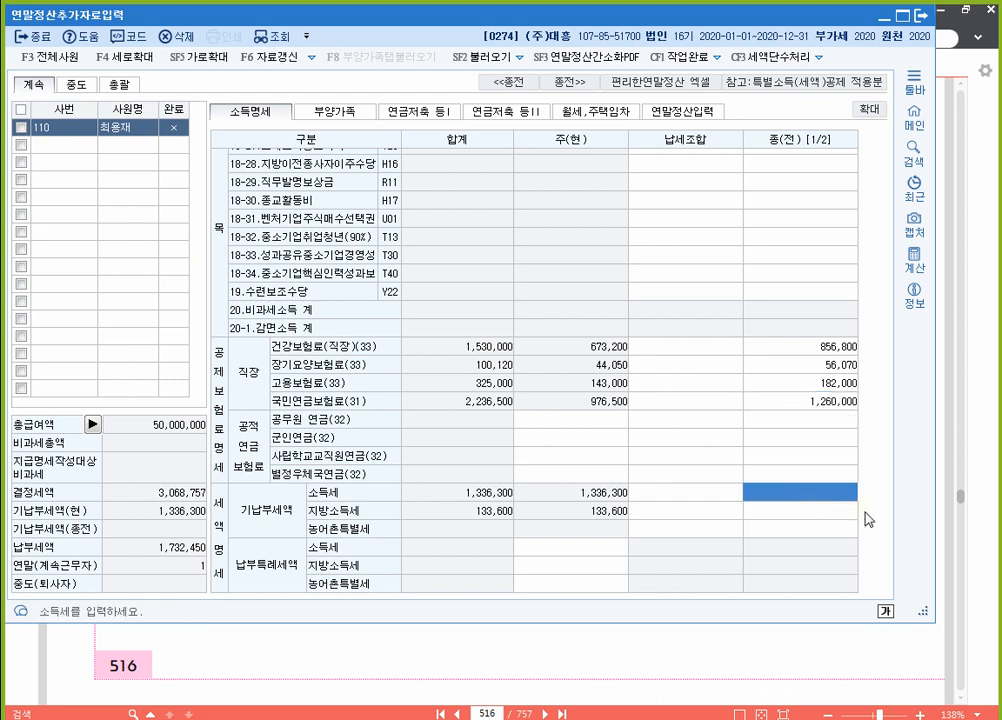
pyautogui.write('38')
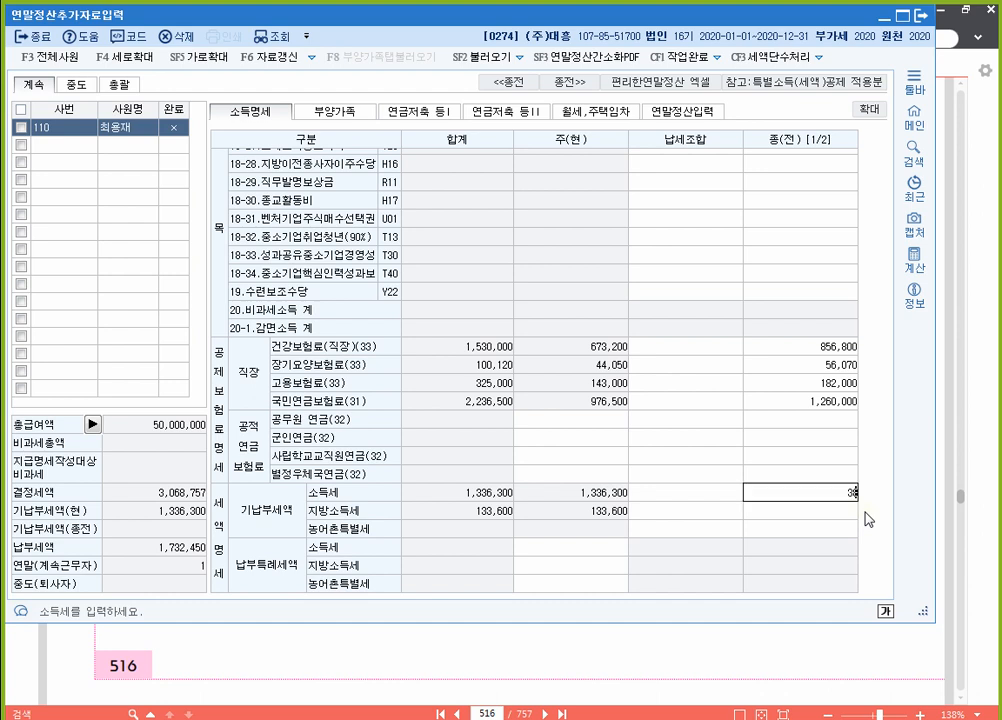
pyautogui.write('2,320')
pyautogui.press('Return')
pyautogui.write('3')
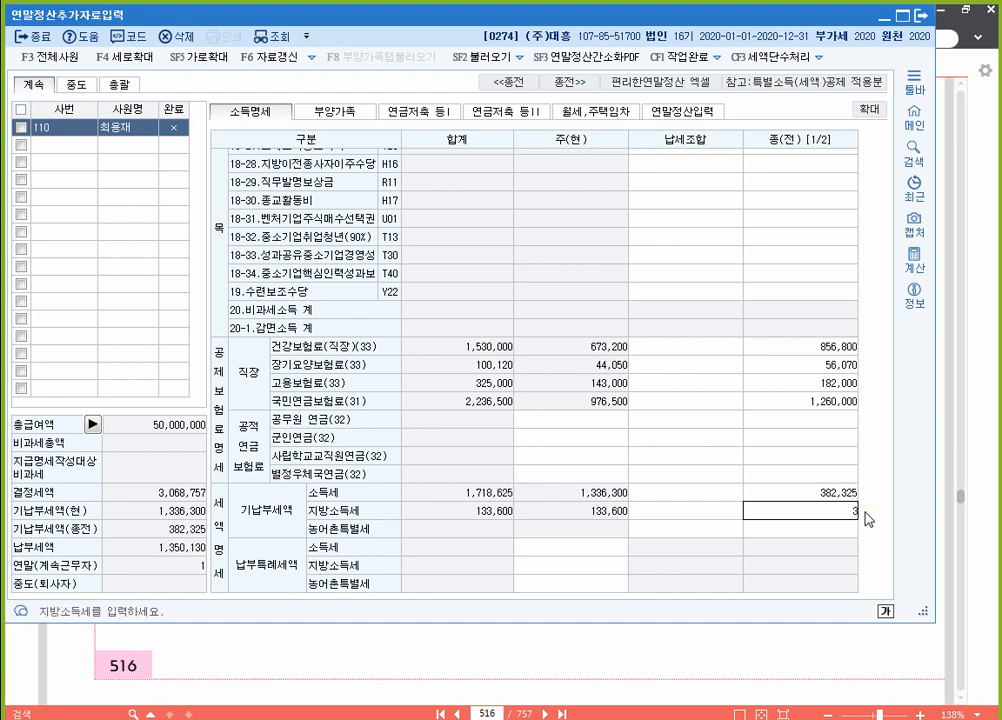
pyautogui.write('8,232')
pyautogui.press('Return')
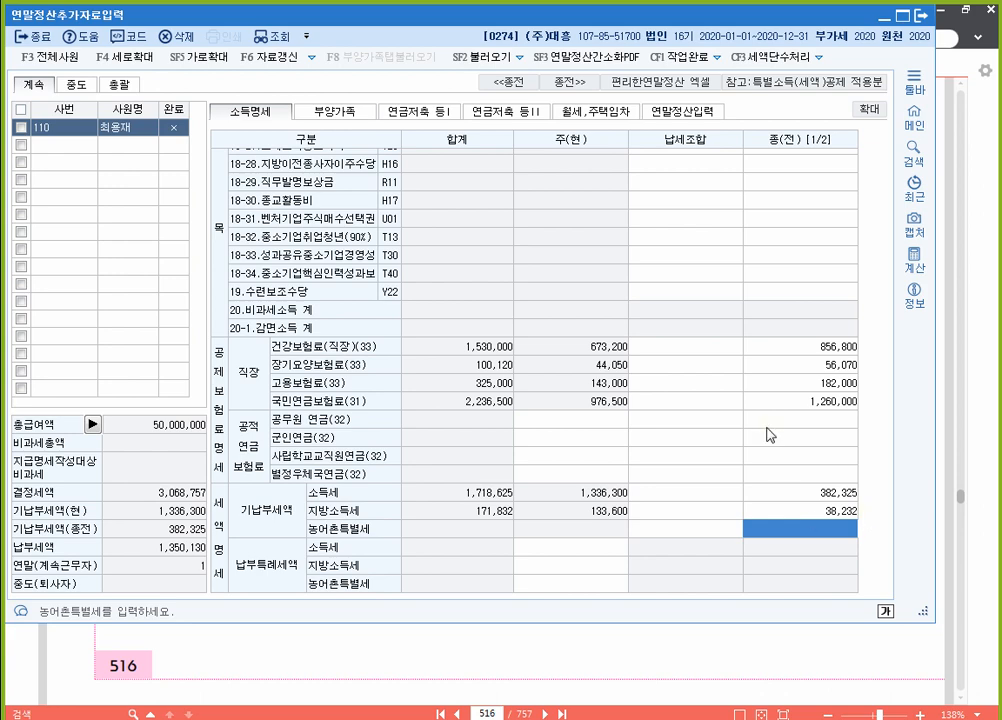
pyautogui.scroll(3, 694, 432)
pyautogui.scroll(-3, 696, 425)
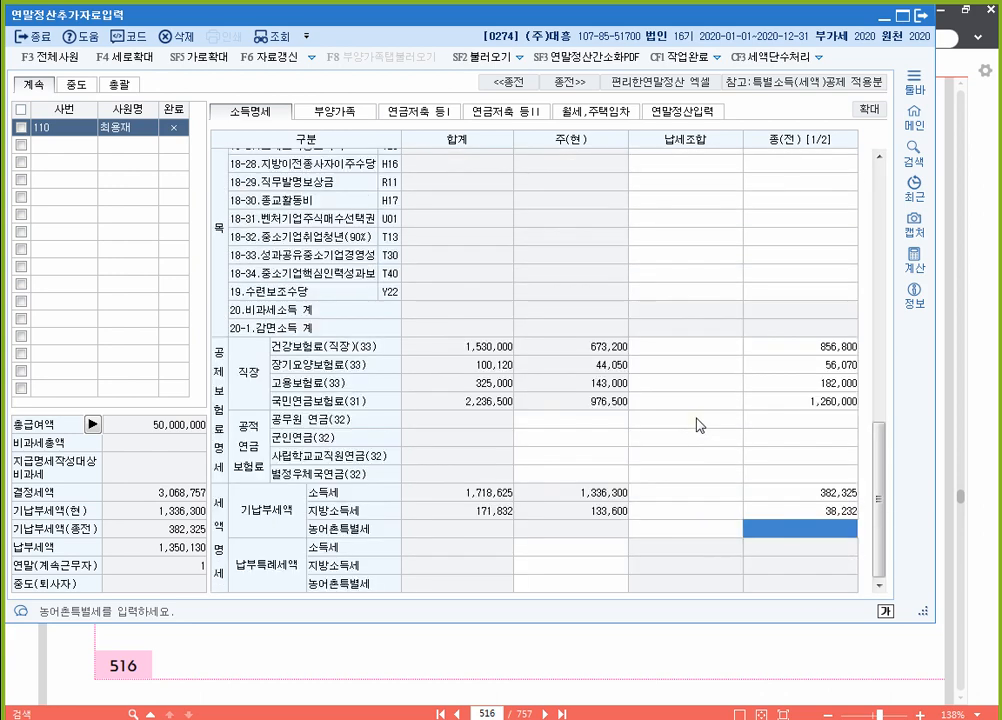
pyautogui.scroll(10, 506, 356)
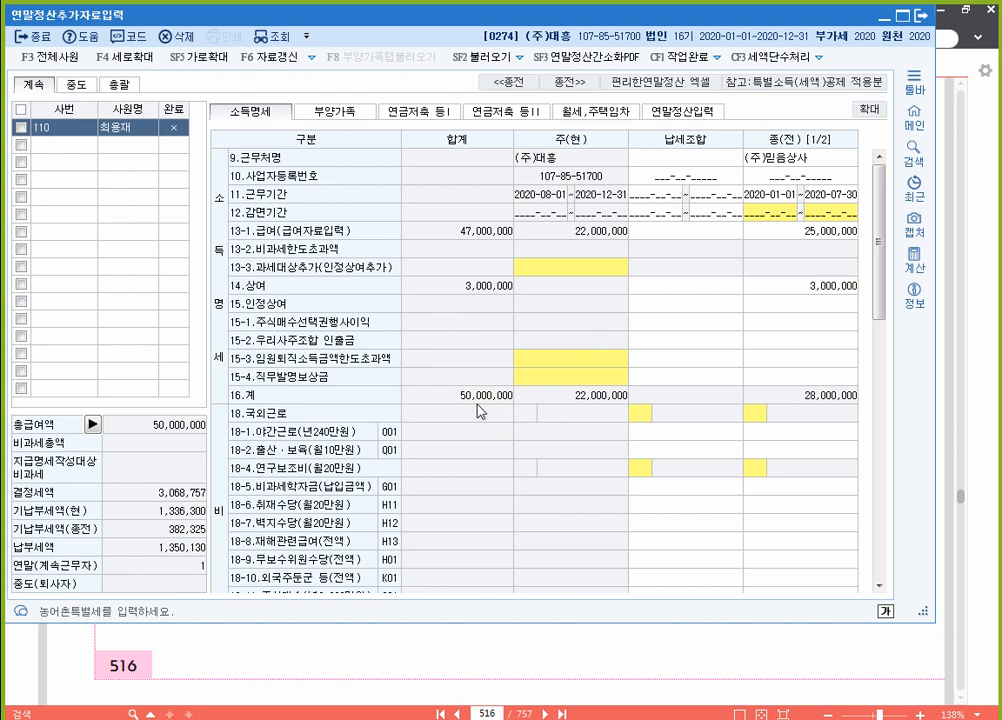
pyautogui.scroll(-10, 490, 405)
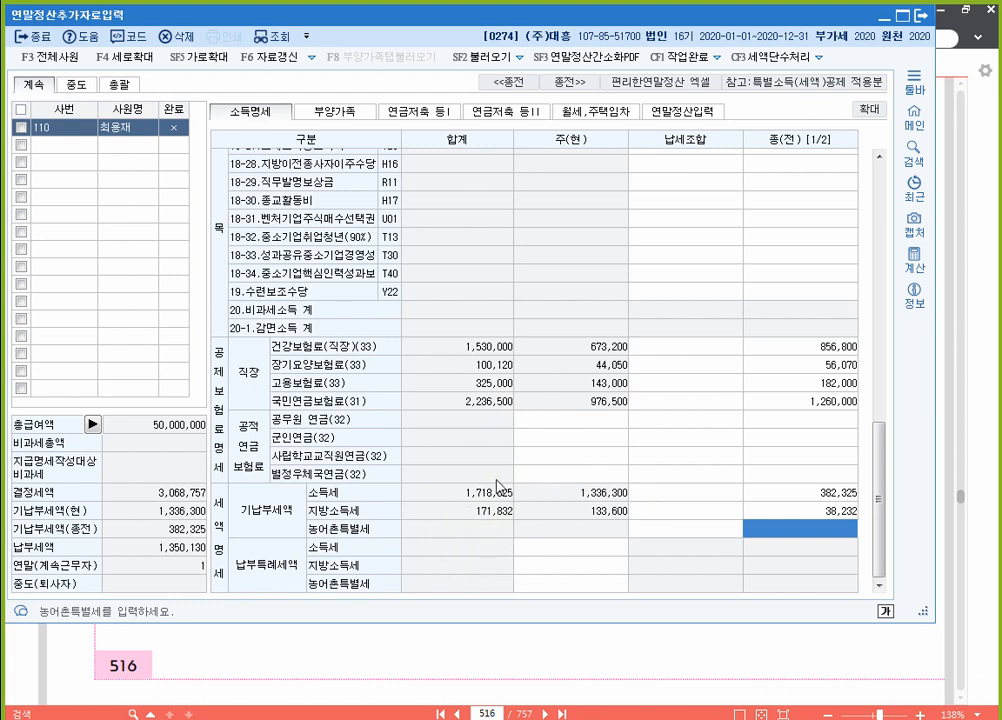
# Step: Review the recalculated 연말정산입력 form, then bring 알PDF page 516 forward
pyautogui.click(700, 112)
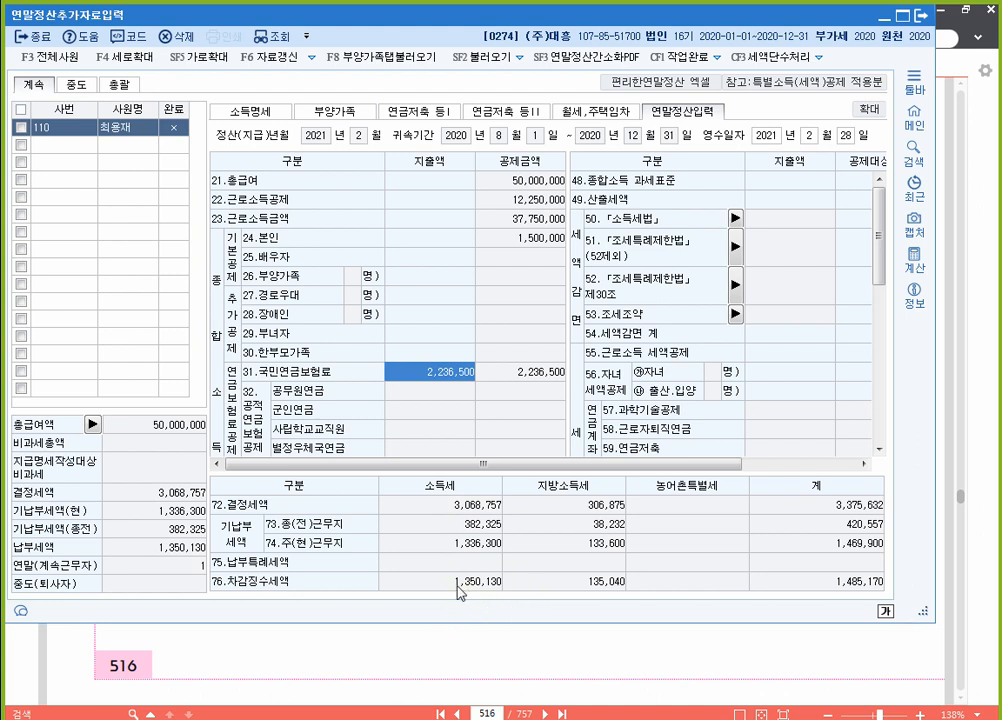
pyautogui.scroll(-2, 464, 371)
pyautogui.click(615, 681)
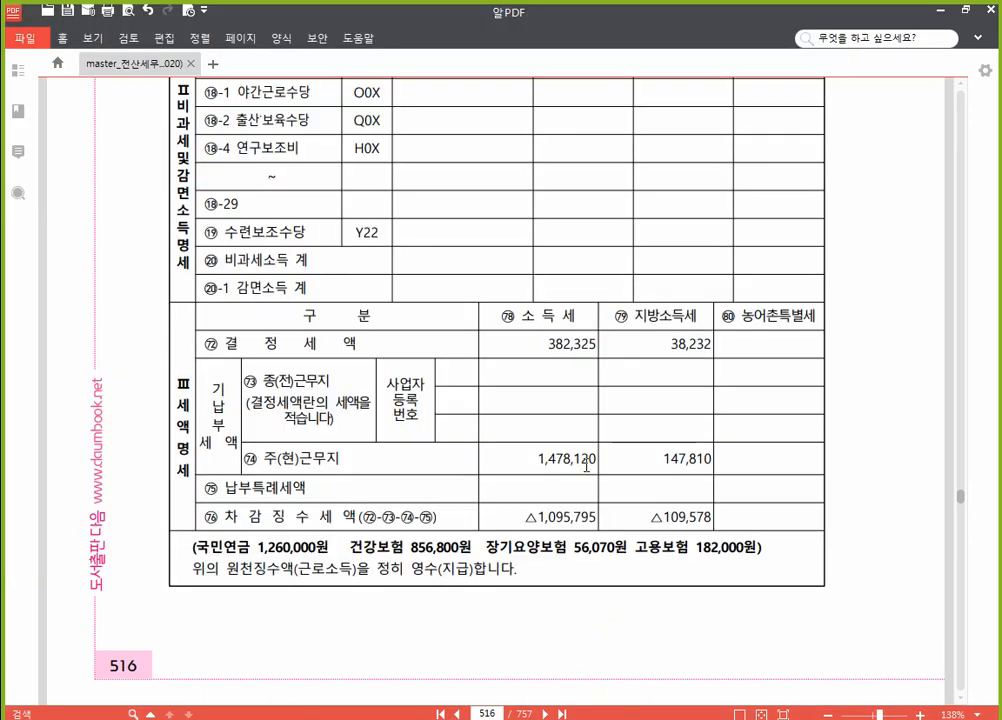
# Step: Strike through '저축성보험료 : 500,000원' in the 보험료 row on page 515
pyautogui.scroll(12, 586, 466)
pyautogui.scroll(-2, 559, 443)
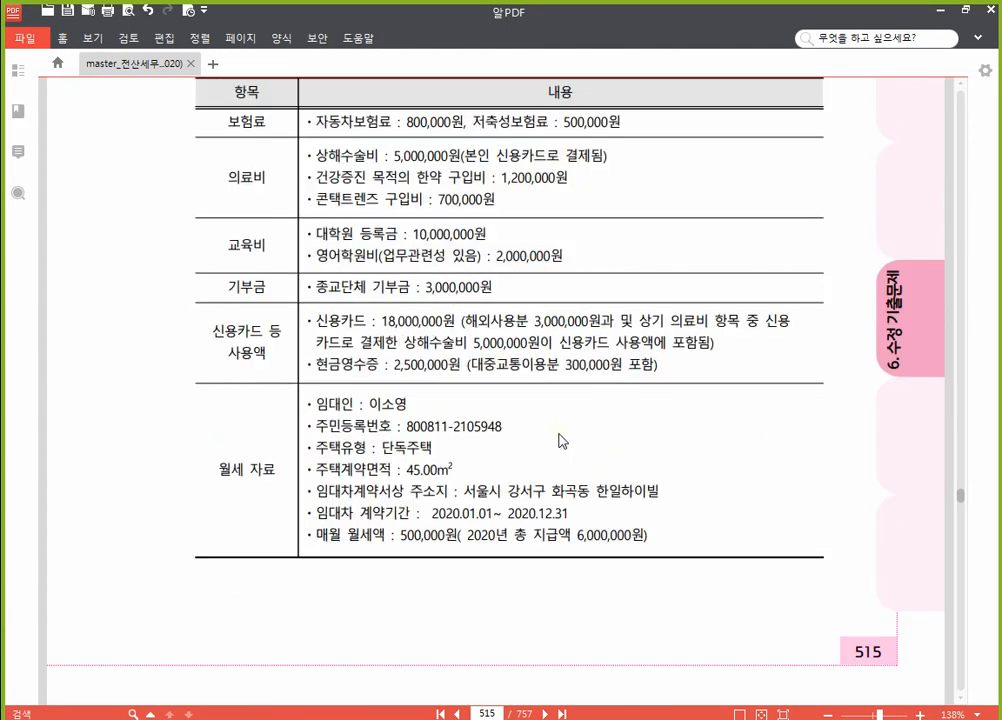
pyautogui.scroll(2, 405, 290)
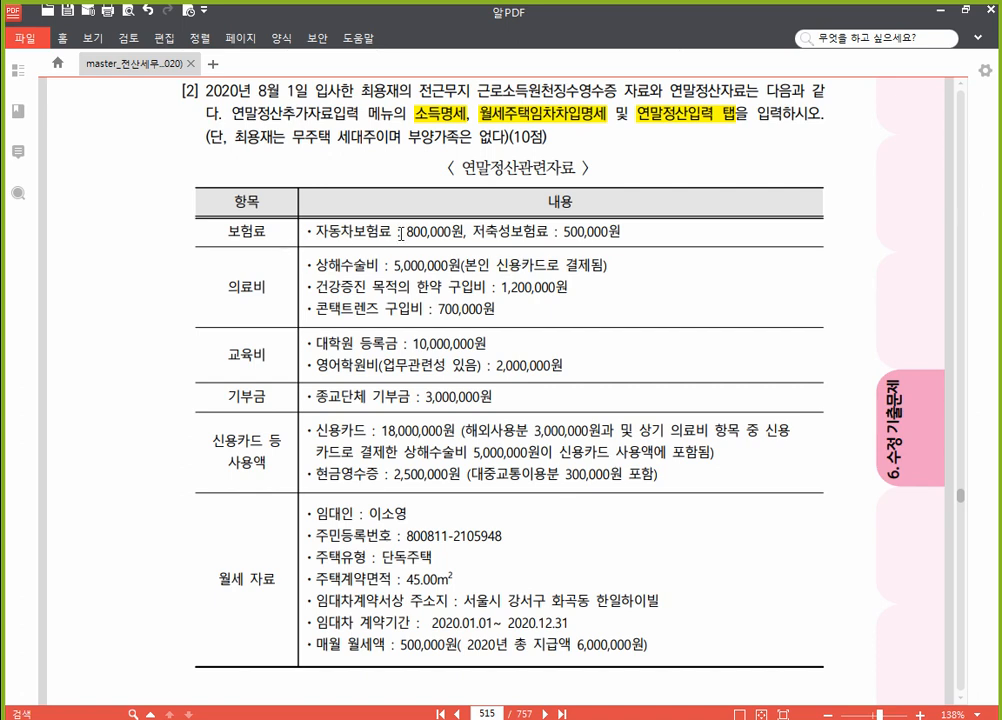
pyautogui.moveTo(472, 232); pyautogui.dragTo(622, 232)
pyautogui.click(673, 209)
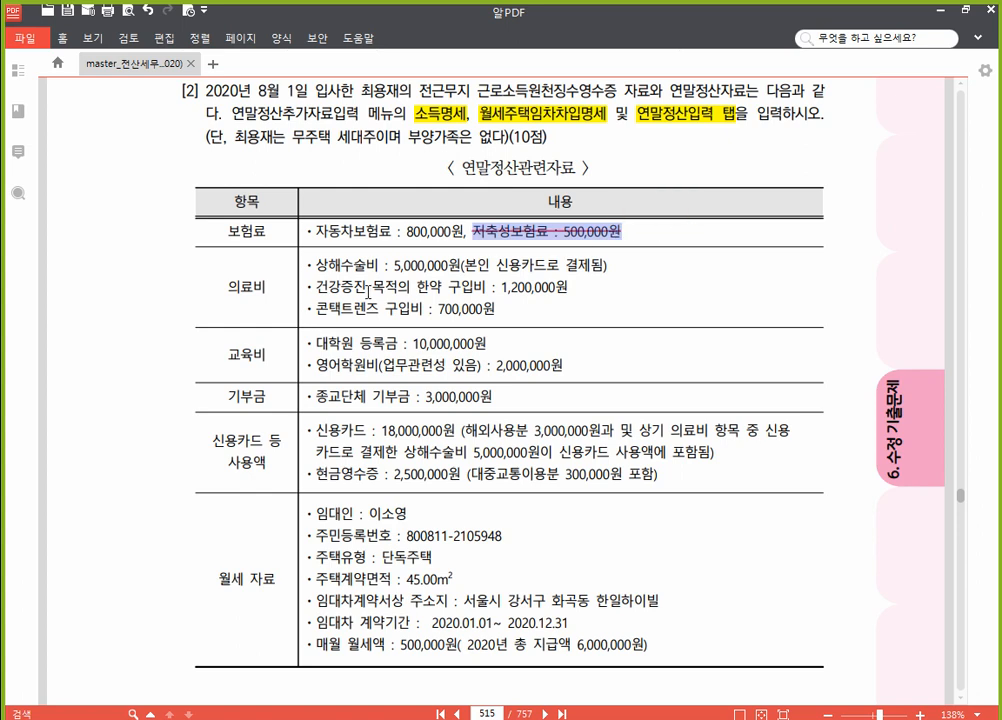
pyautogui.click(268, 233)
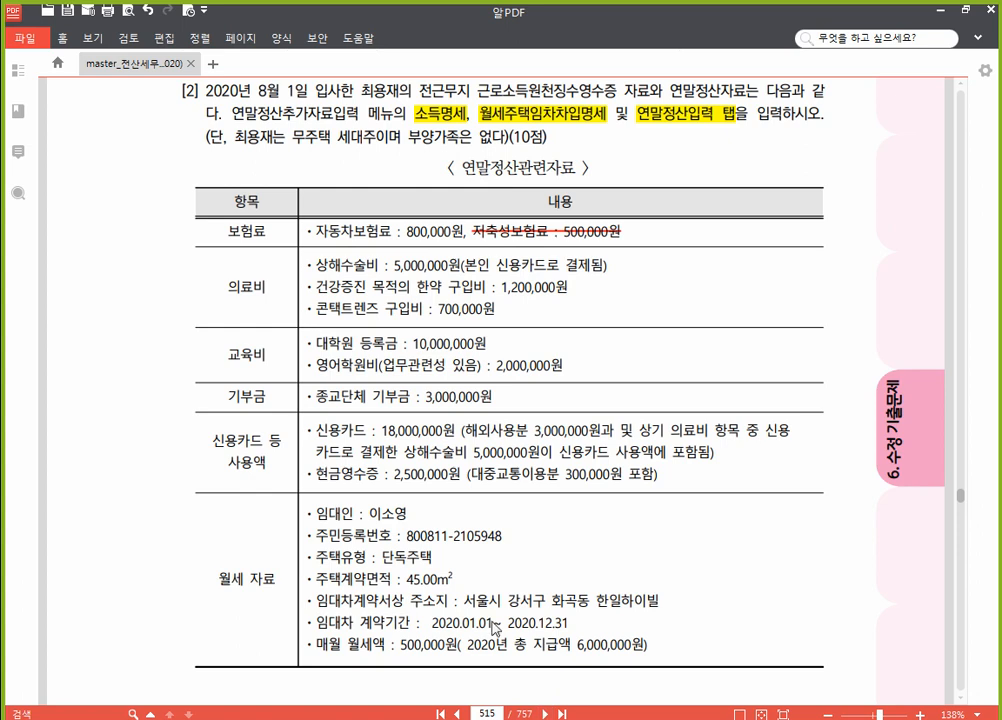
# Step: Enter 800,000 as the 60.보장성보험 일반 expense, dropping 결정세액 to 2,972,757, then return to the PDF
pyautogui.hotkey('alt', 'Tab')
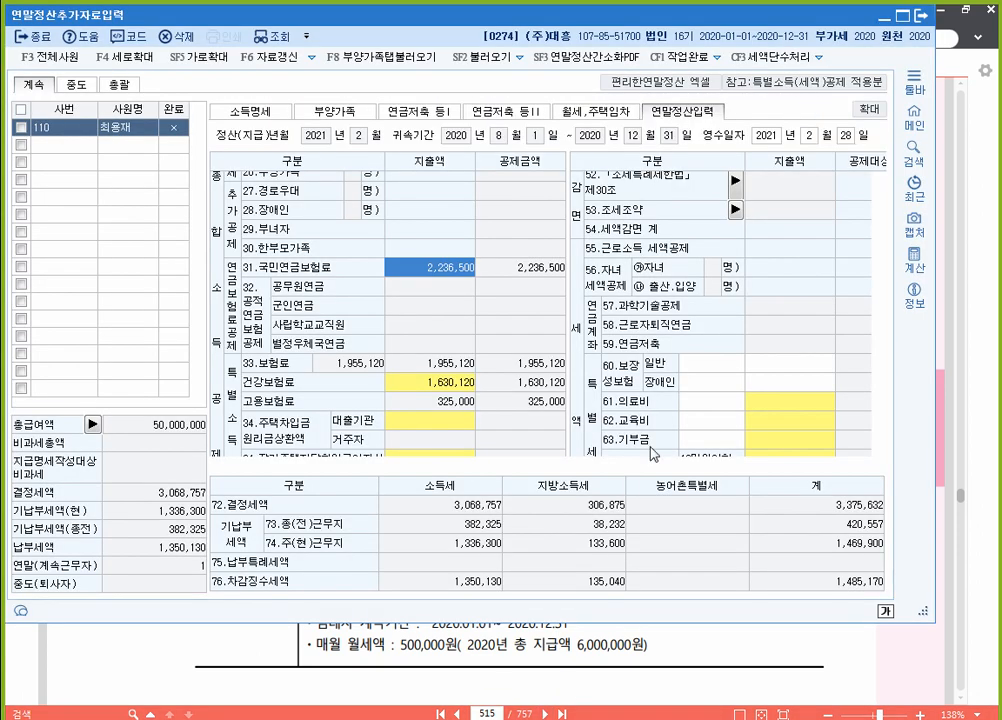
pyautogui.click(793, 365)
pyautogui.scroll(-2, 793, 365)
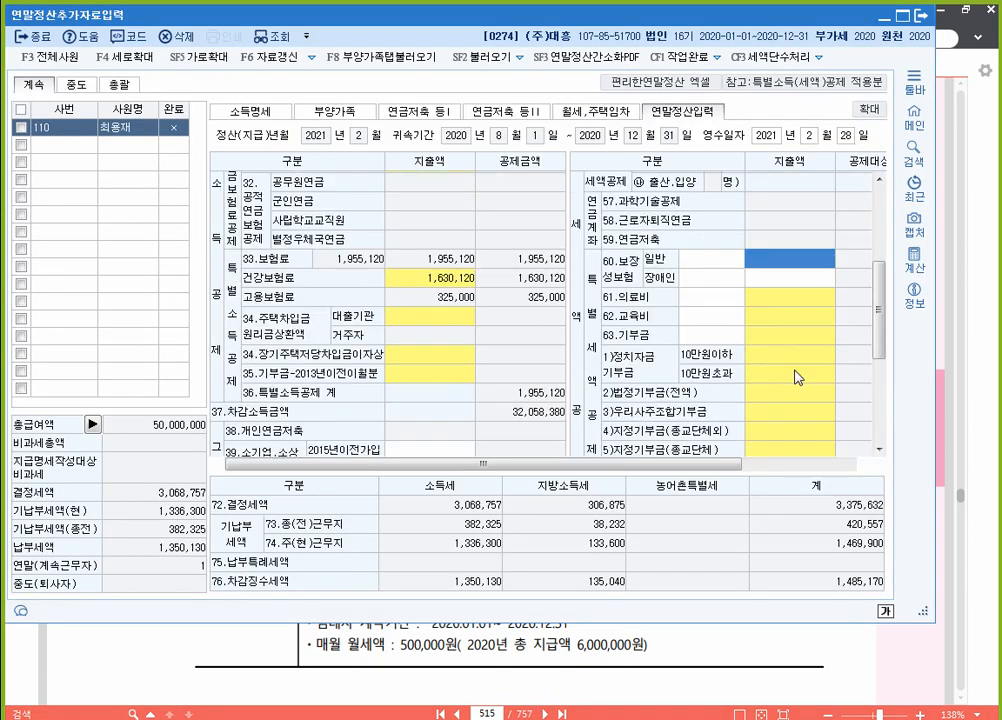
pyautogui.write('800,000')
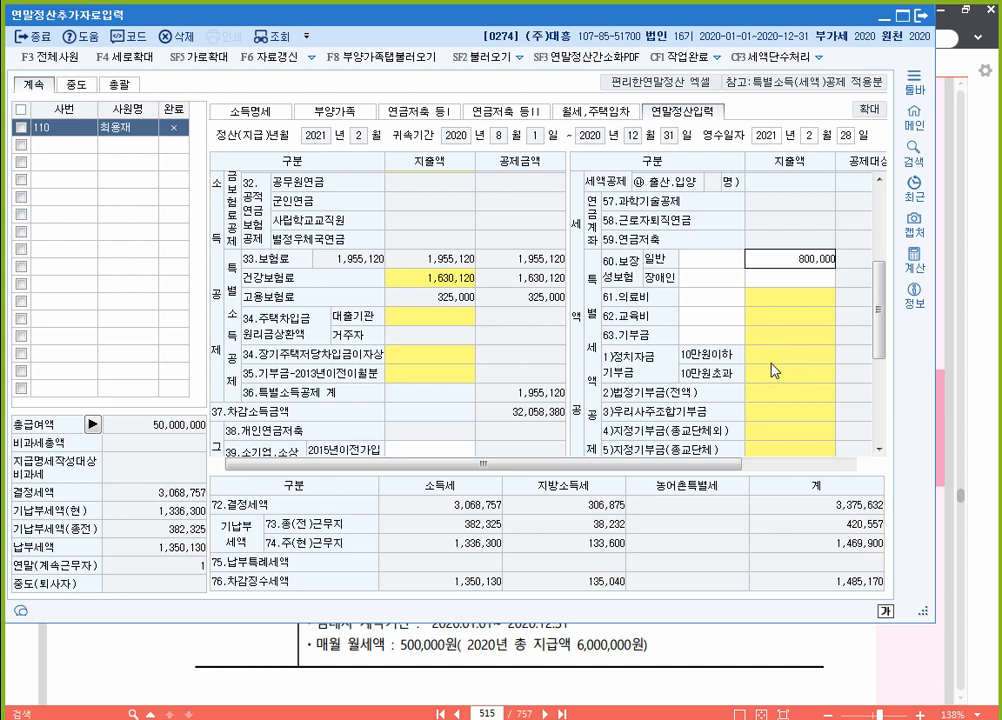
pyautogui.press('Return')
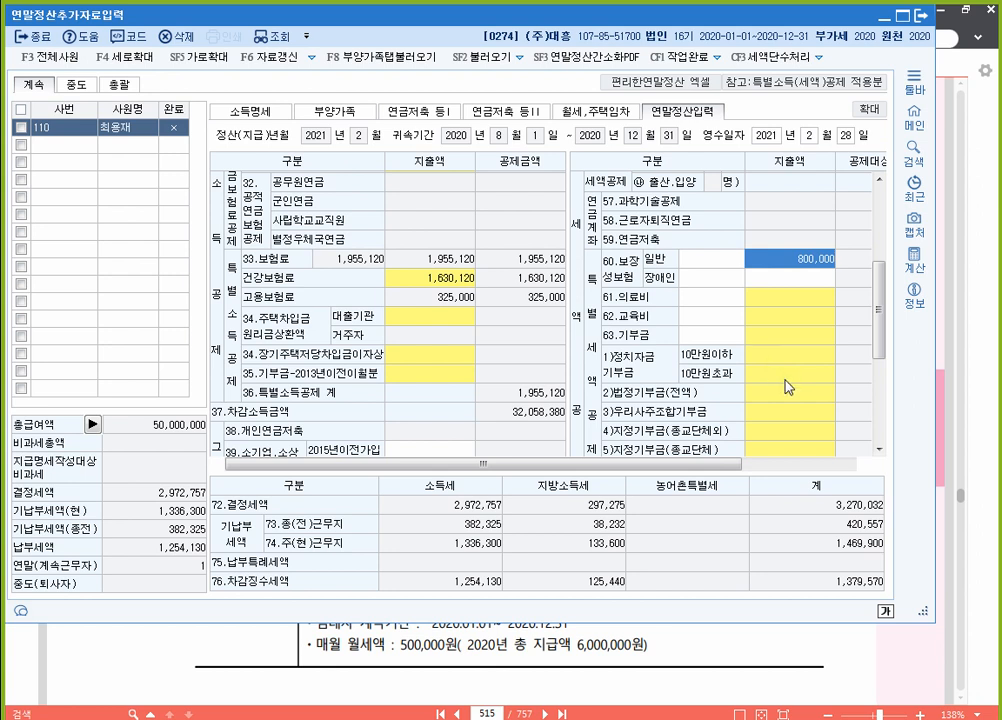
pyautogui.click(697, 662)
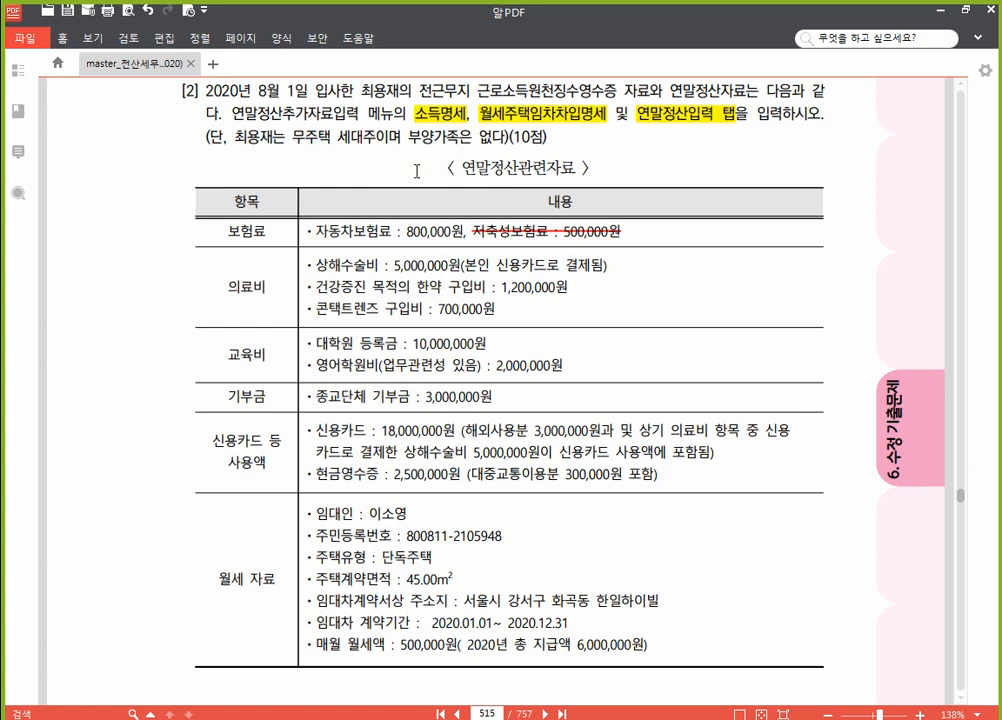
# Step: Highlight '부양가족은 없다' and strike through the 1,200,000원 한약 line in the PDF
pyautogui.moveTo(409, 136); pyautogui.dragTo(510, 136)
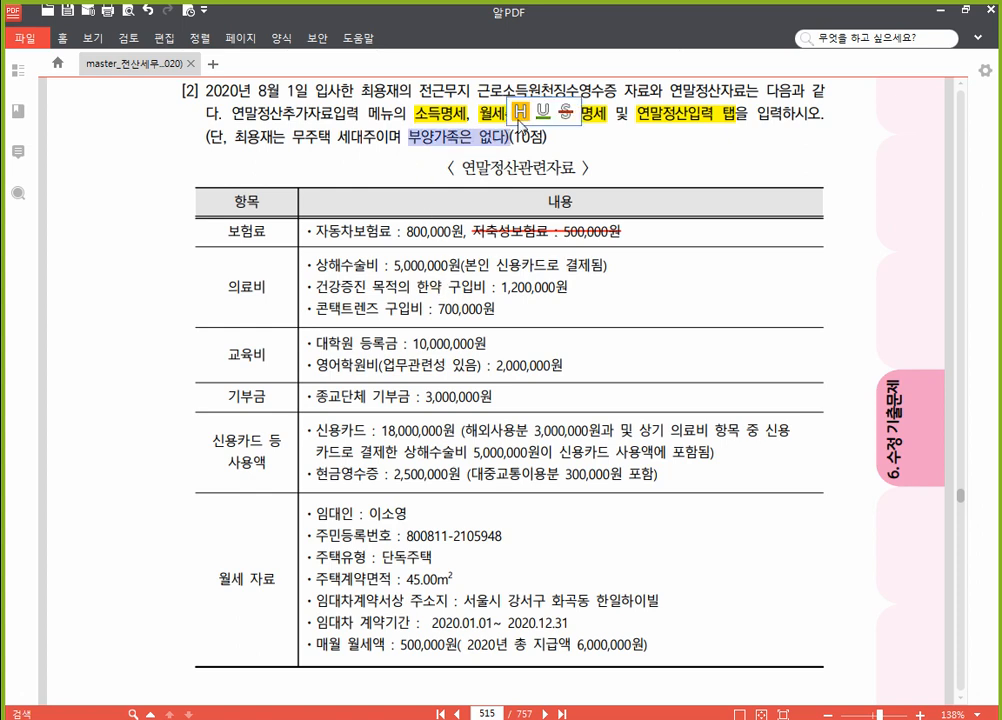
pyautogui.click(519, 112)
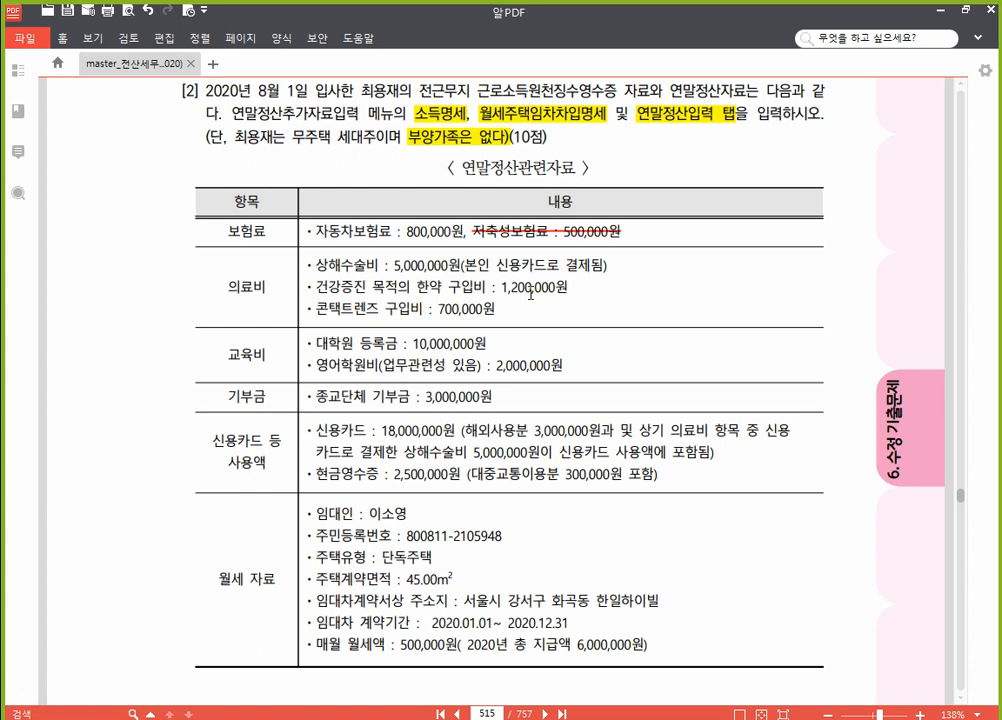
pyautogui.moveTo(571, 287); pyautogui.dragTo(306, 287)
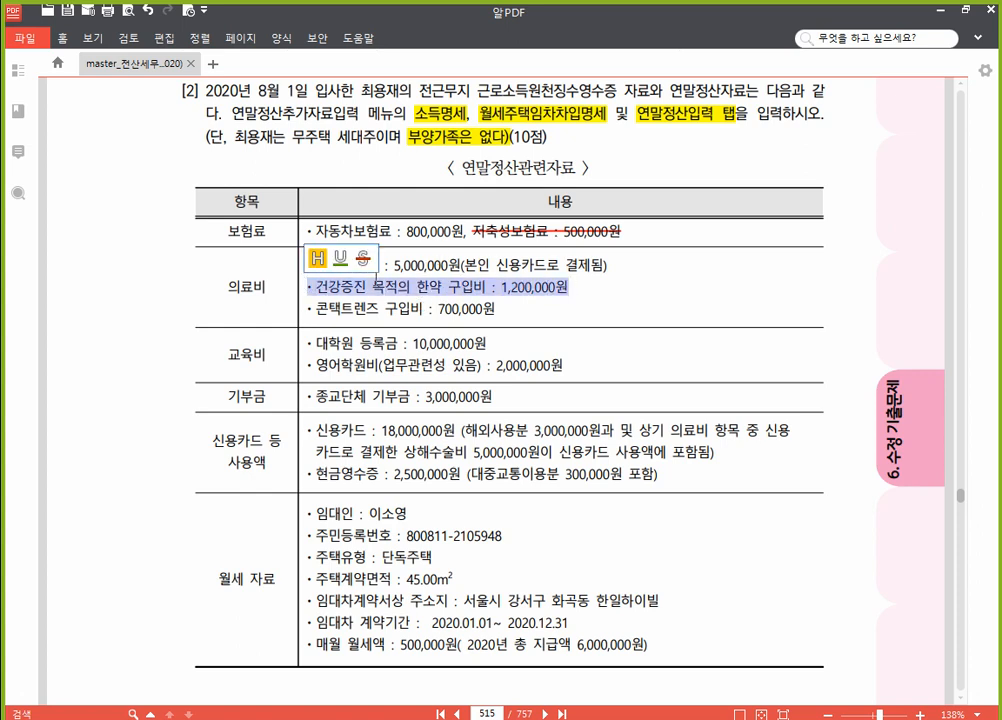
pyautogui.click(362, 262)
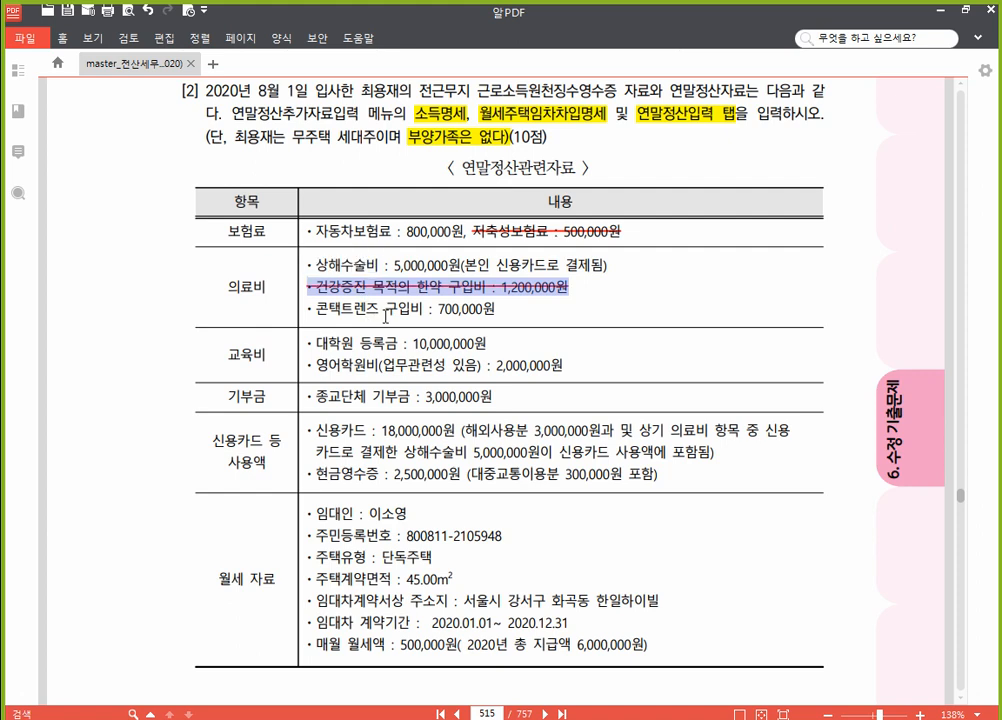
pyautogui.click(420, 310)
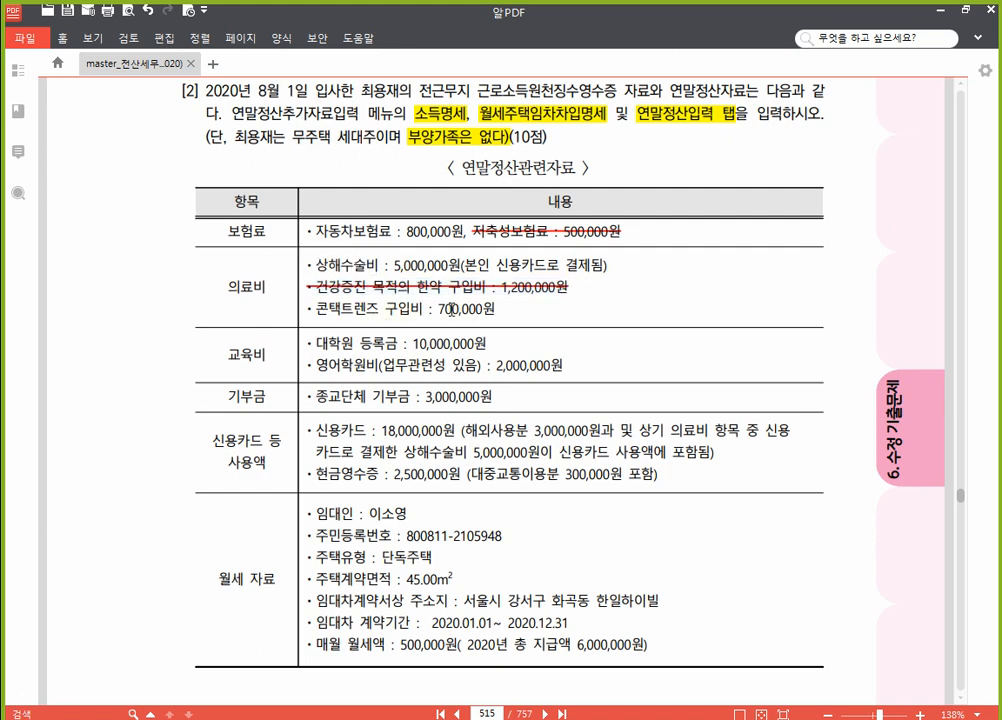
# Step: Underline the 700,000원 contact lens amount, then return to KcLep's line 61 medical expense
pyautogui.moveTo(439, 310); pyautogui.dragTo(497, 310)
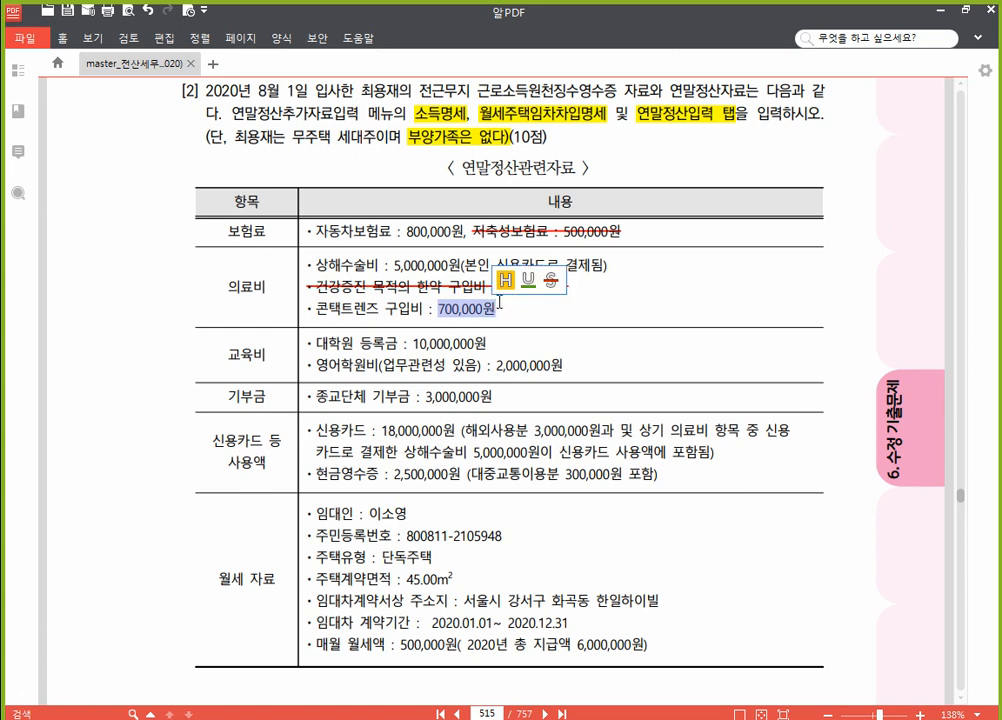
pyautogui.click(527, 281)
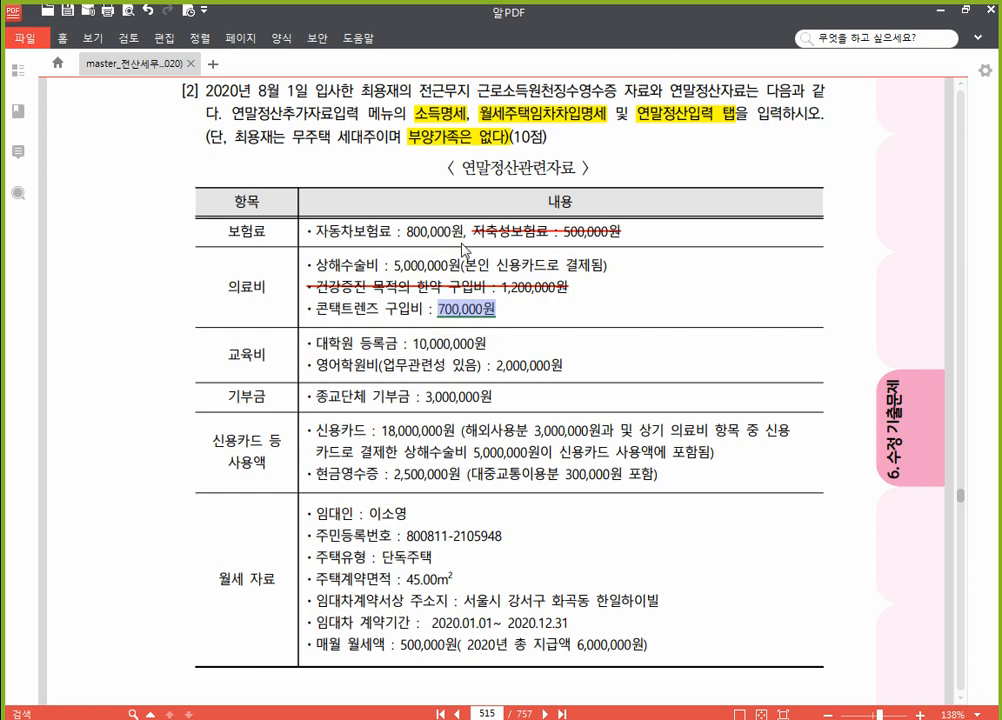
pyautogui.click(438, 258)
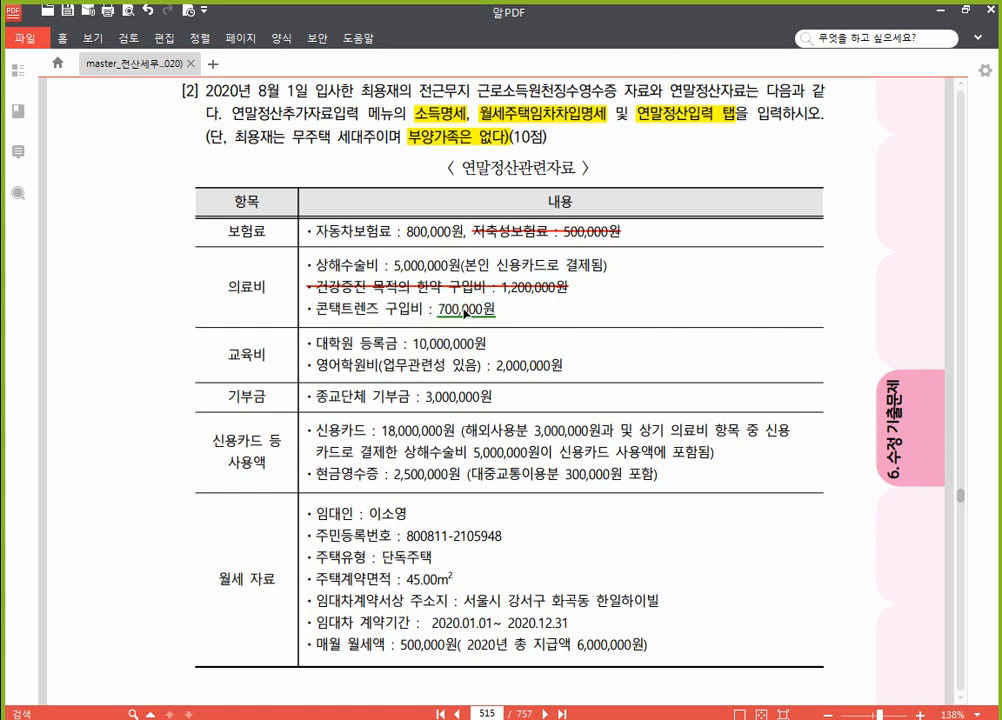
pyautogui.click(464, 309)
pyautogui.click(390, 318)
pyautogui.hotkey('alt', 'Tab')
pyautogui.click(792, 299)
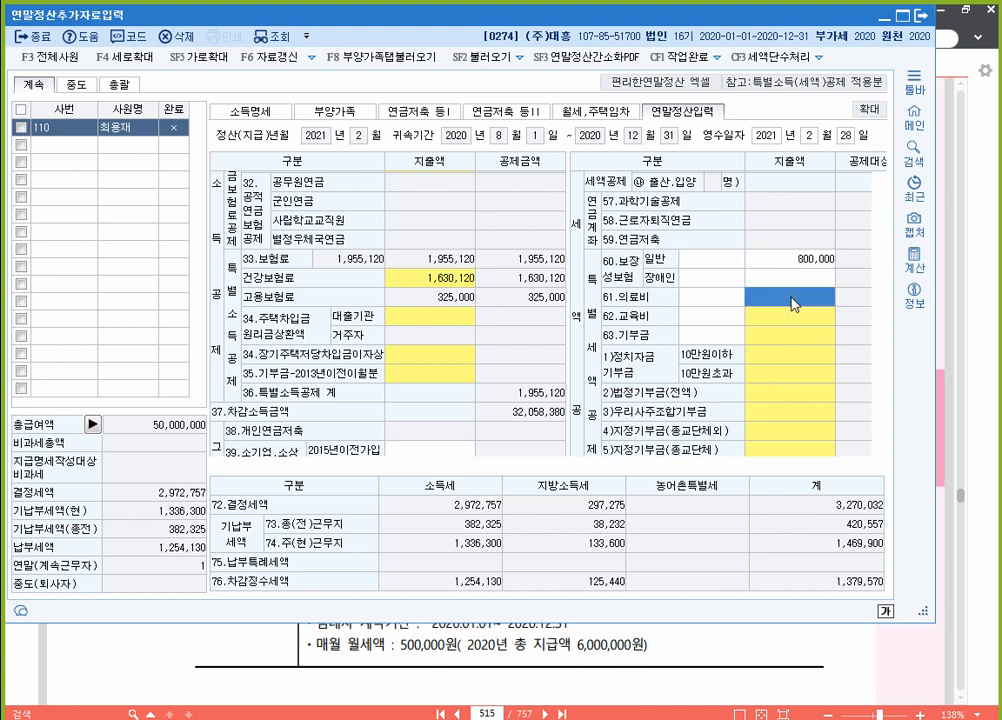
# Step: Enter 5,500,000 as the employee's own 61.의료비, dropping 결정세액 to 2,372,757
pyautogui.doubleClick(792, 299)
pyautogui.click(397, 280)
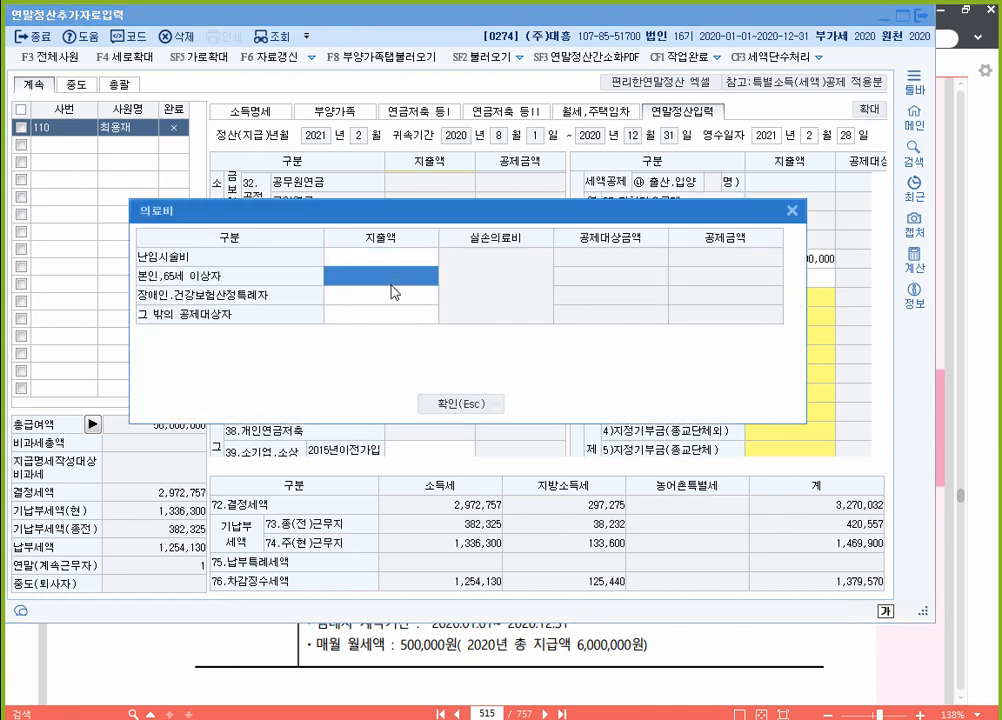
pyautogui.write('5500000')
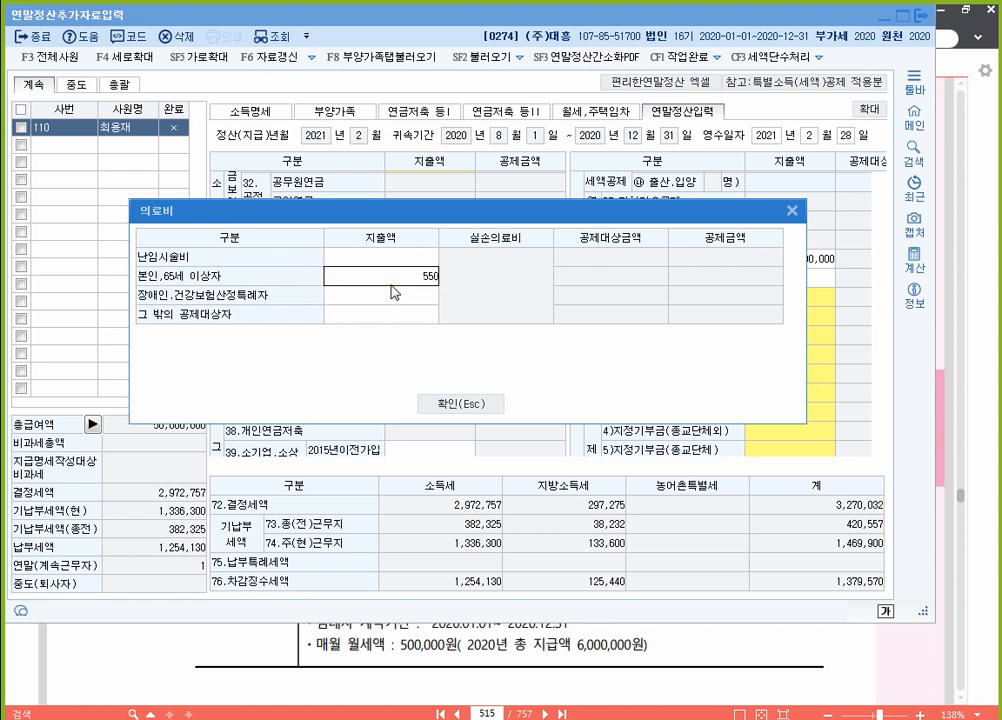
pyautogui.press('Return')
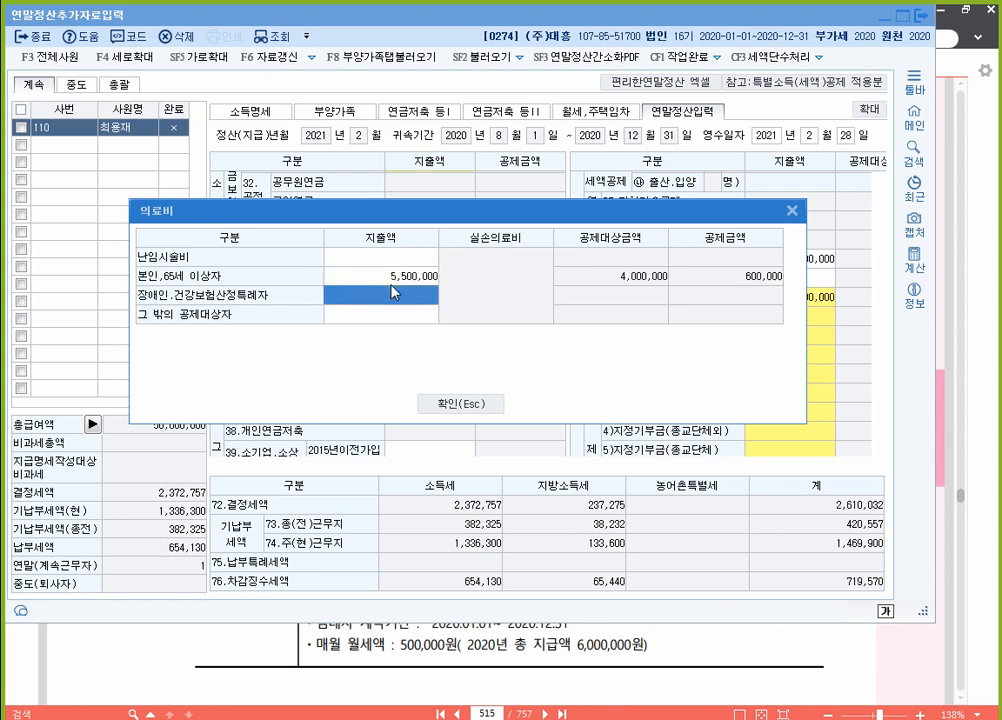
pyautogui.press('Up')
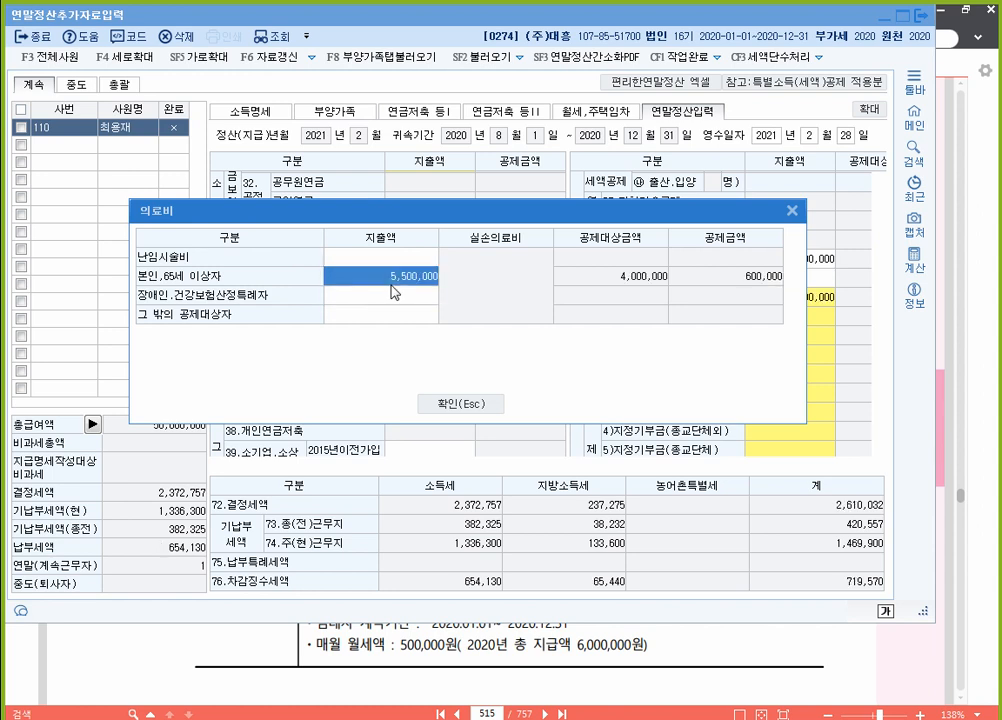
pyautogui.click(461, 404)
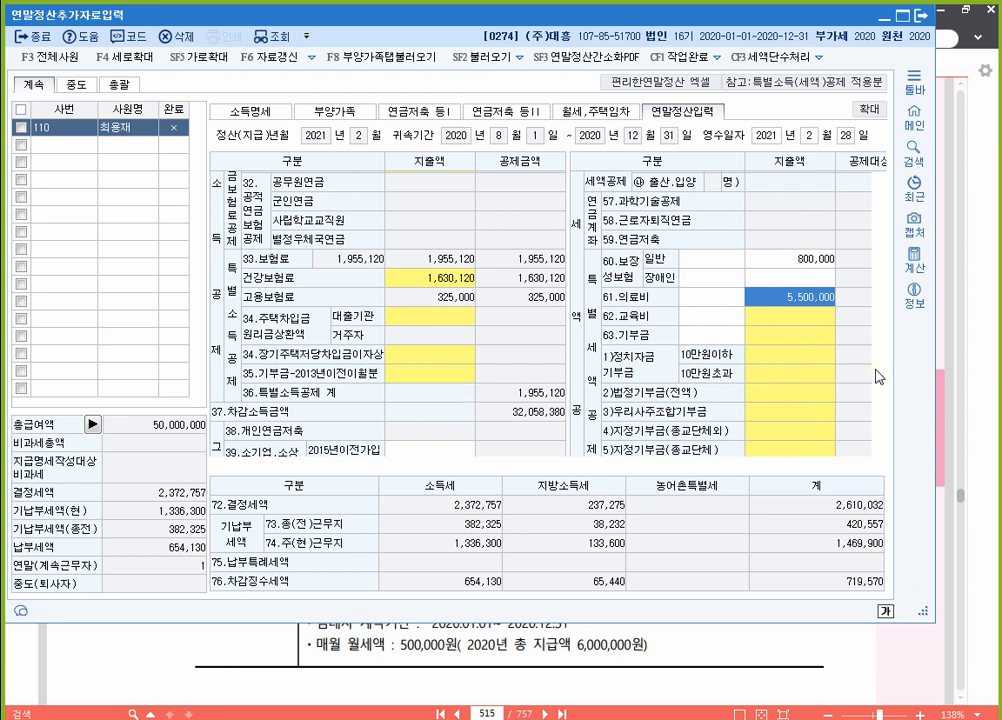
pyautogui.click(995, 342)
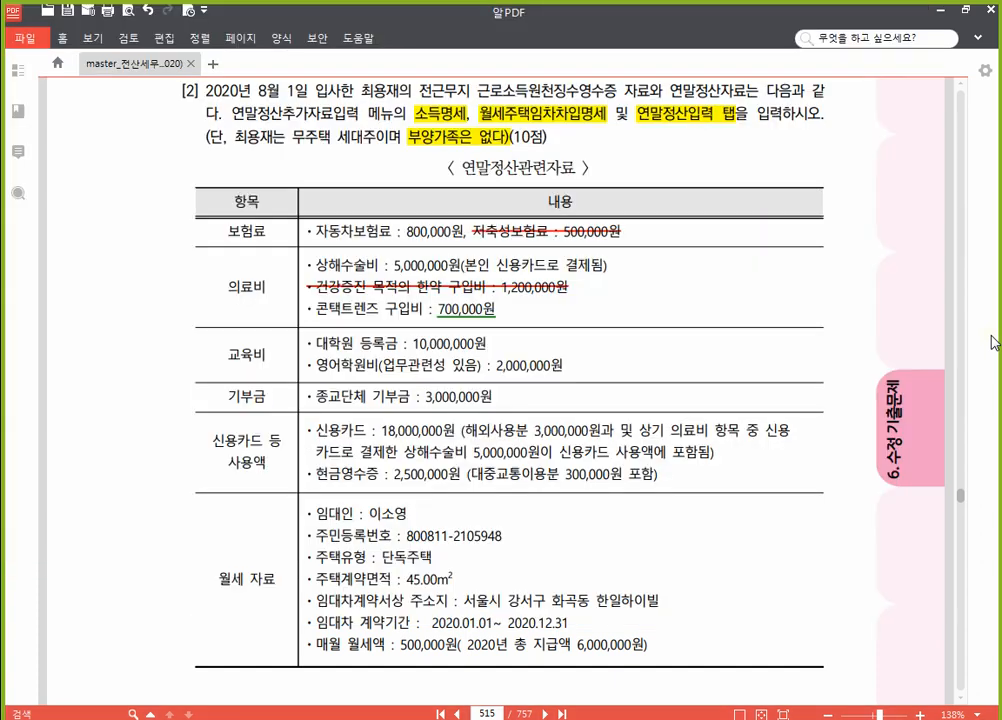
# Step: Strike through the 2,000,000원 영어학원비 line under education, then return to the tax form
pyautogui.scroll(-2, 443, 340)
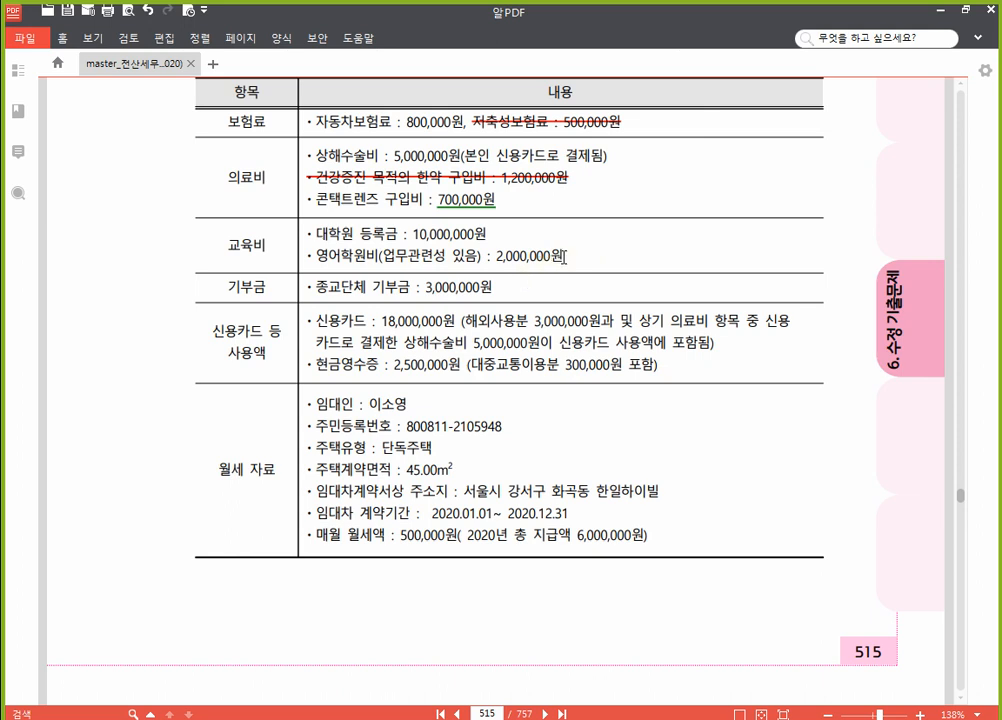
pyautogui.moveTo(564, 256); pyautogui.dragTo(312, 259)
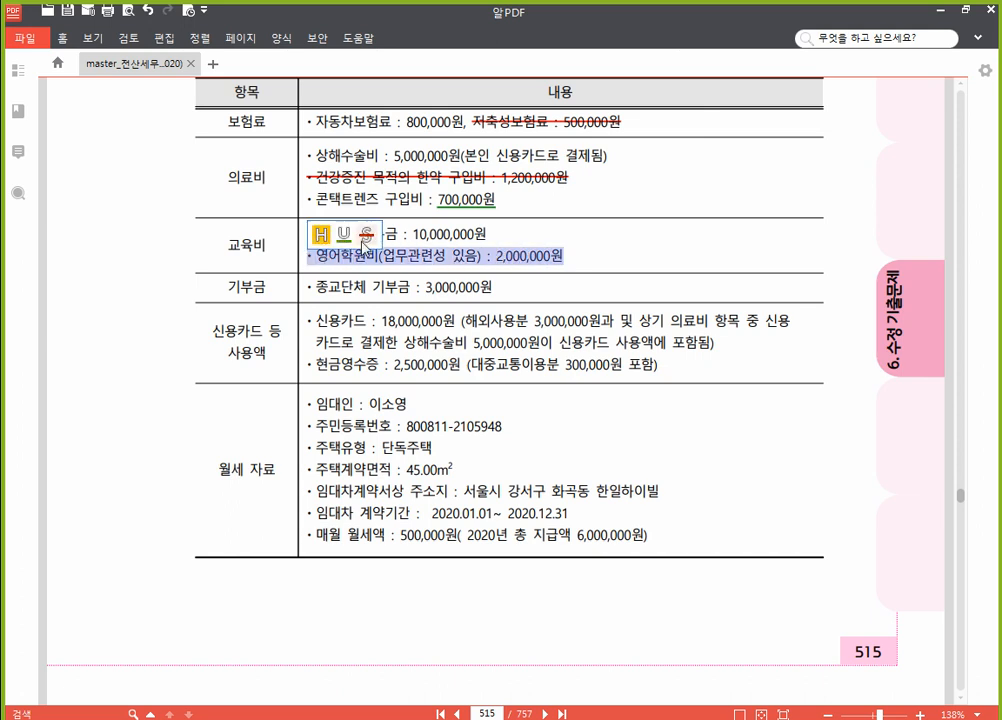
pyautogui.click(350, 234)
pyautogui.click(459, 234)
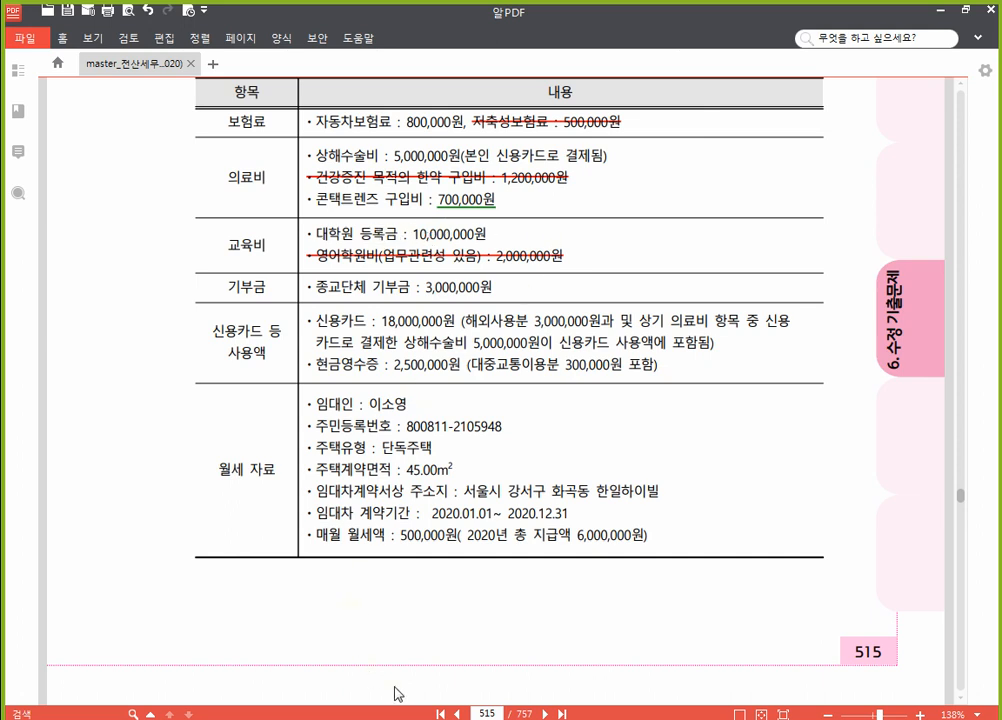
pyautogui.click(525, 717)
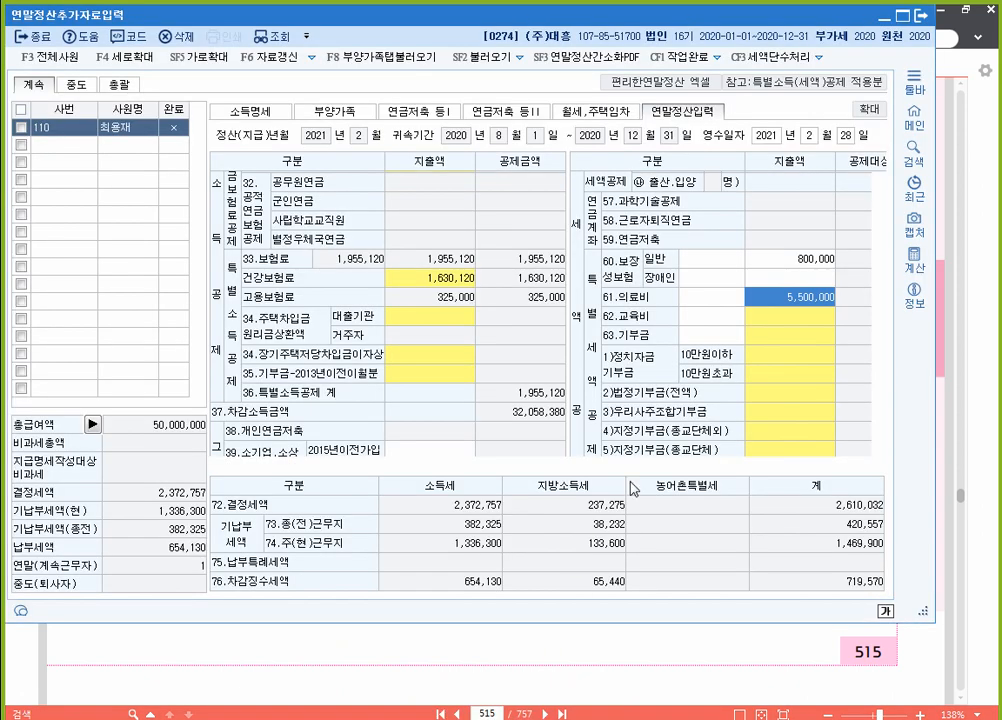
# Step: Enter 10,000,000 as the employee's own 62.교육비 tuition, cutting 결정세액 to 872,757
pyautogui.click(796, 321)
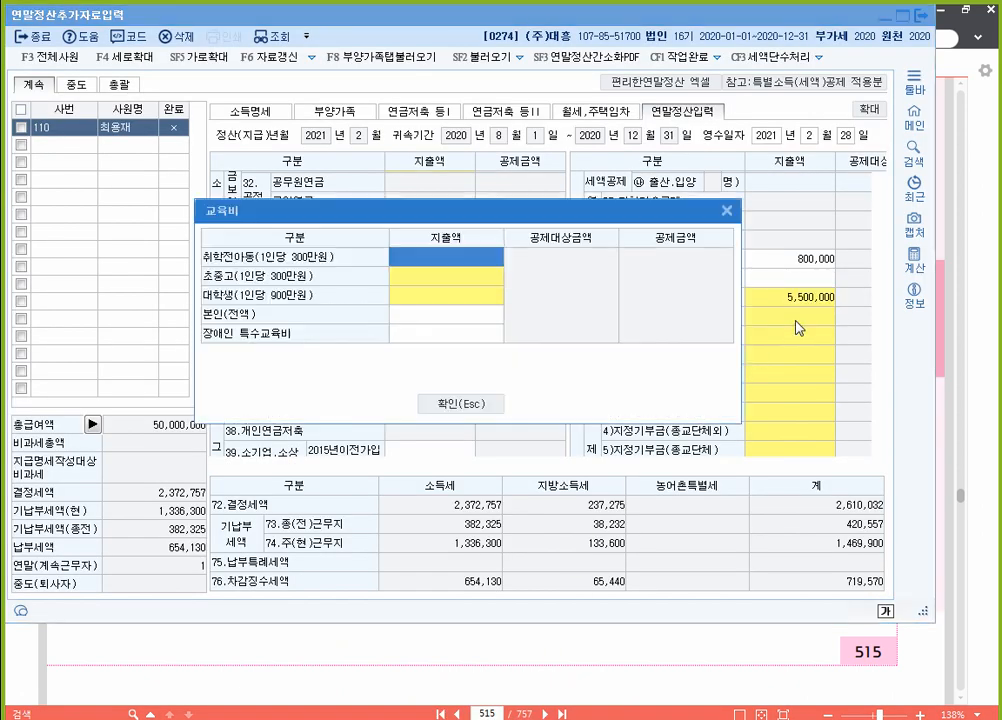
pyautogui.click(481, 317)
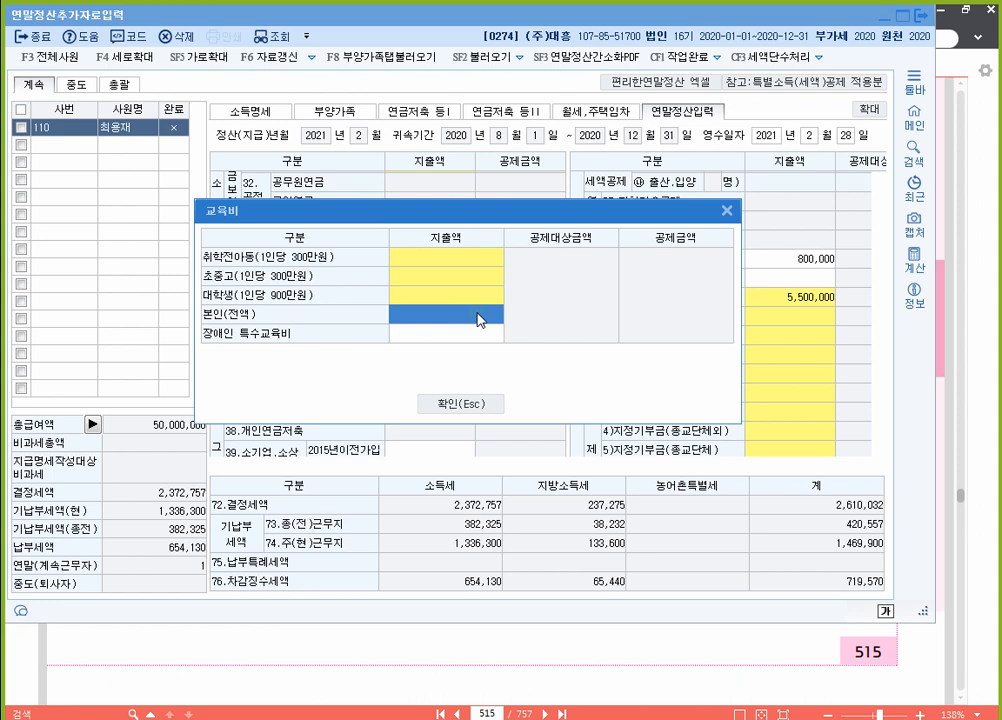
pyautogui.write('10,000,000')
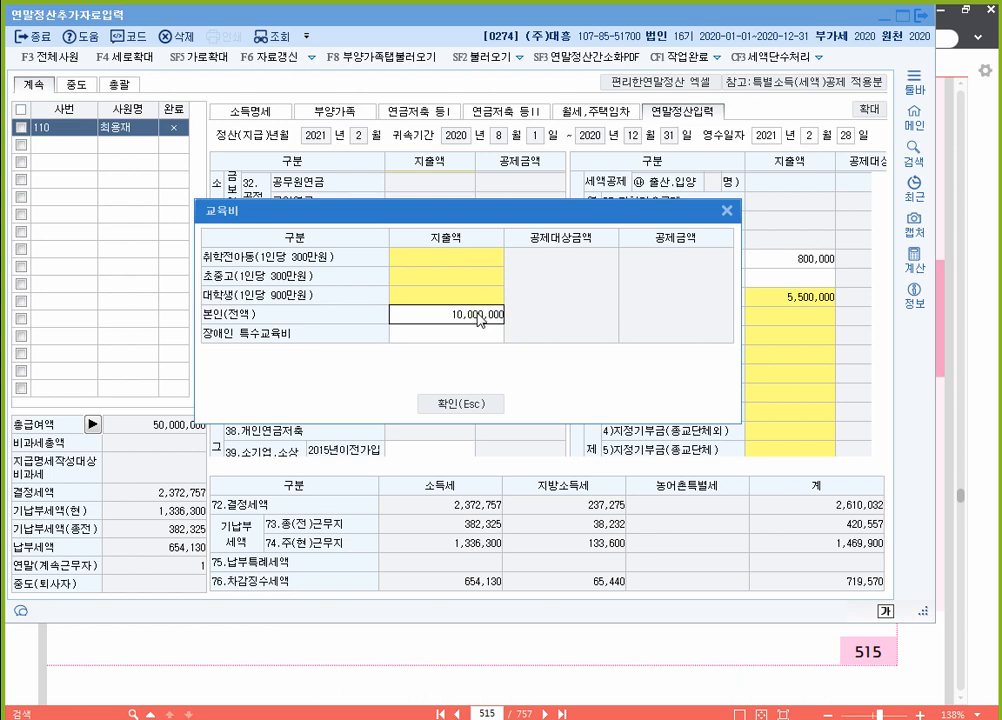
pyautogui.press('Return')
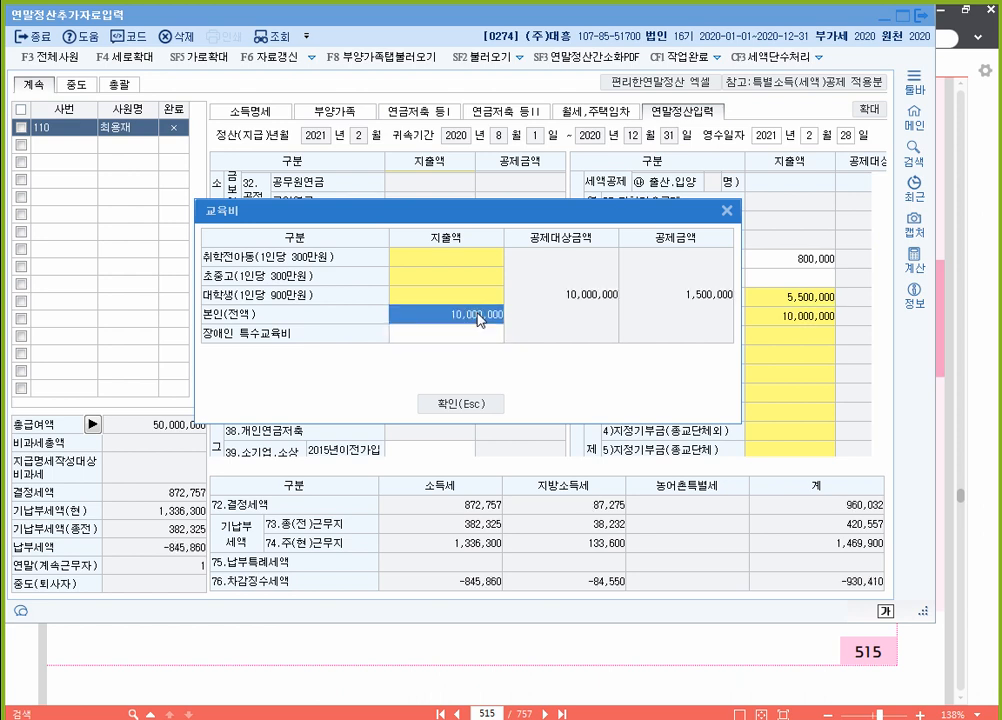
pyautogui.click(460, 404)
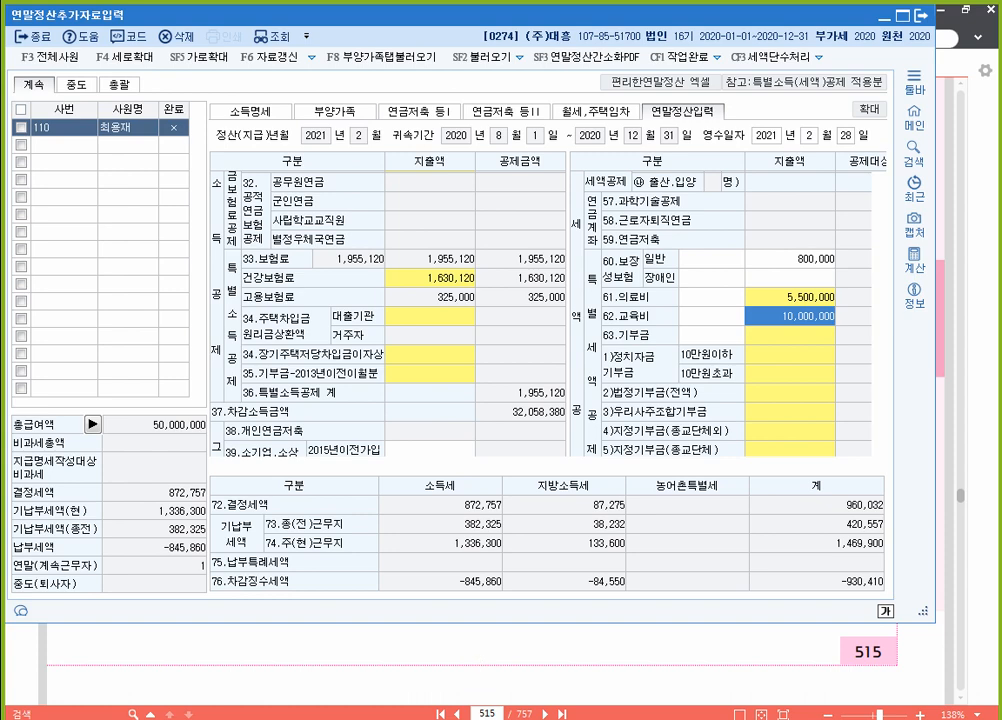
pyautogui.hotkey('alt', 'Tab')
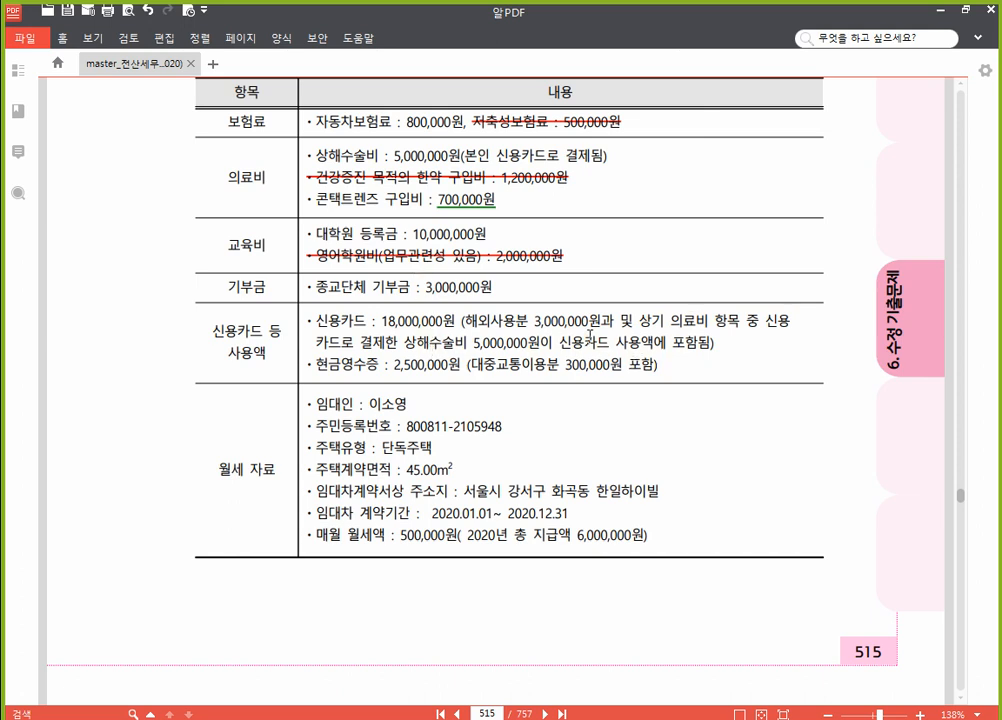
# Step: Strike through '(해외사용분 3,000,000원' in the 신용카드 row, then return to the deduction grid
pyautogui.moveTo(461, 321); pyautogui.dragTo(594, 316)
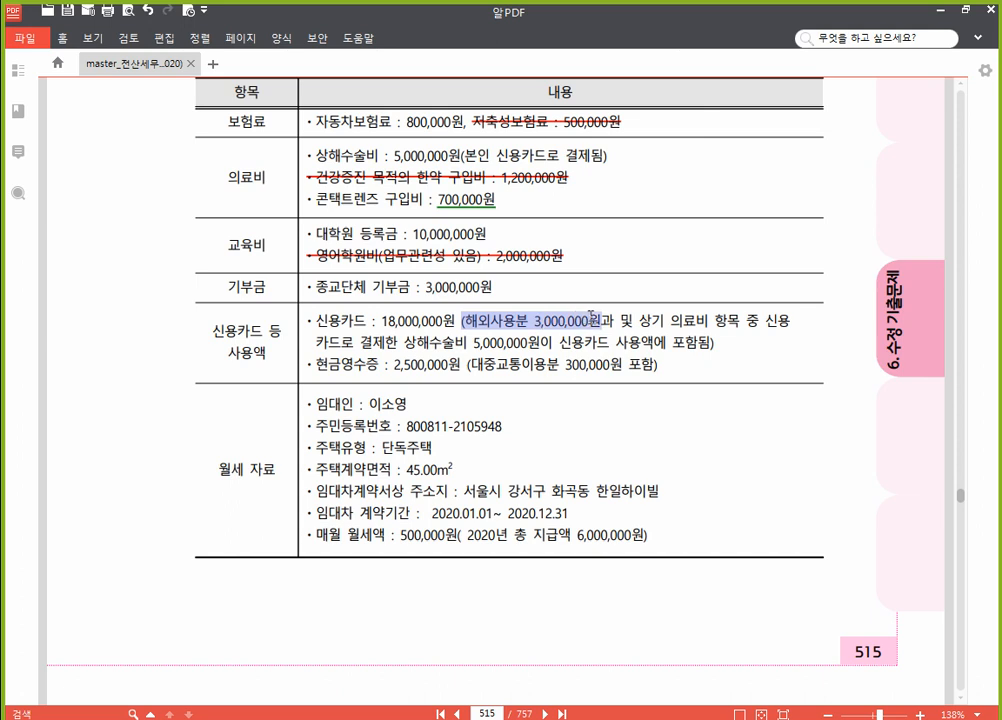
pyautogui.click(651, 292)
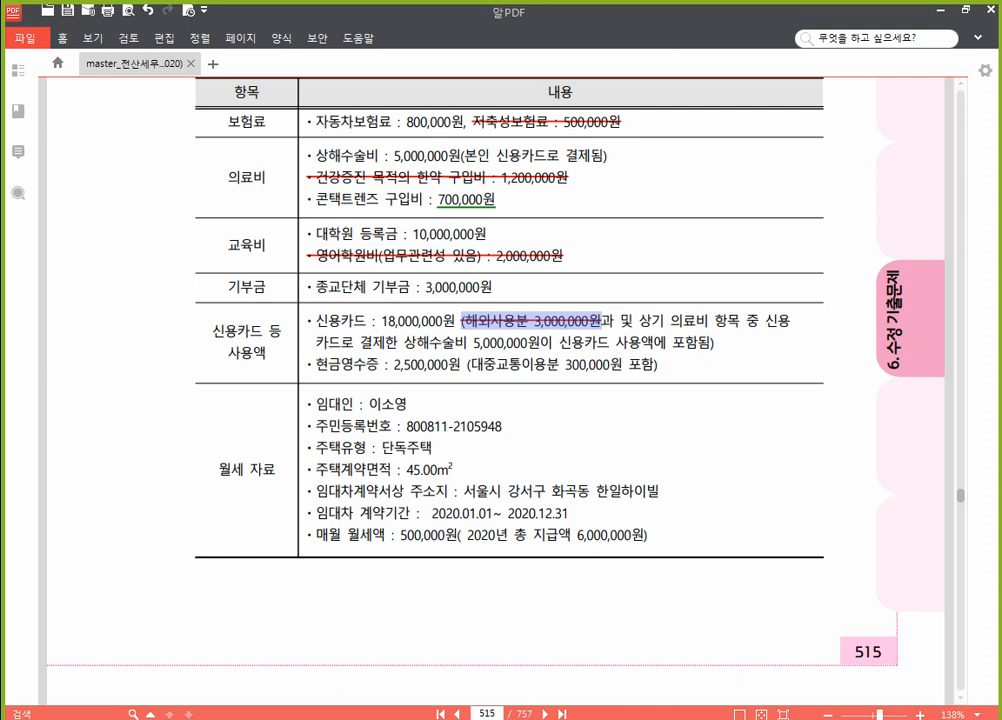
pyautogui.click(557, 348)
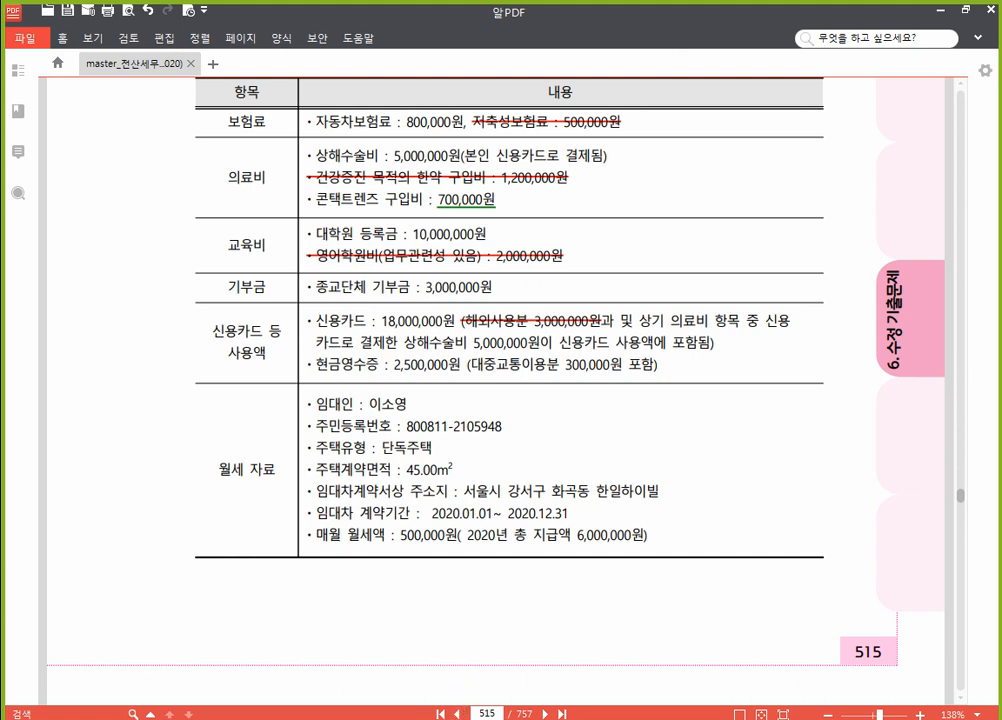
pyautogui.click(450, 719)
pyautogui.click(396, 371)
# Step: Enter 15,000,000 as the credit card amount in the line 42 card deduction breakdown
pyautogui.scroll(-3, 396, 365)
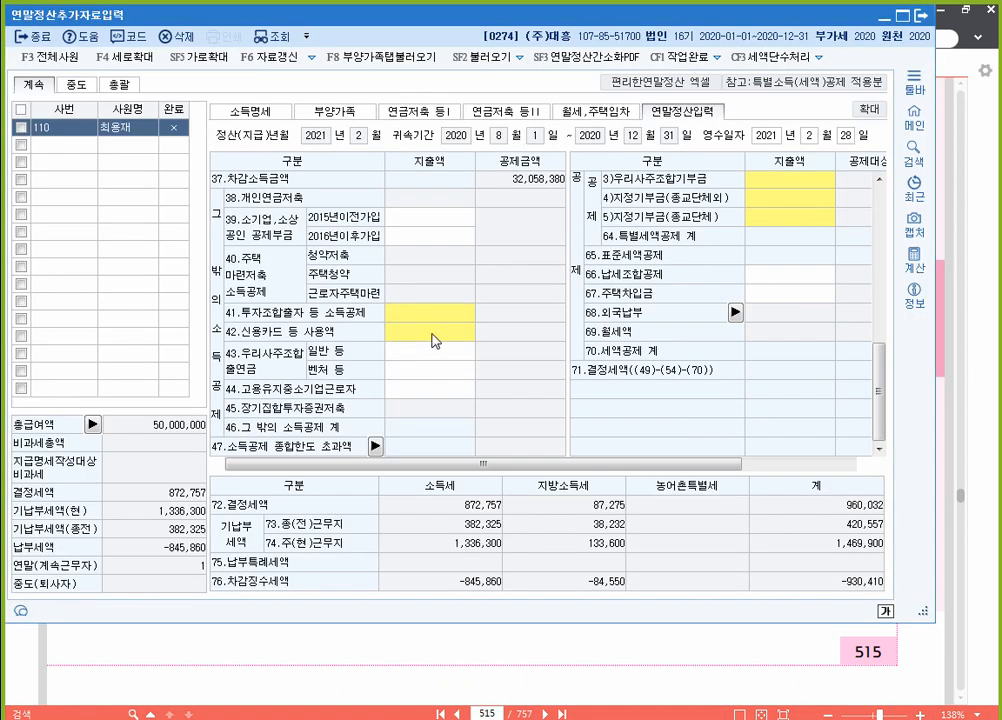
pyautogui.click(437, 335)
pyautogui.doubleClick(437, 335)
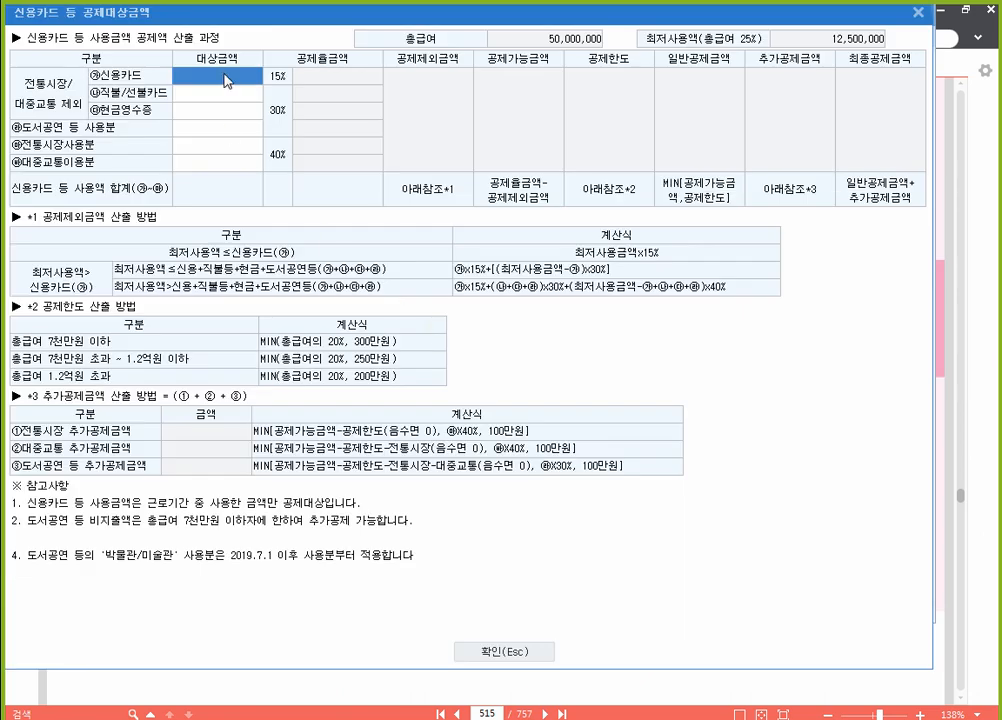
pyautogui.write('15,000,000')
pyautogui.press('Return')
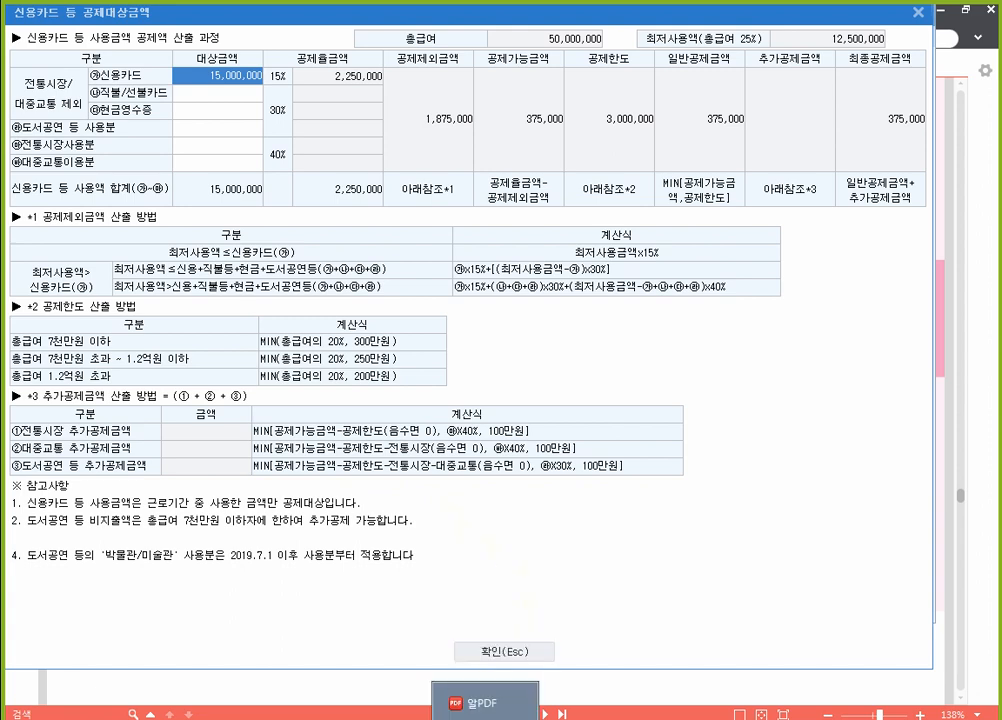
# Step: After checking the PDF, enter 2,200,000 cash receipts and 300,000 public transport
pyautogui.click(485, 703)
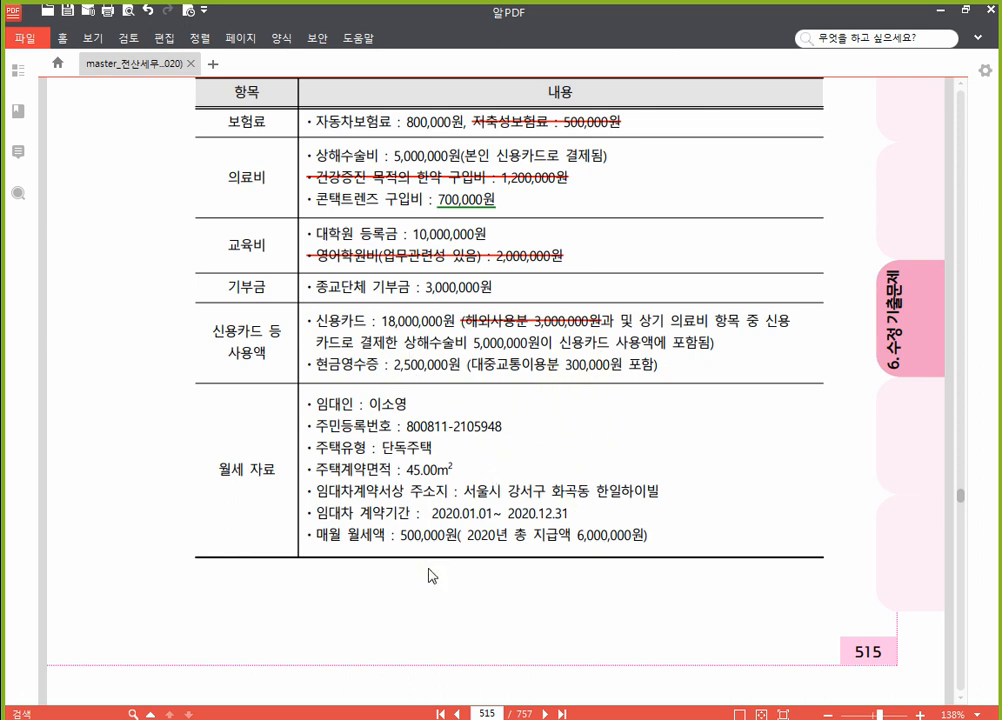
pyautogui.click(488, 719)
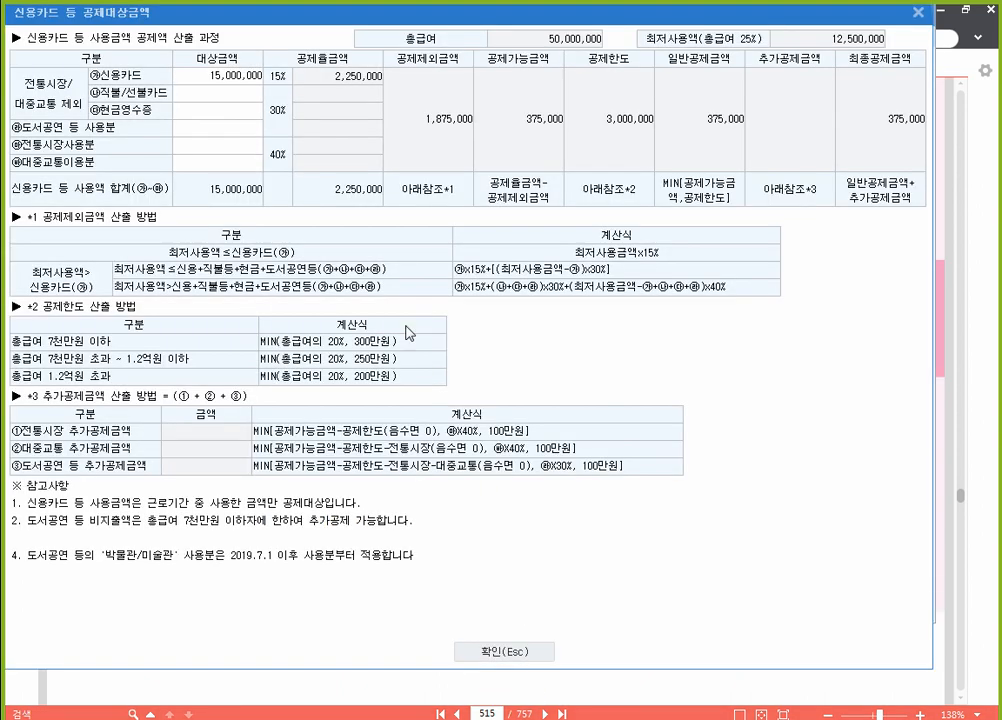
pyautogui.click(235, 120)
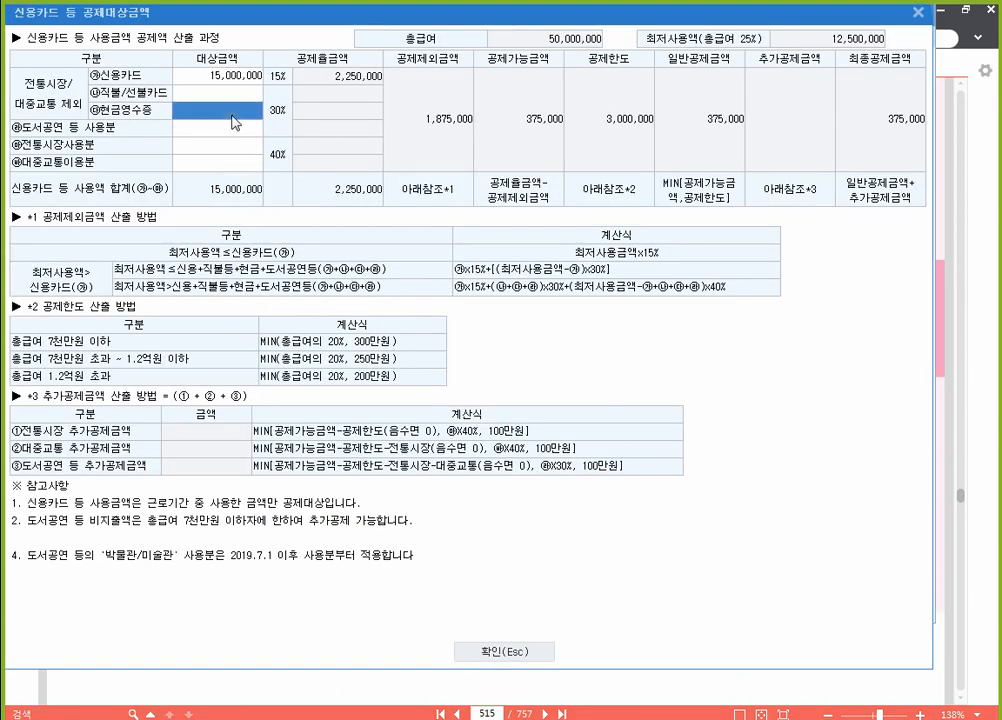
pyautogui.write('2200000')
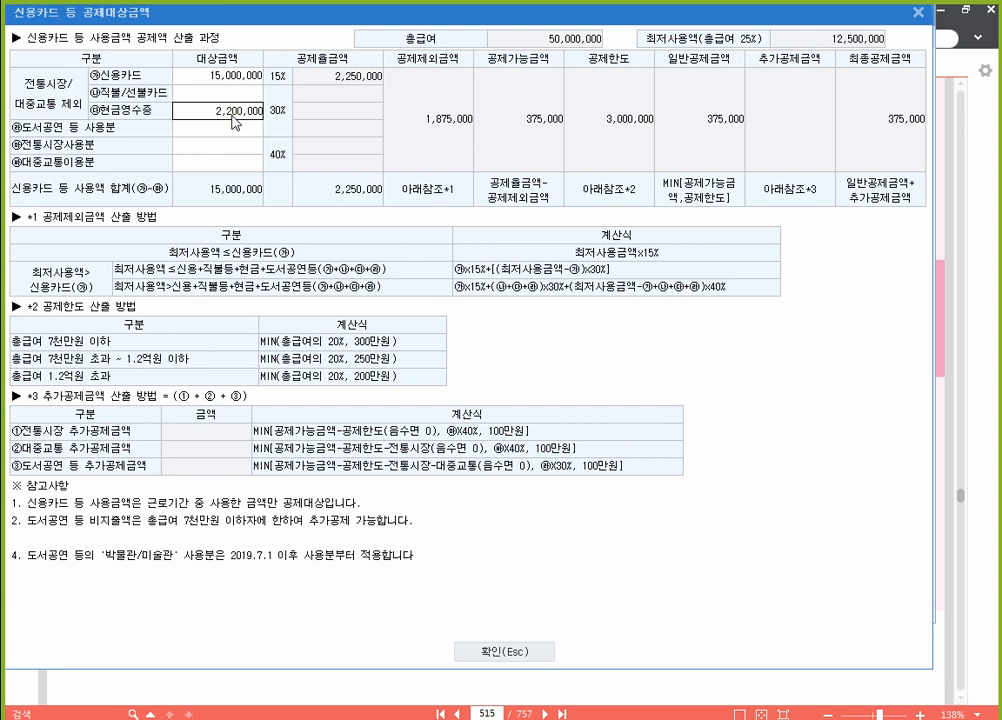
pyautogui.press('Return')
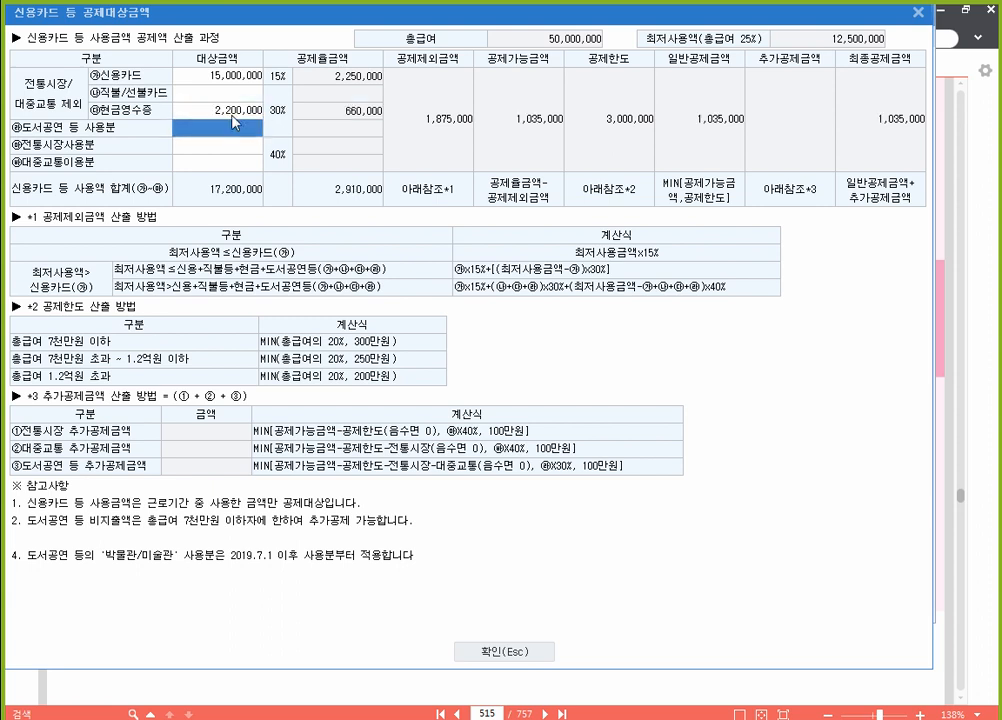
pyautogui.press('Down')
pyautogui.press('Down')
pyautogui.press('Down')
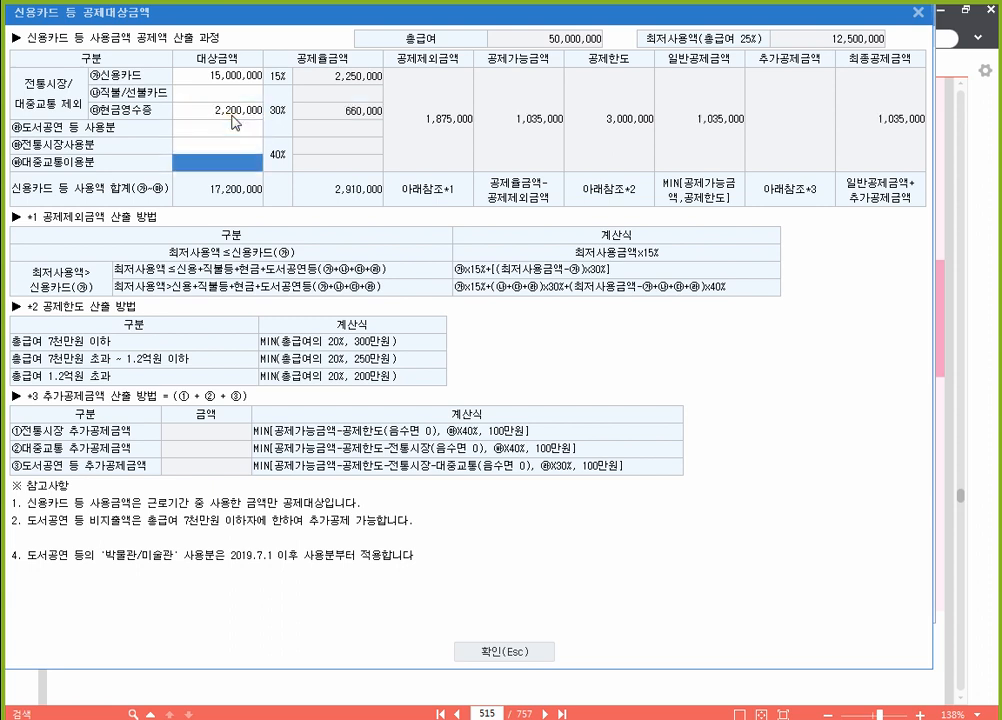
pyautogui.write('3000000')
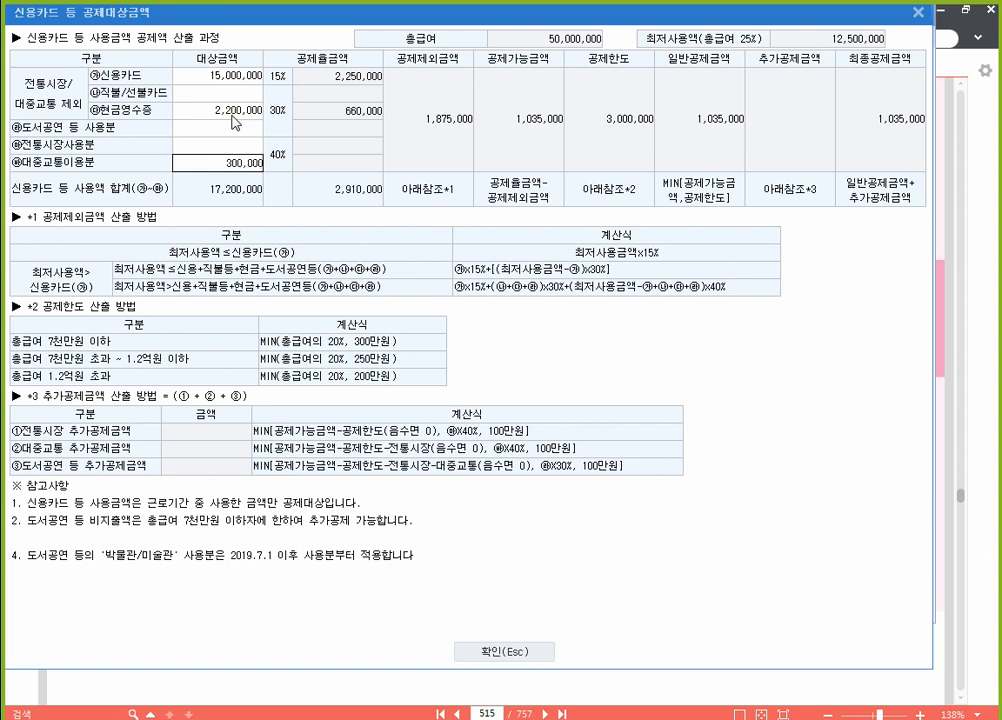
pyautogui.press('Return')
# Step: Confirm the card total of 17,500,000 with a 1,155,000 deduction, then view the PDF's 월세 details
pyautogui.click(237, 113)
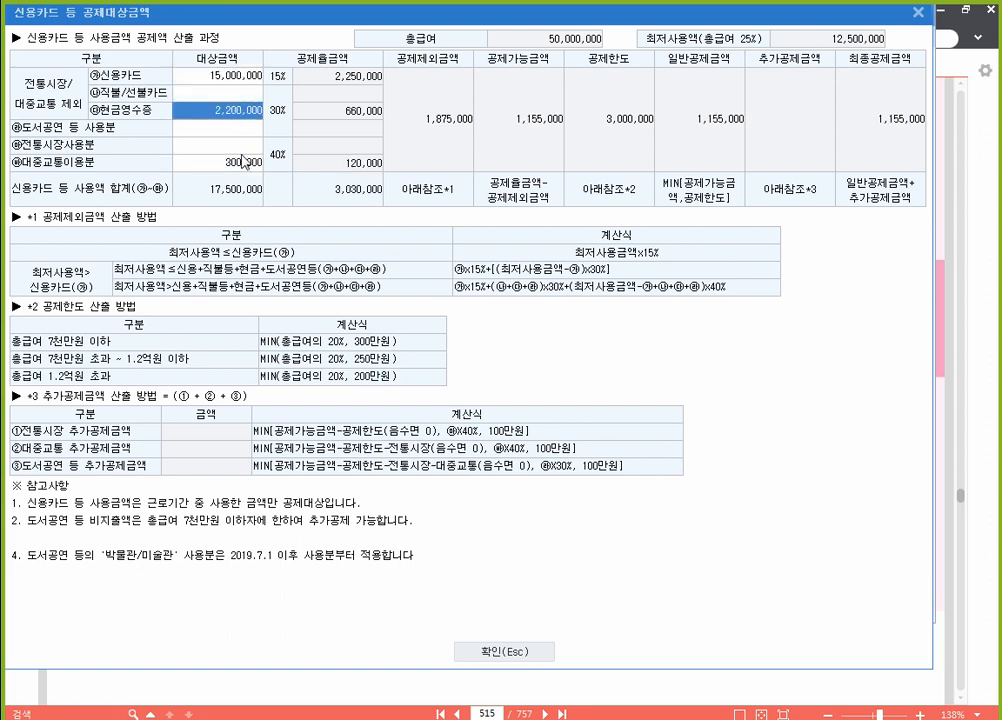
pyautogui.click(244, 164)
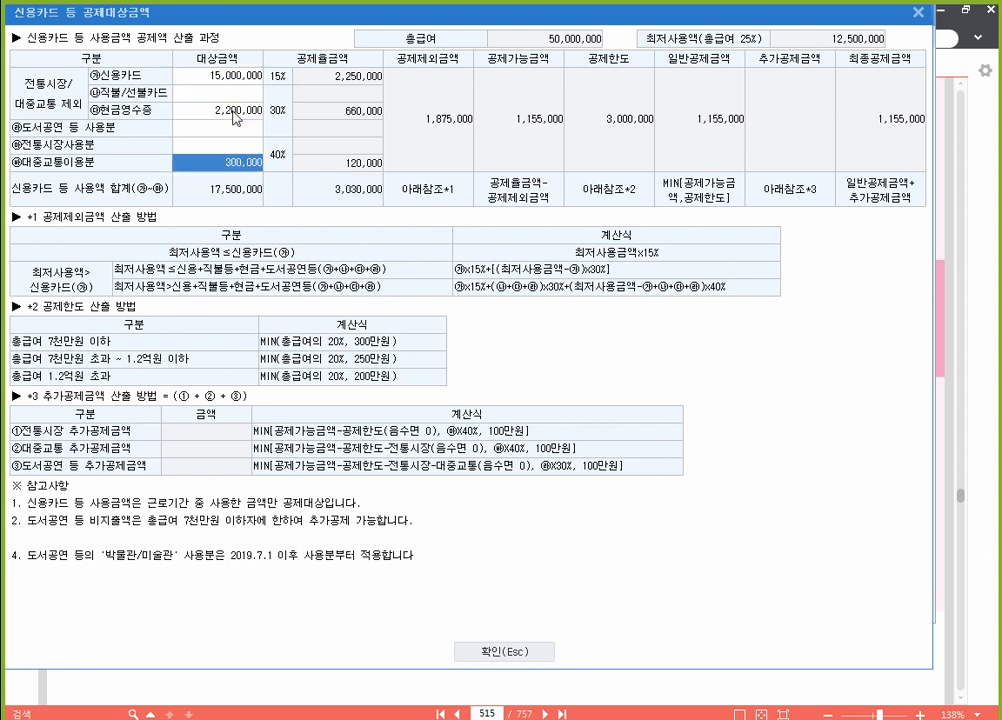
pyautogui.click(200, 110)
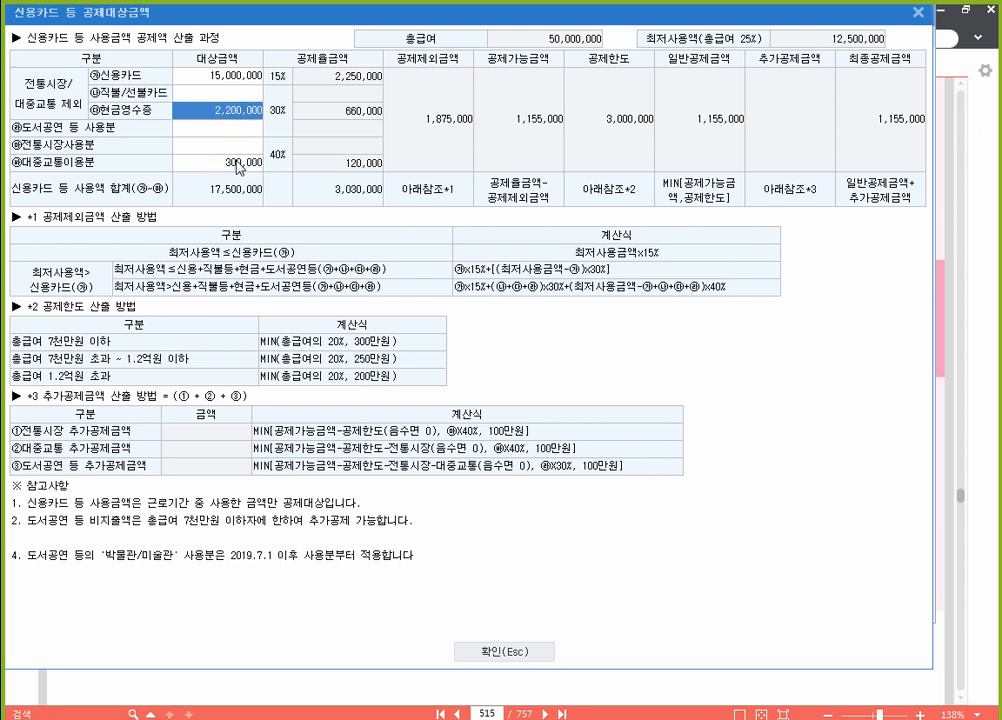
pyautogui.click(190, 162)
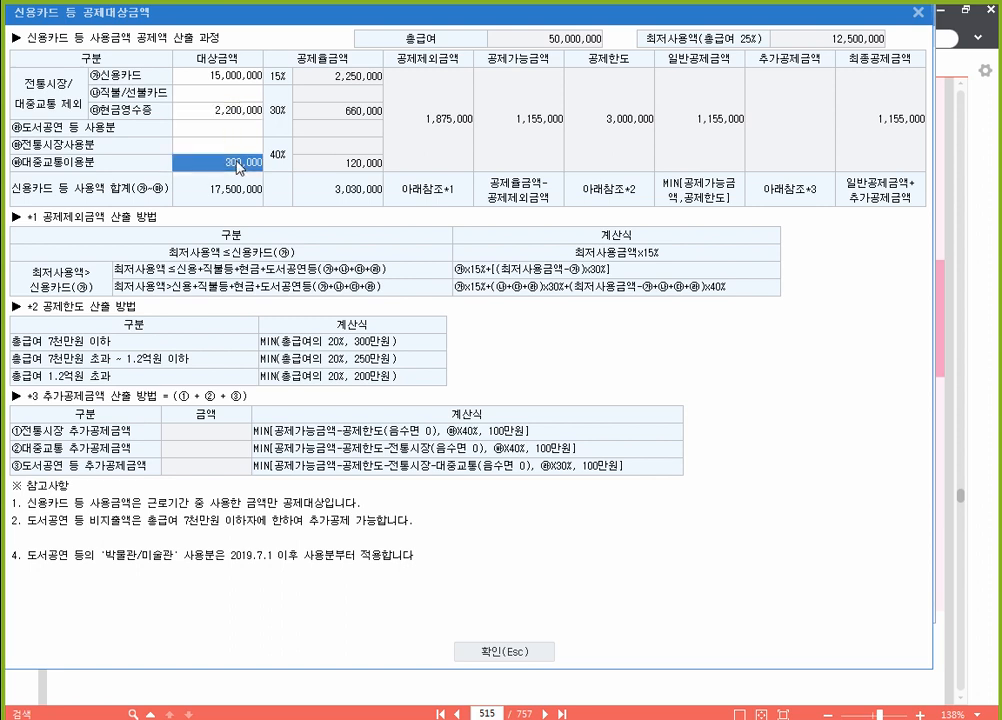
pyautogui.click(513, 652)
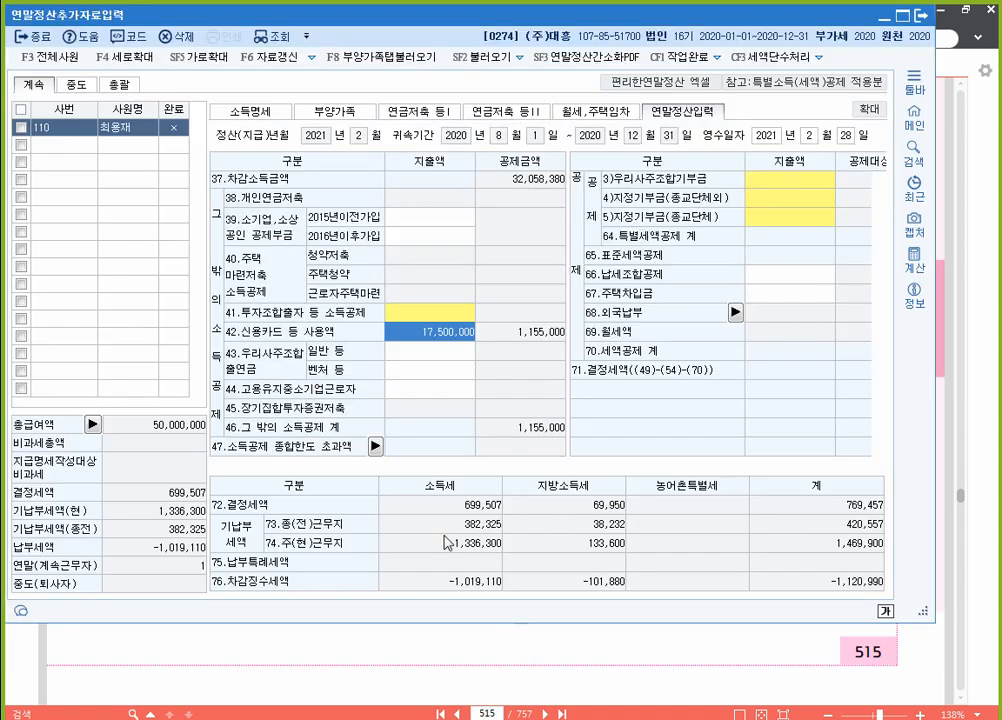
pyautogui.click(445, 664)
pyautogui.scroll(-2, 352, 375)
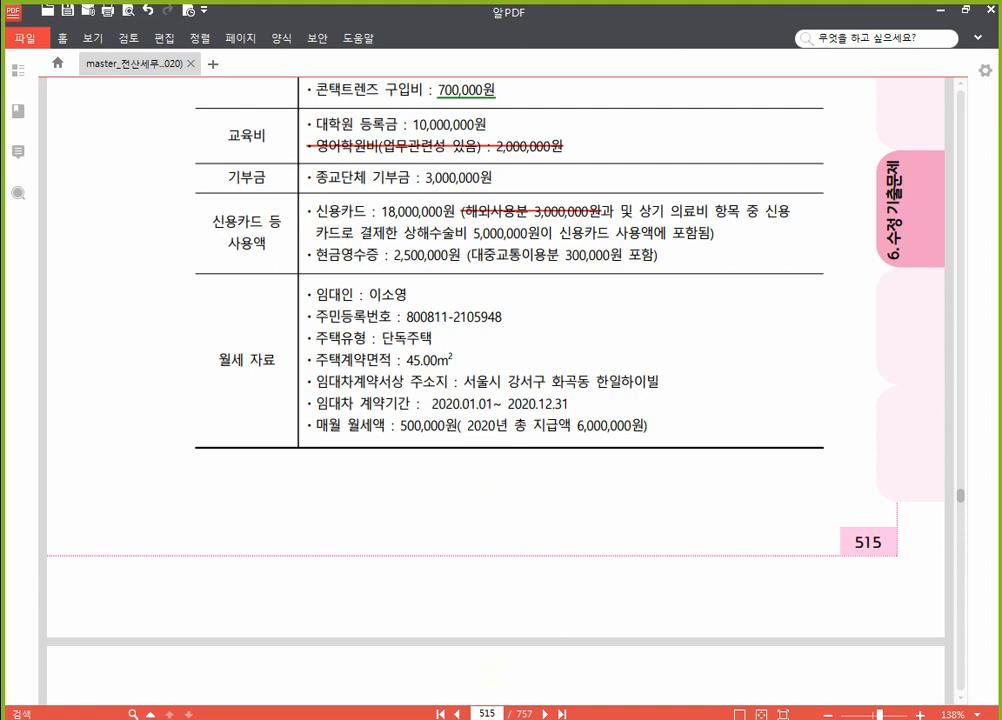
pyautogui.hotkey('alt', 'Tab')
# Step: In the 월세,주택임차 table, enter the landlord's name and resident registration number
pyautogui.click(585, 112)
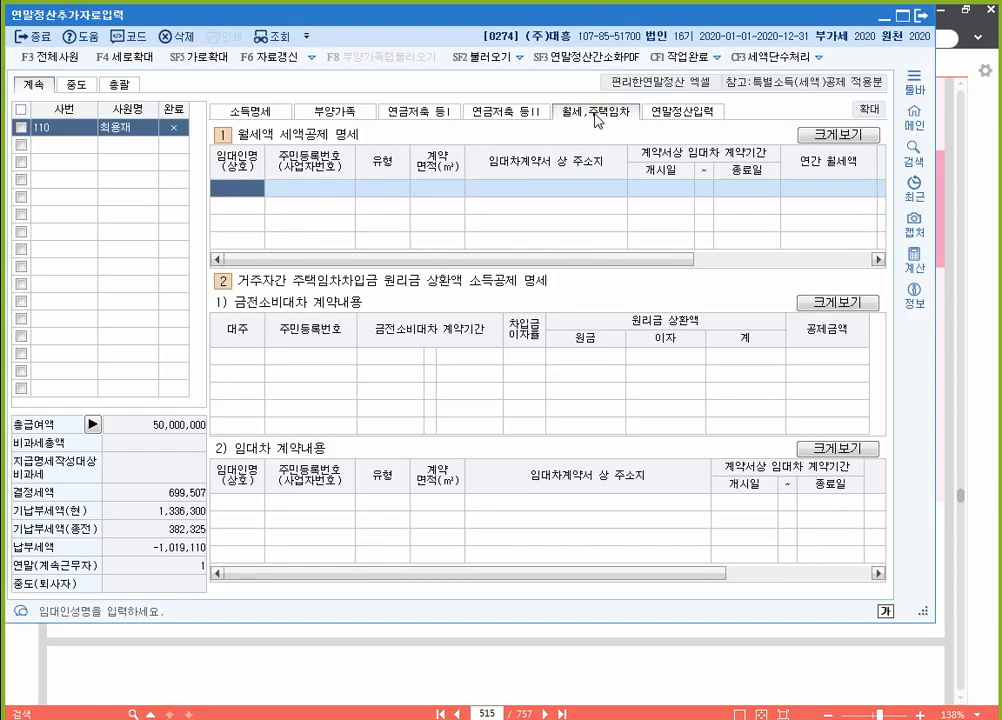
pyautogui.press('ctrl')
pyautogui.press('Return')
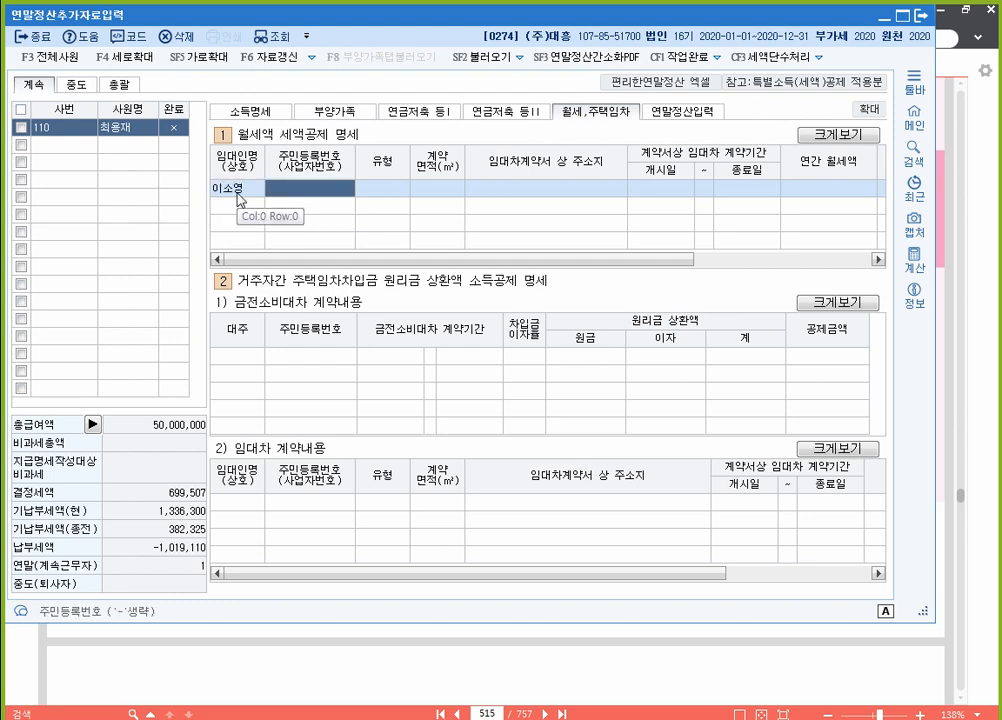
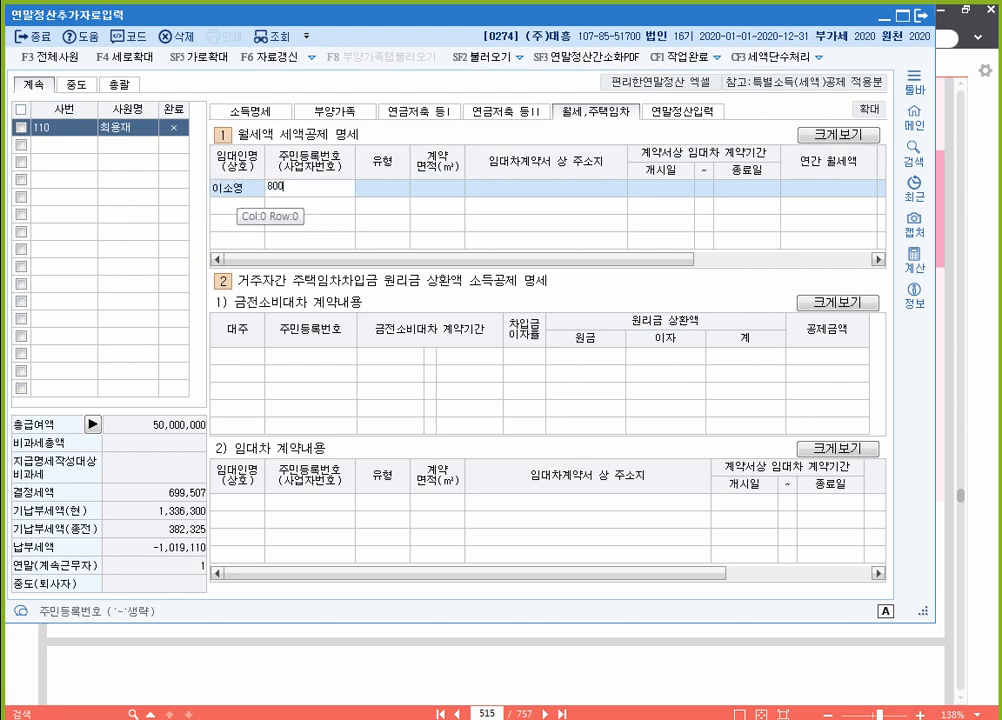
pyautogui.press('Return')
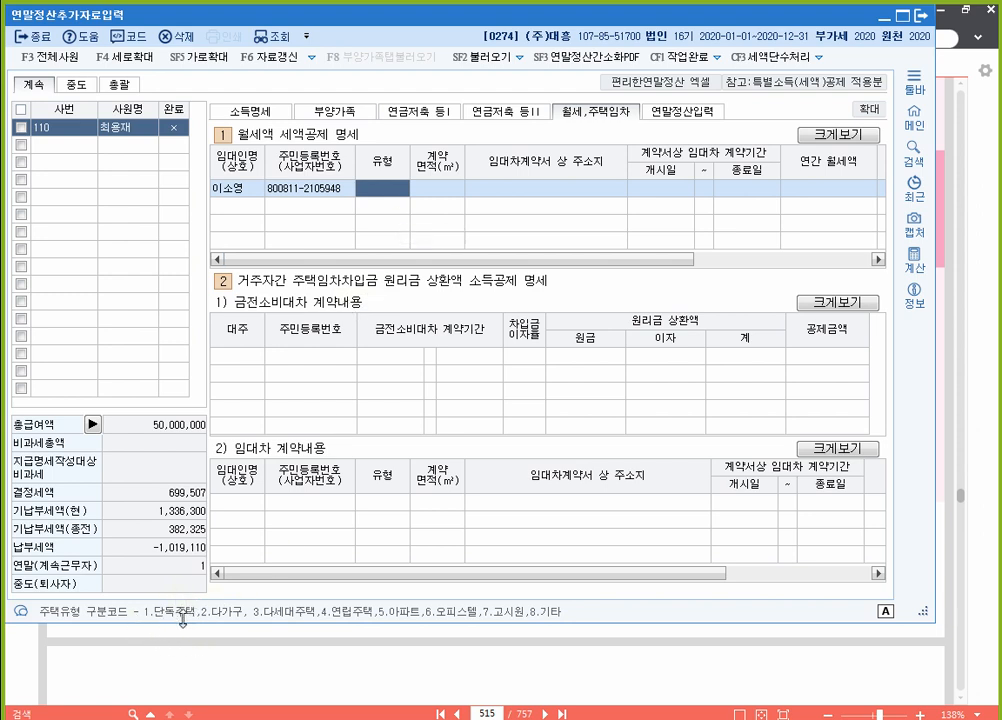
# Step: Record a 45 m² 단독주택 lease, its address, 2020-01-01 to 2020-12-31, 6,000,000 annual rent
pyautogui.write('1')
pyautogui.press('Return')
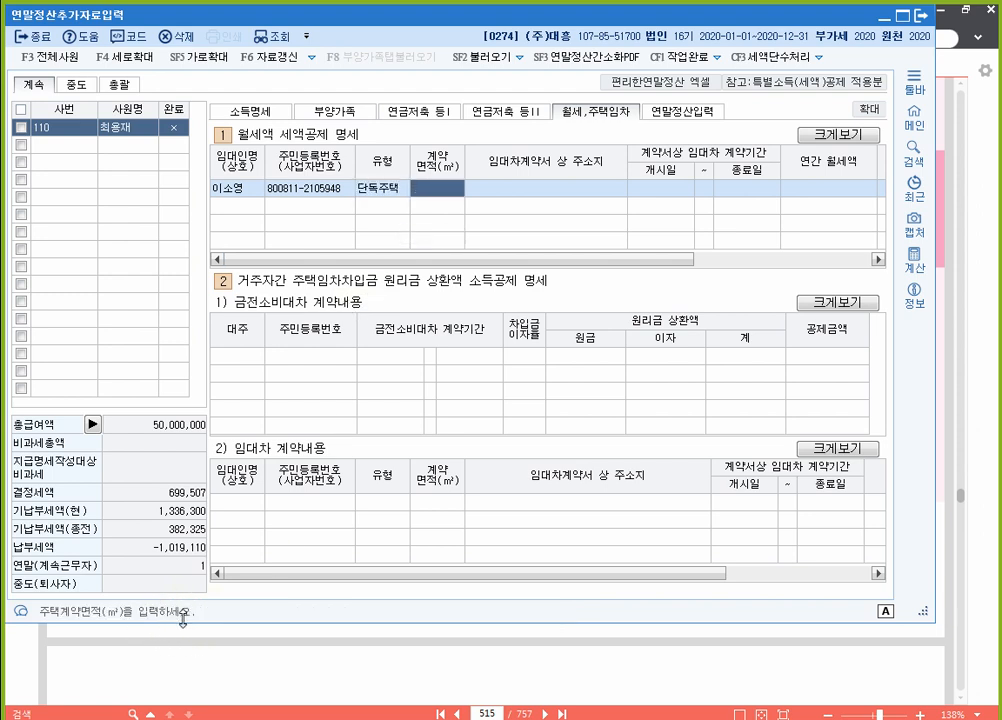
pyautogui.write('45')
pyautogui.press('Return')
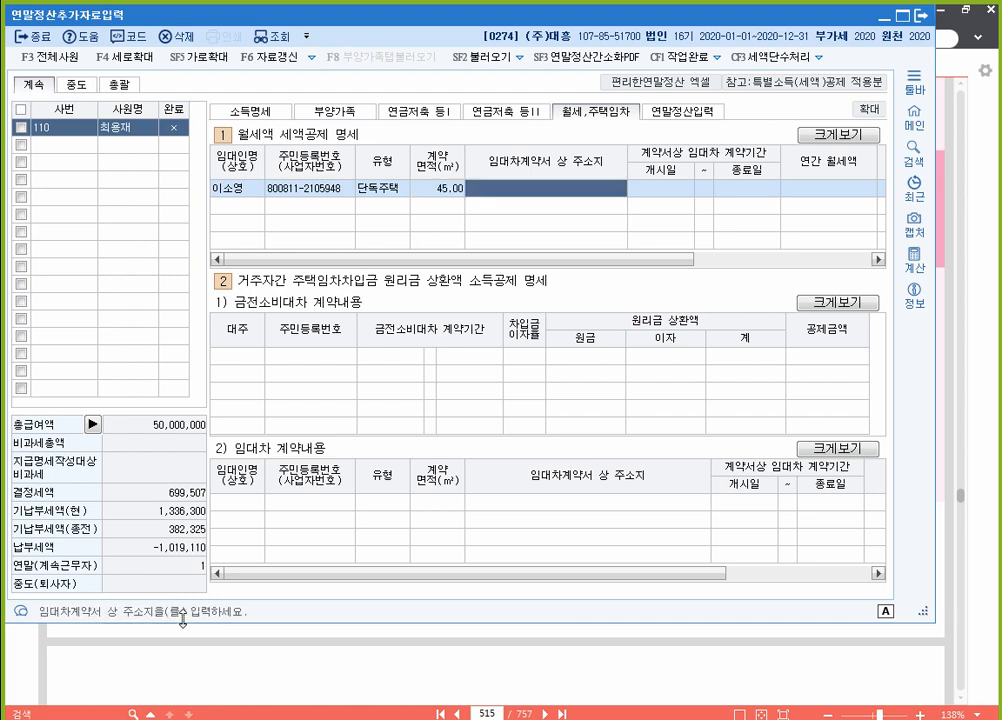
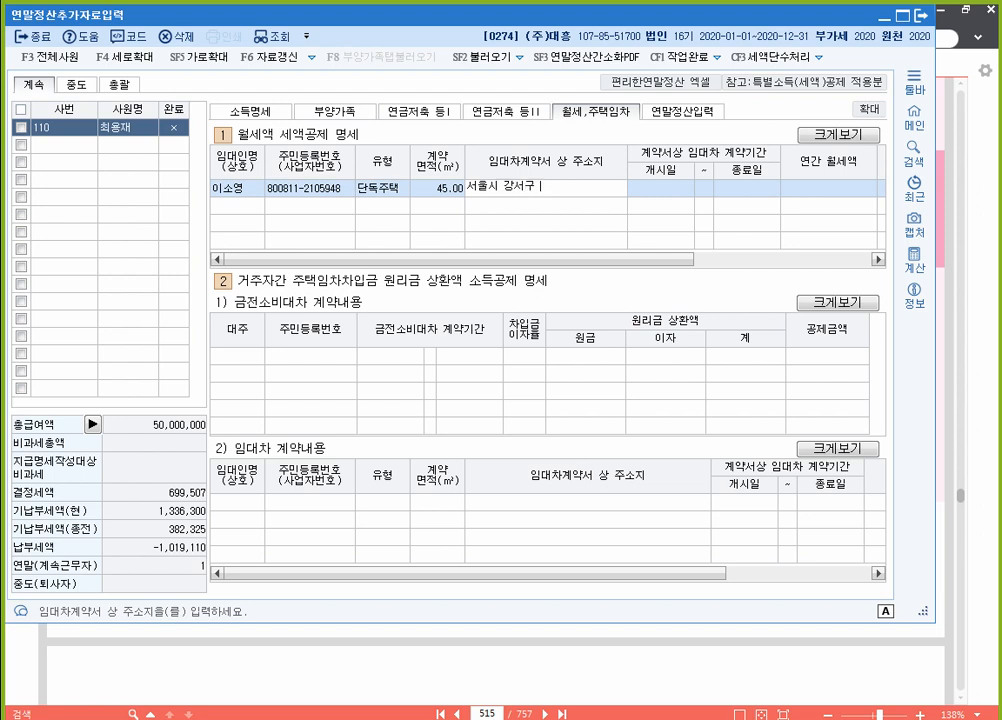
pyautogui.press('Return')
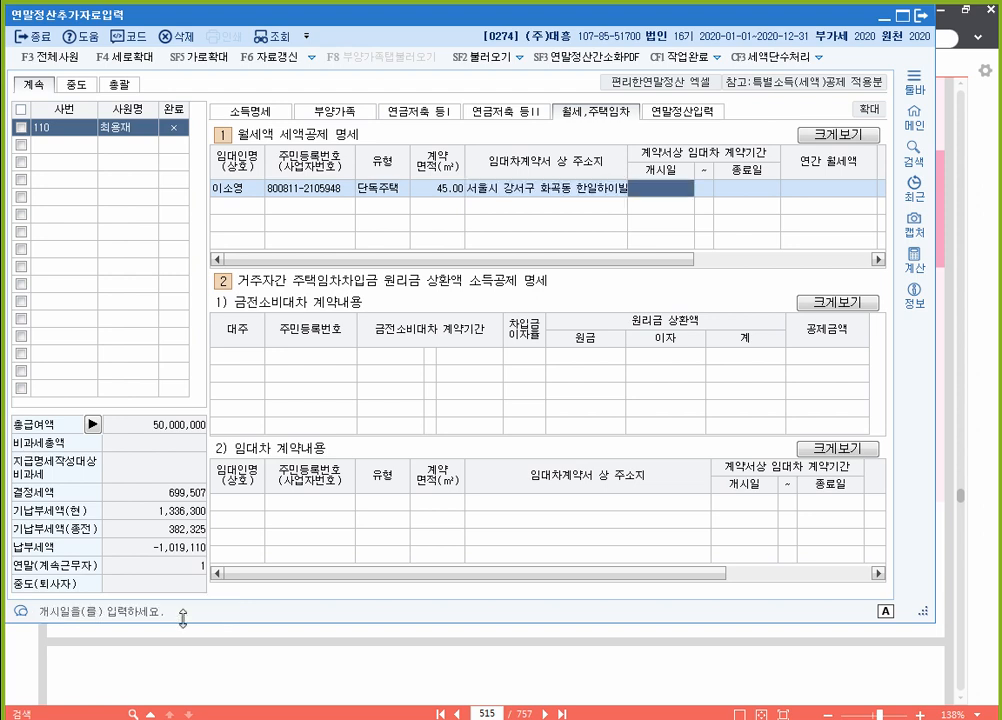
pyautogui.write('2020010120')
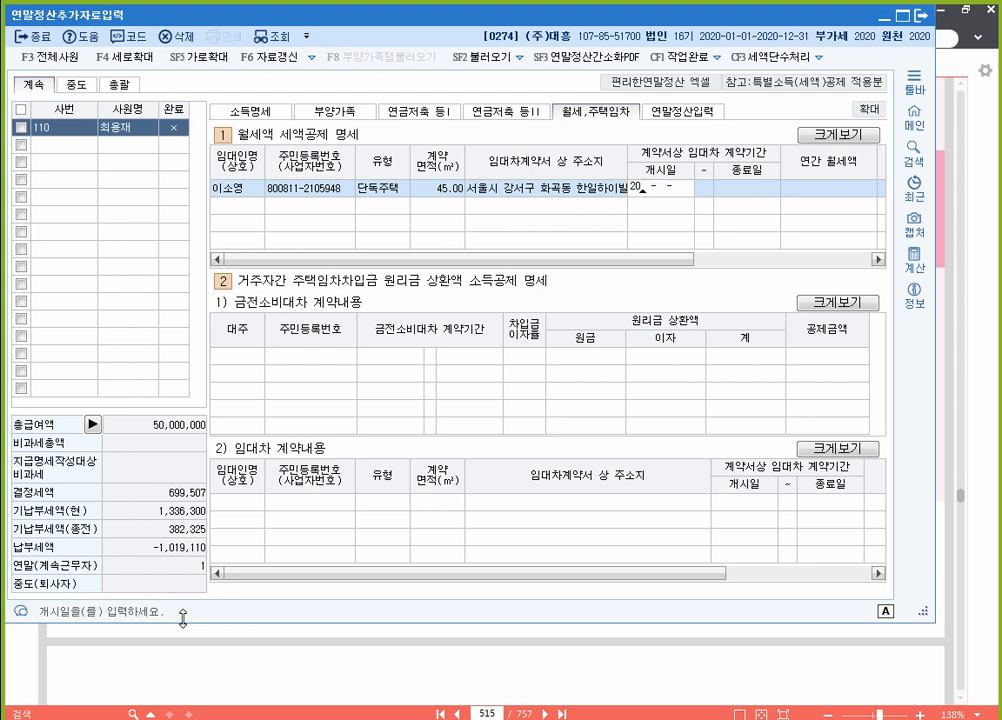
pyautogui.write('201231')
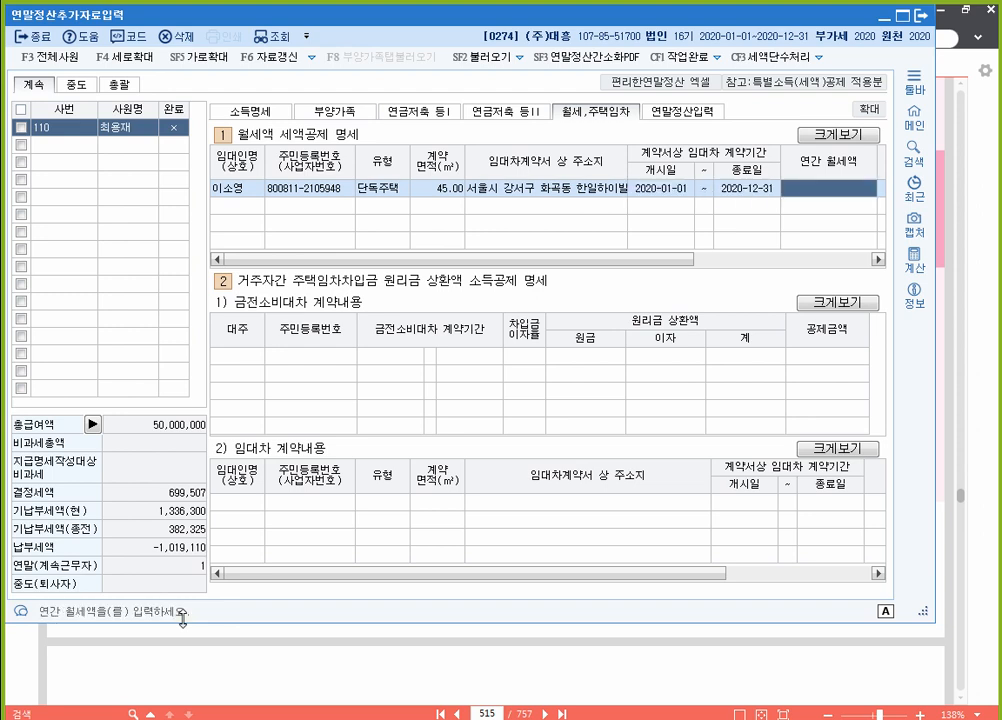
pyautogui.write('6000000')
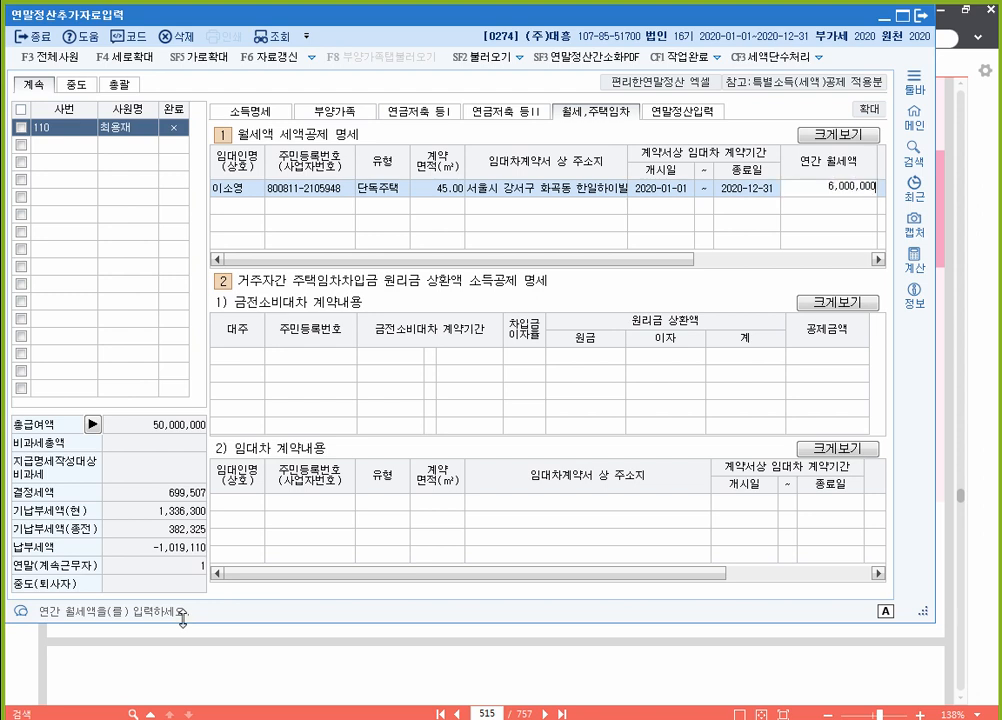
pyautogui.press('Return')
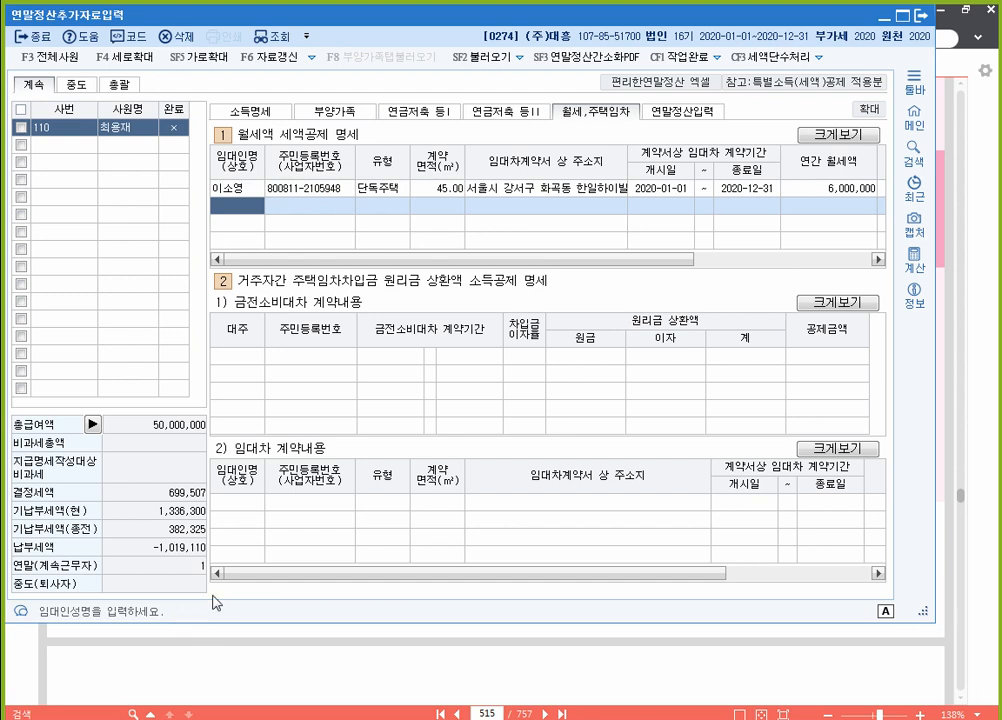
pyautogui.click(685, 111)
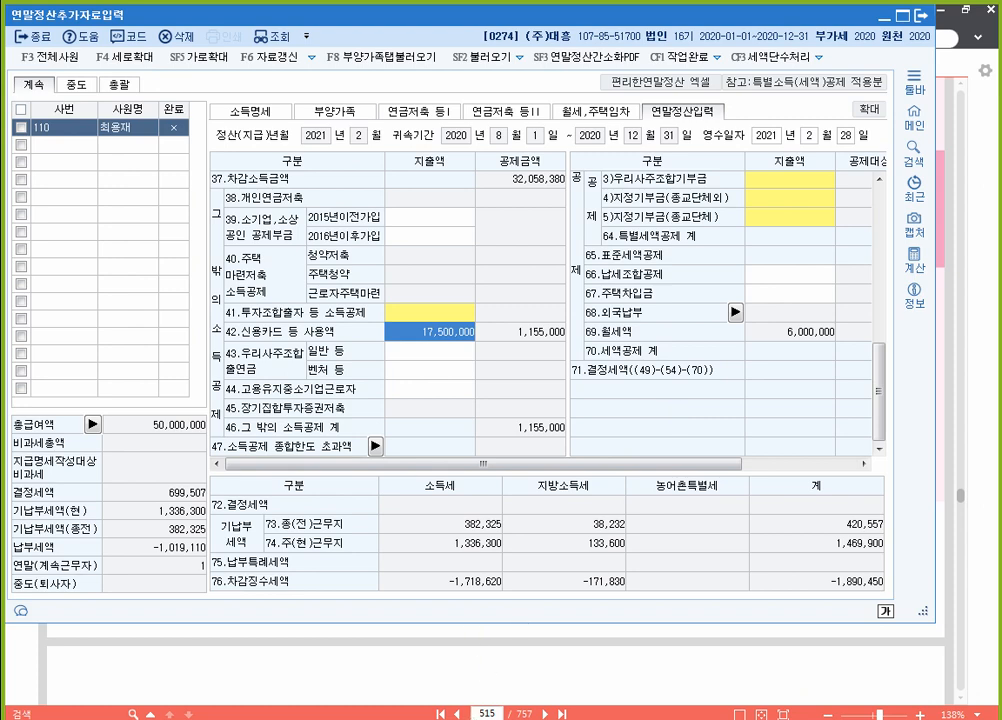
pyautogui.click(563, 669)
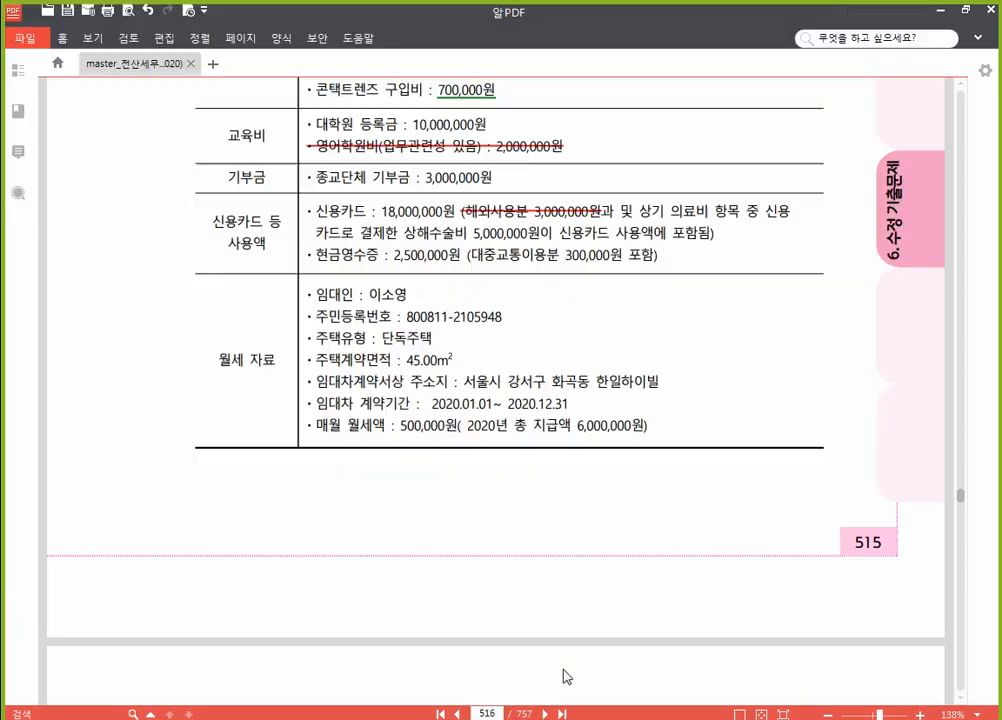
pyautogui.scroll(2, 580, 545)
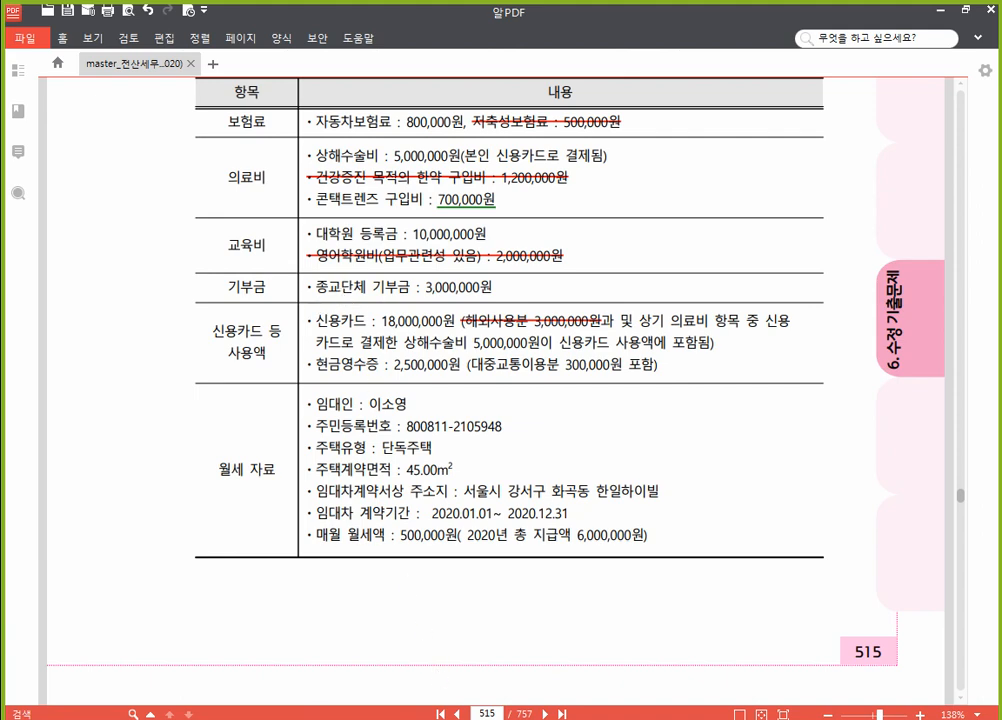
pyautogui.hotkey('alt', 'Tab')
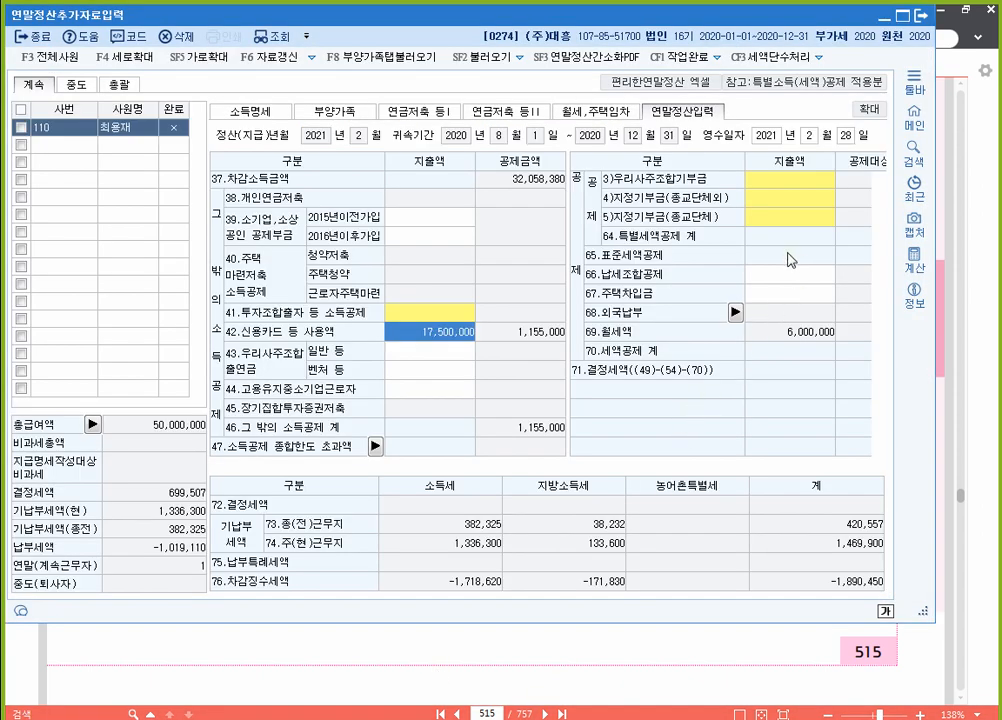
# Step: Enter 3,000,000 as the current-year 종교단체 donation under 5)지정기부금
pyautogui.click(800, 202)
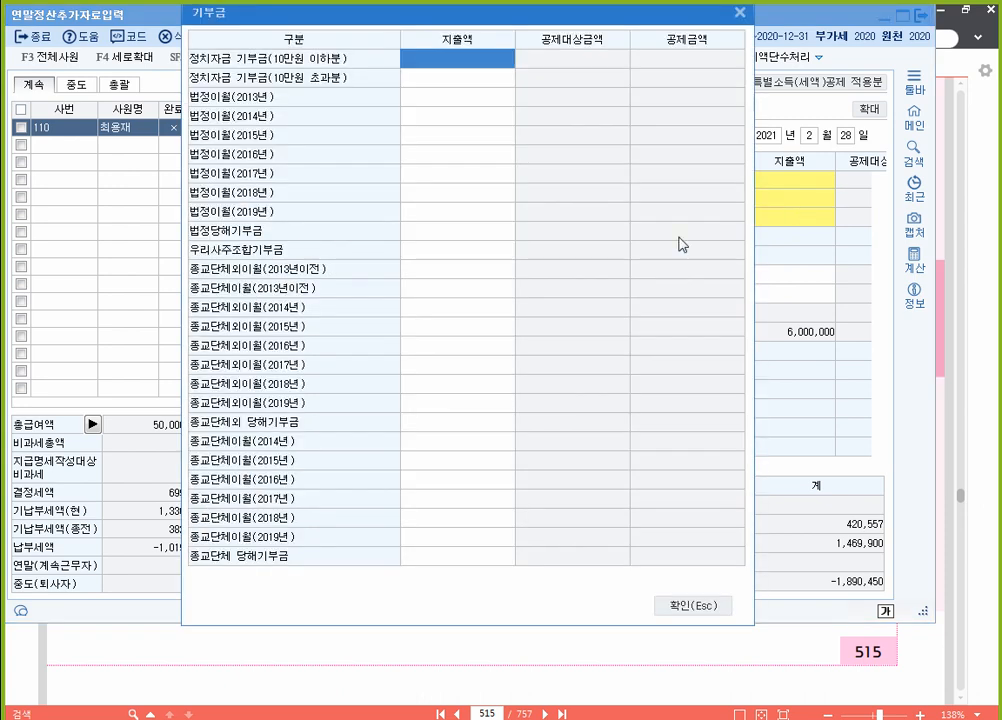
pyautogui.click(477, 558)
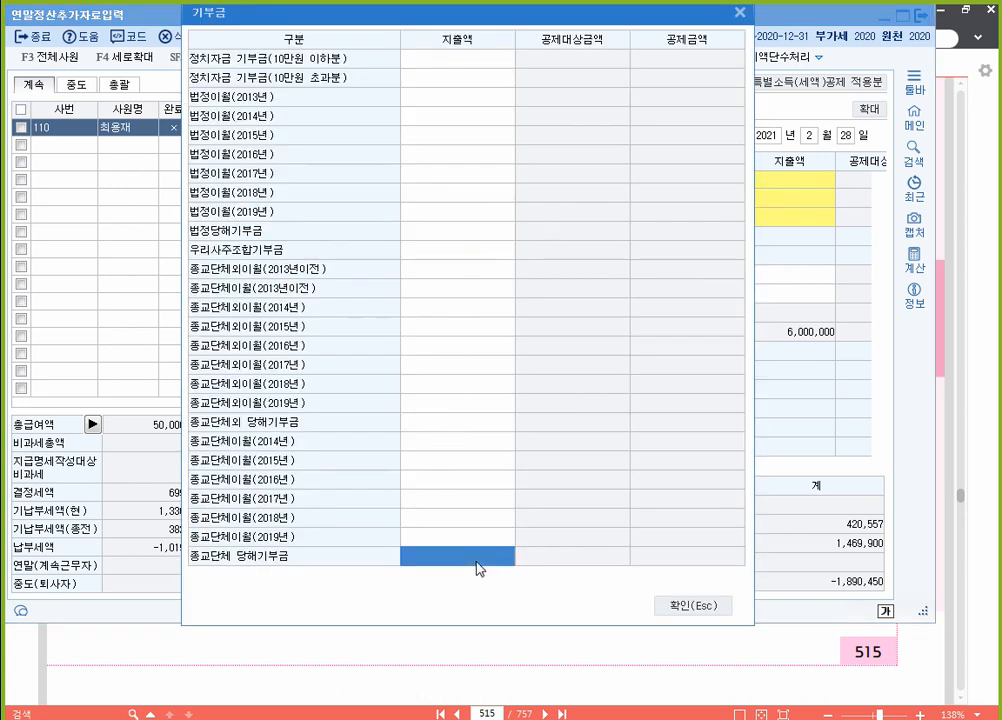
pyautogui.write('3000000')
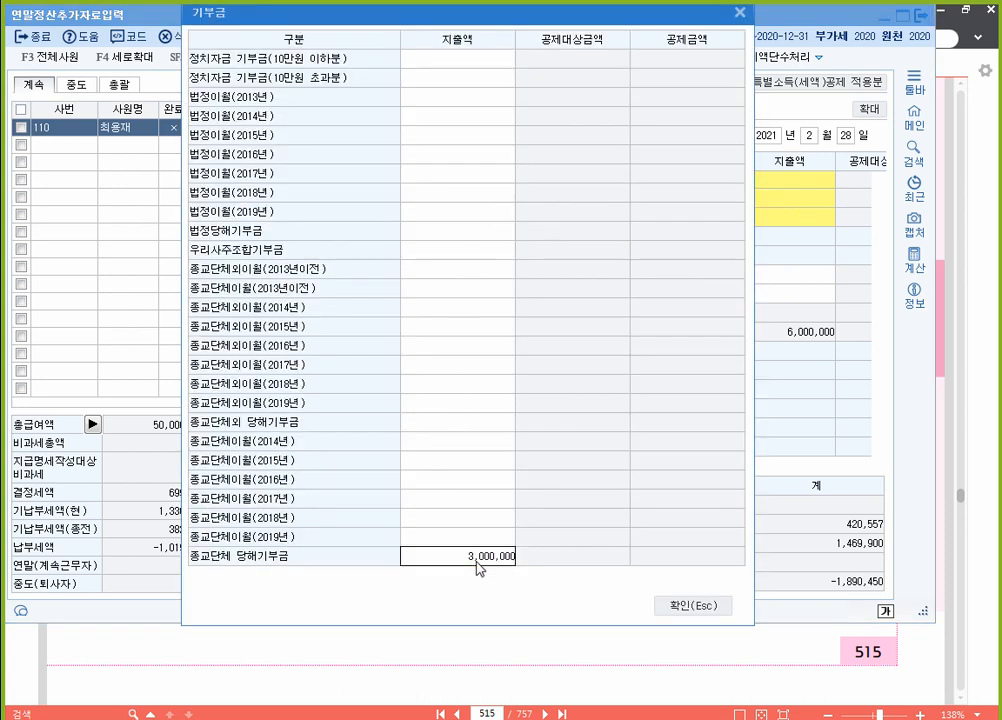
pyautogui.press('Return')
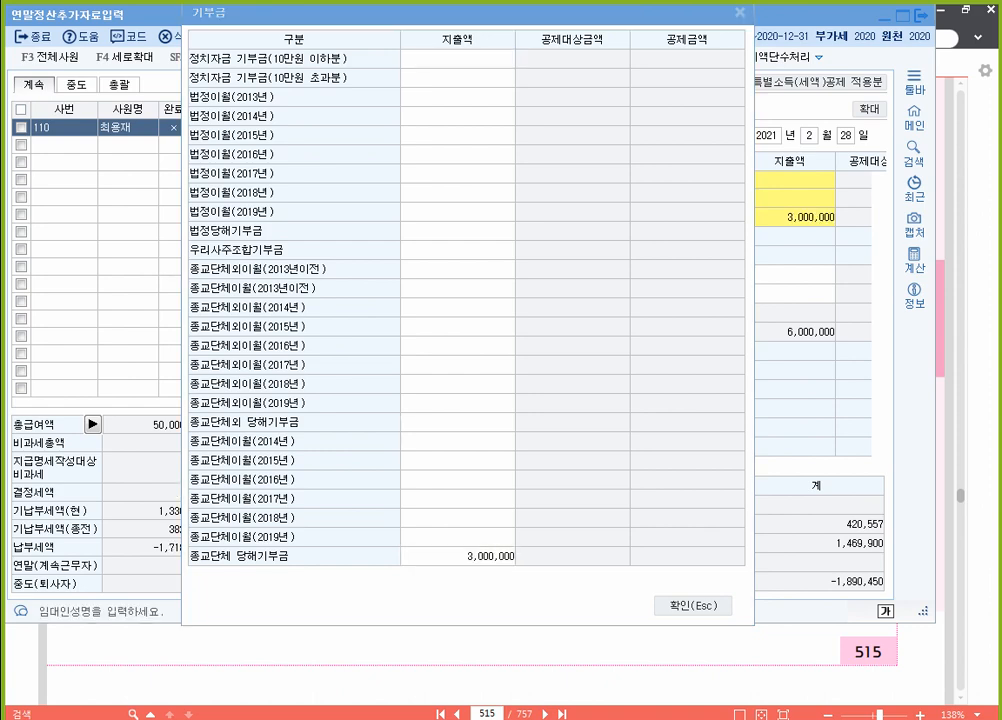
pyautogui.click(675, 605)
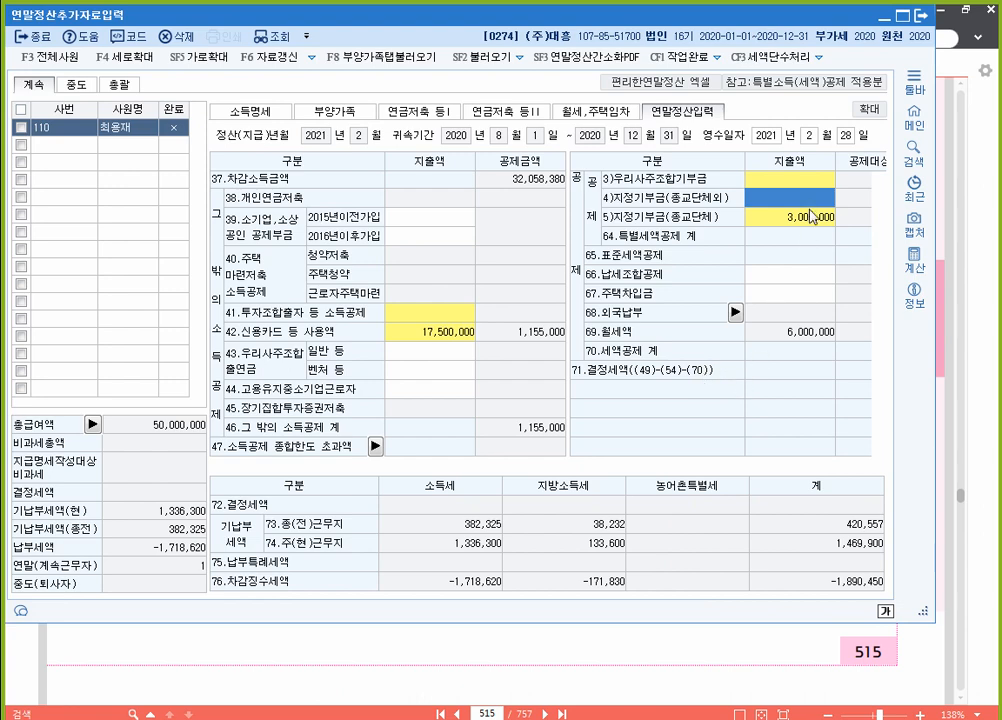
pyautogui.scroll(2, 810, 210)
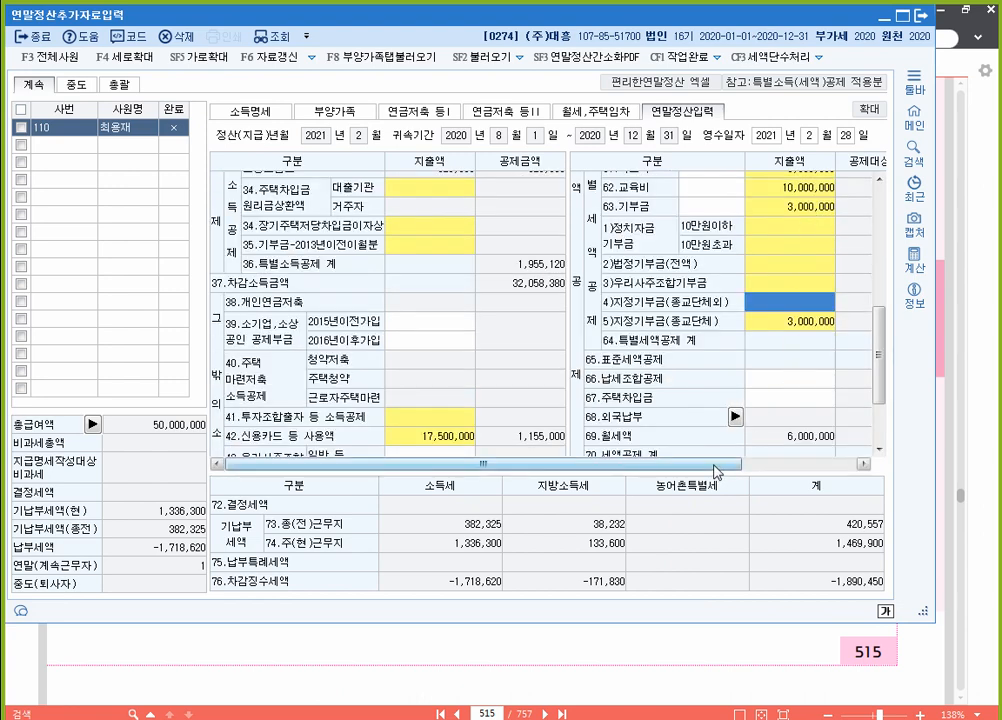
# Step: Check 63.기부금 at 3,000,000 and the recalculated 64.특별세액공제 total, then return to the PDF
pyautogui.moveTo(714, 465); pyautogui.dragTo(876, 462)
pyautogui.scroll(-2, 760, 376)
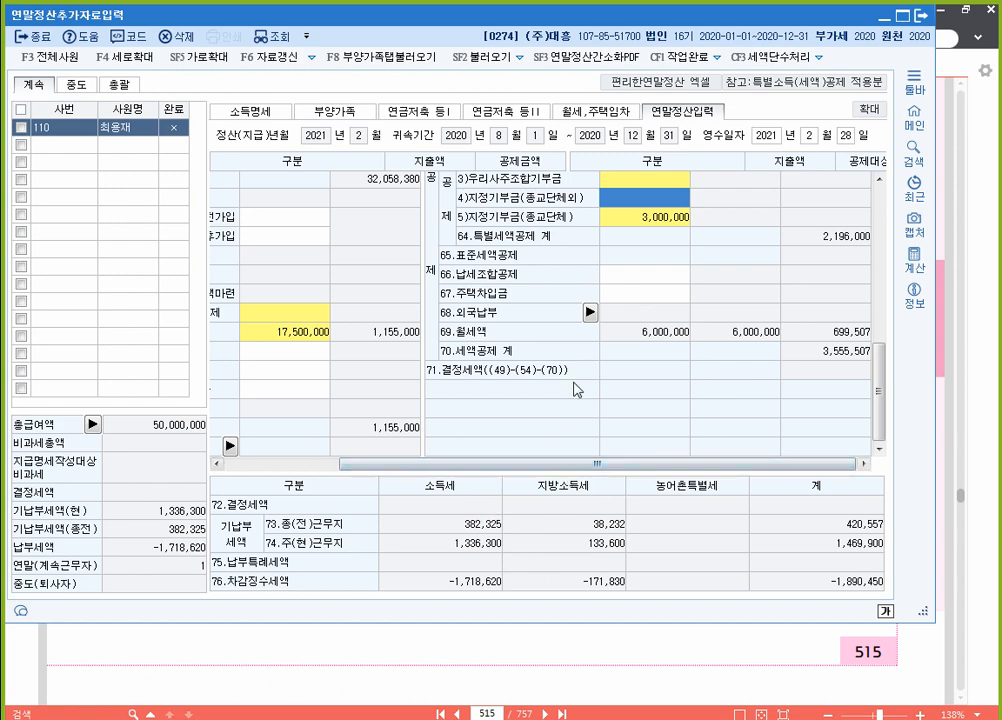
pyautogui.scroll(4, 548, 289)
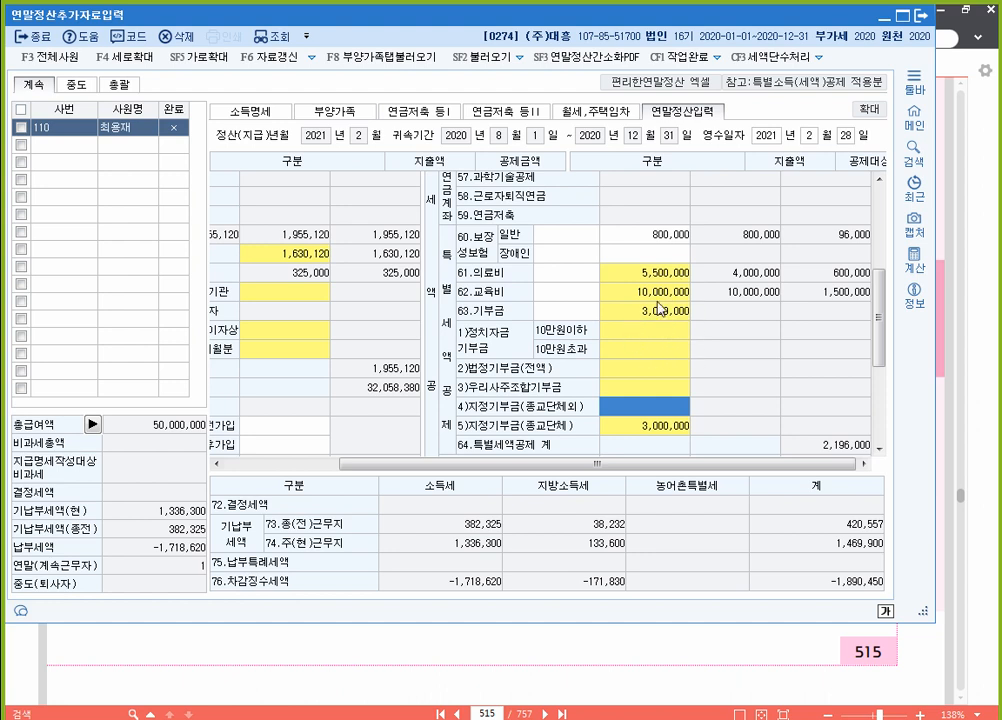
pyautogui.click(953, 36)
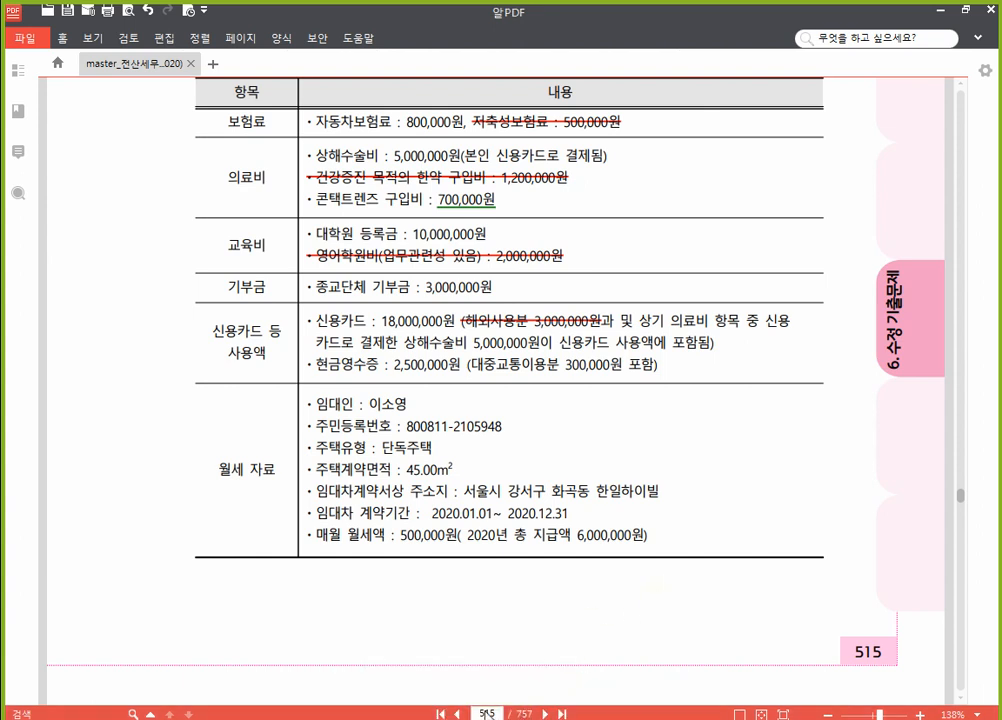
# Step: Move the workbook to problem [2] on page 525, then open KcLep's company-change list
pyautogui.click(500, 713)
pyautogui.write('524')
pyautogui.press('Return')
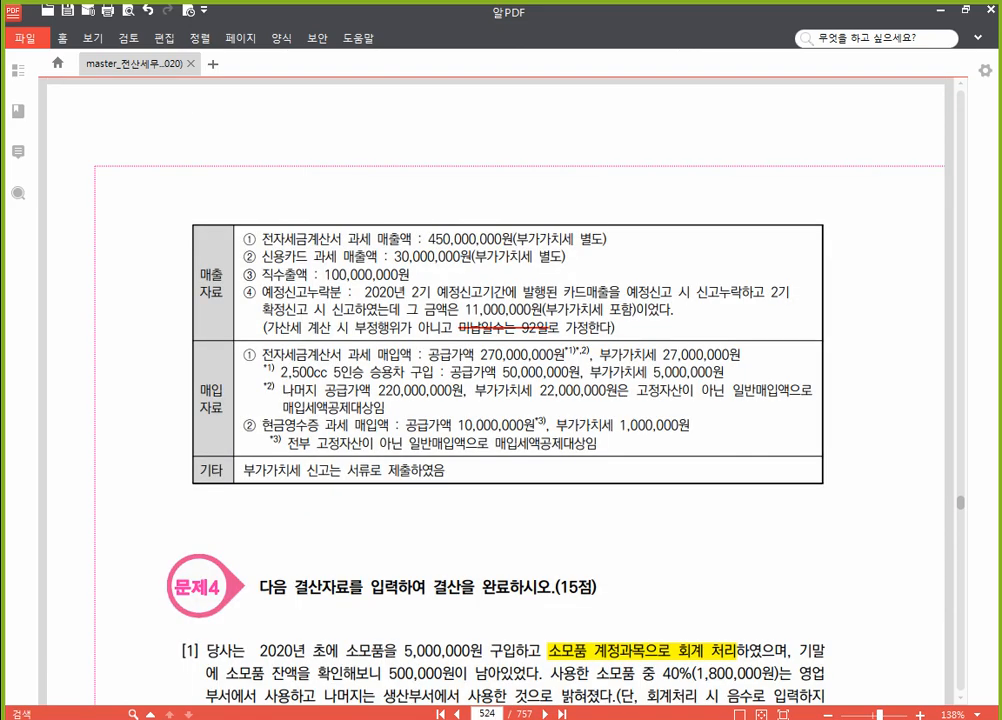
pyautogui.scroll(-10, 375, 460)
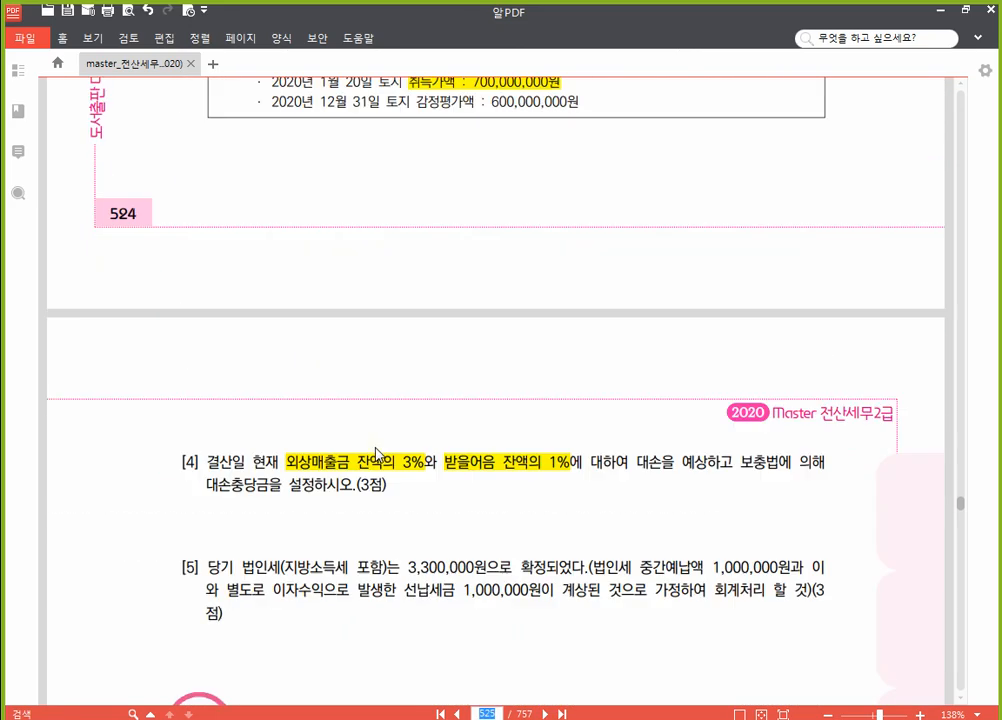
pyautogui.scroll(-3, 375, 452)
pyautogui.scroll(5, 387, 438)
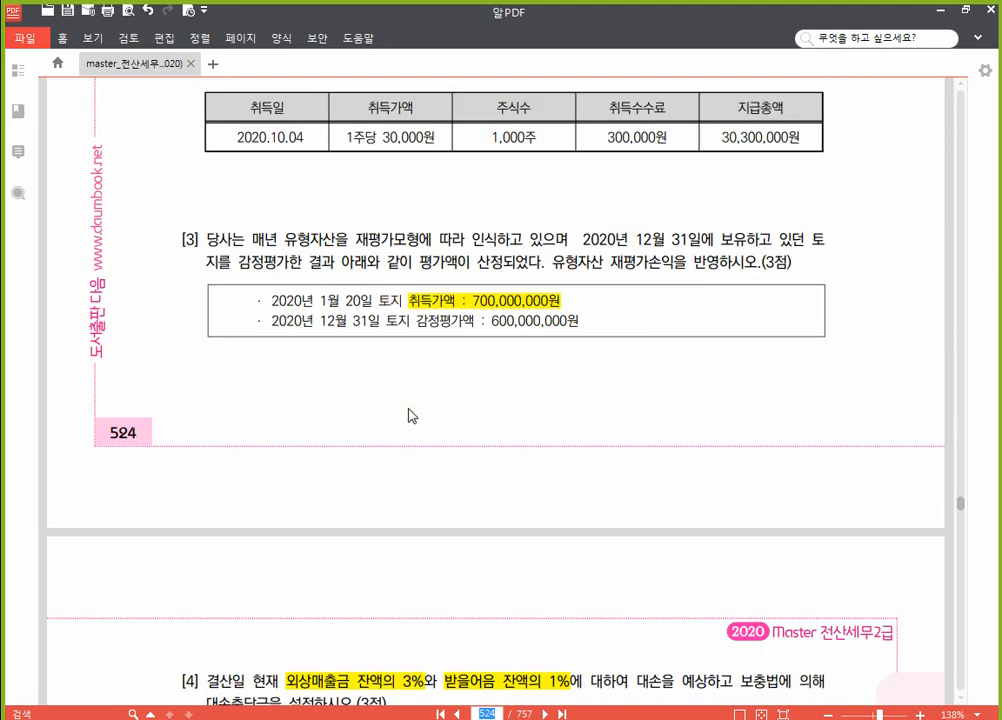
pyautogui.scroll(-12, 424, 410)
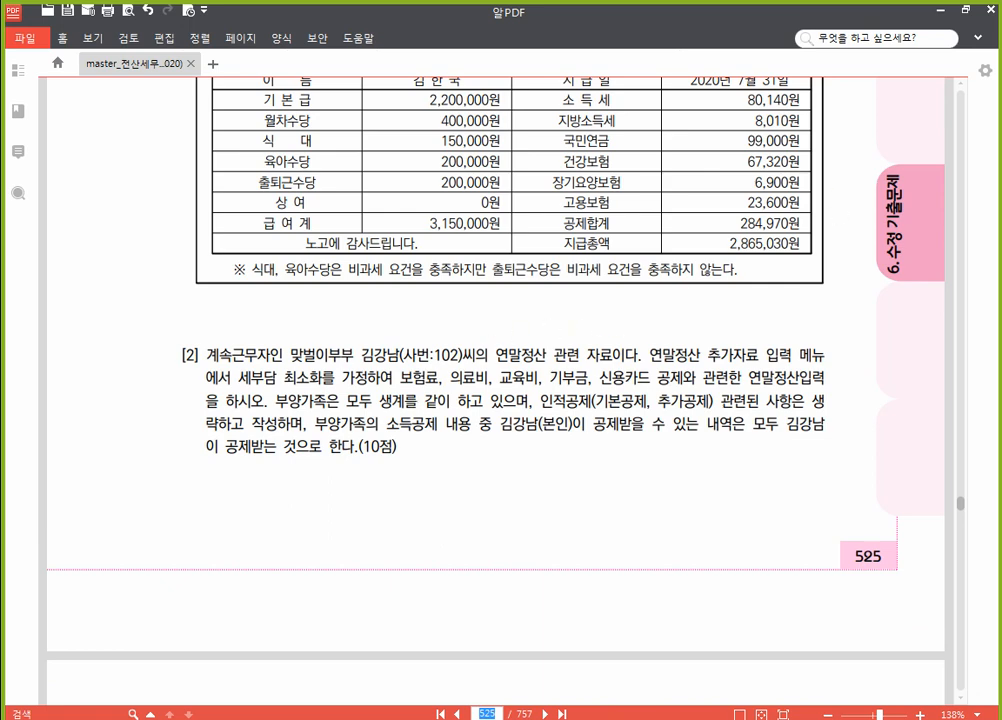
pyautogui.hotkey('alt', 'Tab')
pyautogui.click(920, 178)
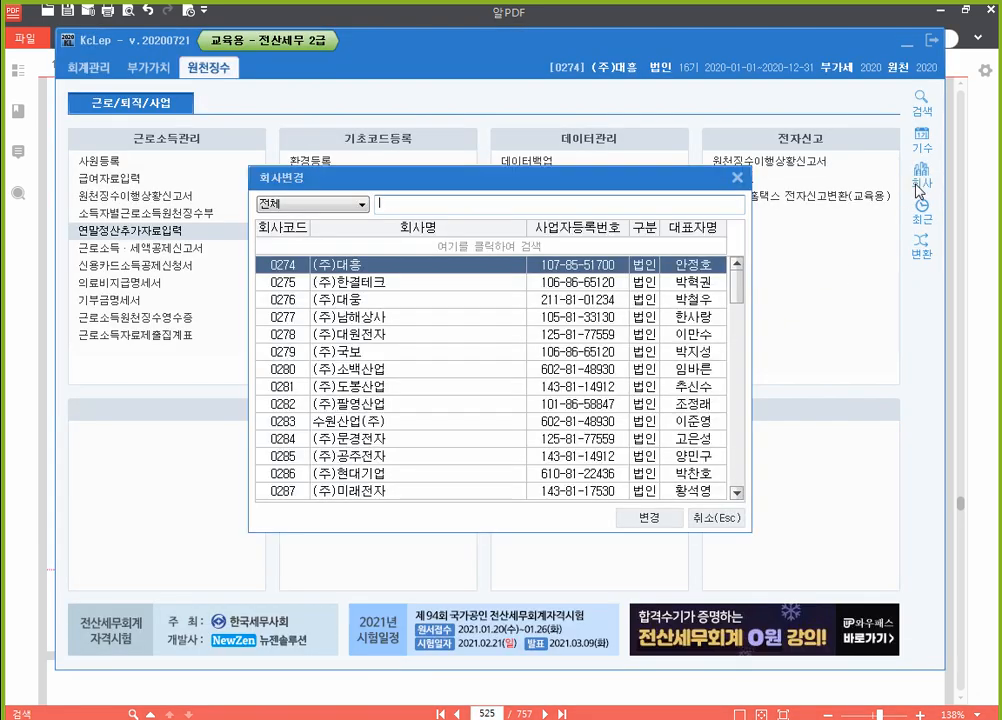
# Step: Change the working company to 0275 (주)한결테크, then bring the PDF workbook forward
pyautogui.write('275')
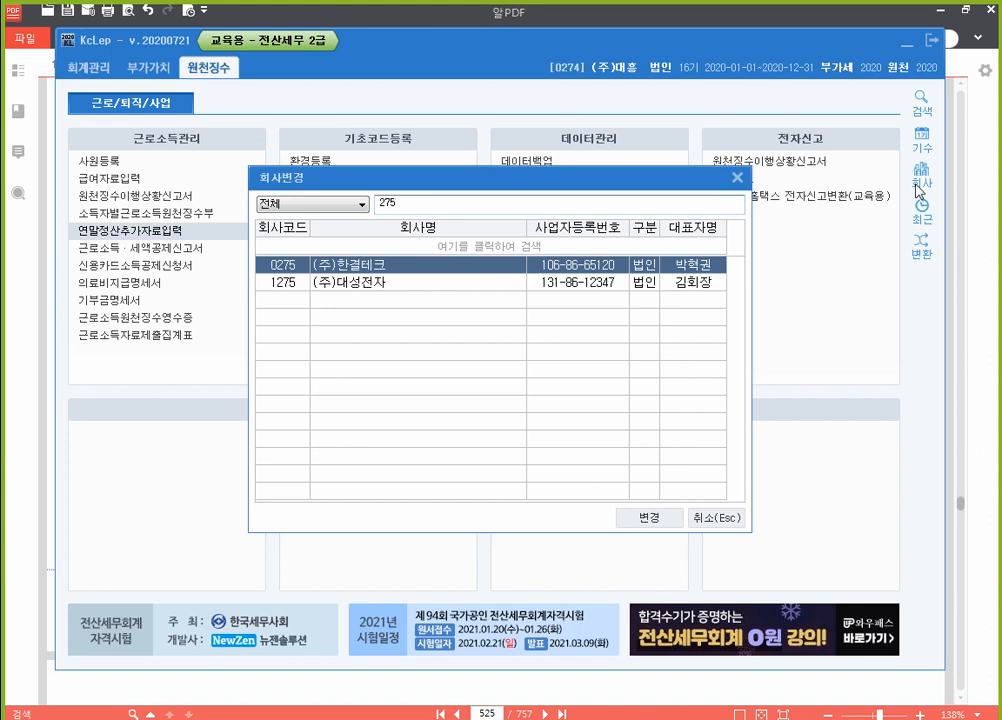
pyautogui.press('Return')
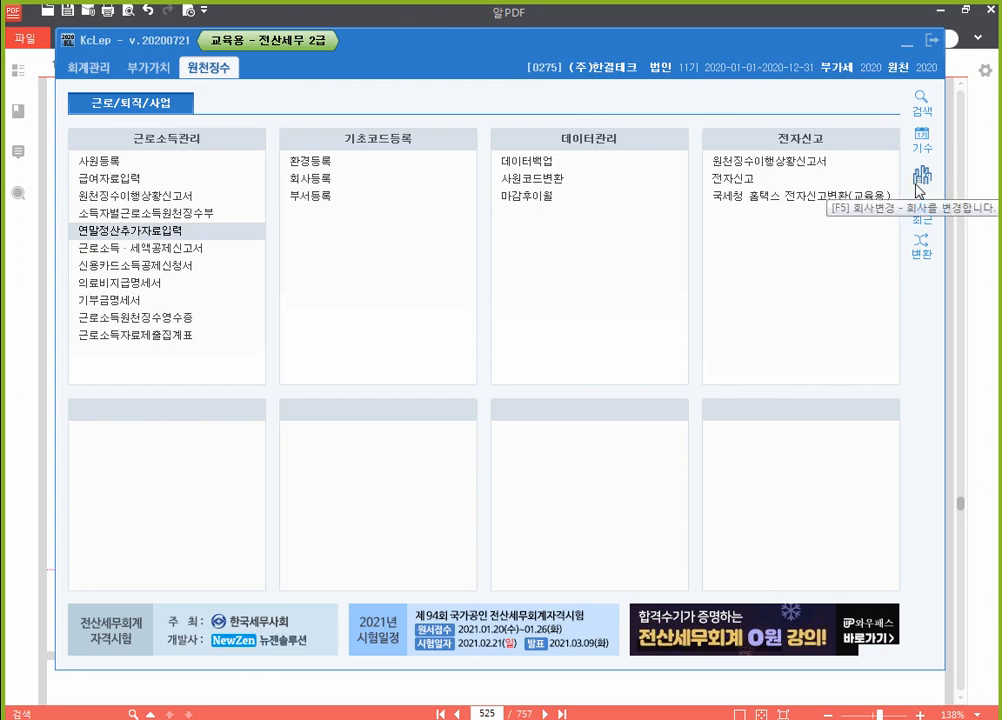
pyautogui.click(991, 340)
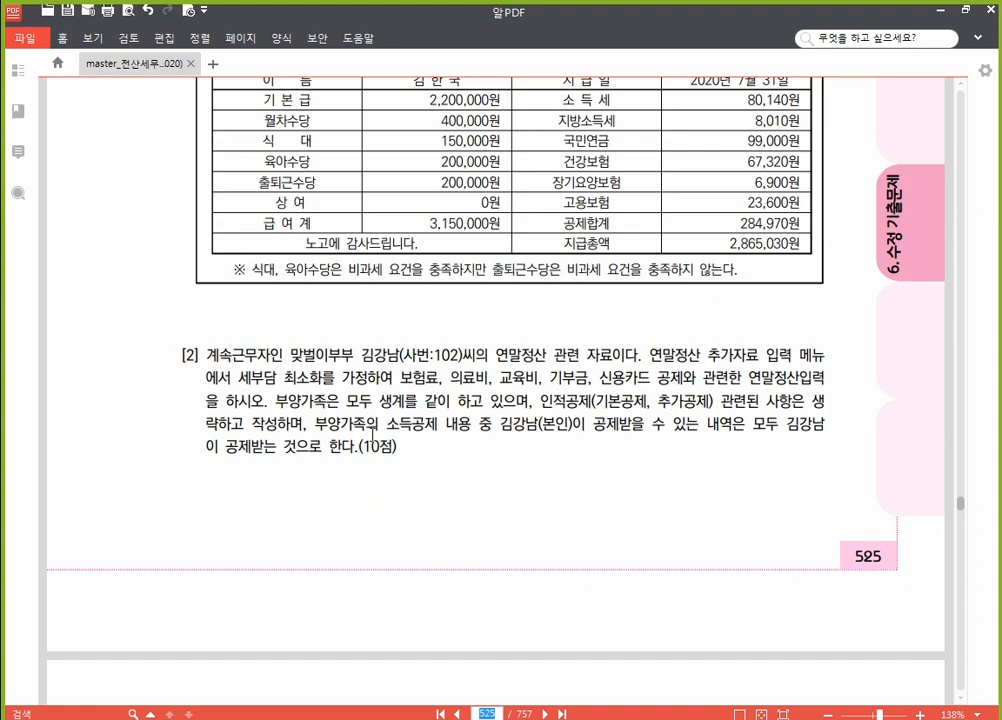
# Step: Read the page 526 dependents deduction table, then return to KcLep's 원천징수 menu
pyautogui.scroll(-5, 378, 430)
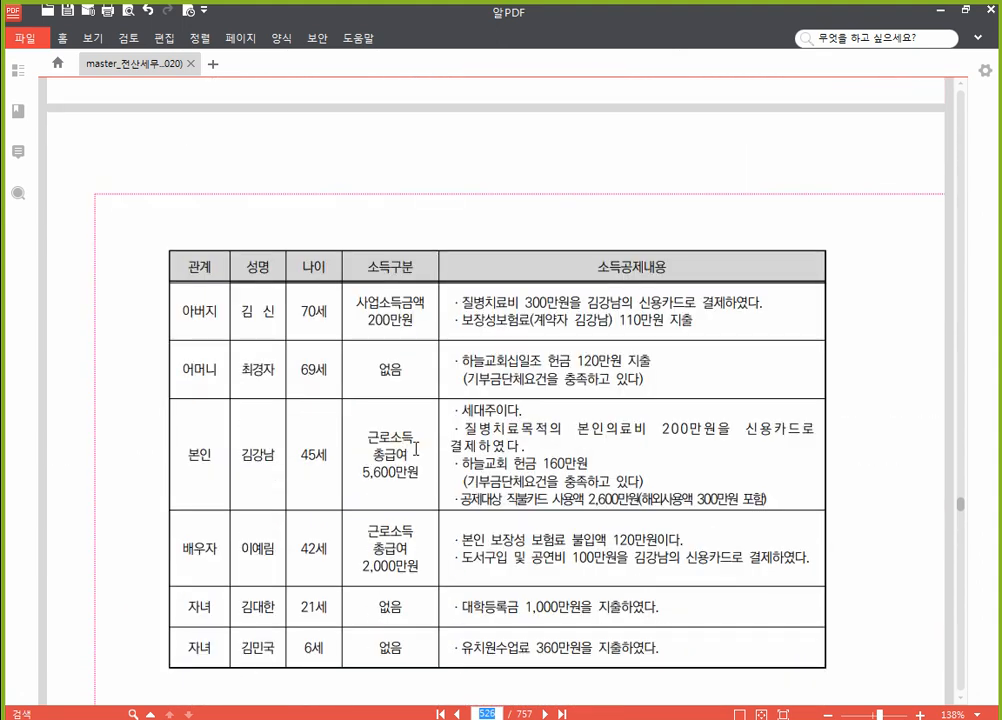
pyautogui.scroll(-1, 405, 442)
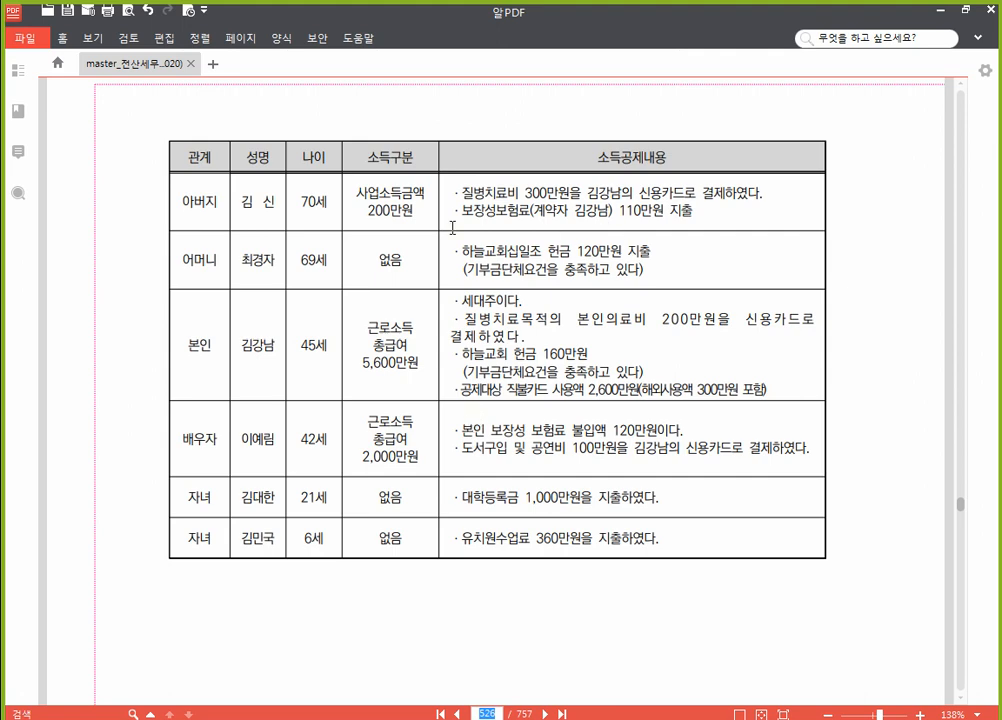
pyautogui.click(417, 719)
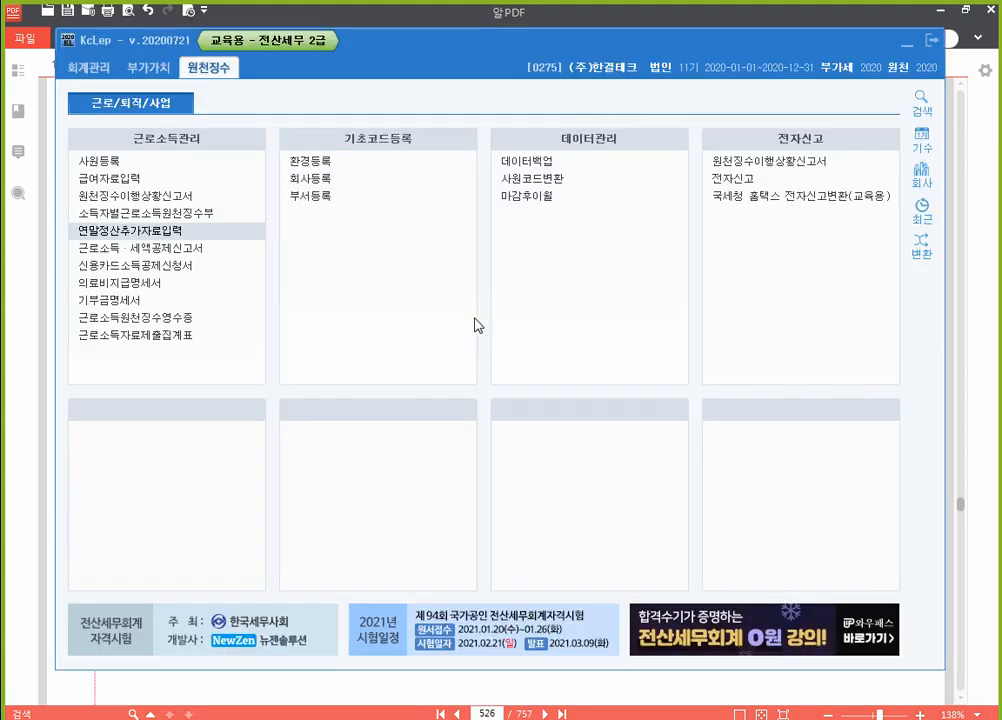
# Step: Open 연말정산추가자료입력 and load employee 102's year-end figures, total pay 56,000,000
pyautogui.click(161, 233)
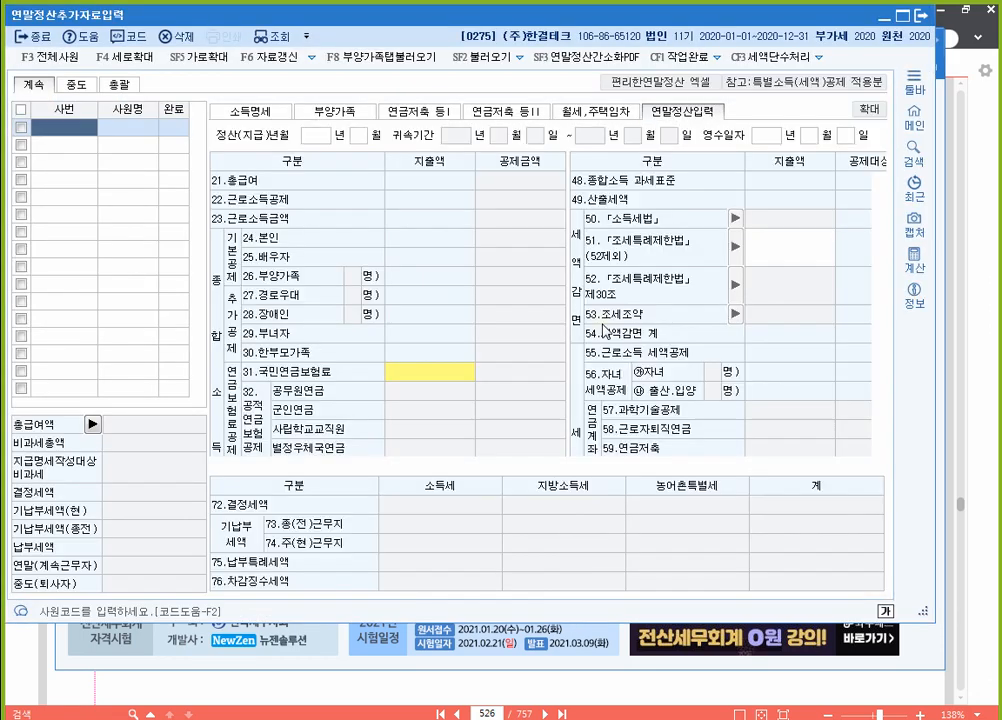
pyautogui.press('F2')
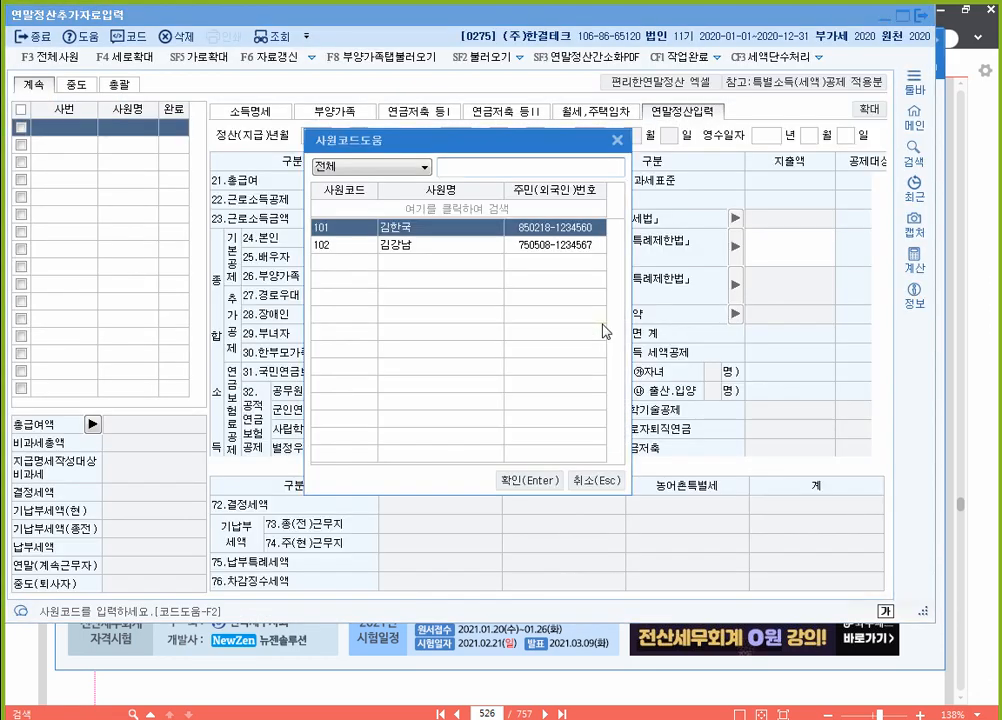
pyautogui.press('Down')
pyautogui.press('Return')
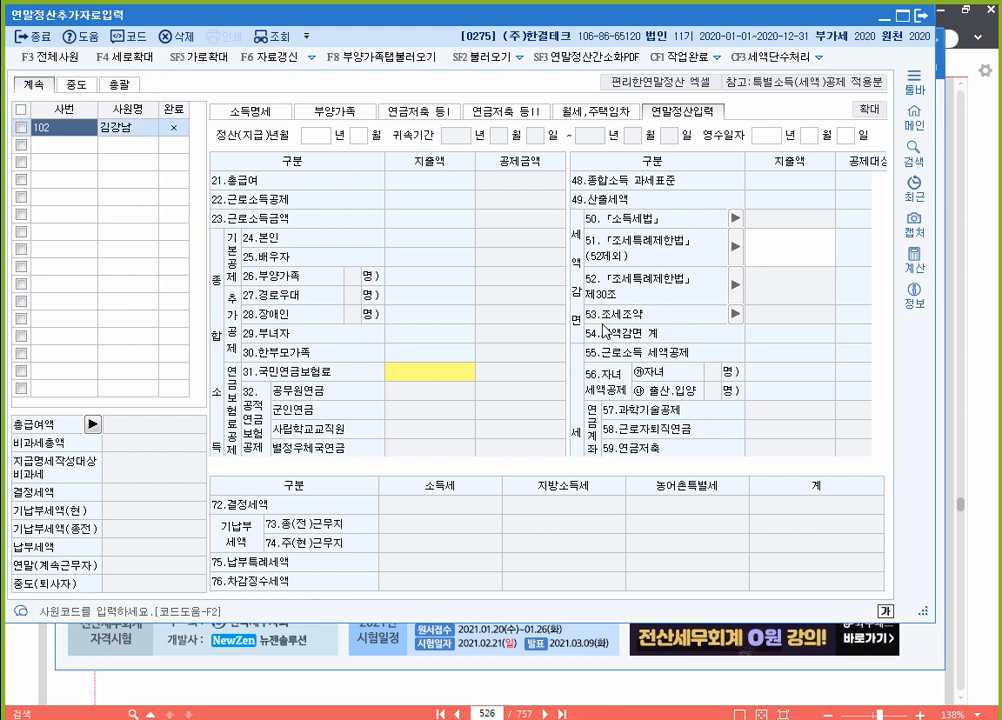
pyautogui.press('Return')
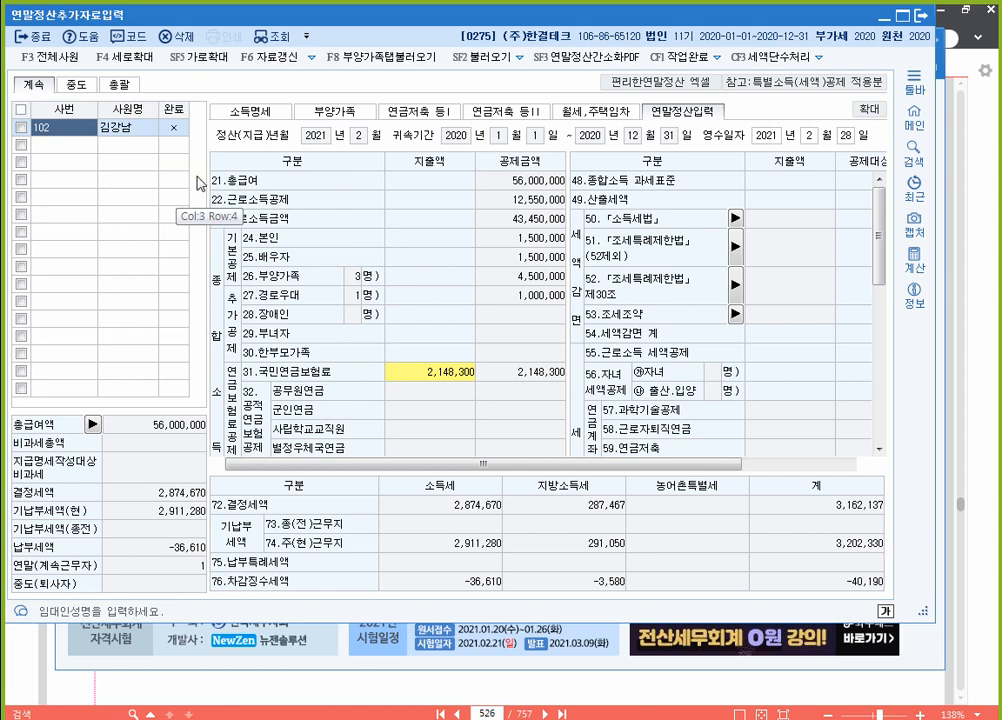
# Step: Compare the 부양가족 tab with the workbook table and review the father's 기본공제 options
pyautogui.click(355, 113)
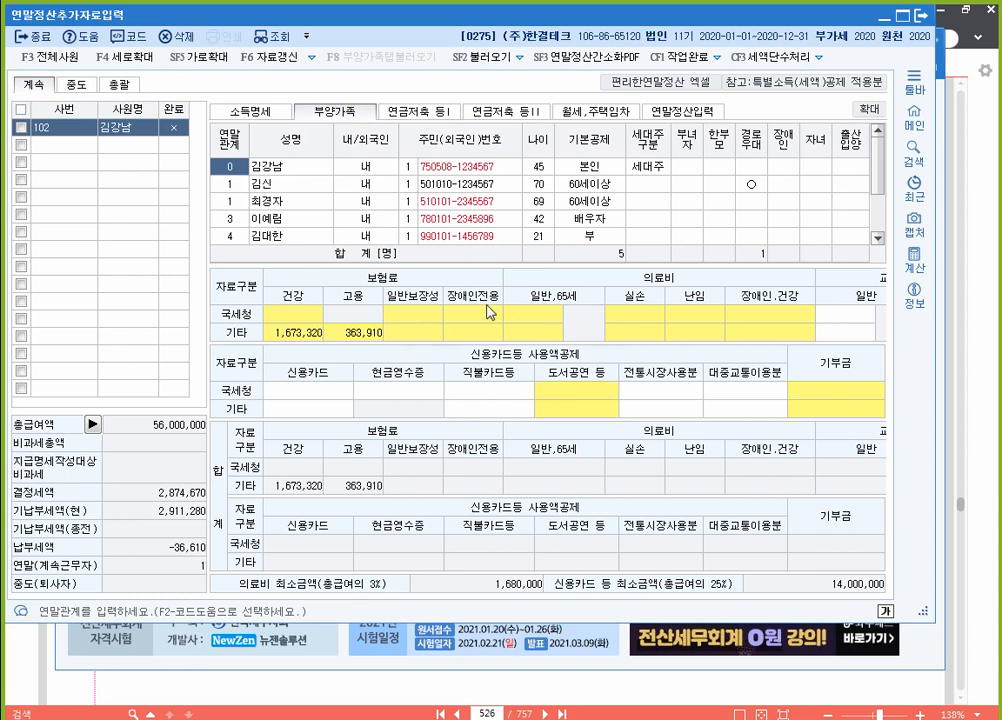
pyautogui.click(998, 363)
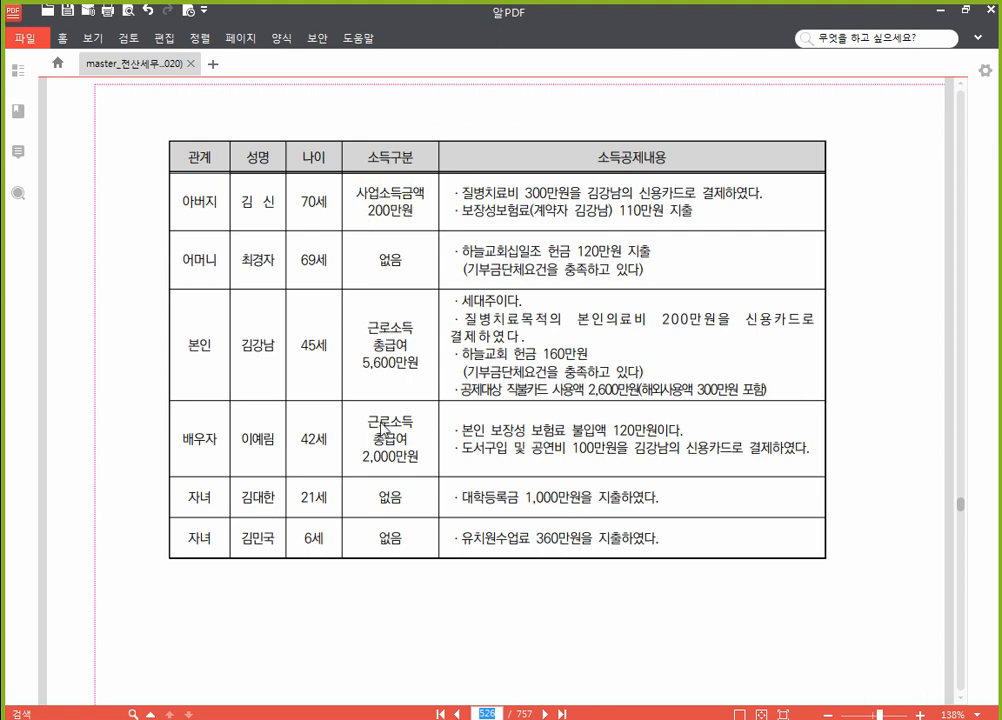
pyautogui.click(556, 718)
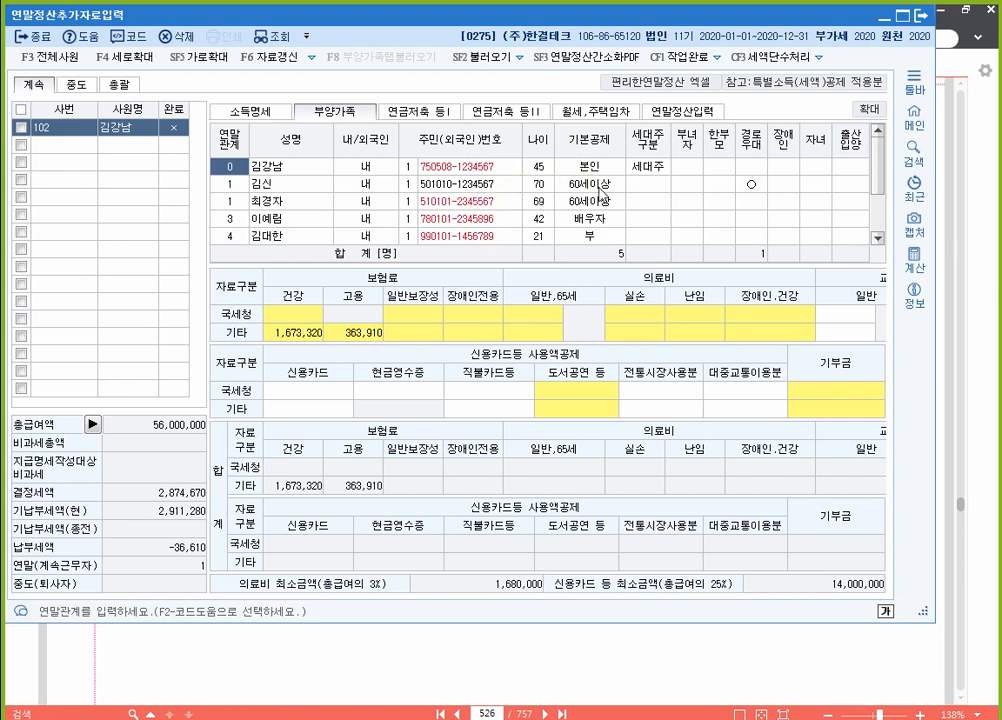
pyautogui.click(600, 186)
pyautogui.click(720, 146)
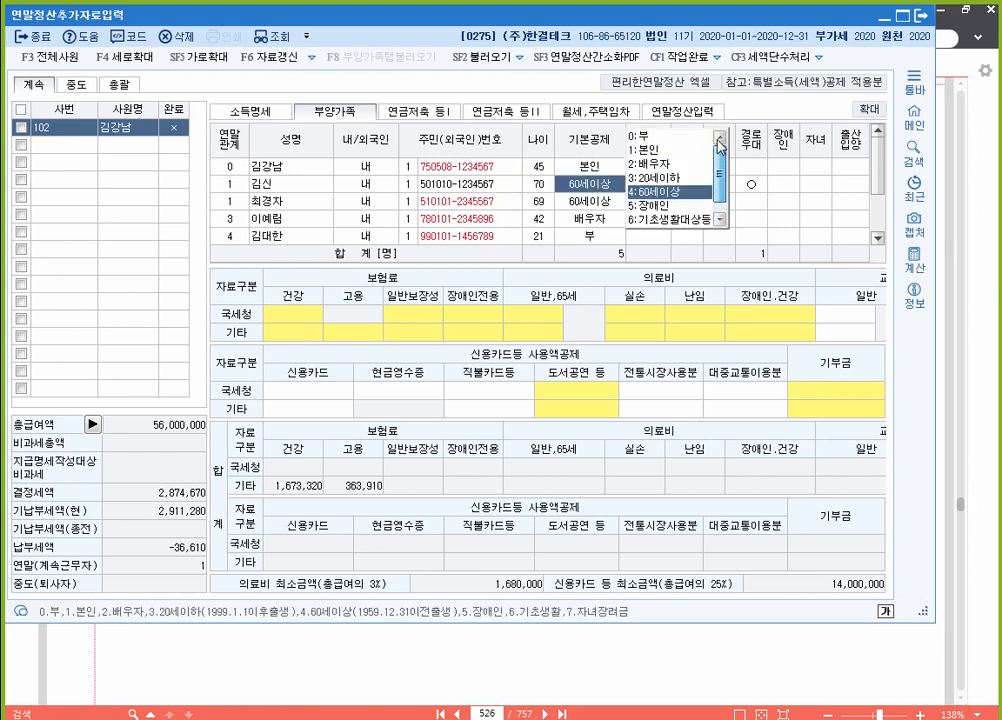
pyautogui.click(660, 135)
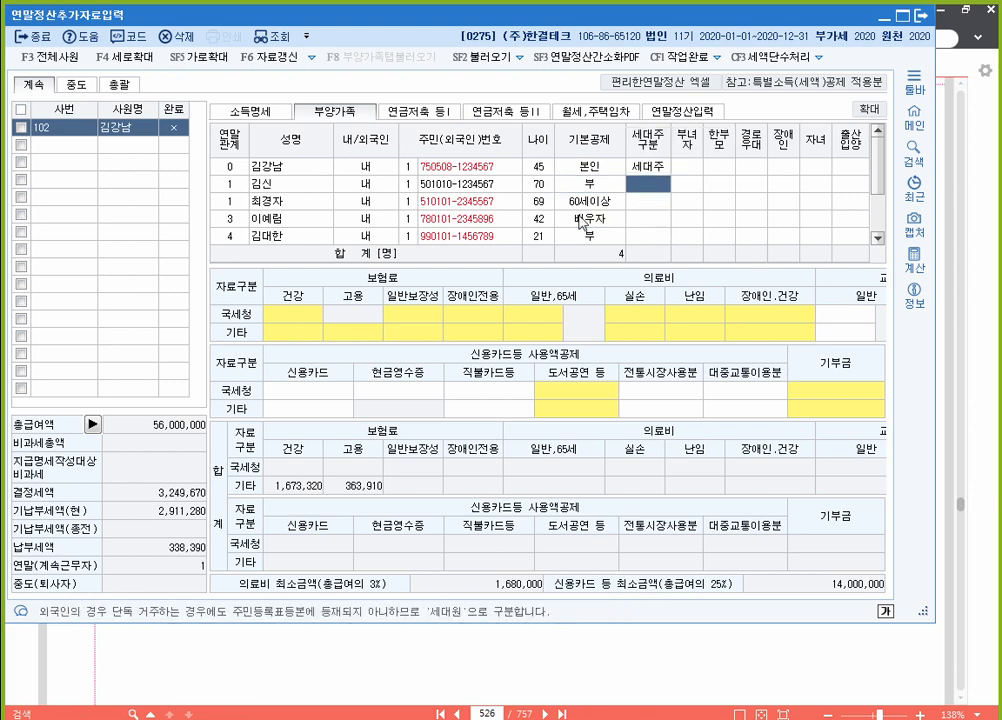
pyautogui.click(607, 185)
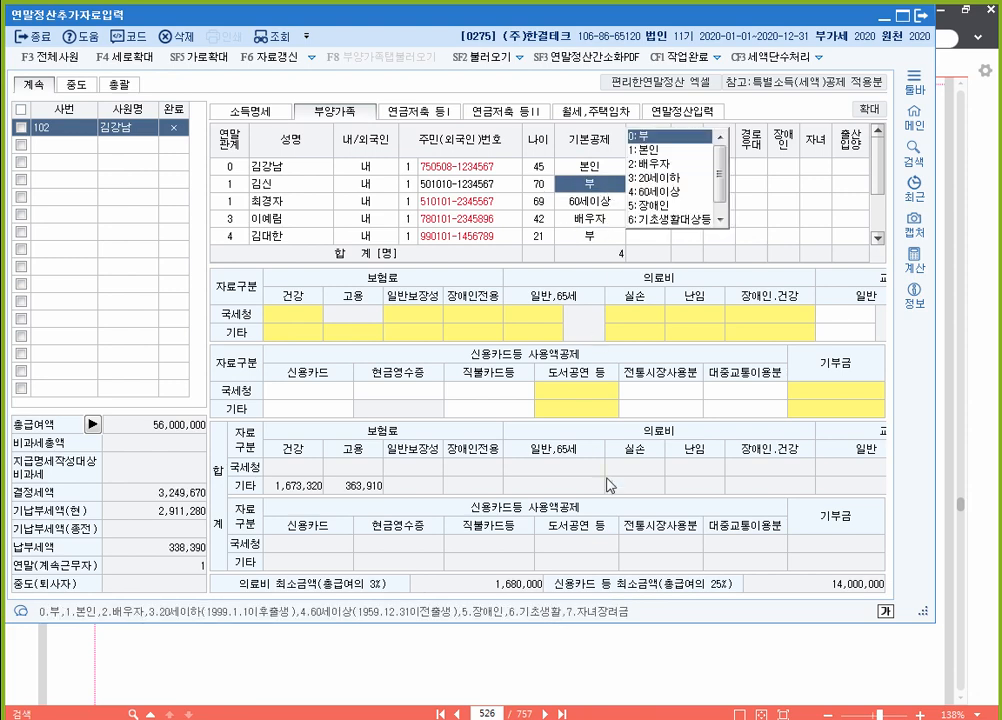
# Step: Change the spouse's 기본공제 from 배우자 to 0:부, raising tax due to 563,390
pyautogui.click(645, 652)
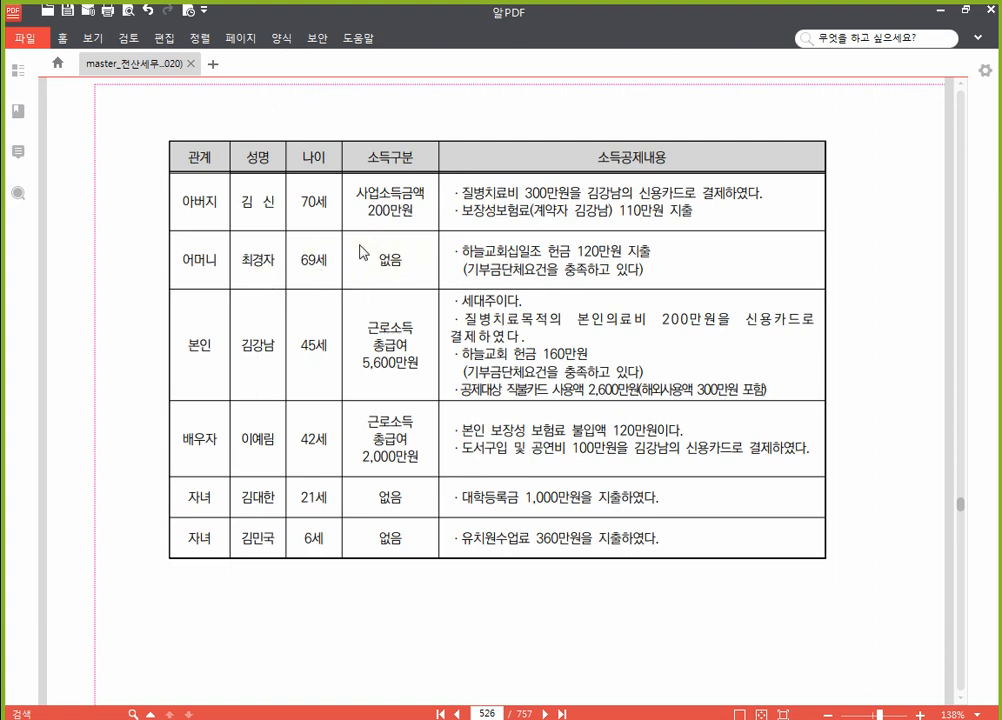
pyautogui.hotkey('alt', 'Tab')
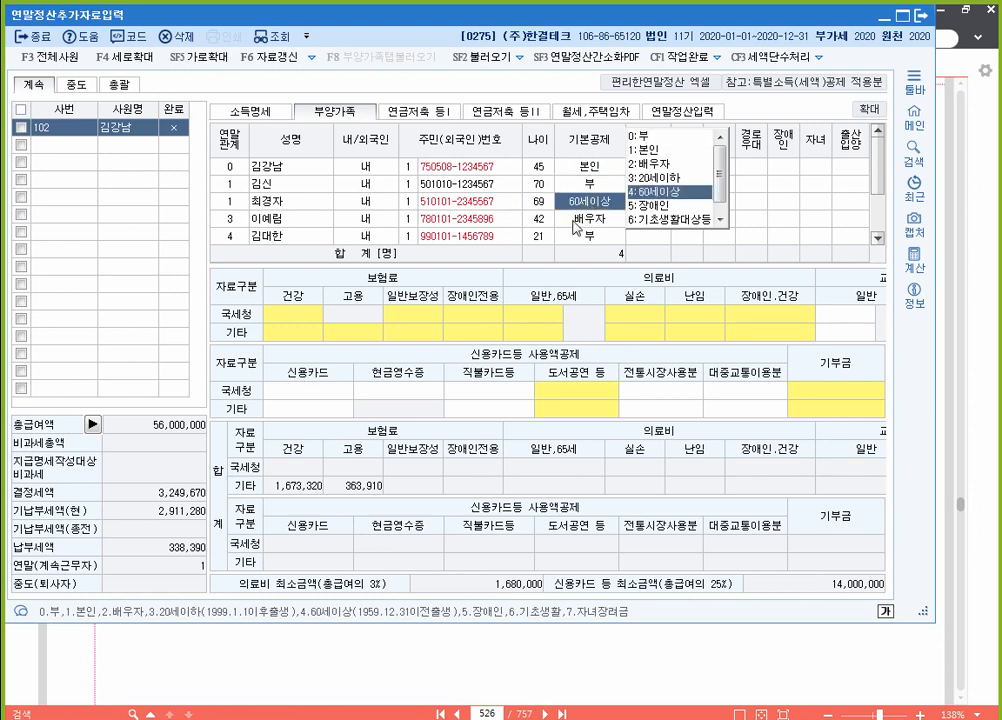
pyautogui.hotkey('alt', 'Tab')
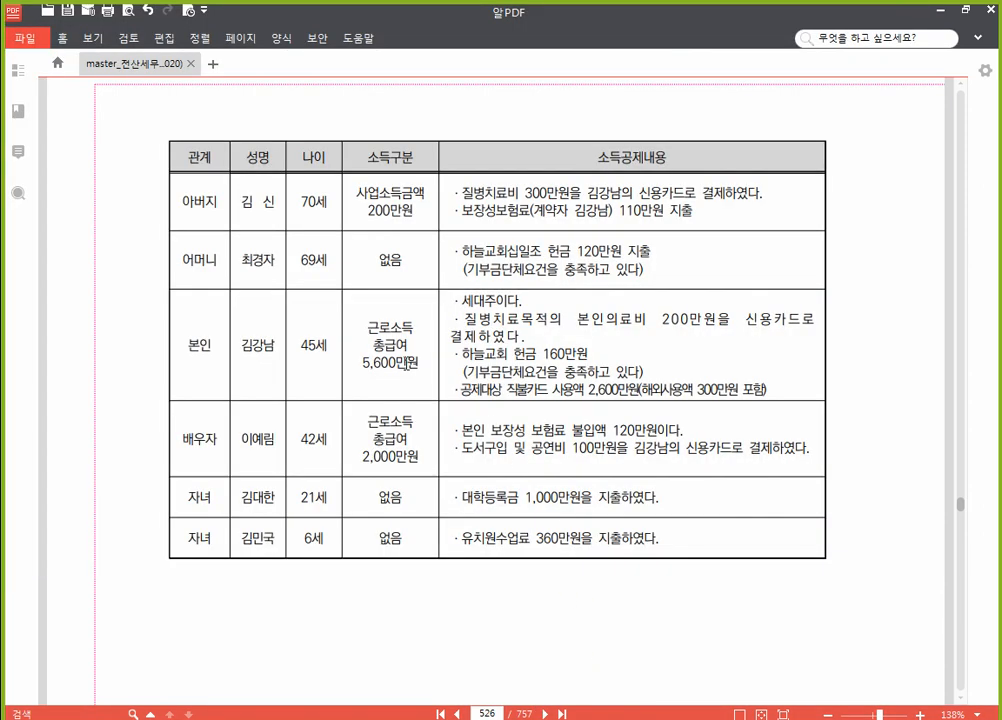
pyautogui.scroll(-3, 401, 362)
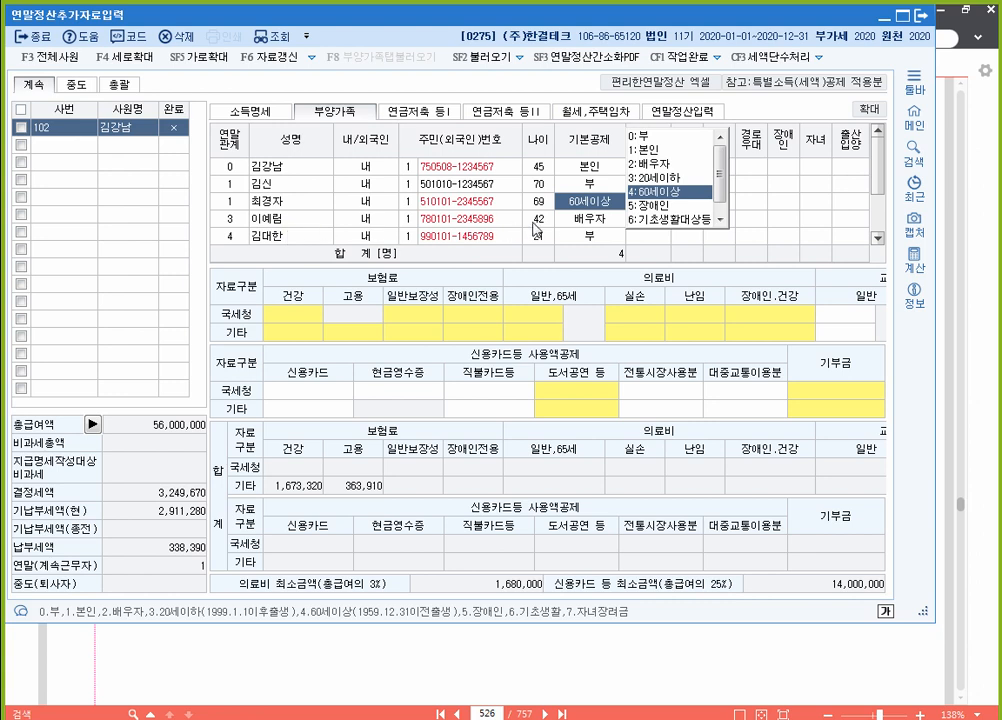
pyautogui.click(588, 226)
pyautogui.press('0')
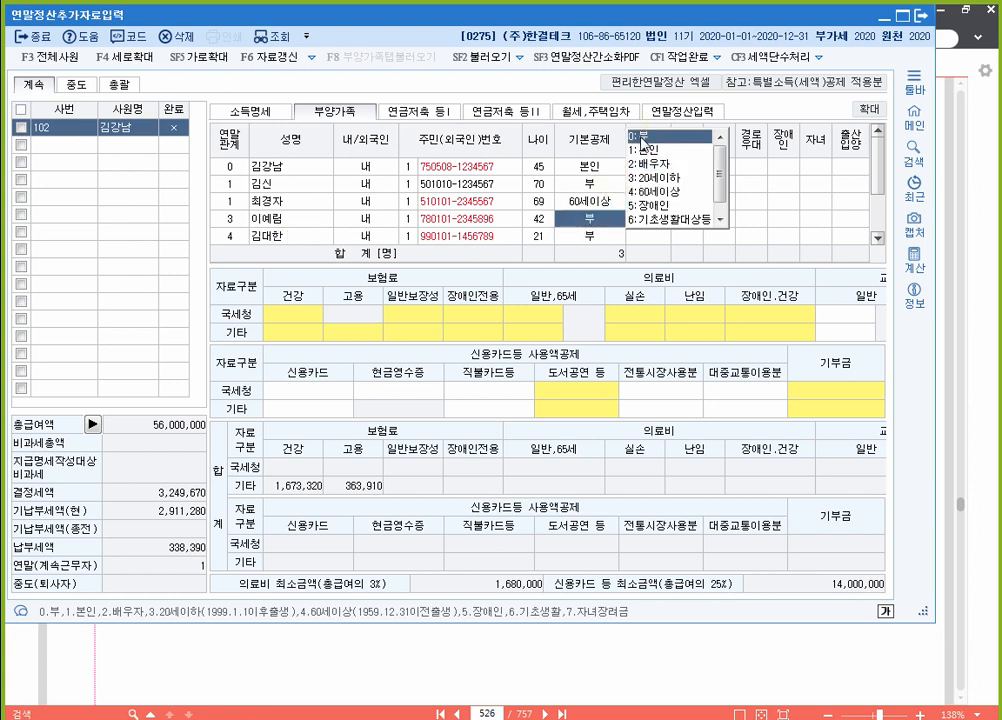
pyautogui.press('Return')
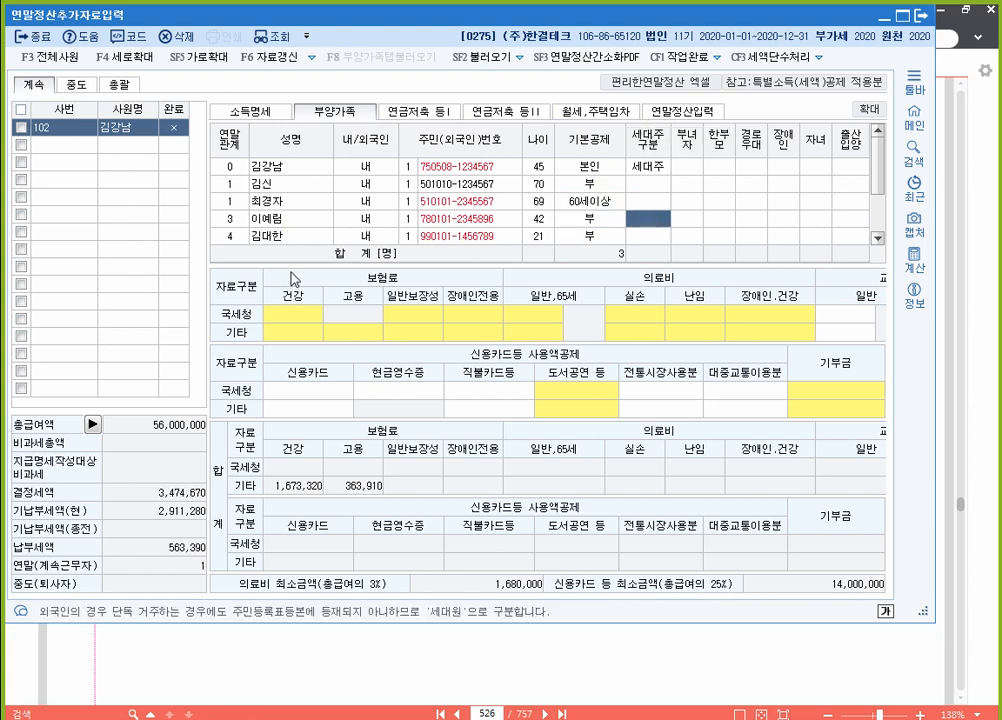
pyautogui.scroll(-3, 538, 232)
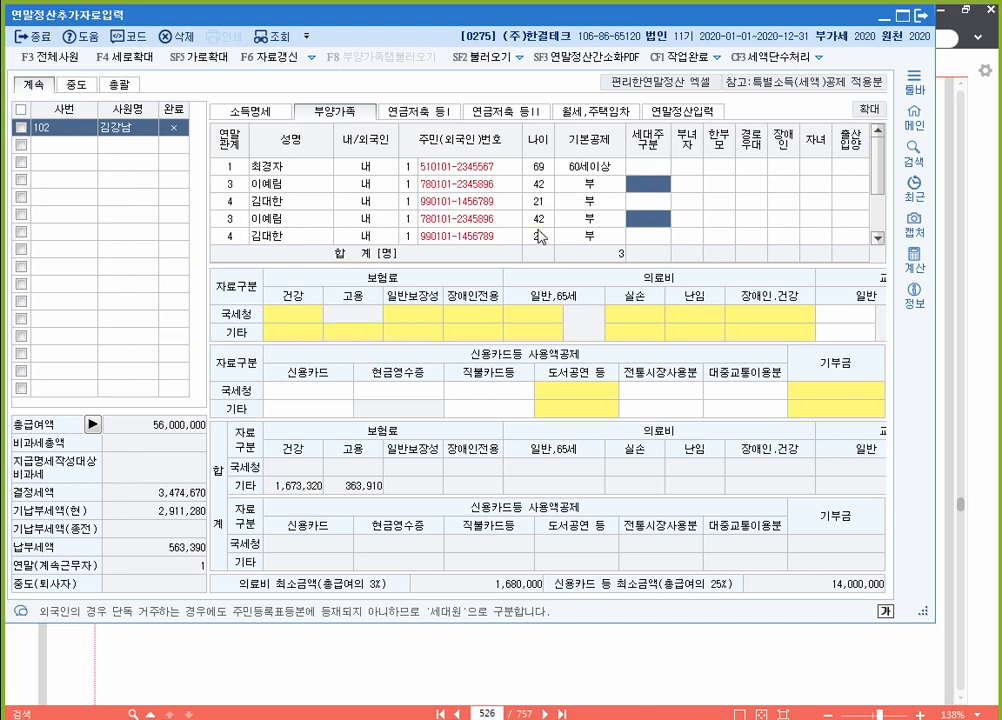
pyautogui.scroll(3, 538, 230)
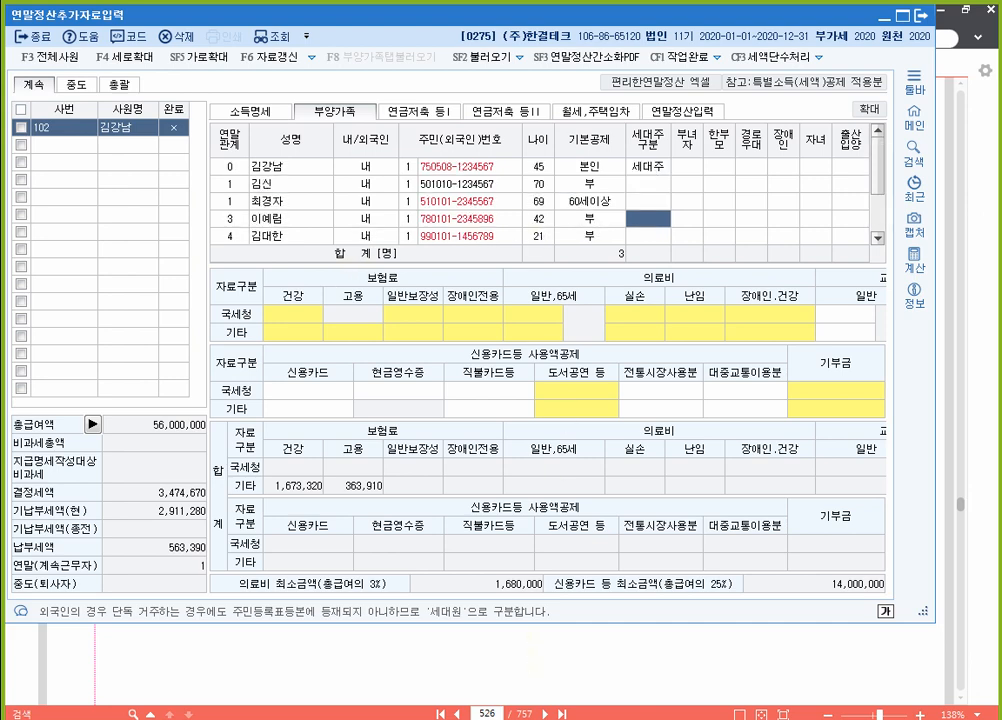
pyautogui.hotkey('alt', 'Tab')
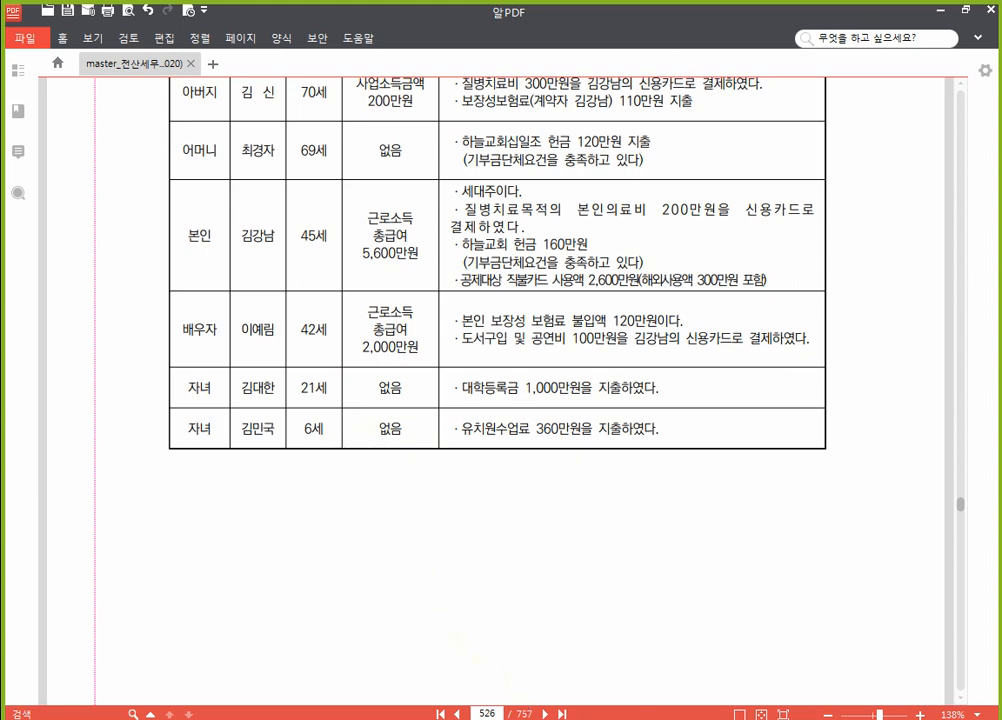
# Step: Review a child's 기본공제 options against the workbook's dependents table
pyautogui.click(515, 711)
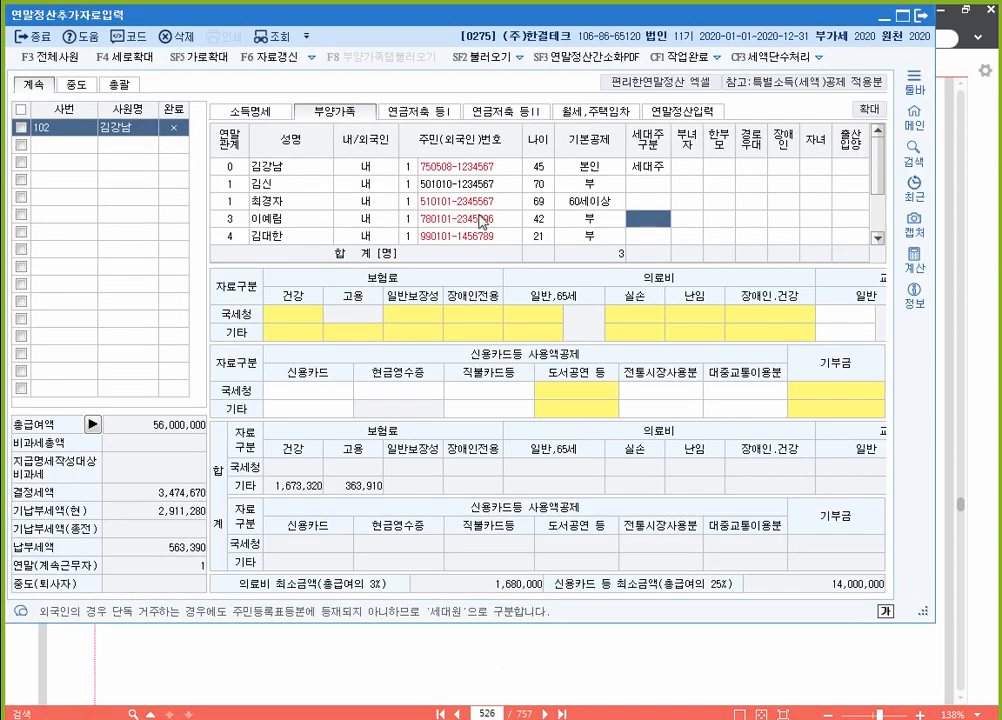
pyautogui.click(594, 222)
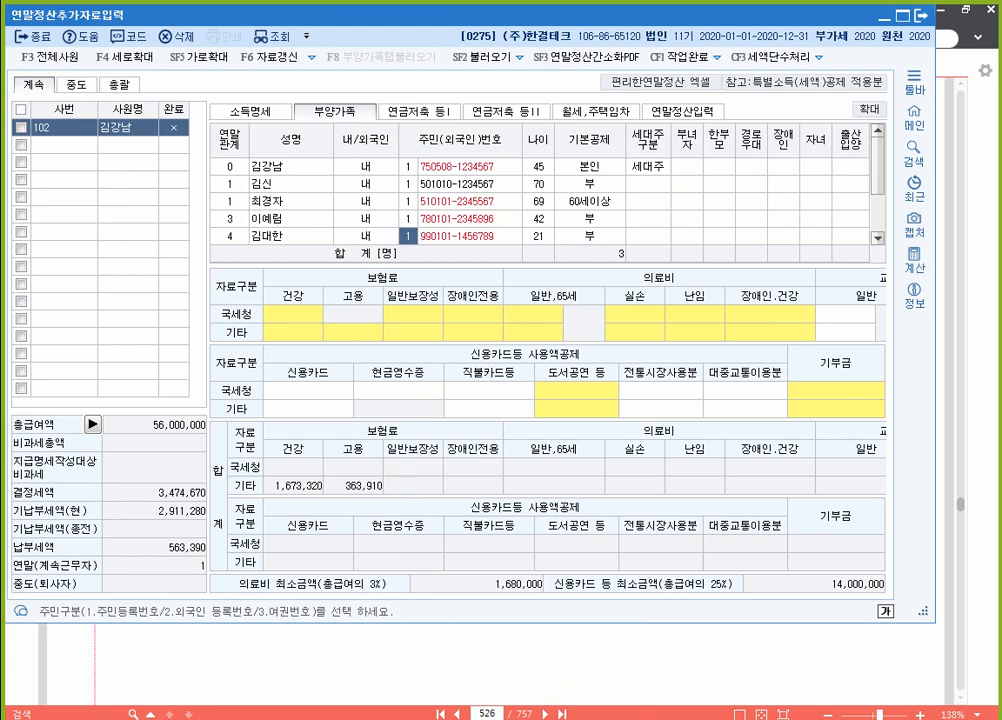
pyautogui.click(545, 712)
pyautogui.scroll(2, 558, 275)
pyautogui.scroll(-1, 551, 273)
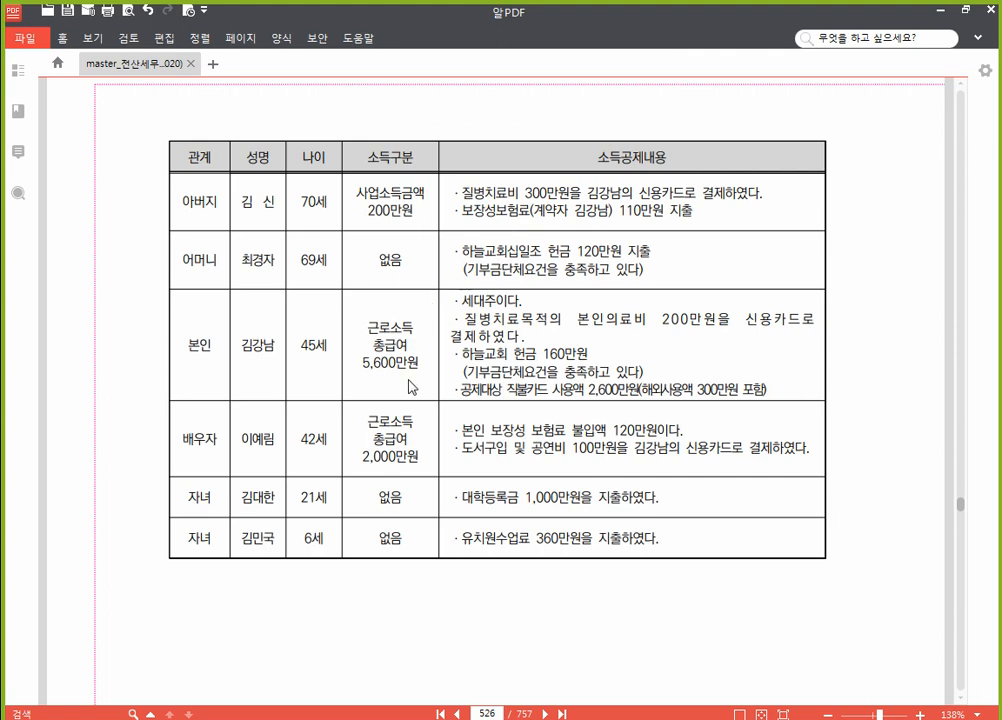
pyautogui.hotkey('alt', 'Tab')
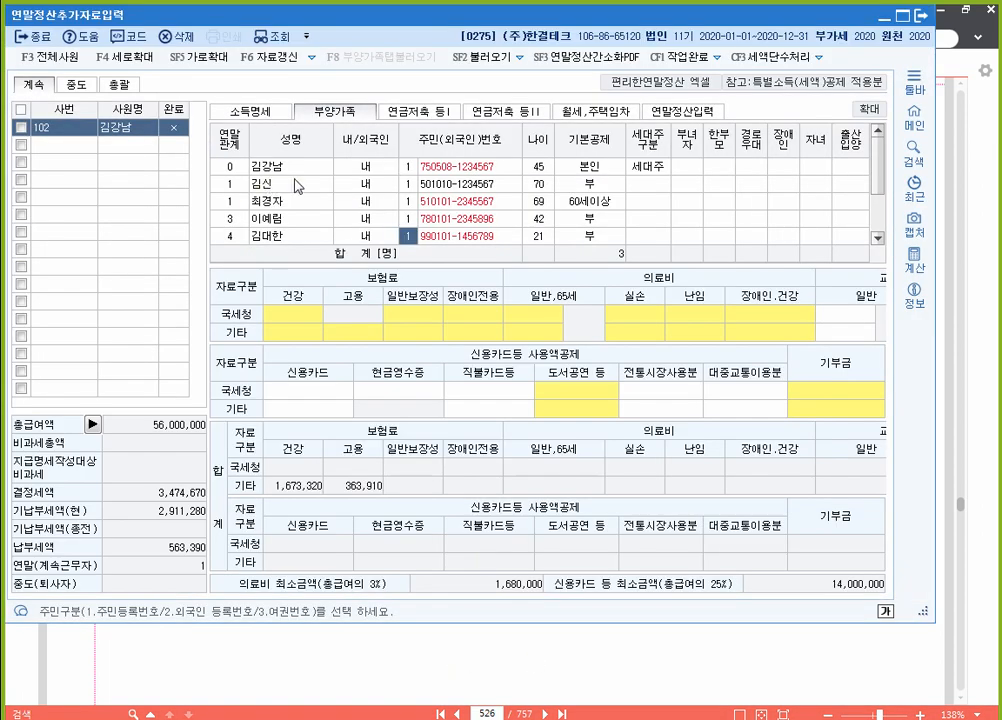
# Step: Open the father's 의료비 일반,65세 국세청 cell to bring up 의료비지급명세서
pyautogui.click(442, 185)
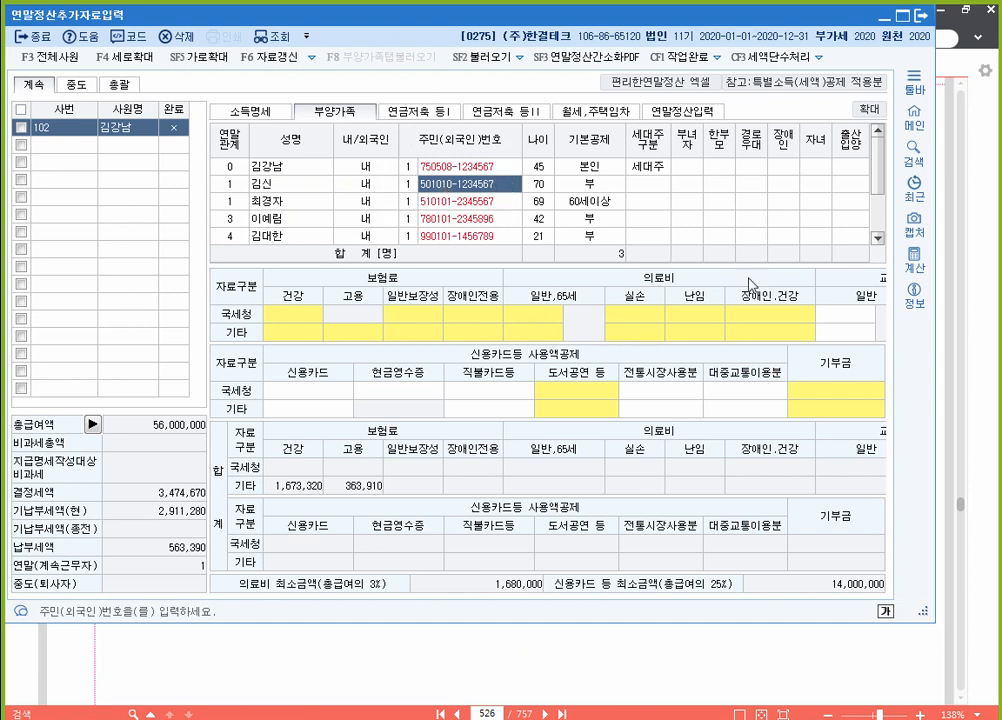
pyautogui.press('F12')
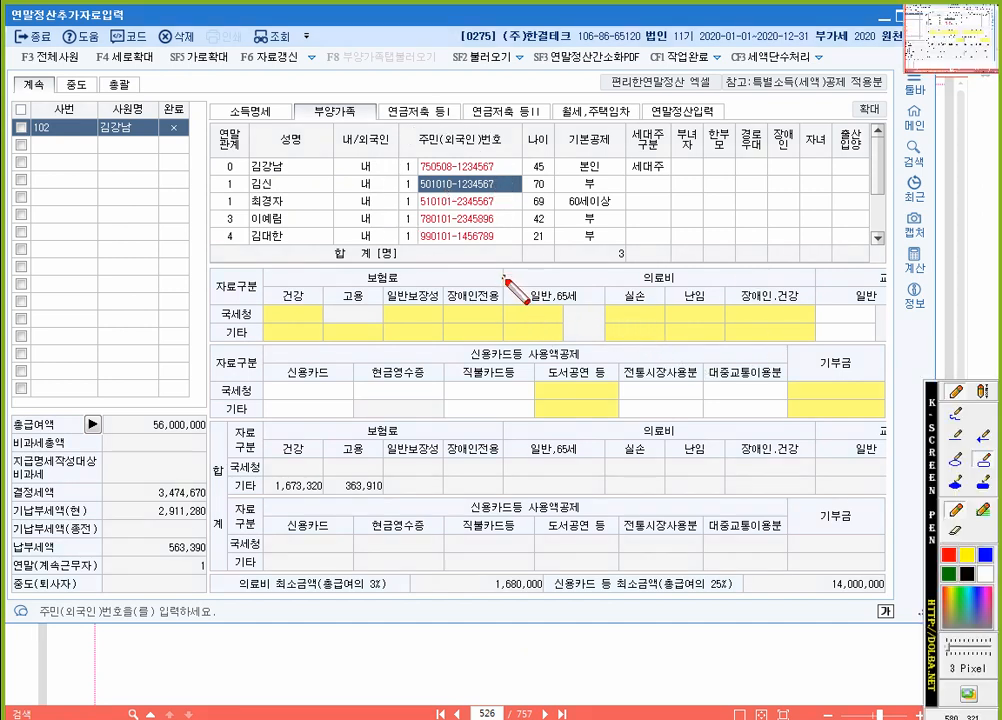
pyautogui.moveTo(503, 275); pyautogui.dragTo(816, 347)
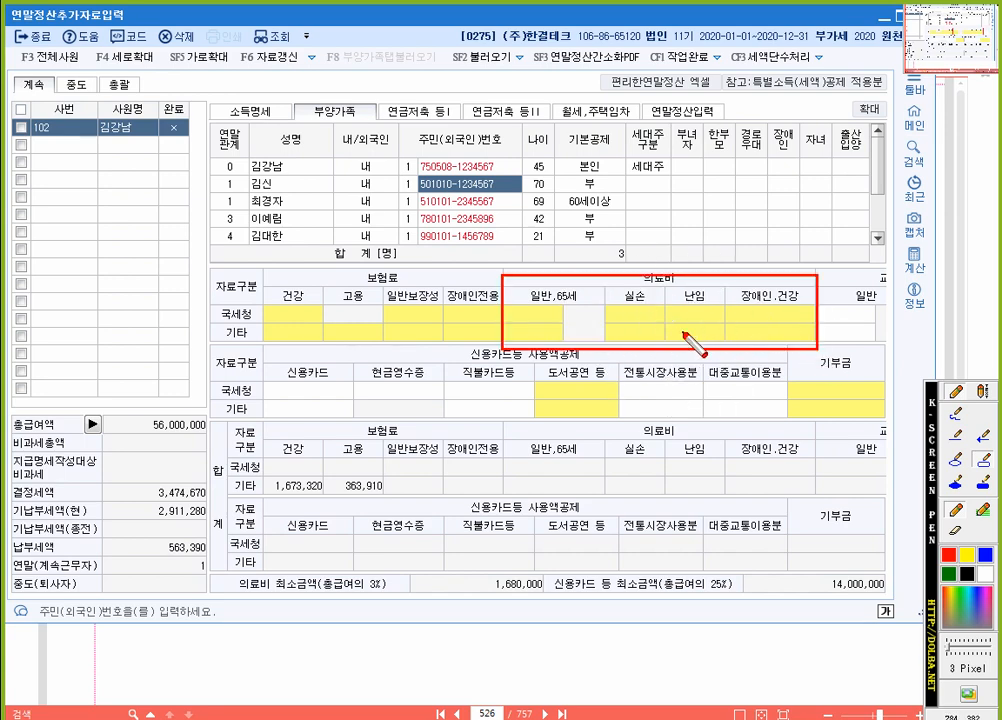
pyautogui.press('F12')
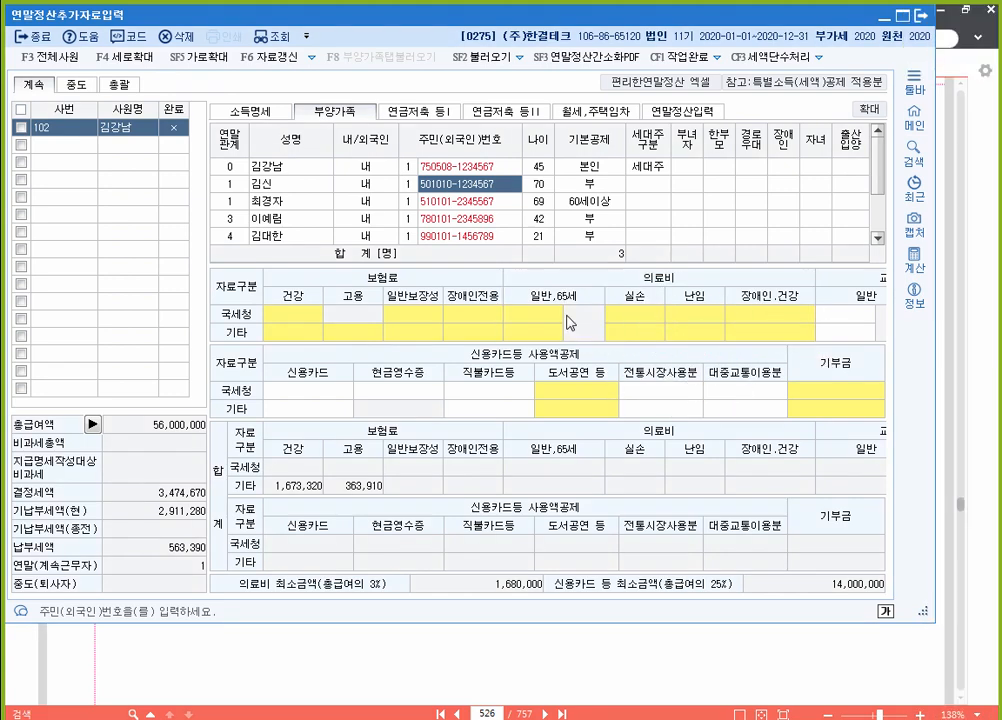
pyautogui.click(543, 315)
pyautogui.doubleClick(543, 315)
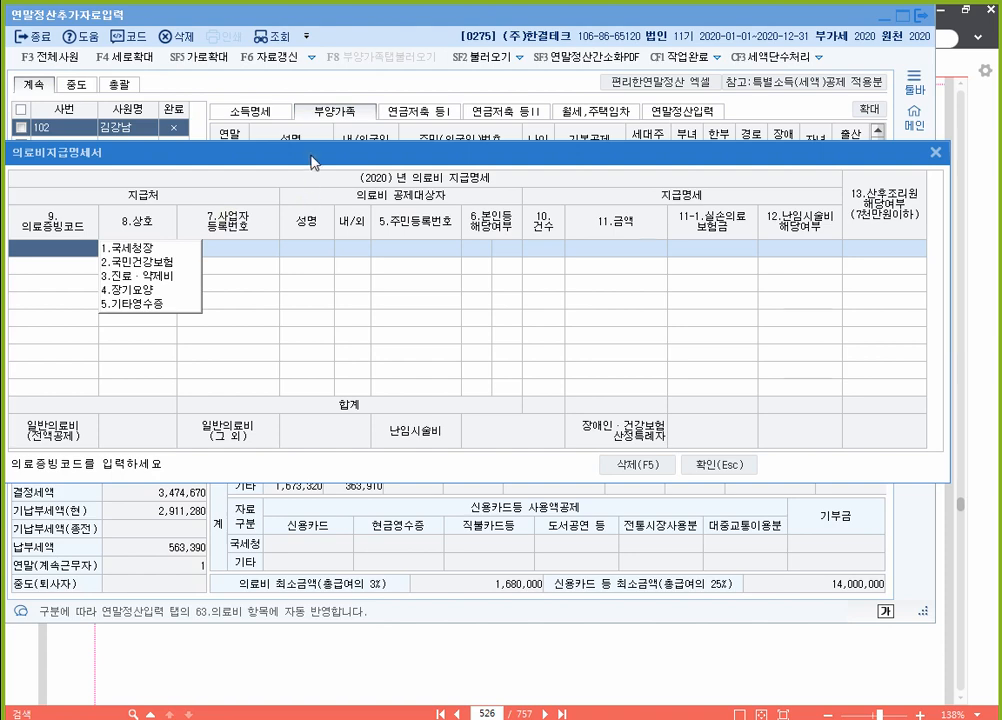
# Step: Record the father's 3,000,000 medical expense with 1.국세청장 evidence and close the statement
pyautogui.moveTo(306, 163); pyautogui.dragTo(335, 114)
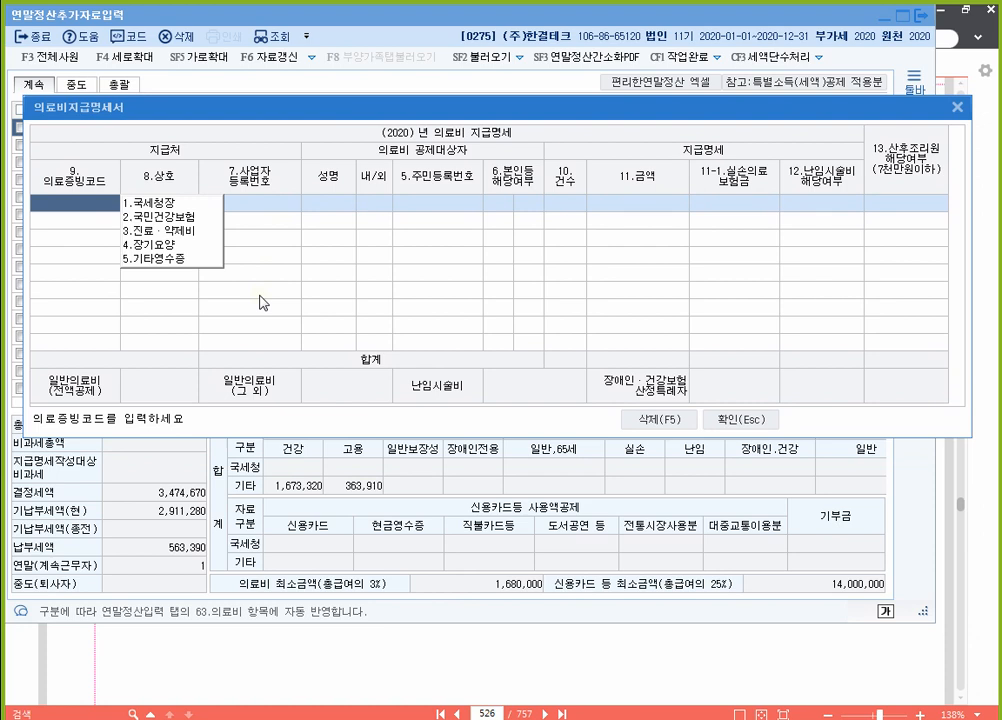
pyautogui.press('1')
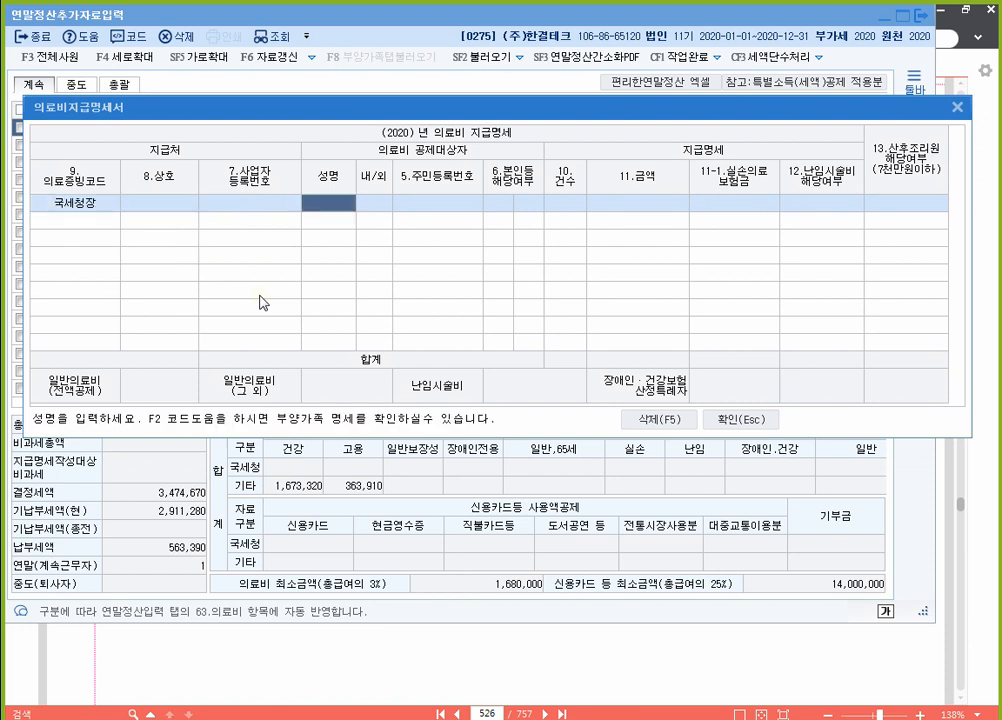
pyautogui.press('F2')
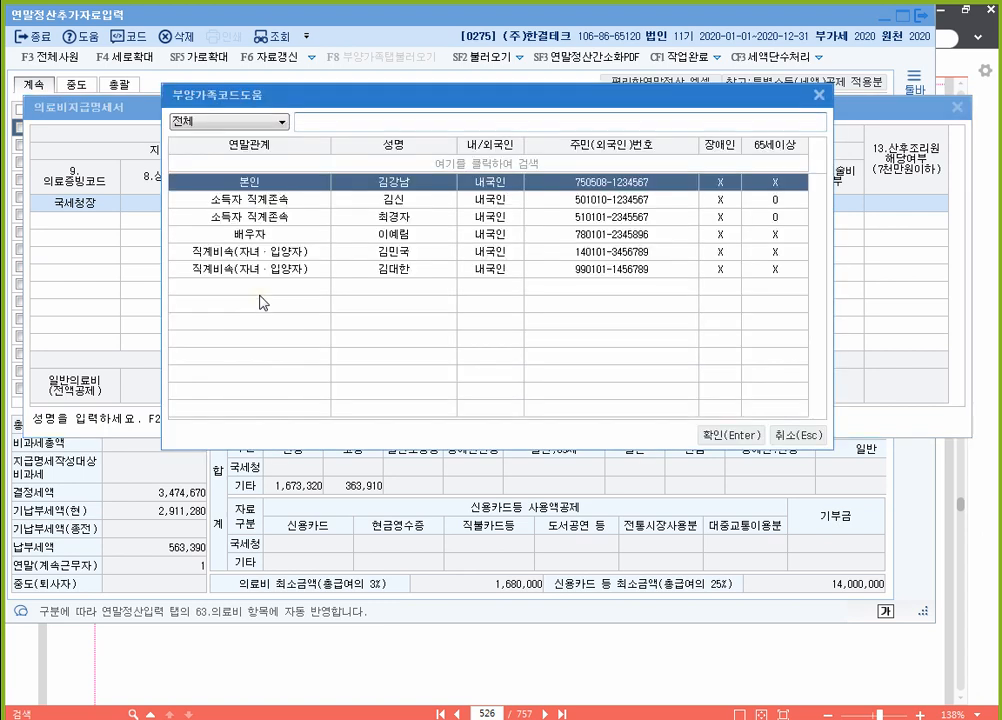
pyautogui.press('Down')
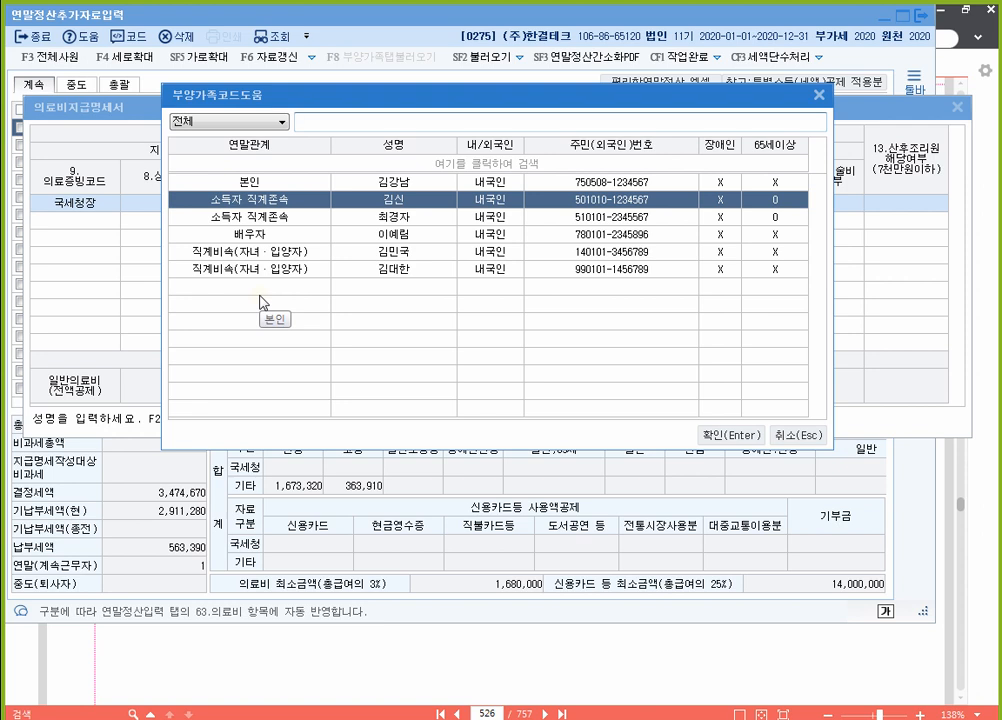
pyautogui.press('Return')
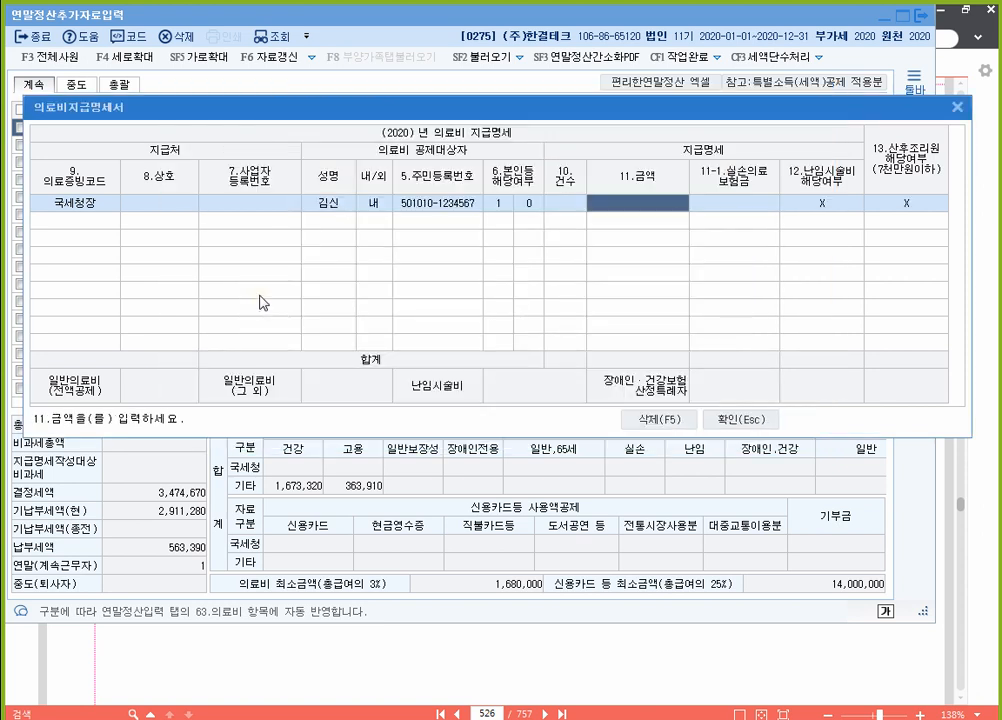
pyautogui.write('3000000')
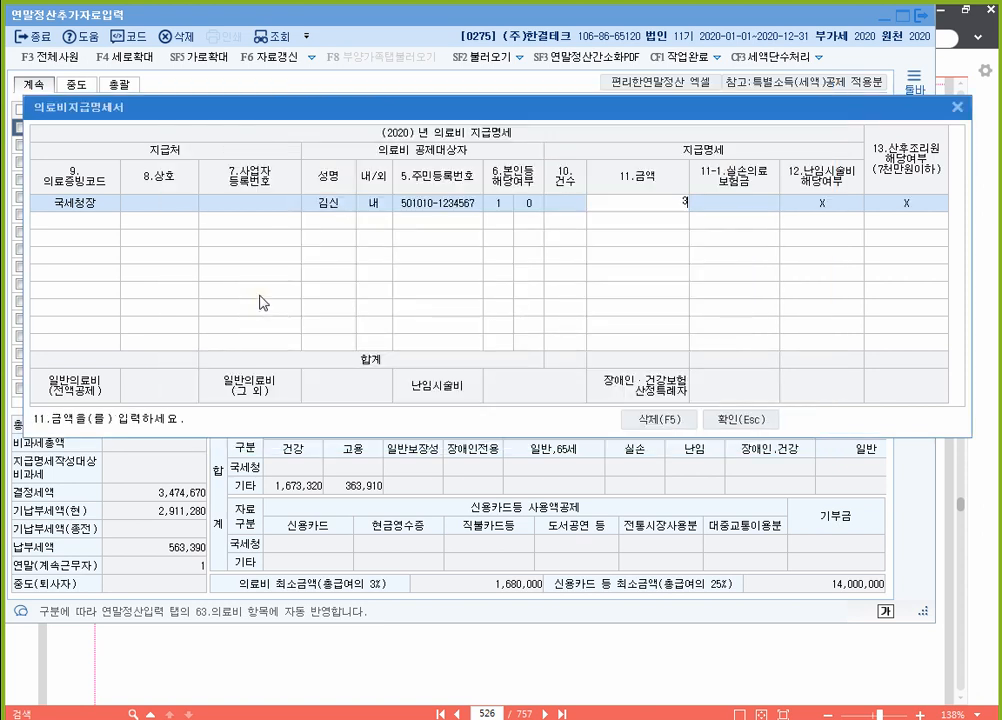
pyautogui.press('Return')
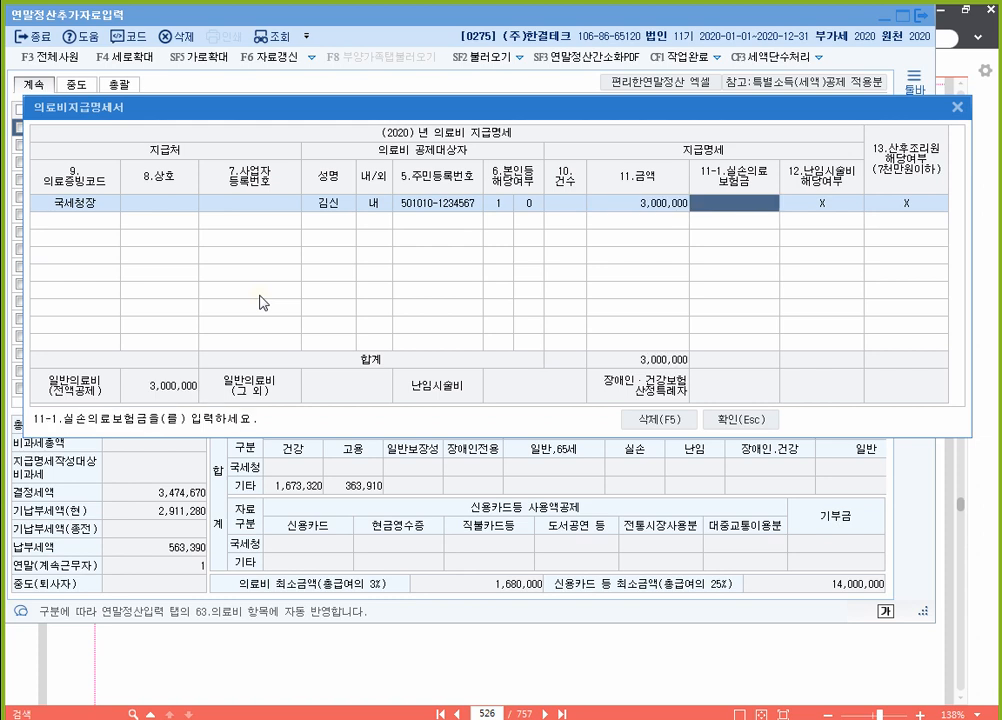
pyautogui.press('Return')
pyautogui.press('Return')
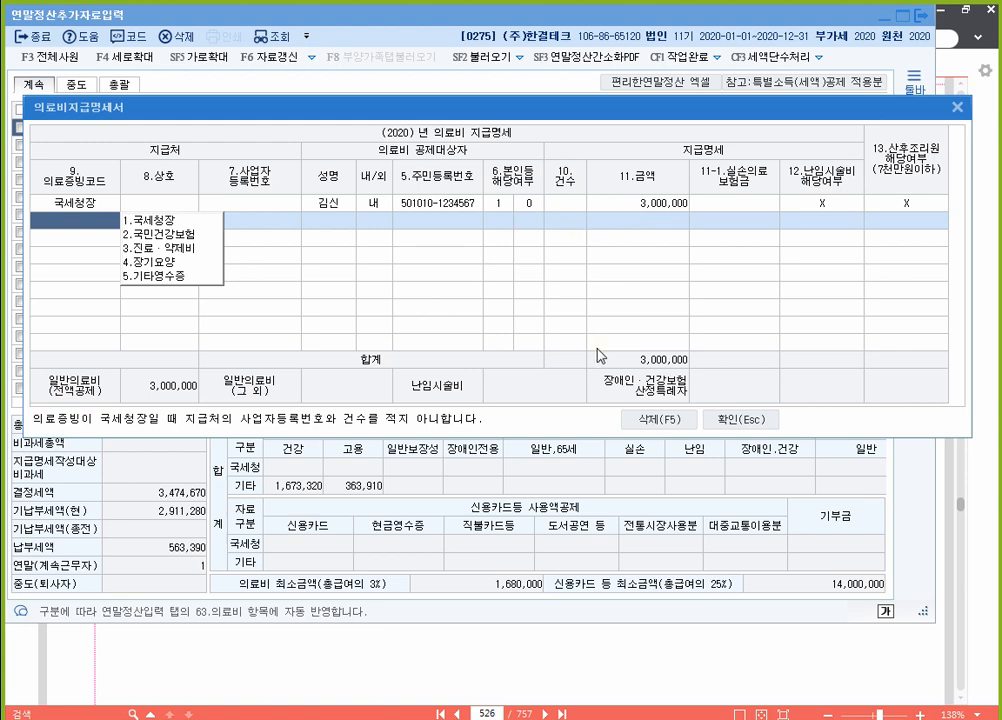
pyautogui.click(771, 424)
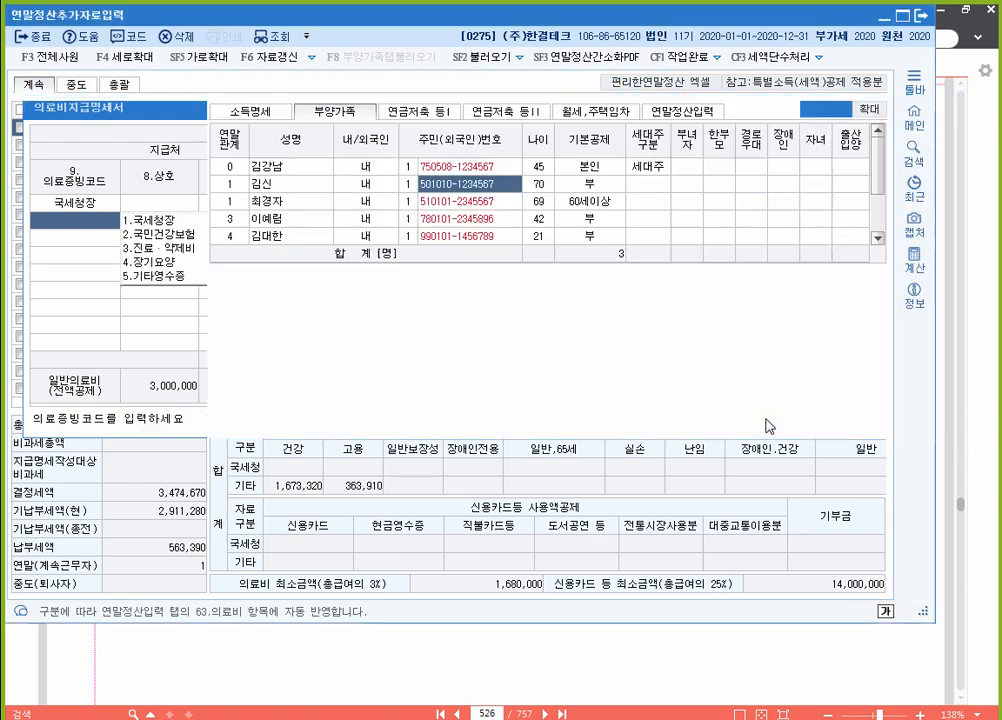
# Step: Enter 3,000,000 as the employee's 국세청 credit-card usage on the dependents tab
pyautogui.click(997, 268)
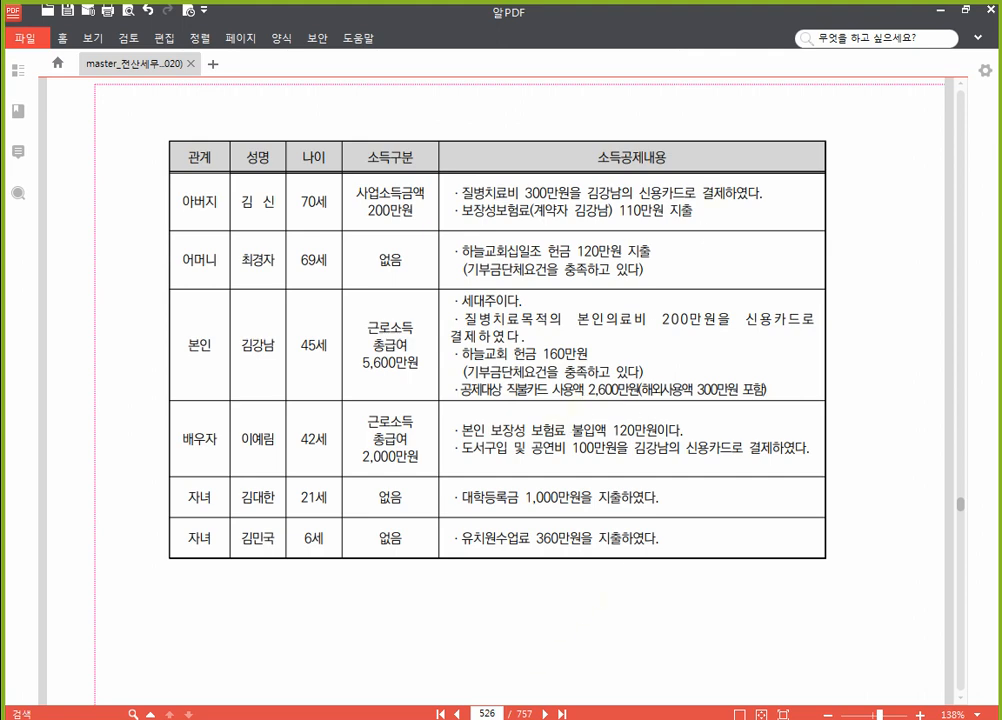
pyautogui.click(525, 703)
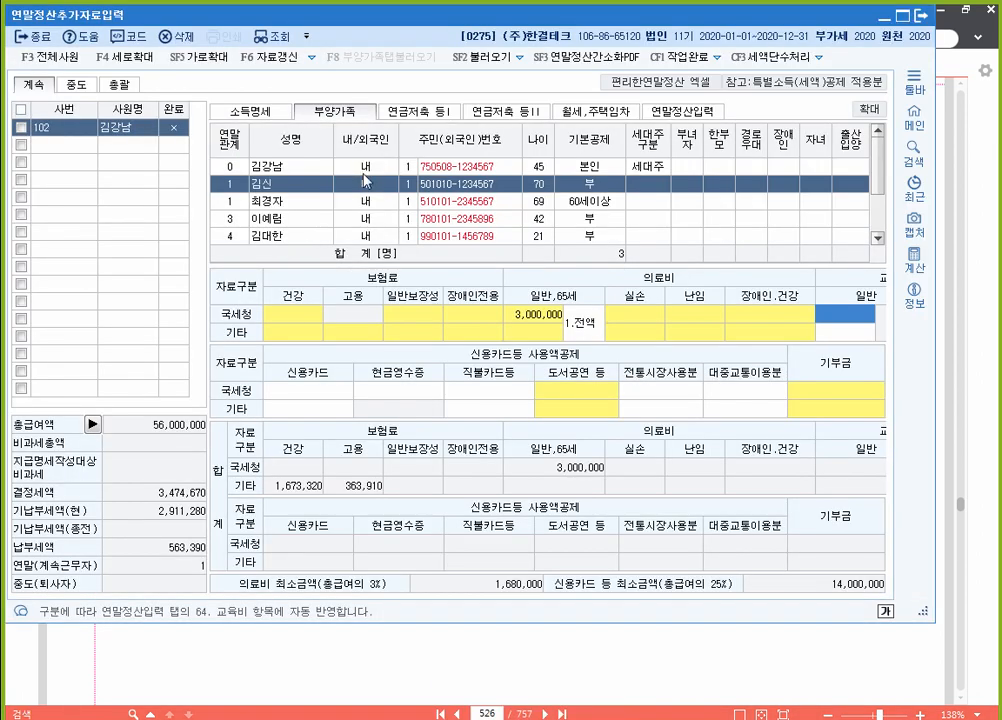
pyautogui.click(487, 172)
pyautogui.click(305, 390)
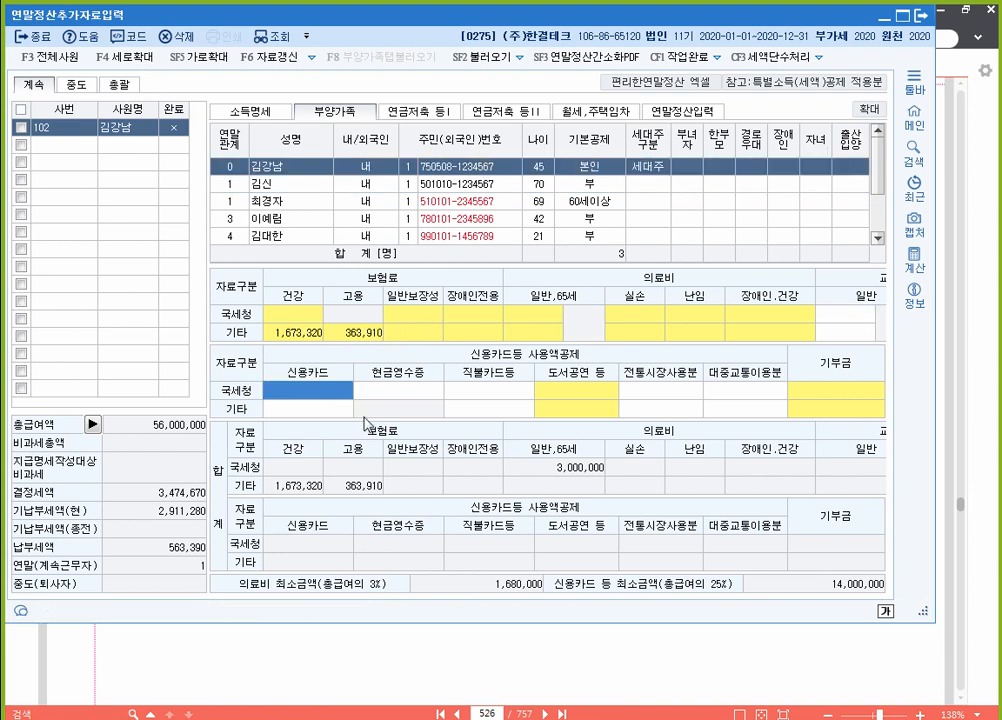
pyautogui.write('3000000')
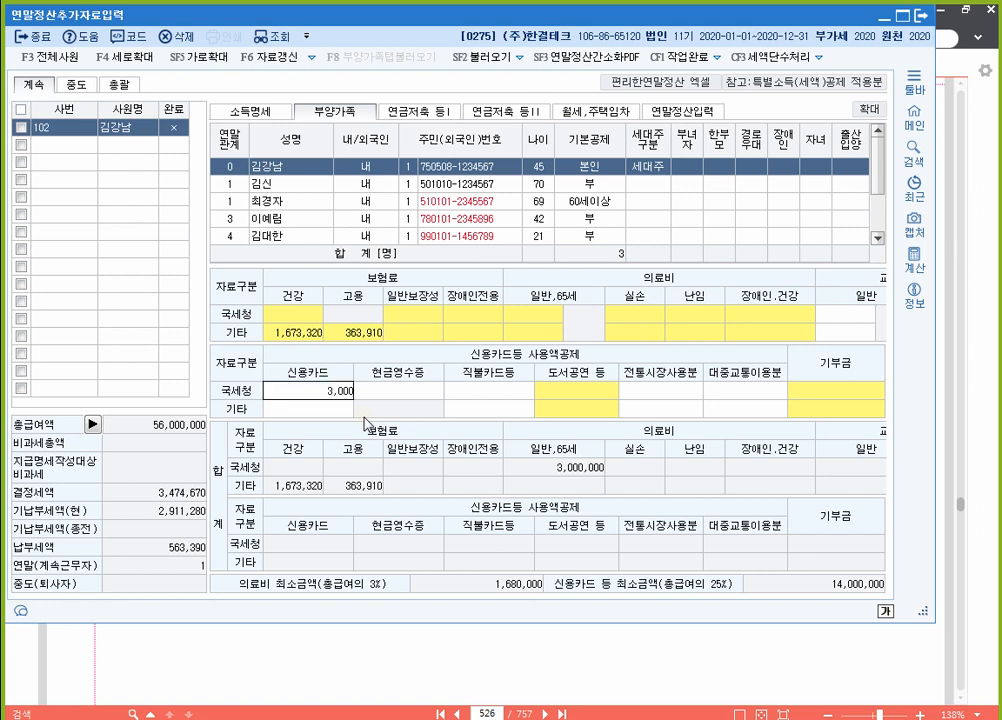
pyautogui.press('Return')
pyautogui.press('Left')
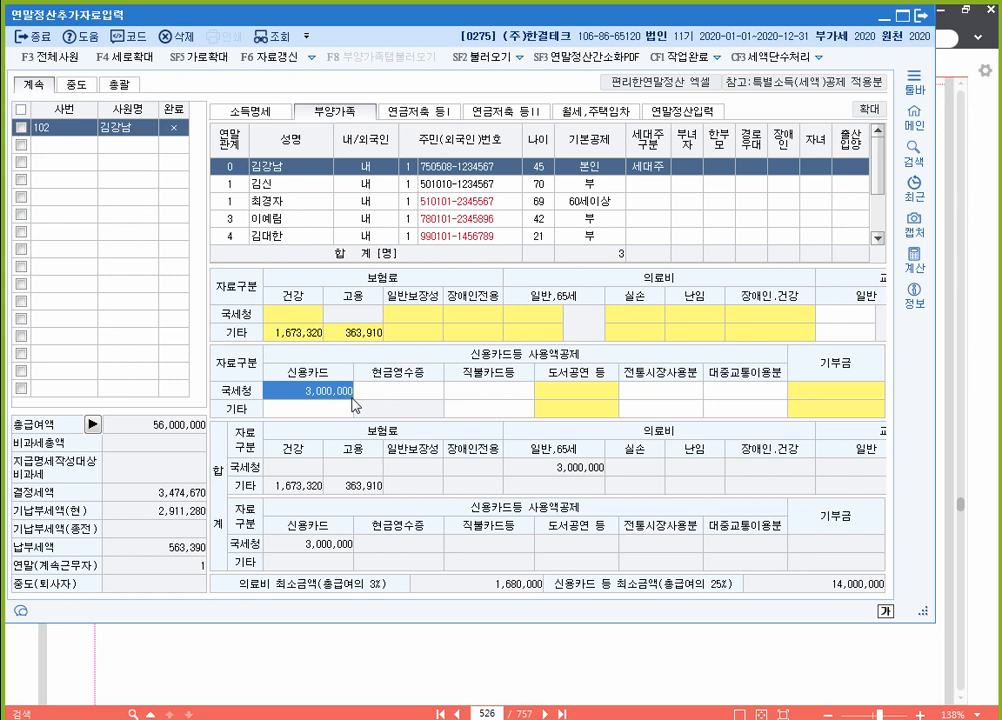
pyautogui.press('ctrl')
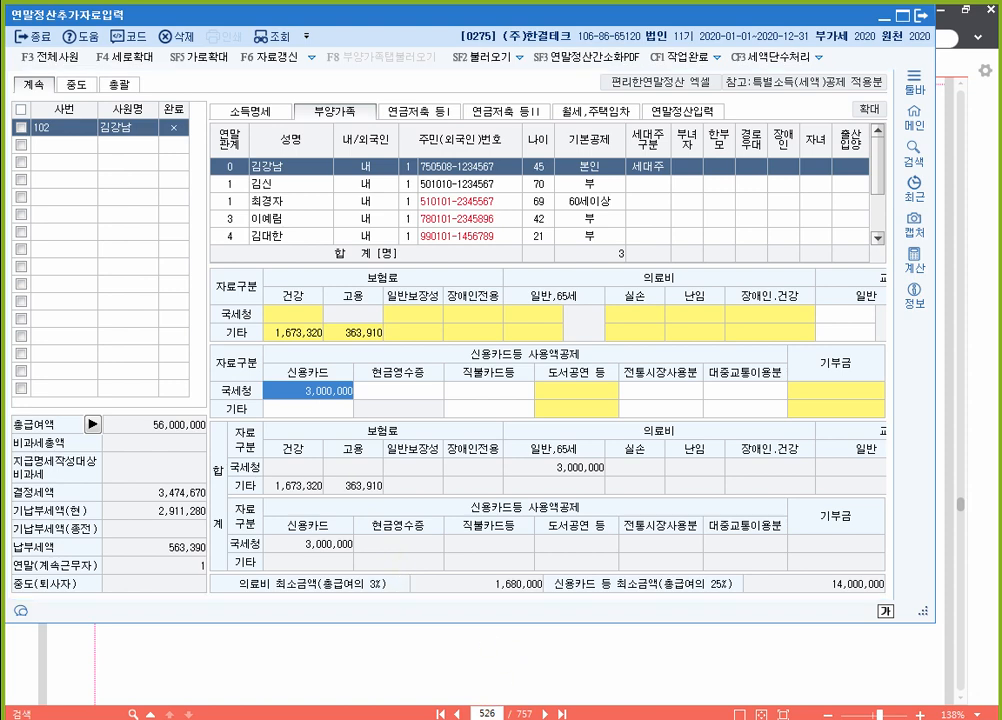
pyautogui.click(486, 717)
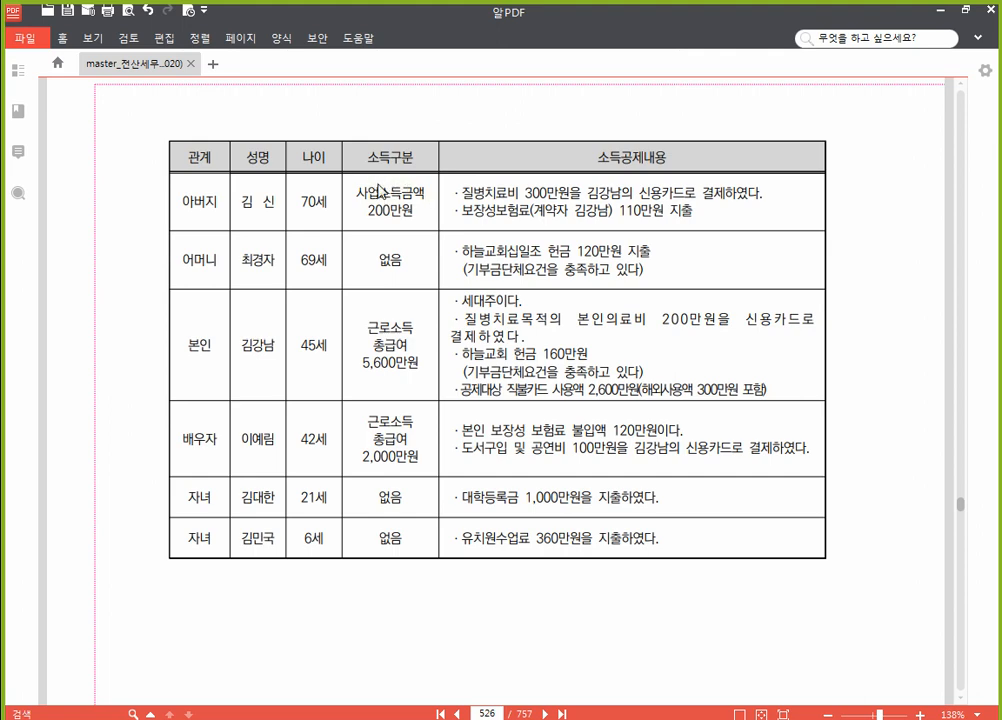
# Step: Strike through the father's 110만원 보장성보험료 line in the workbook
pyautogui.moveTo(453, 211); pyautogui.dragTo(689, 212)
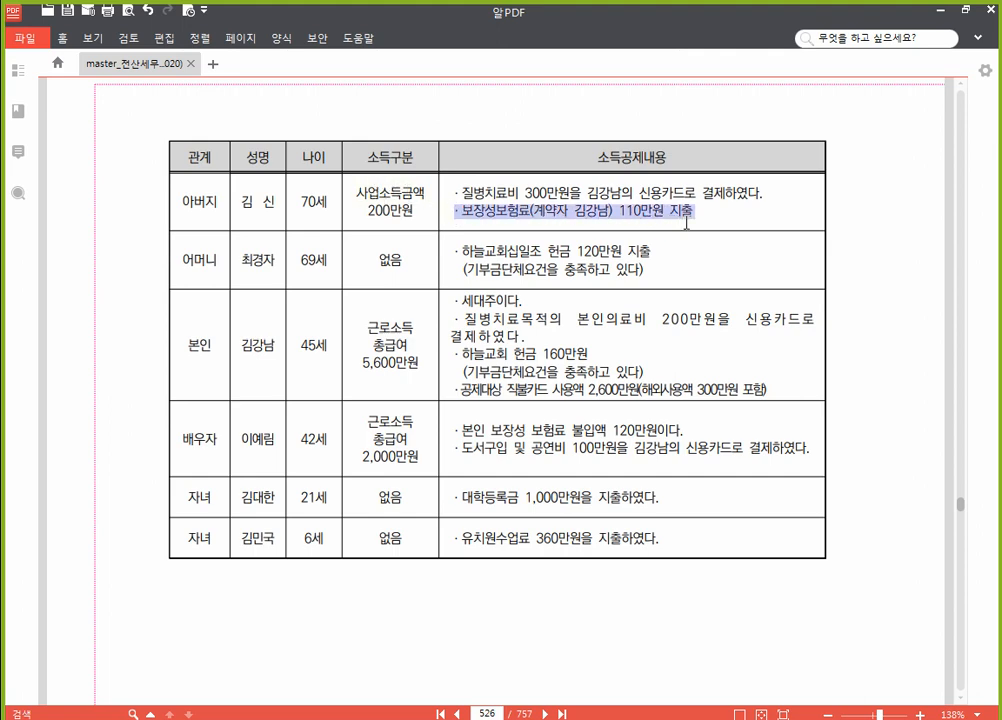
pyautogui.click(742, 200)
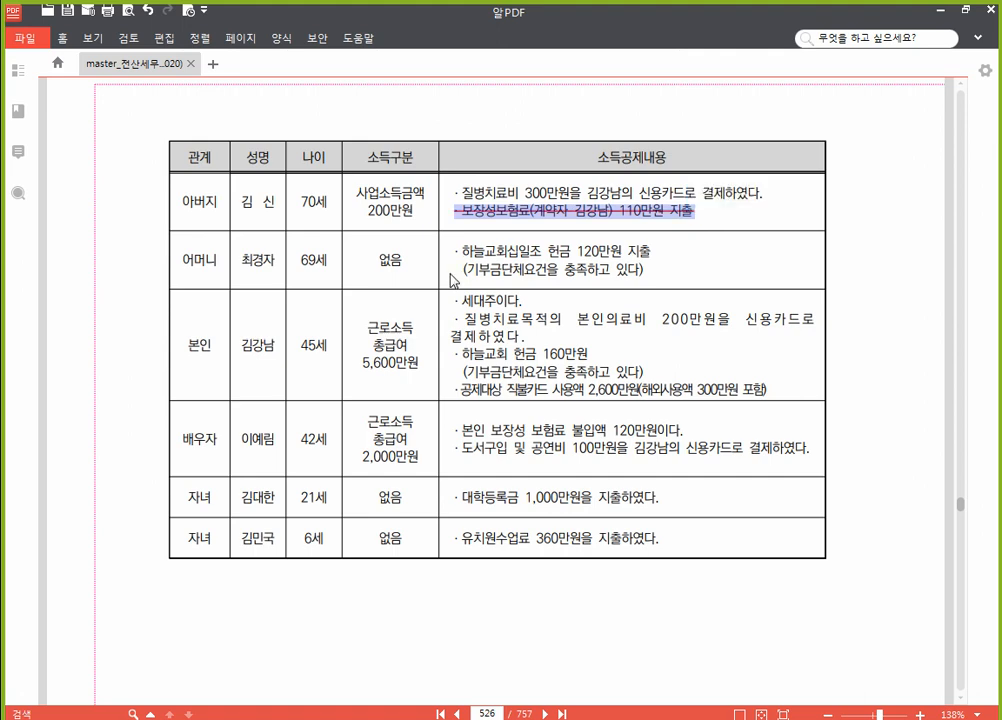
pyautogui.click(517, 257)
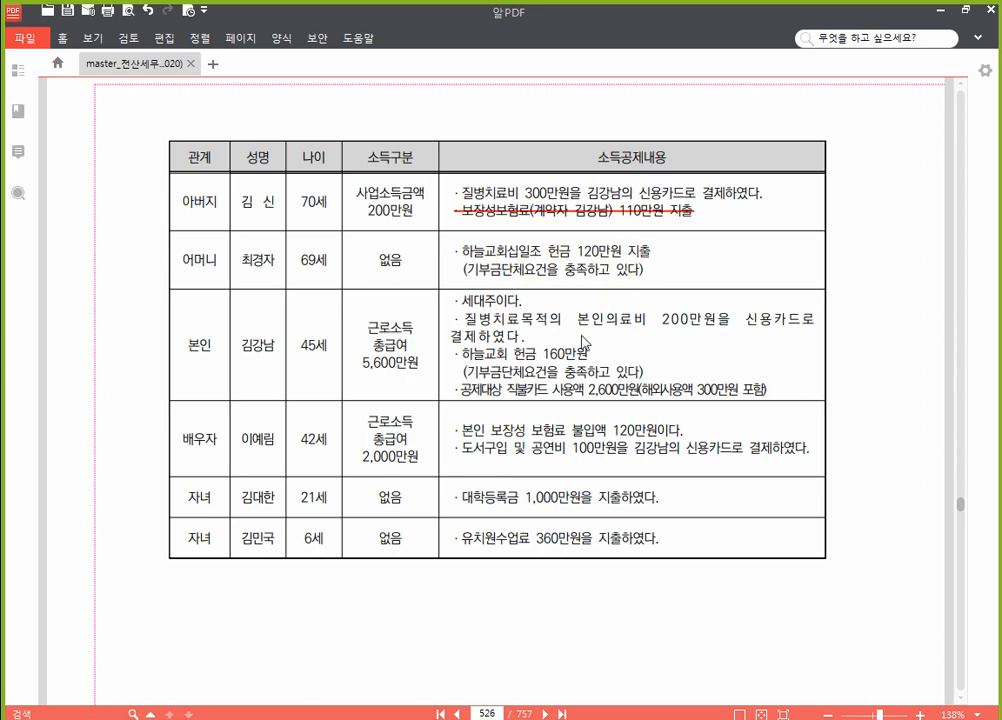
pyautogui.moveTo(525, 718)
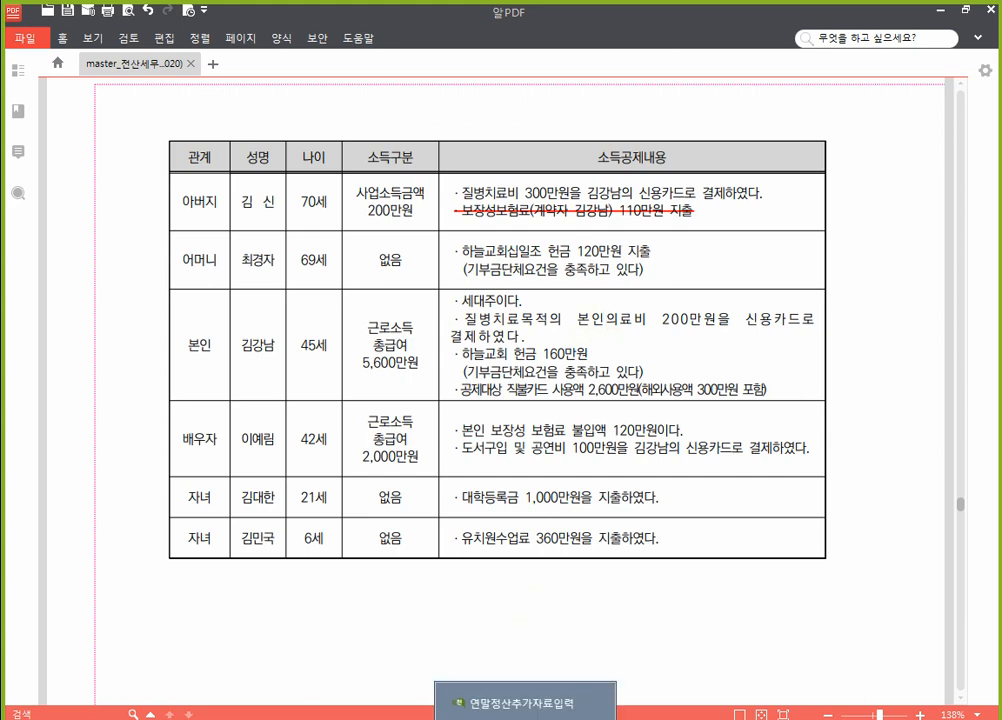
pyautogui.click(525, 703)
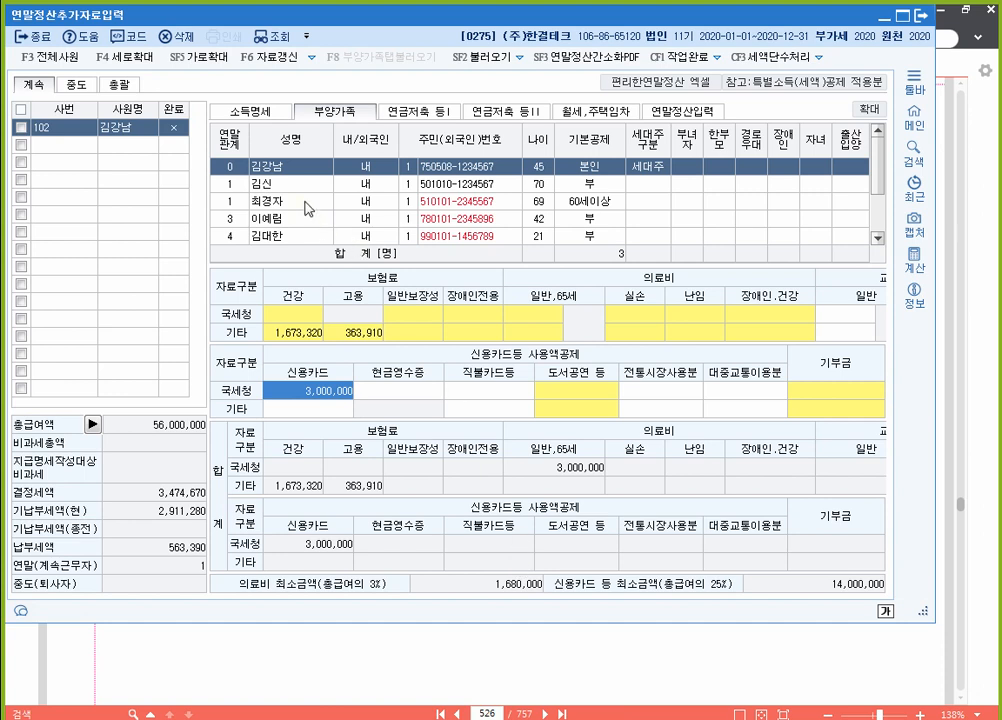
pyautogui.click(304, 206)
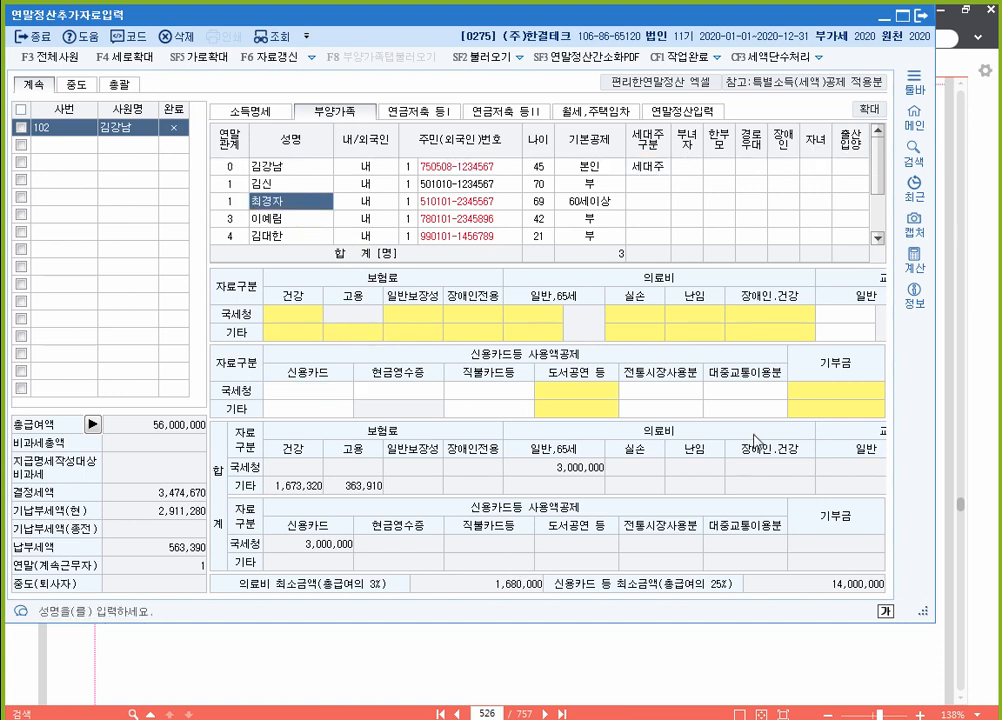
pyautogui.click(866, 394)
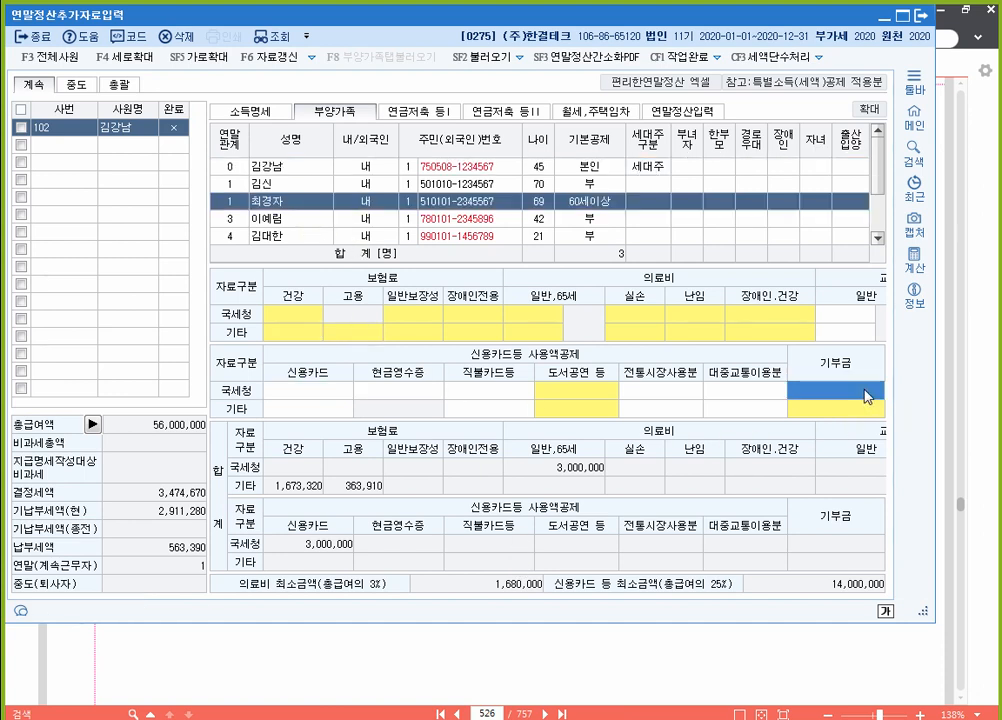
pyautogui.press('ctrl')
pyautogui.press('ctrl')
# Step: Open 기부금명세서 with the mother as donor and type 41 종교단체 지정기부금
pyautogui.press('ctrl')
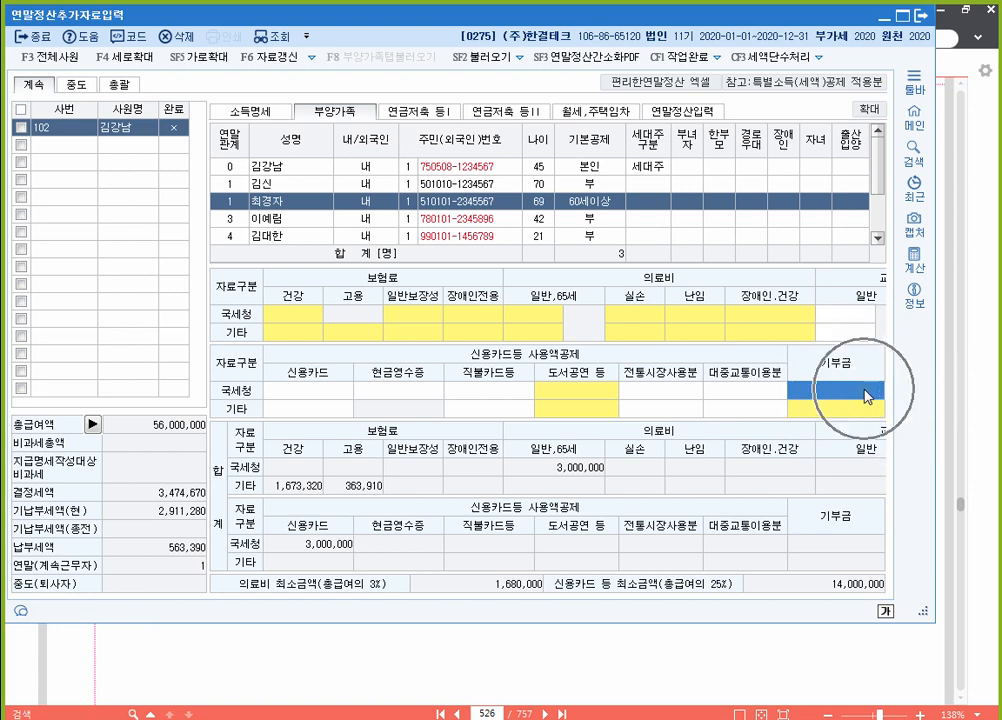
pyautogui.press('ctrl')
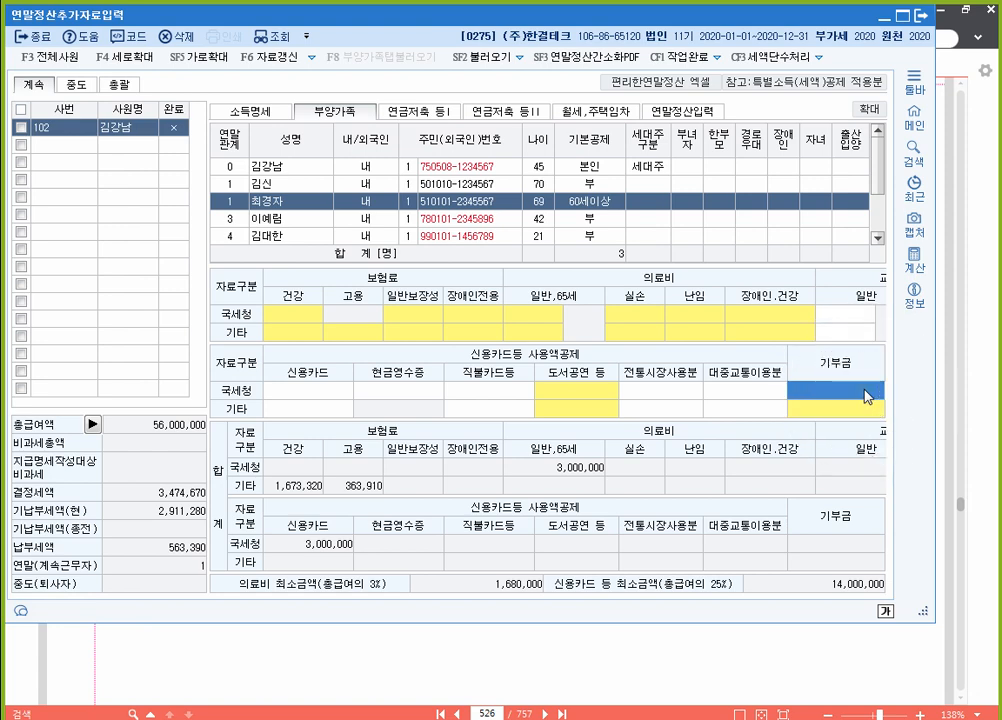
pyautogui.doubleClick(866, 396)
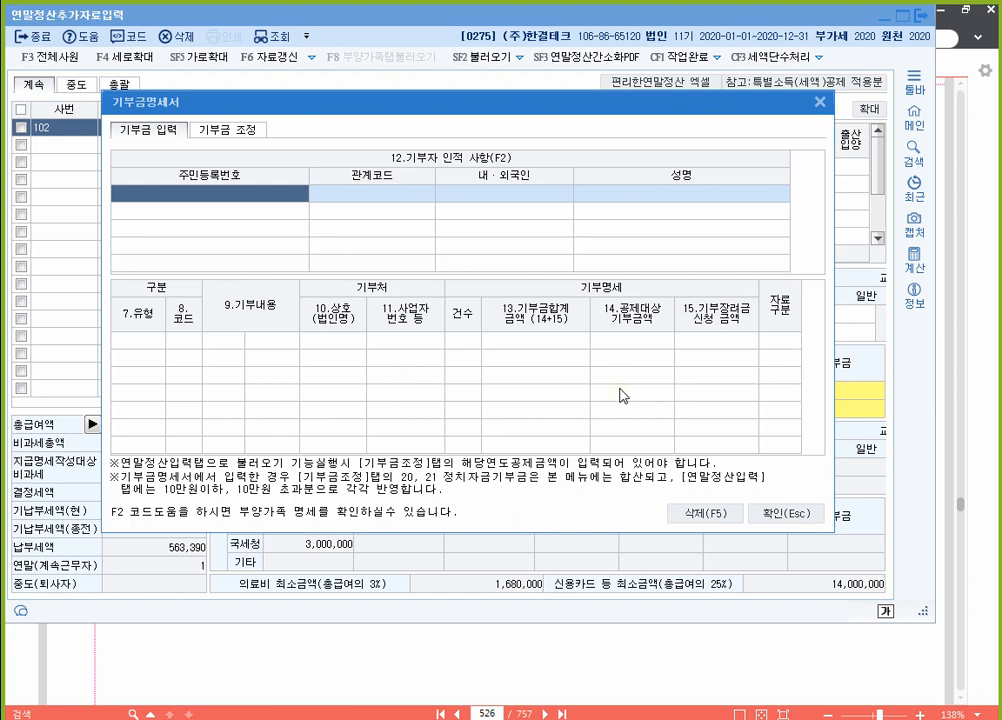
pyautogui.press('F2')
pyautogui.press('Down')
pyautogui.press('Down')
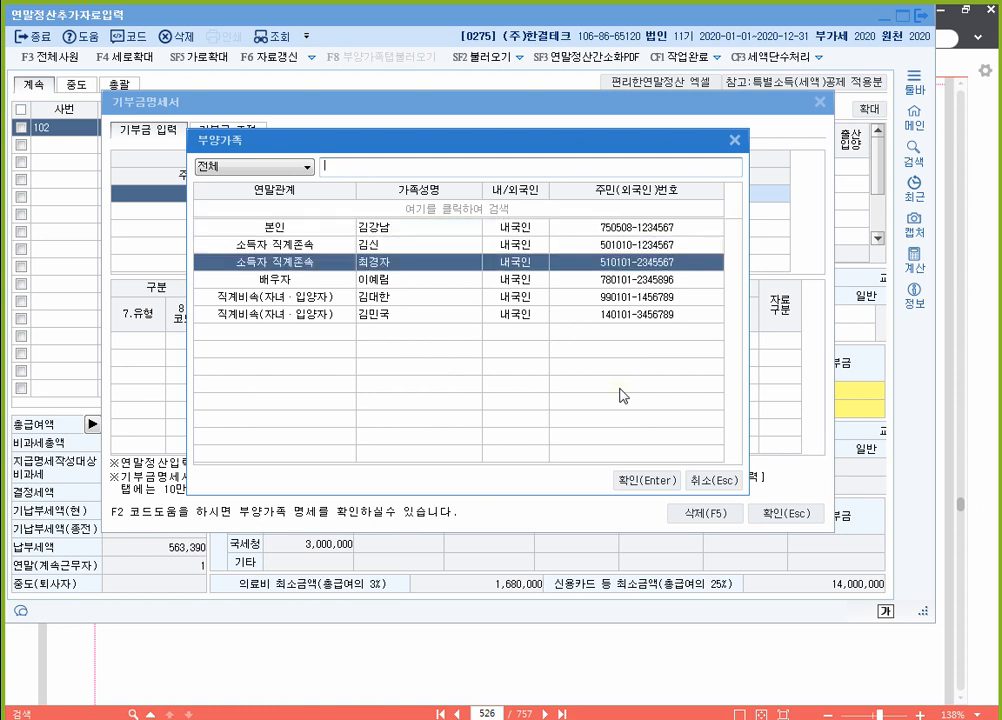
pyautogui.press('Return')
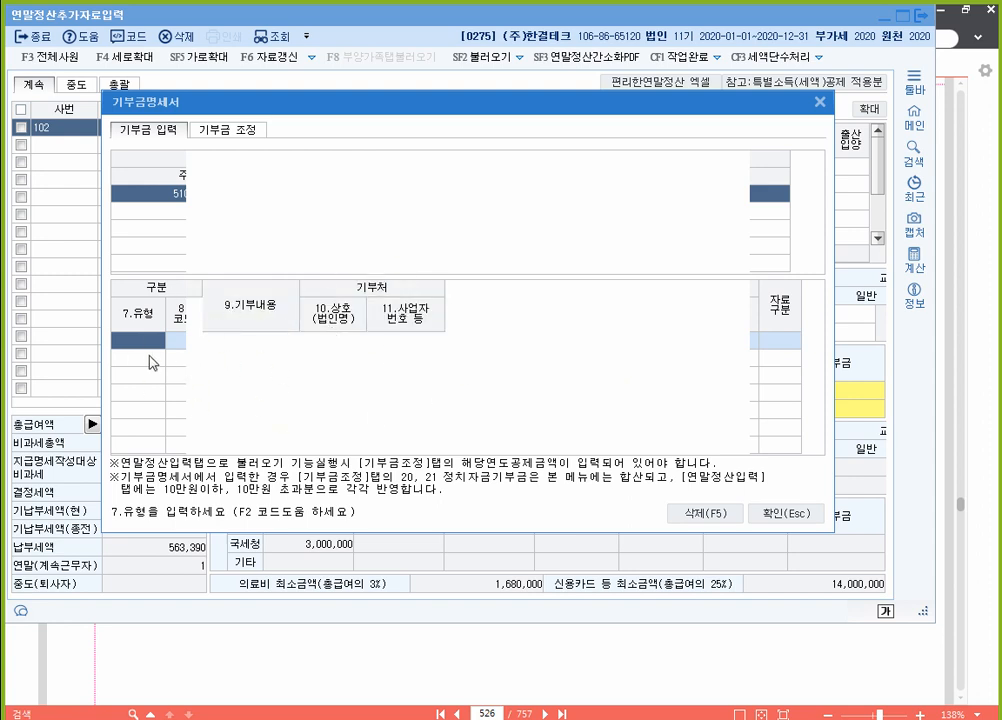
pyautogui.press('F2')
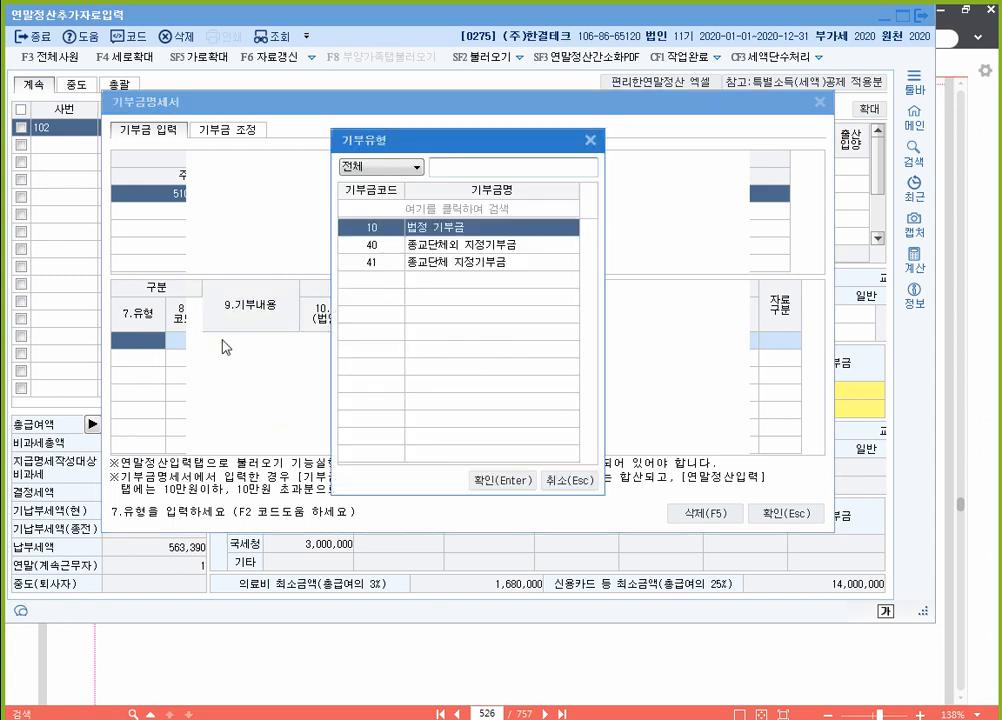
pyautogui.click(438, 270)
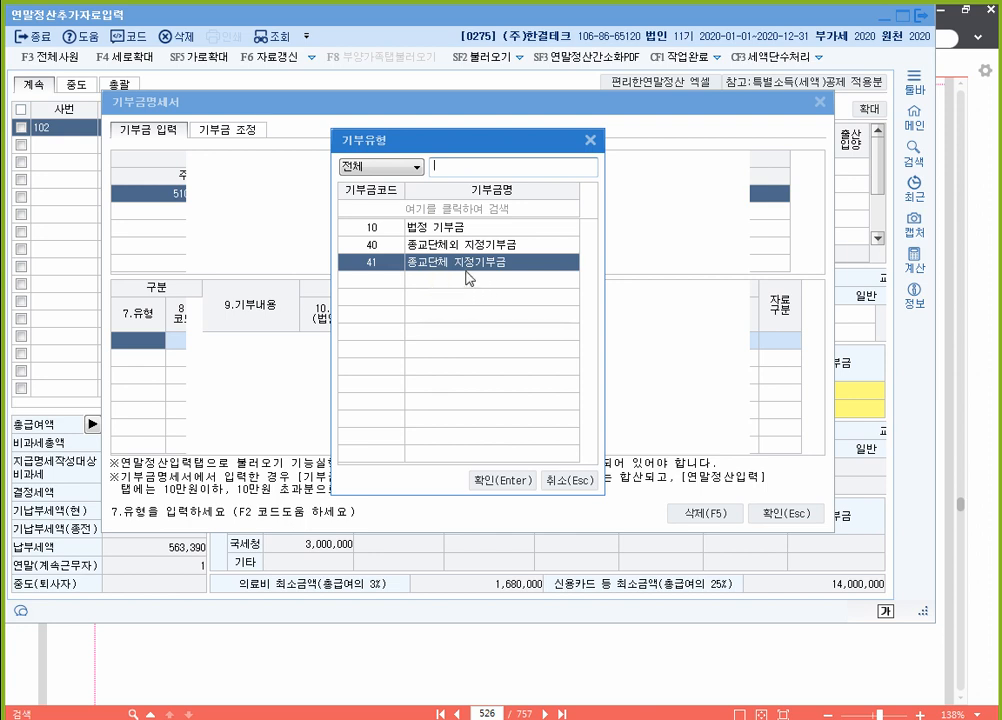
pyautogui.click(500, 481)
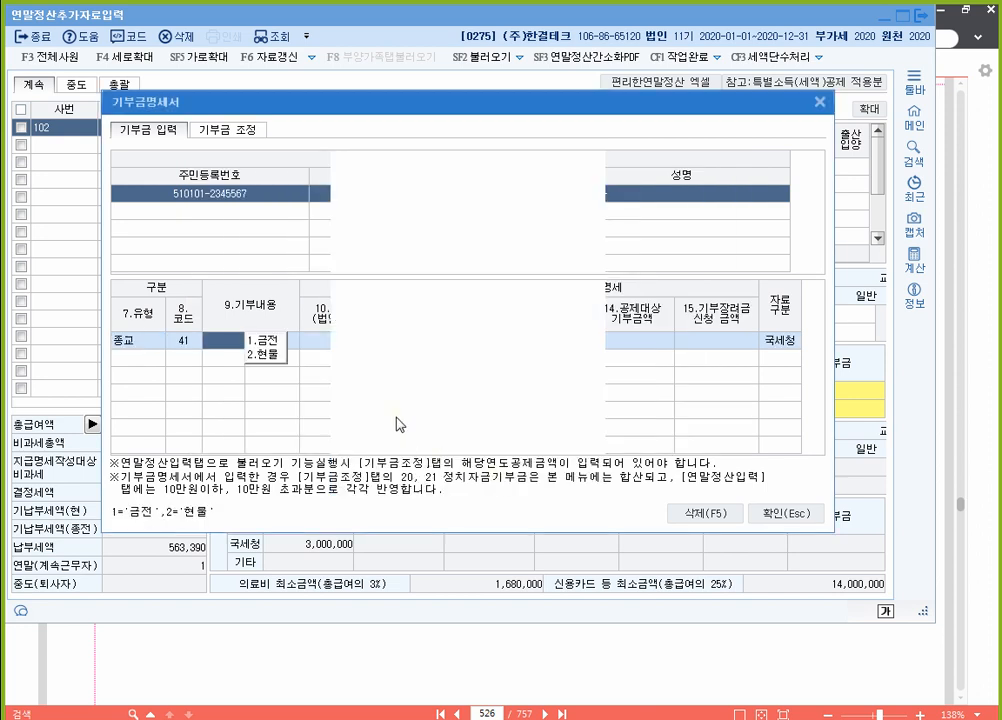
# Step: Enter a 금전 donation to 하늘교회, count 1, amount 1,200,000
pyautogui.press('1')
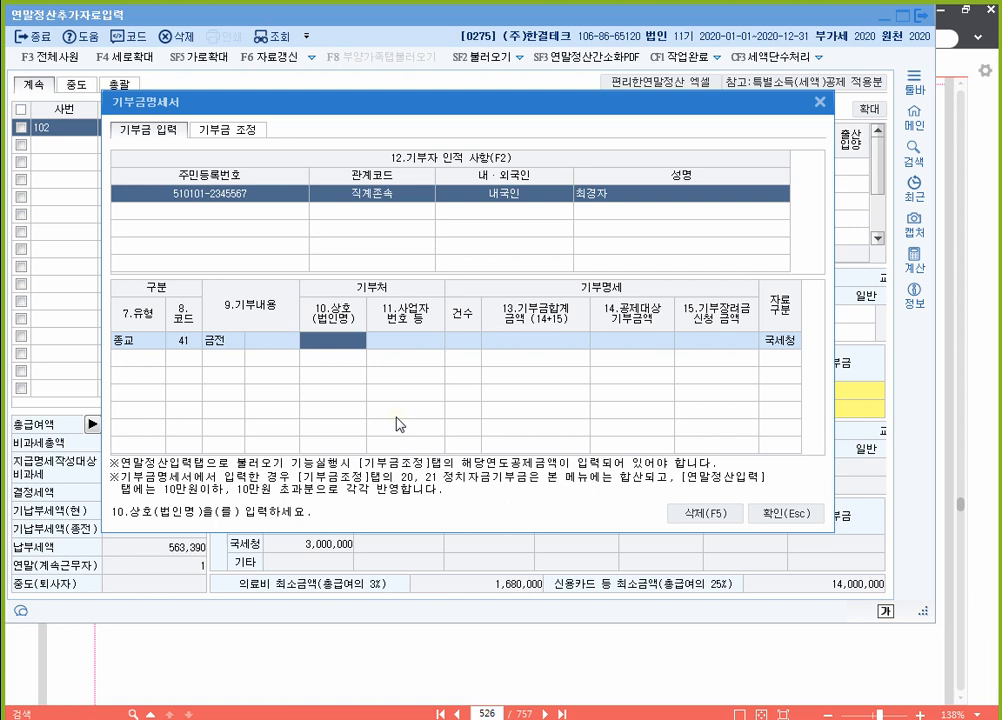
pyautogui.write('하늘교회')
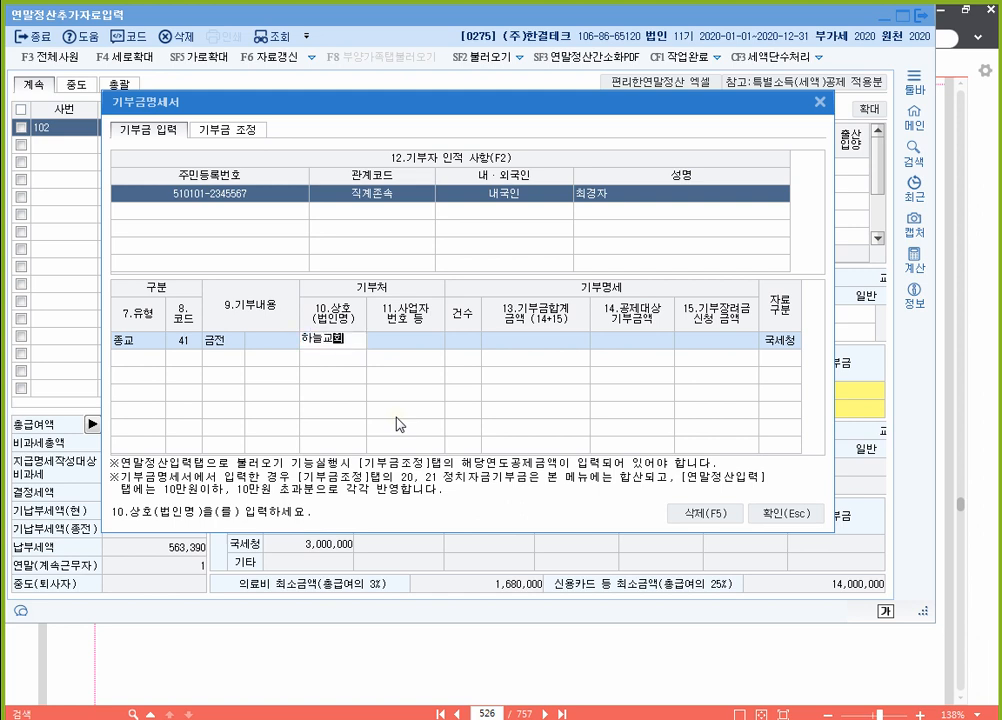
pyautogui.press('Return')
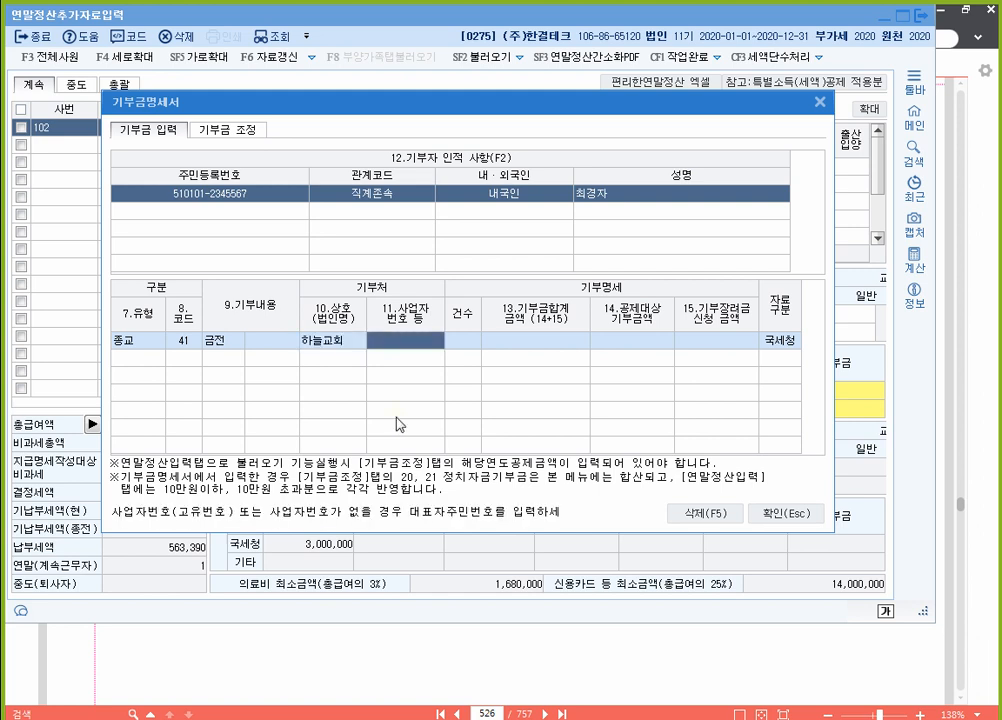
pyautogui.press('Return')
pyautogui.write('1')
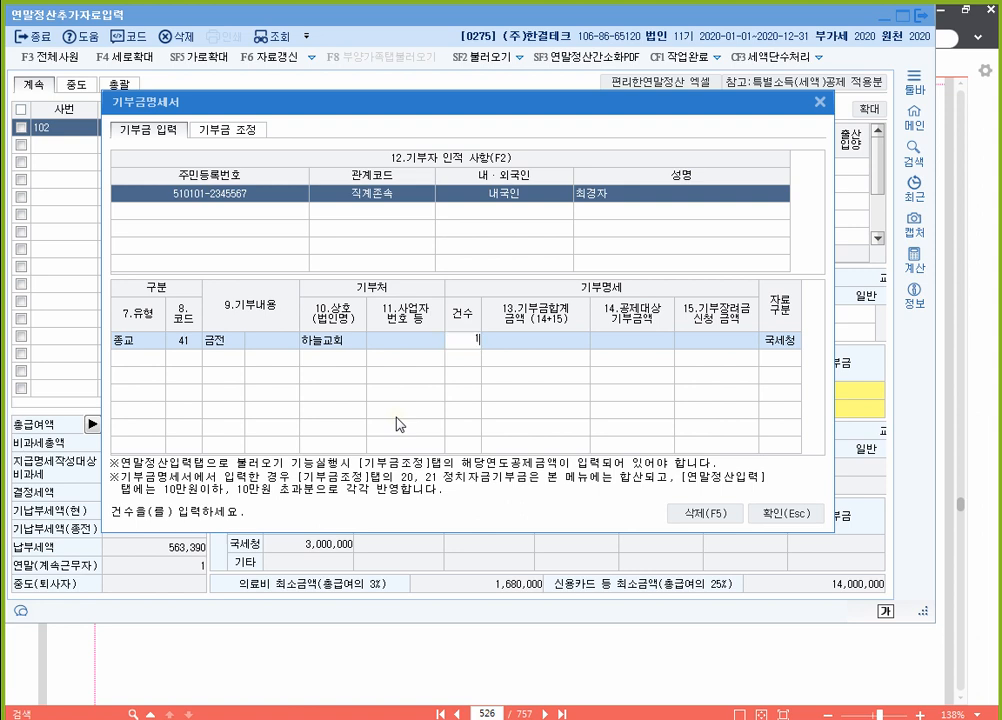
pyautogui.press('Return')
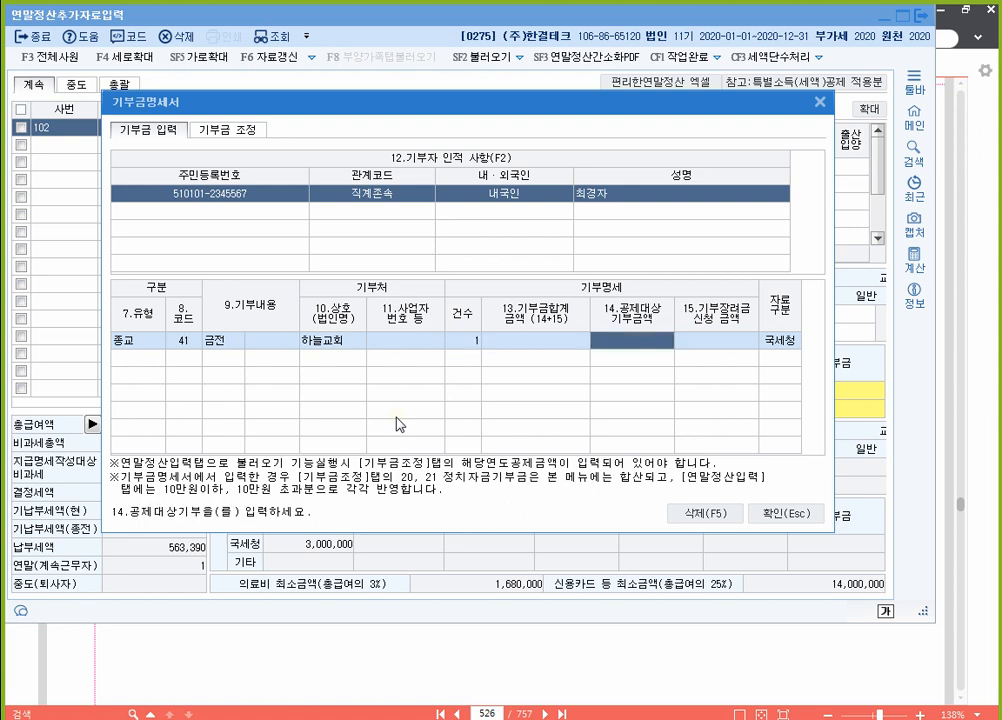
pyautogui.write('1200000')
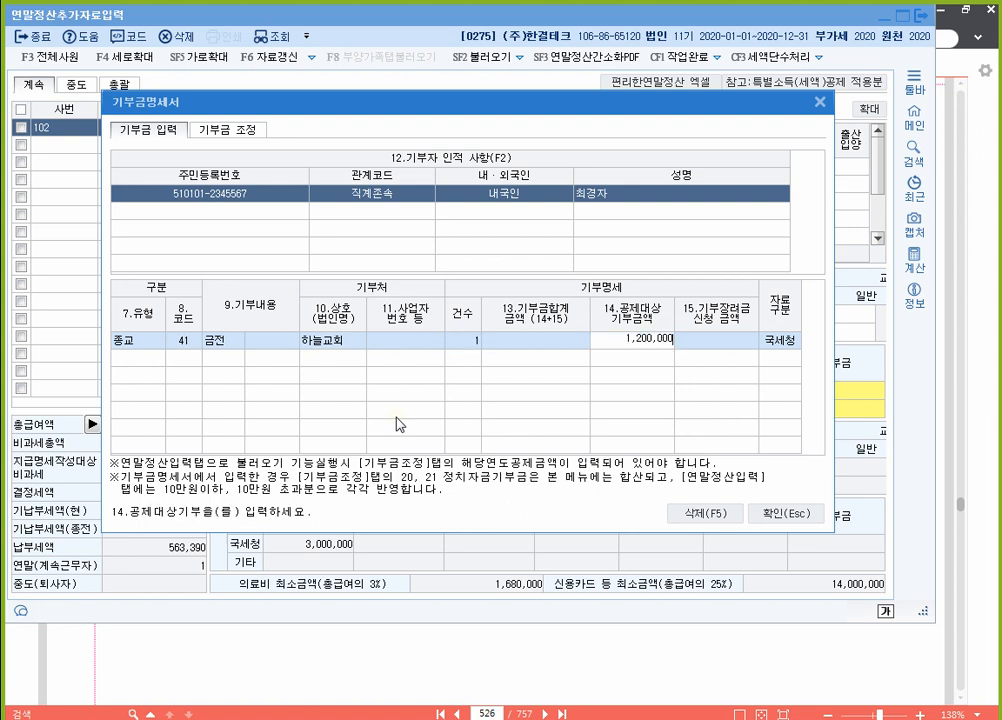
pyautogui.press('Return')
pyautogui.press('Return')
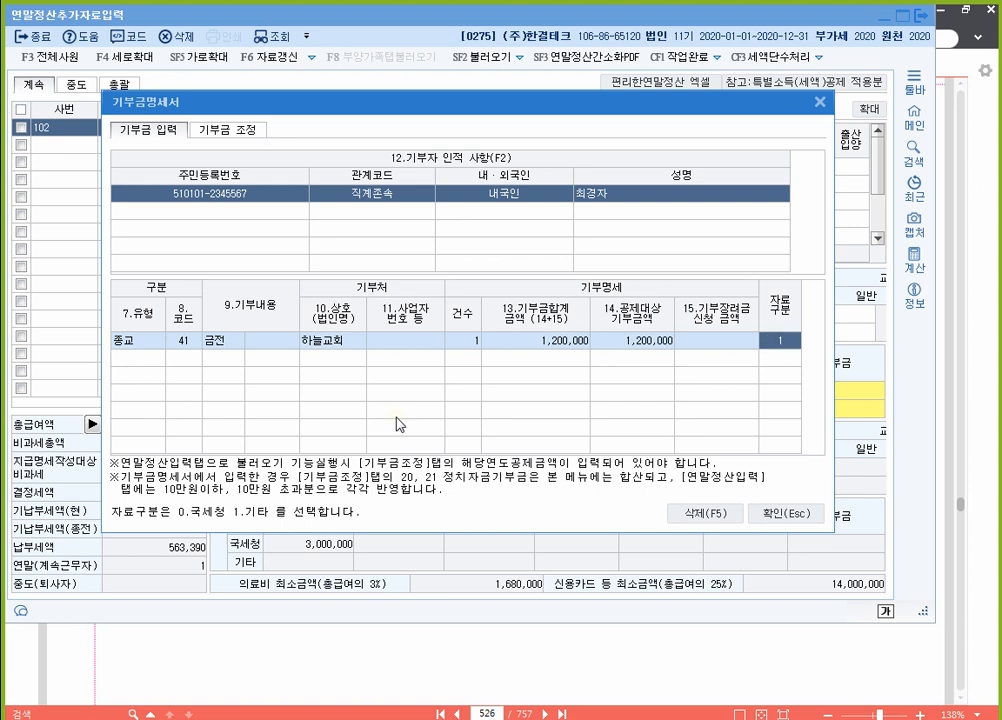
# Step: Set the data source to 기타 and apply the 1,200,000 donation to the 기부금 field
pyautogui.write('1')
pyautogui.press('Return')
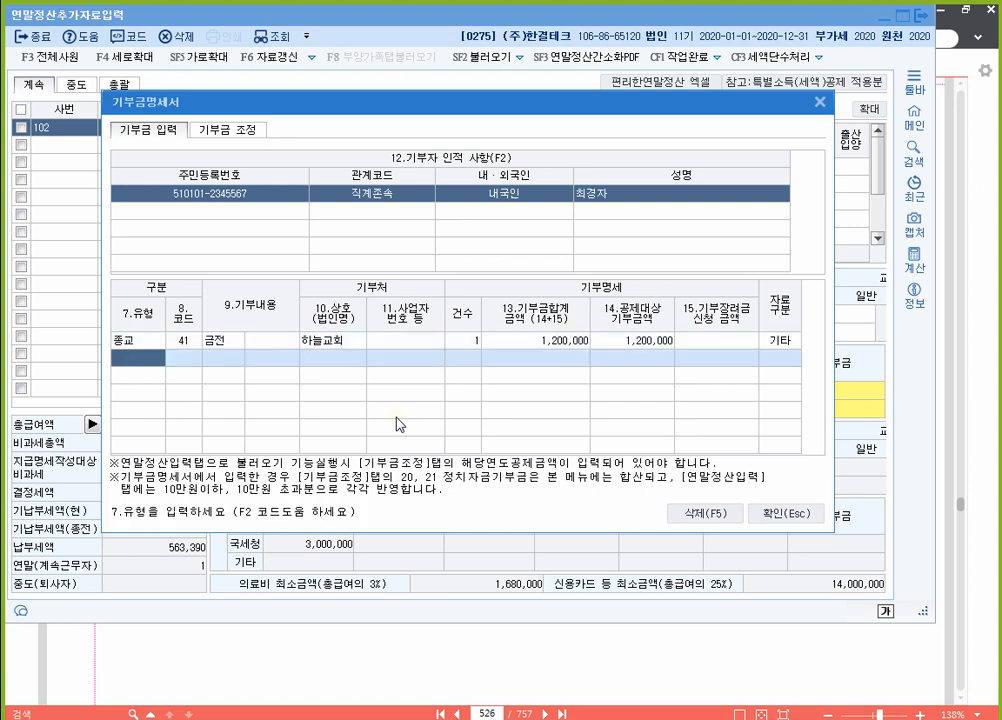
pyautogui.press('Up')
pyautogui.press('End')
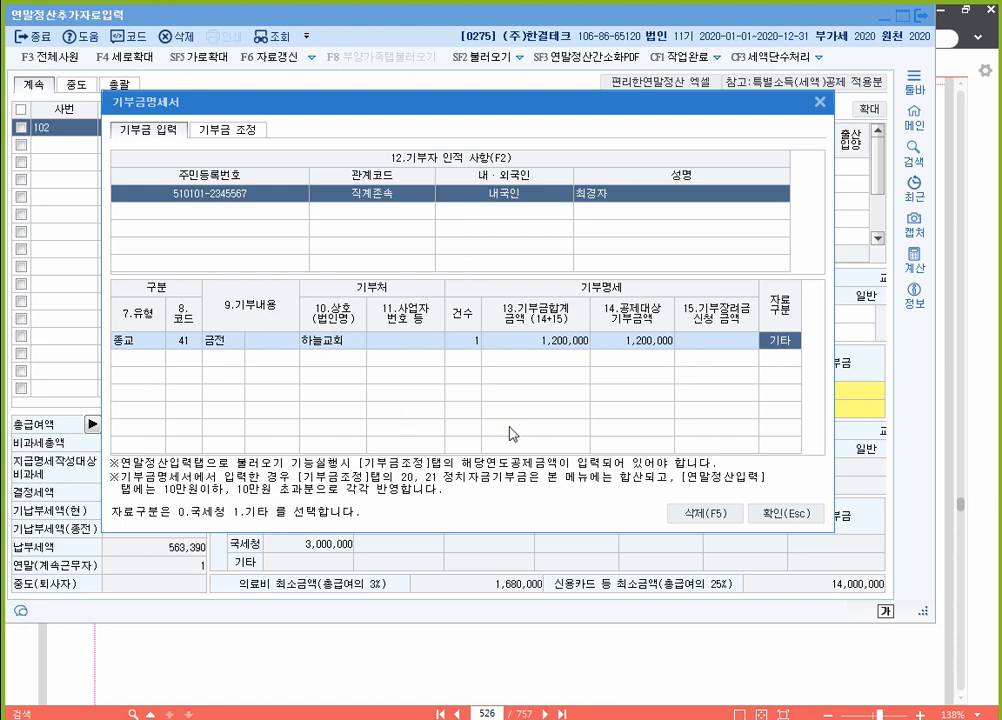
pyautogui.click(789, 514)
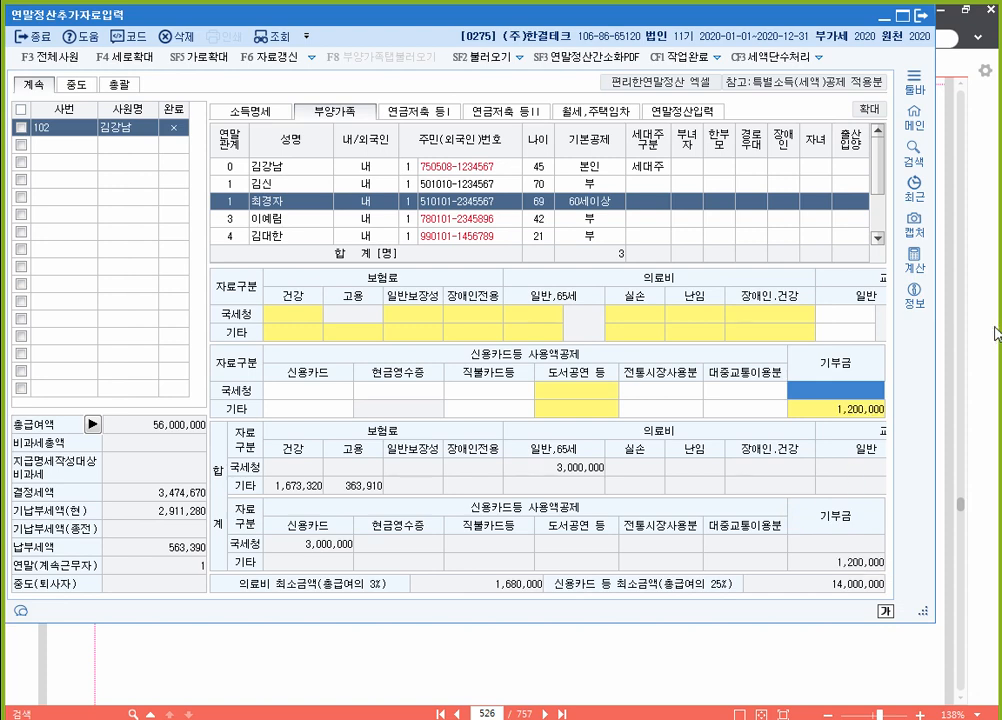
pyautogui.click(997, 333)
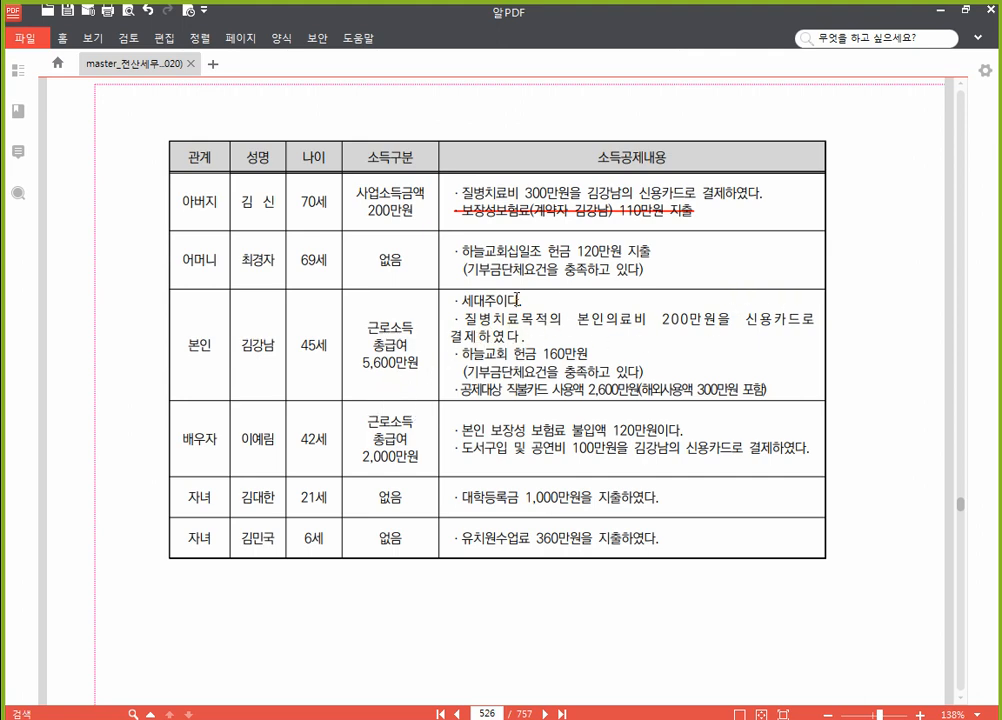
pyautogui.click(506, 718)
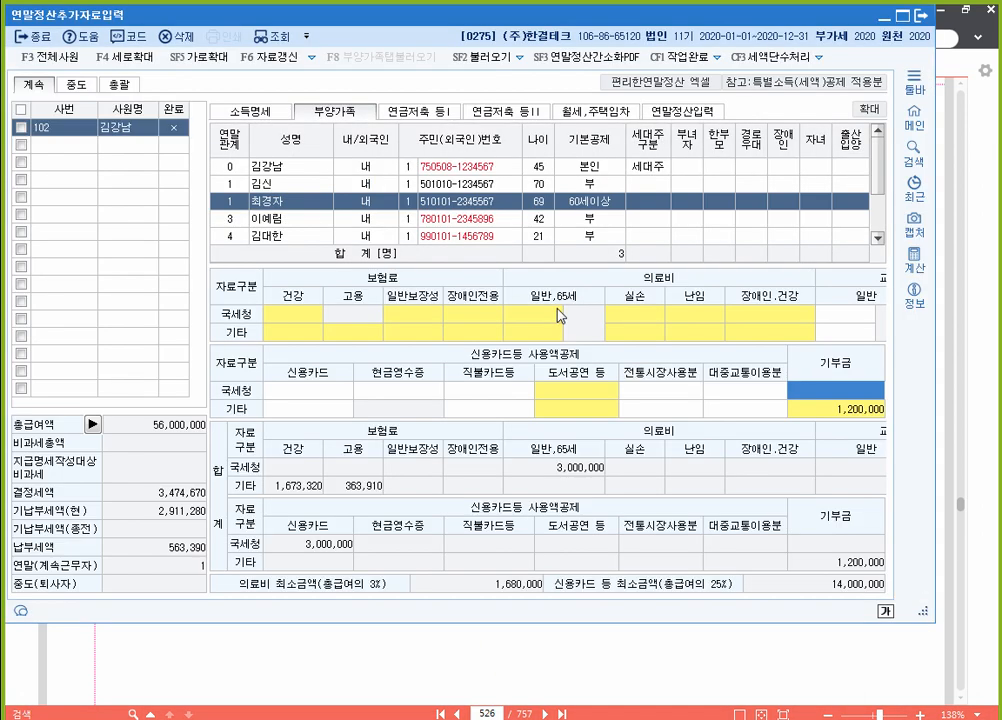
# Step: Add a 2,000,000 국세청장 (code 1) medical expense row for the taxpayer himself (본인)
pyautogui.click(356, 168)
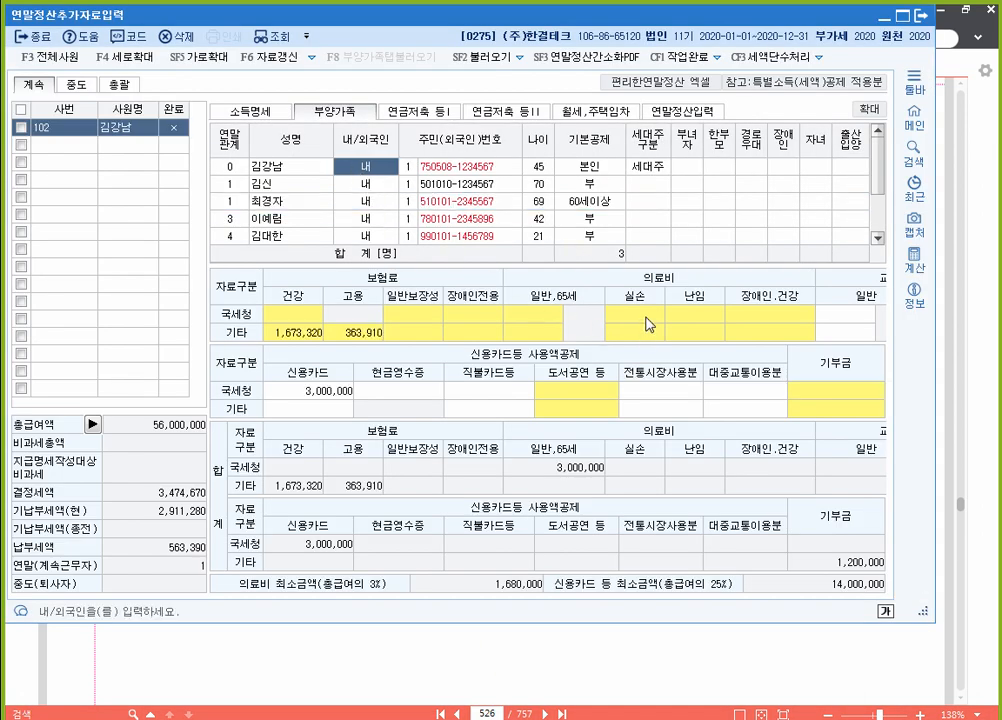
pyautogui.click(648, 323)
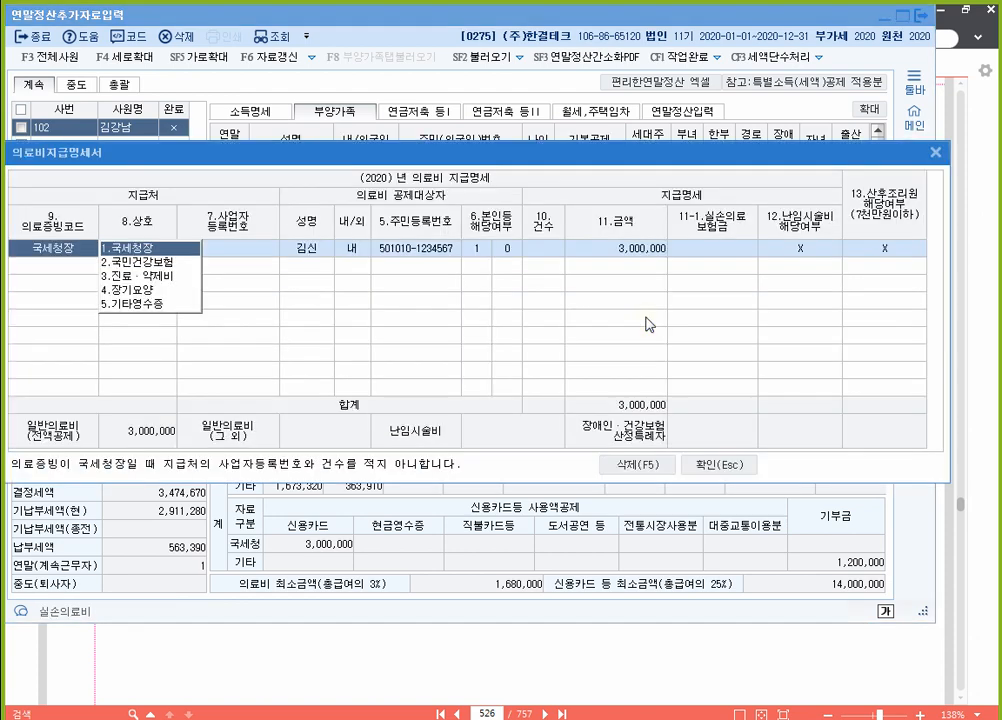
pyautogui.click(87, 266)
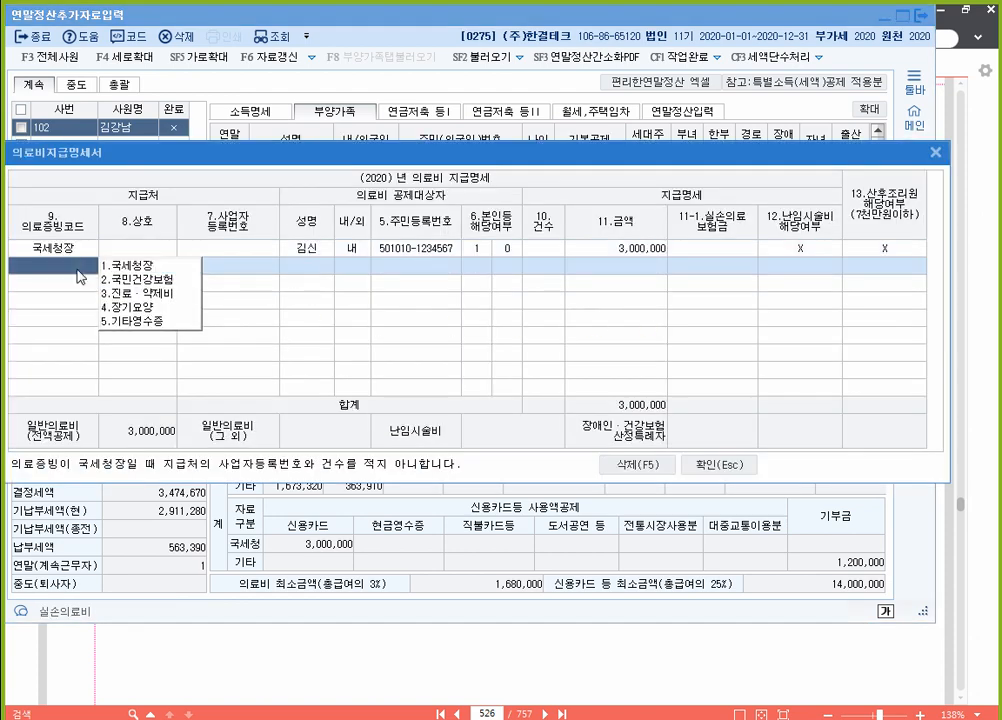
pyautogui.write('1')
pyautogui.press('Return')
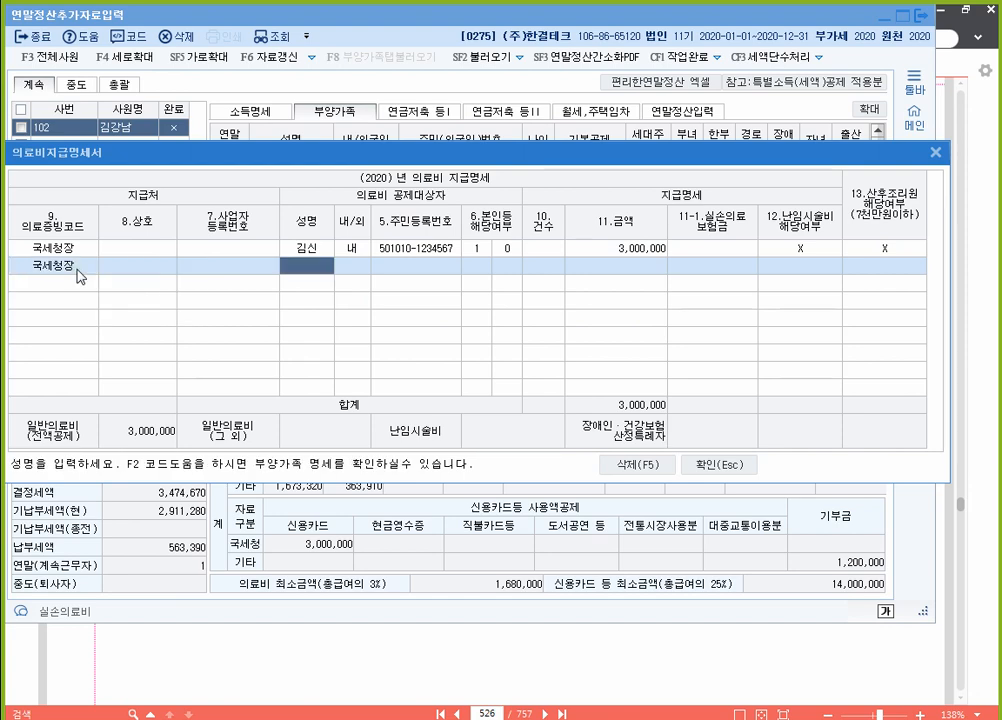
pyautogui.press('F2')
pyautogui.press('Return')
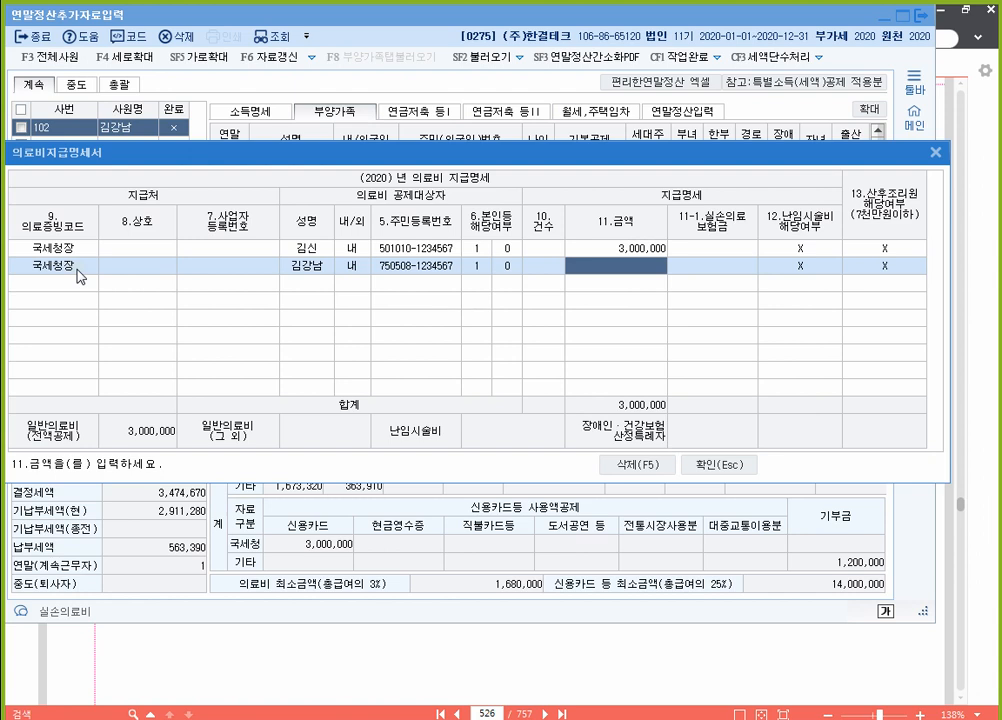
pyautogui.write('2000000')
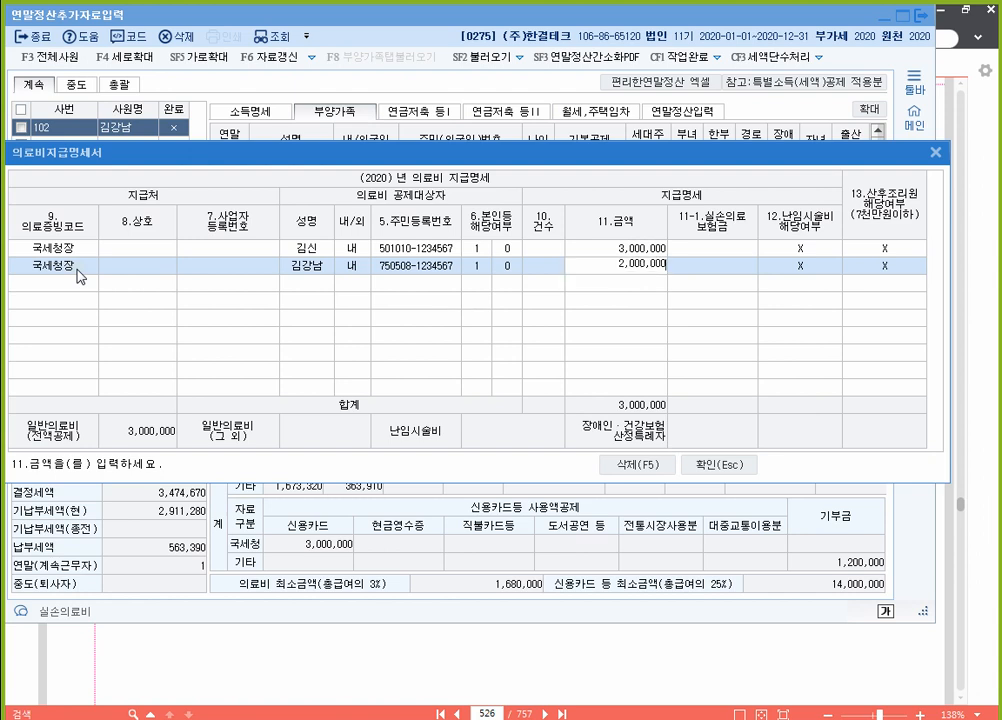
pyautogui.press('Return')
pyautogui.press('Return')
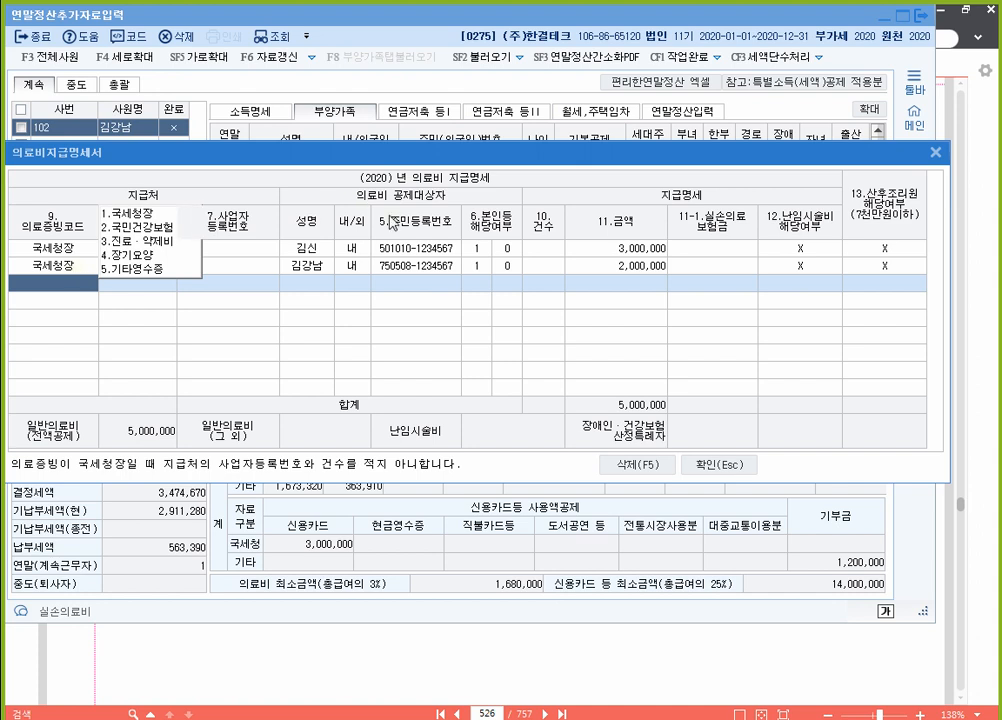
pyautogui.press('Escape')
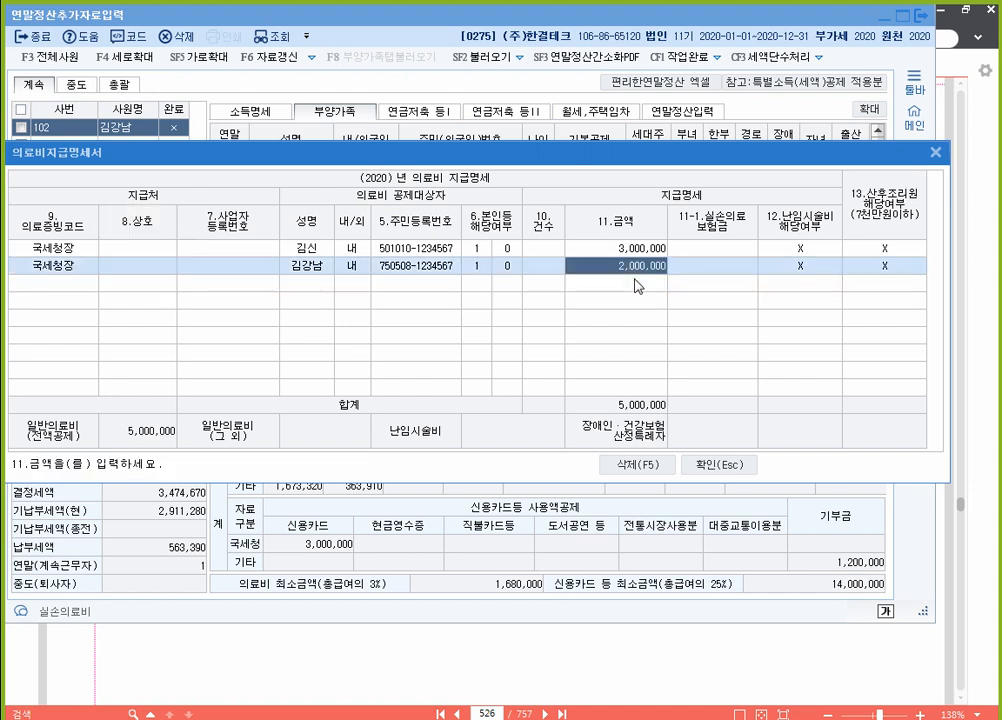
pyautogui.click(732, 468)
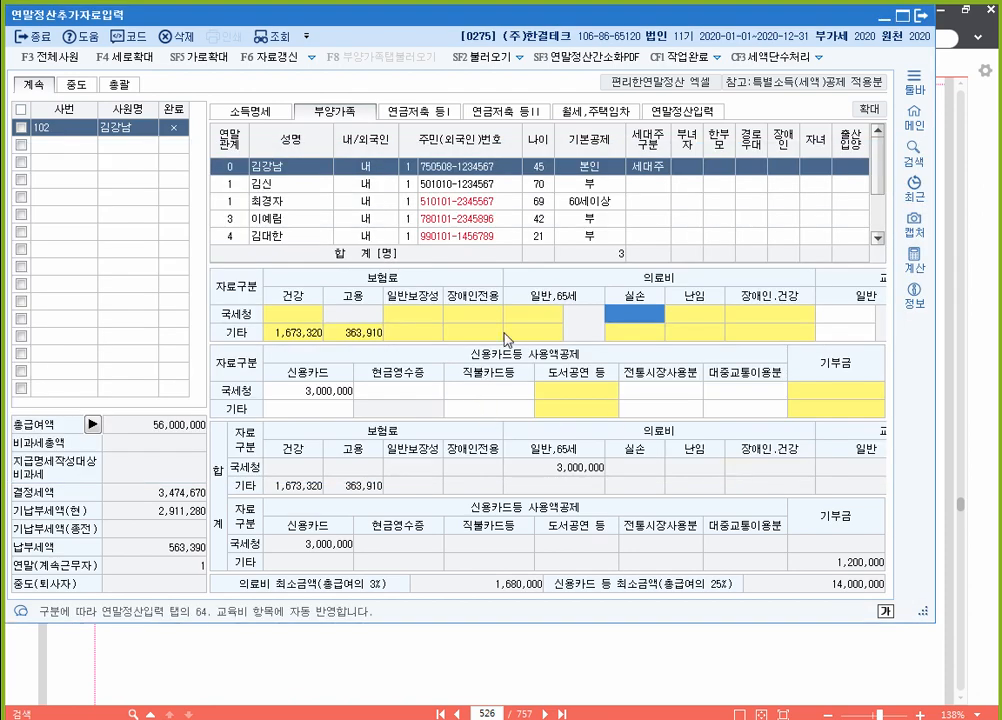
# Step: Change the taxpayer's 국세청 credit card amount from 3,000,000 to 5,000,000
pyautogui.click(287, 390)
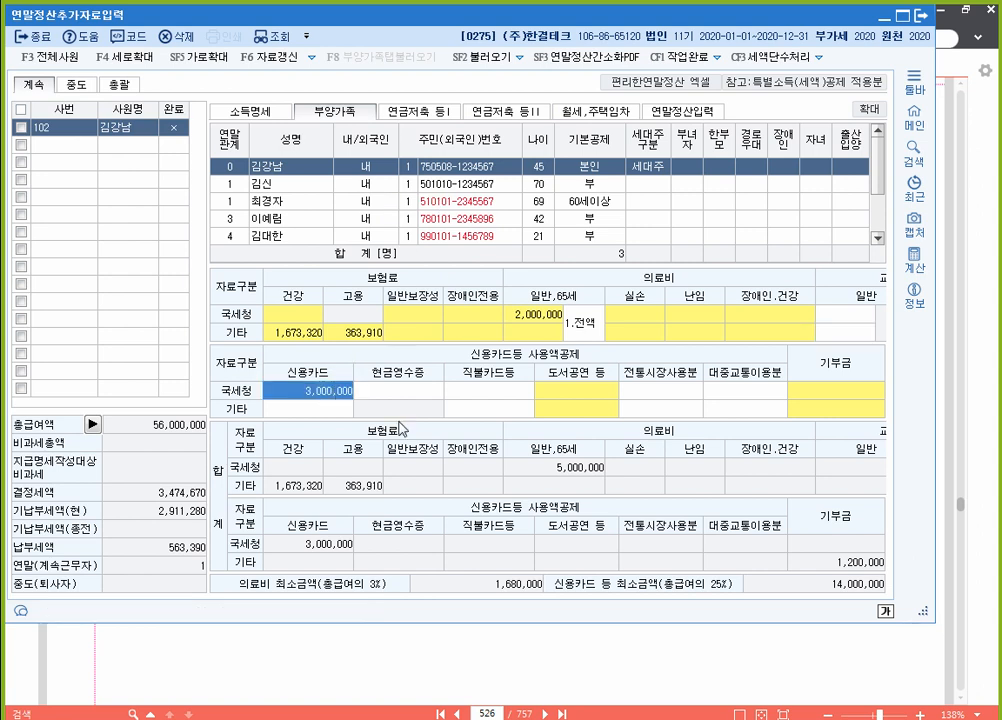
pyautogui.write('5000000')
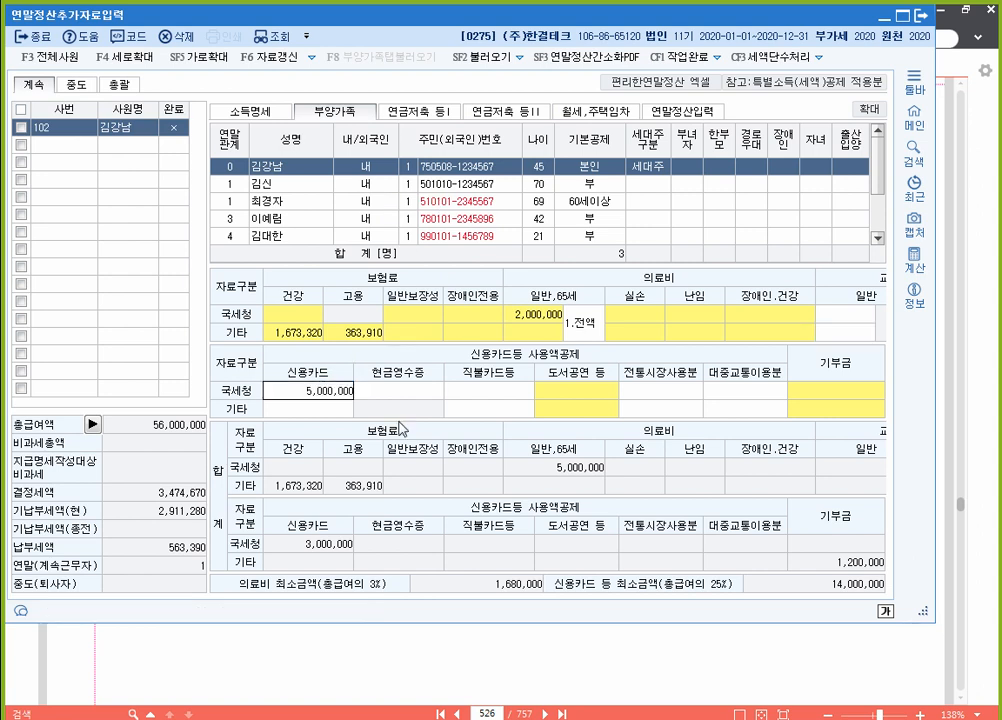
pyautogui.press('Return')
pyautogui.press('Left')
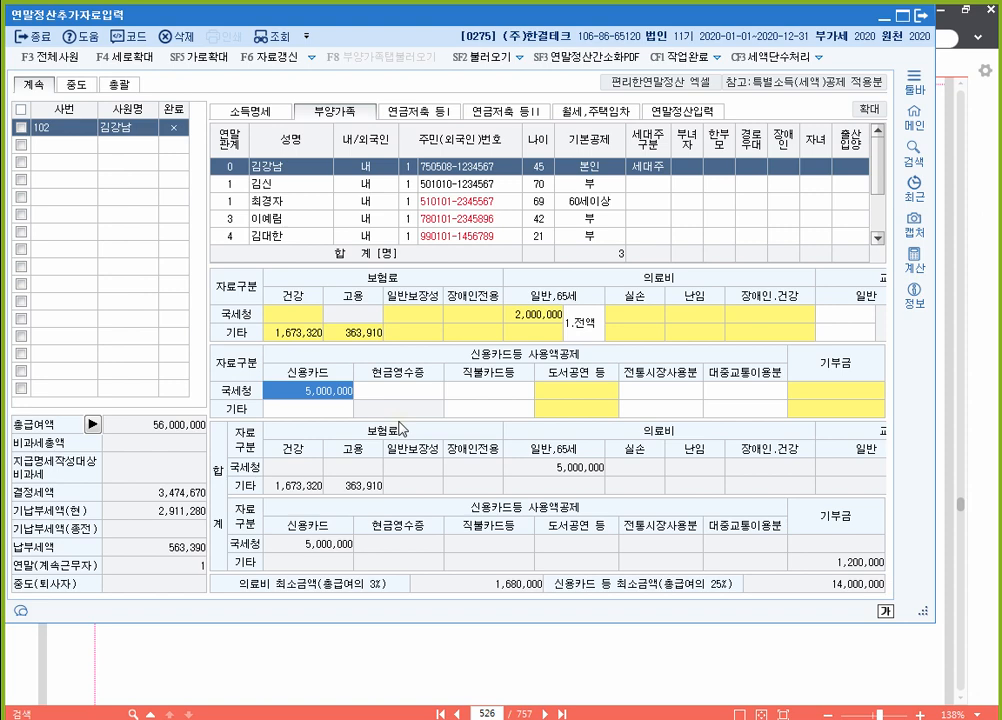
# Step: Check the deduction details in the PDF, then select the taxpayer's 국세청 donation cell
pyautogui.click(603, 685)
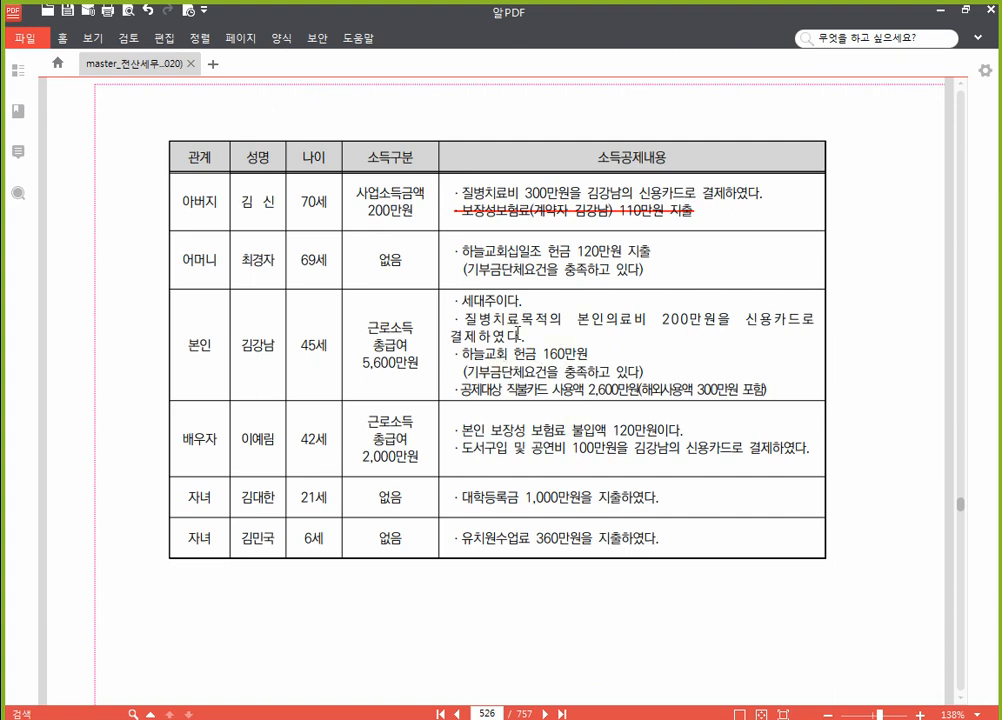
pyautogui.click(510, 717)
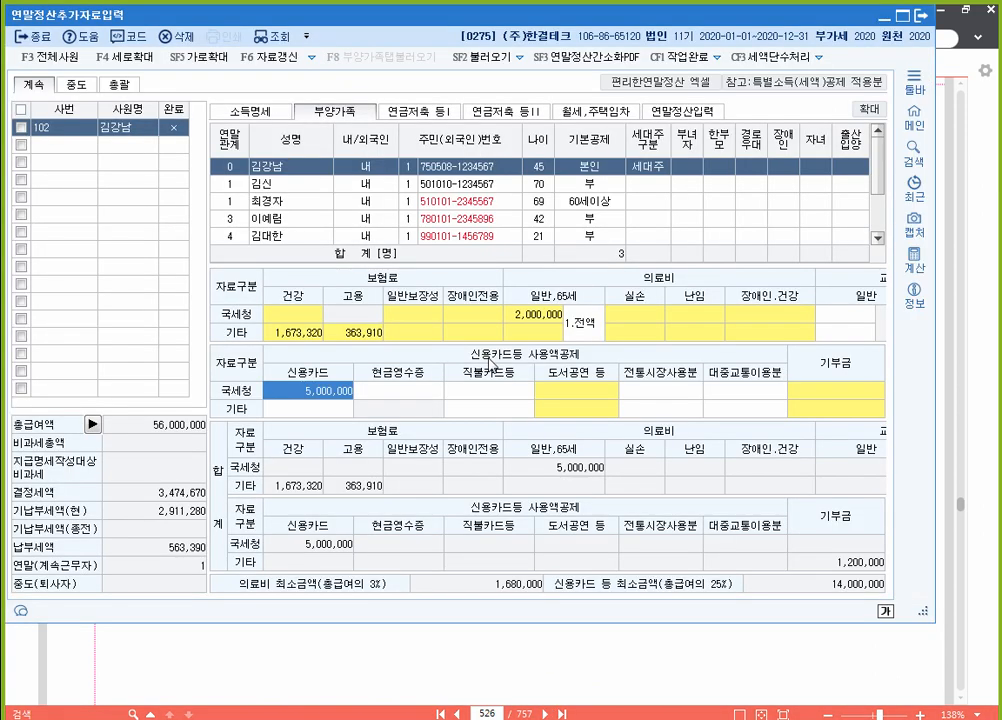
pyautogui.click(844, 394)
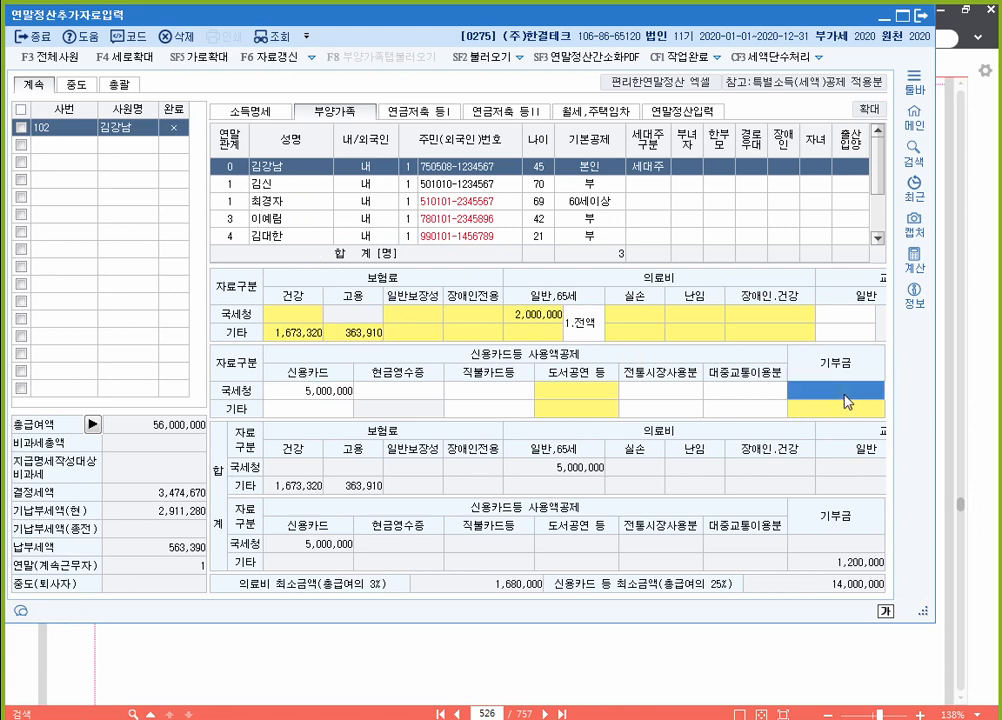
# Step: In the donation statement, add the taxpayer himself as donor with type 41 religious donation
pyautogui.doubleClick(844, 401)
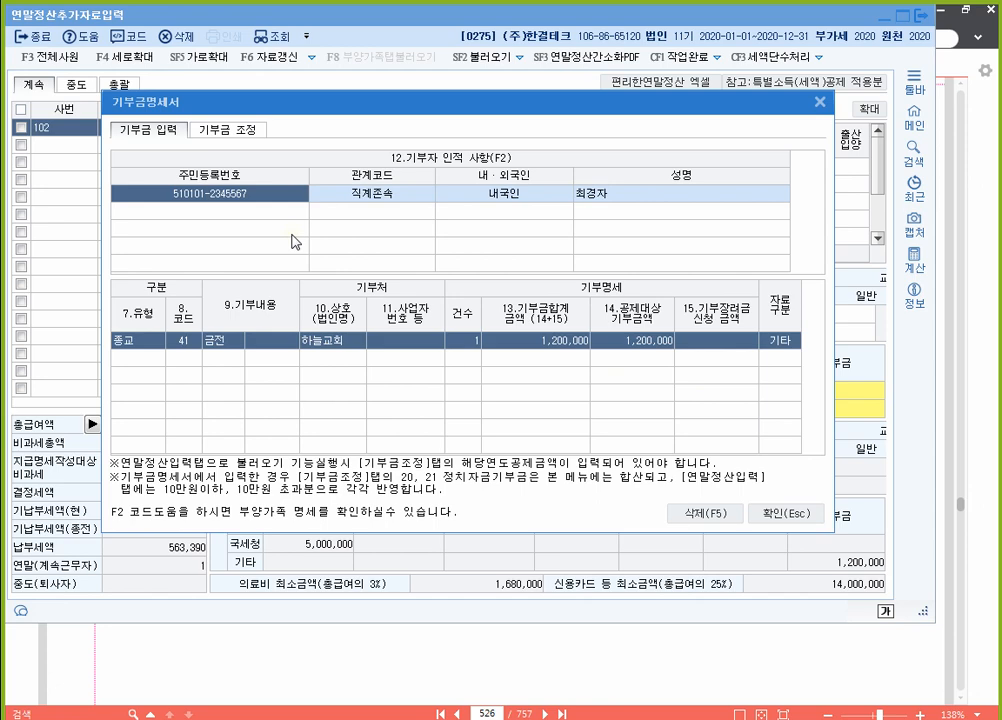
pyautogui.click(240, 211)
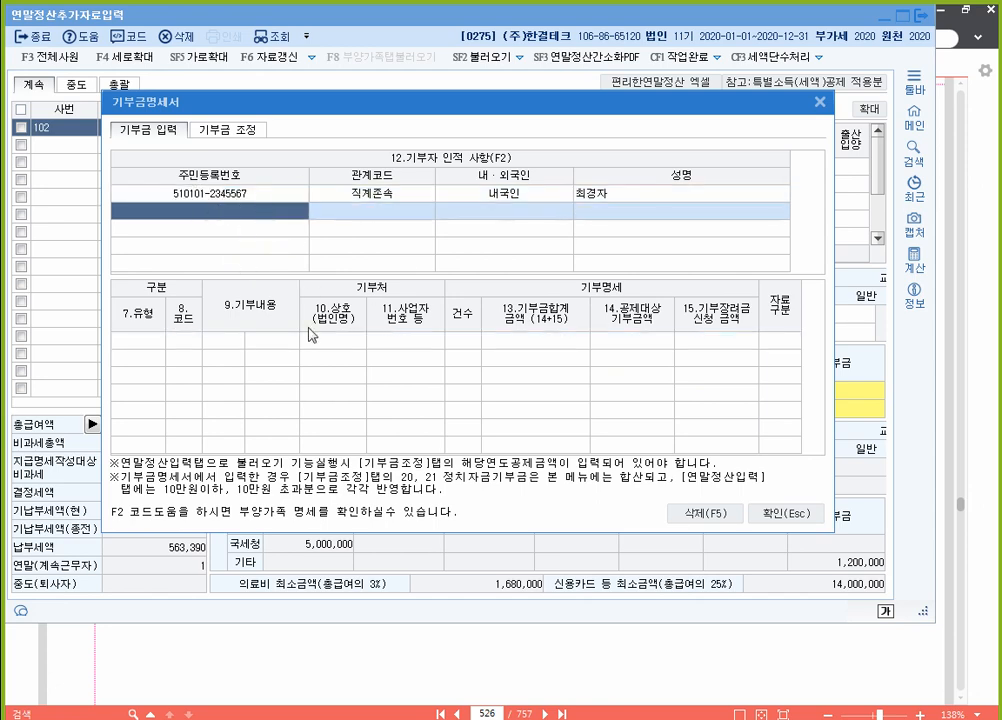
pyautogui.press('F2')
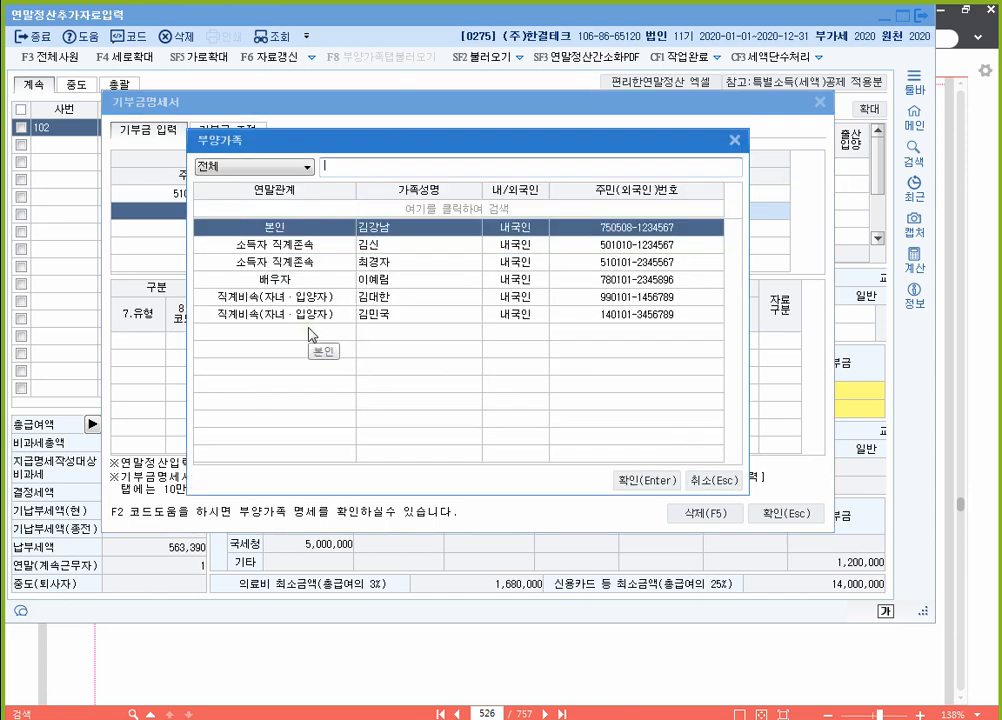
pyautogui.press('Return')
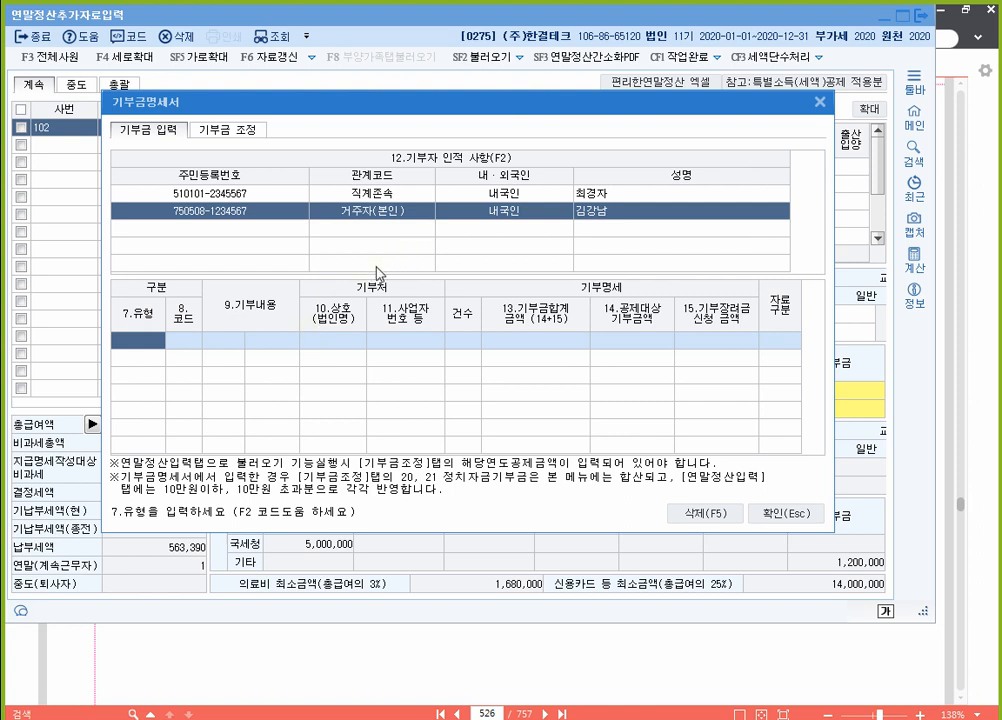
pyautogui.press('F2')
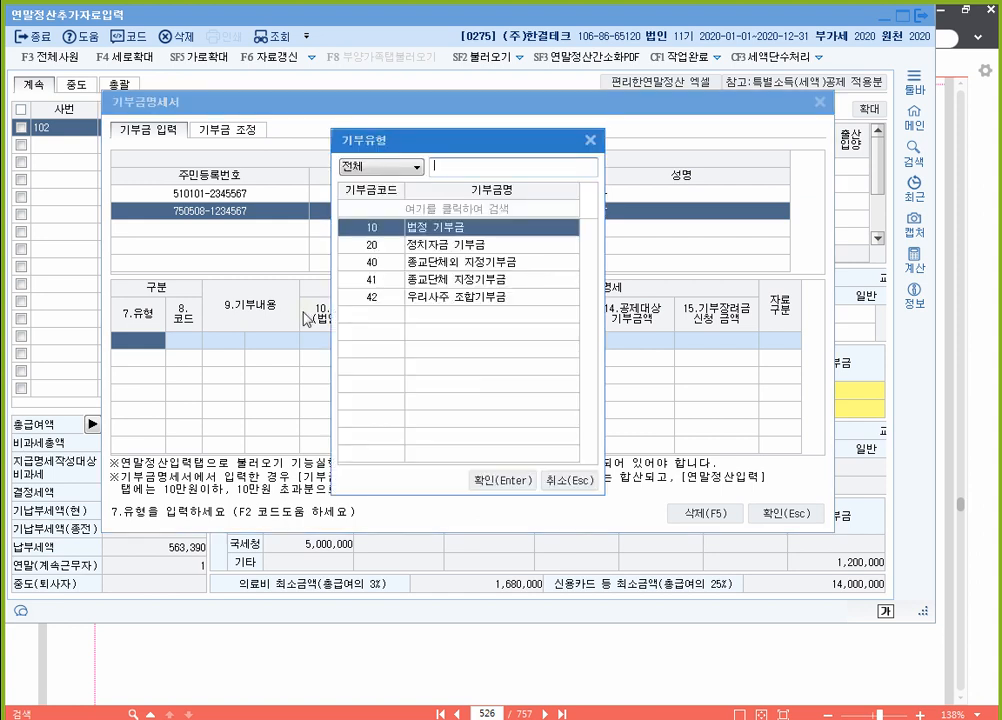
pyautogui.press('Down')
pyautogui.press('Down')
pyautogui.press('Down')
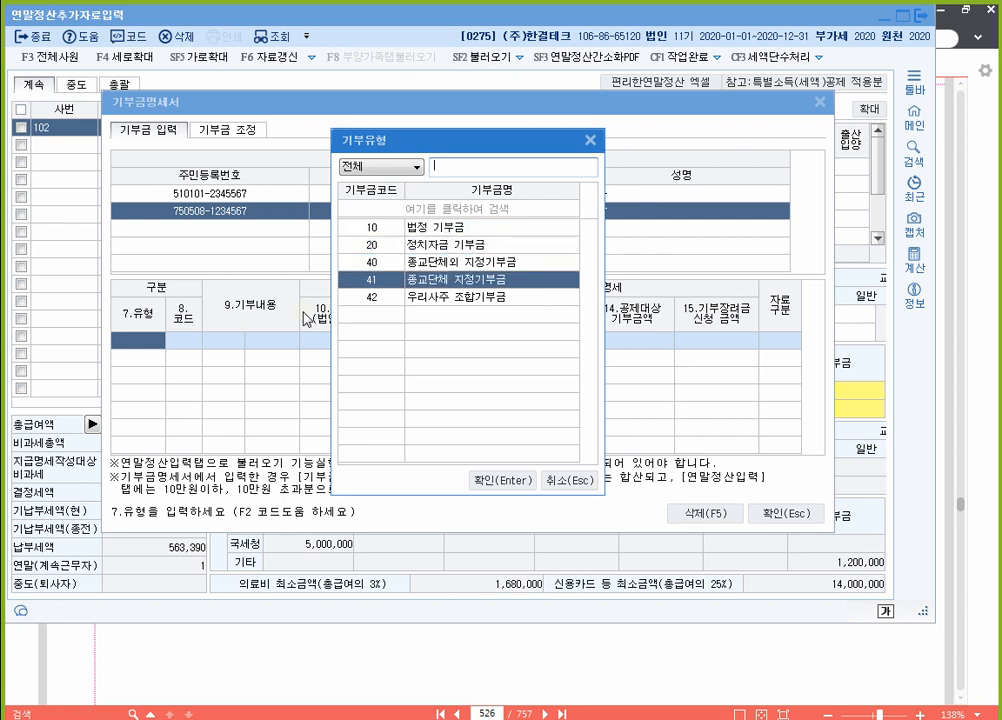
pyautogui.press('Return')
# Step: Record a 1,600,000 cash (금전) donation to 하늘교회, 1 case, with data source 기타
pyautogui.press('1')
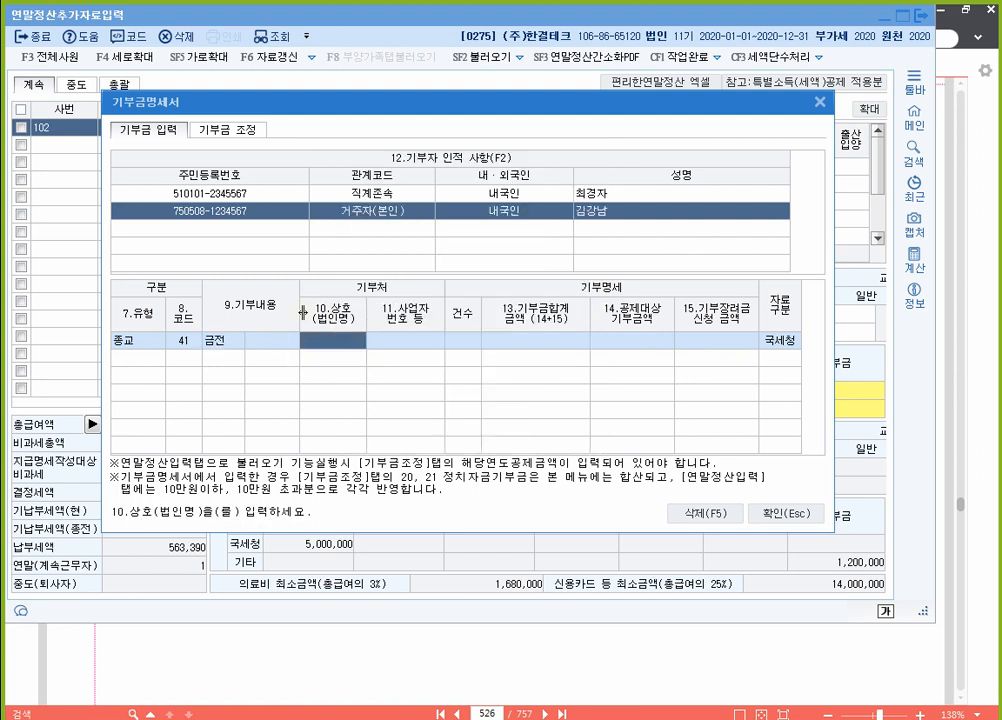
pyautogui.write('하늘교회')
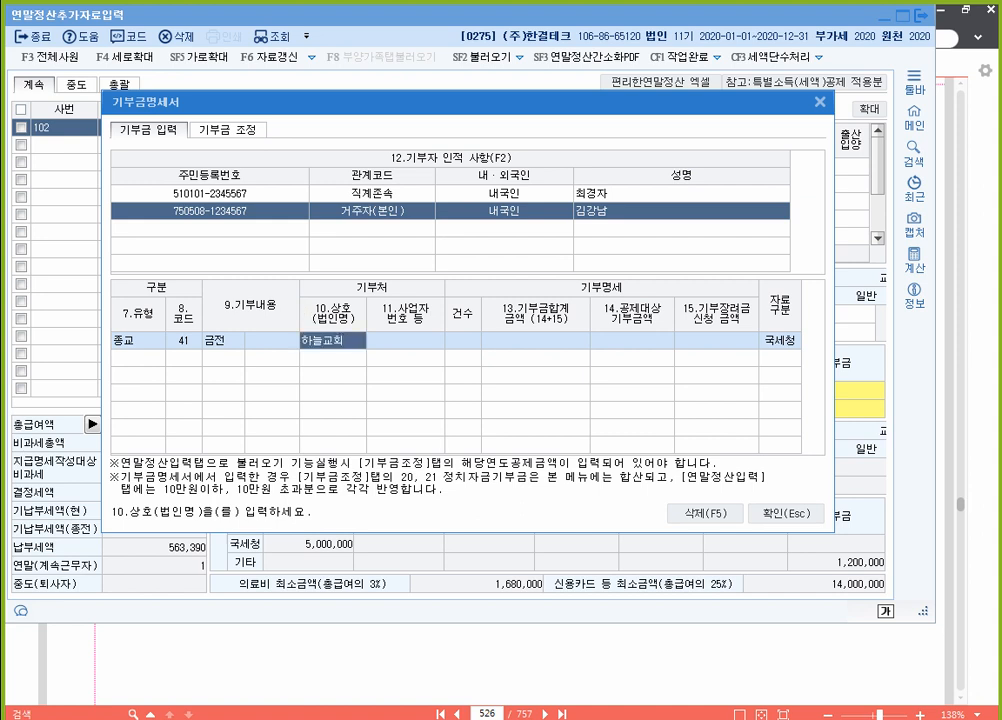
pyautogui.press('Return')
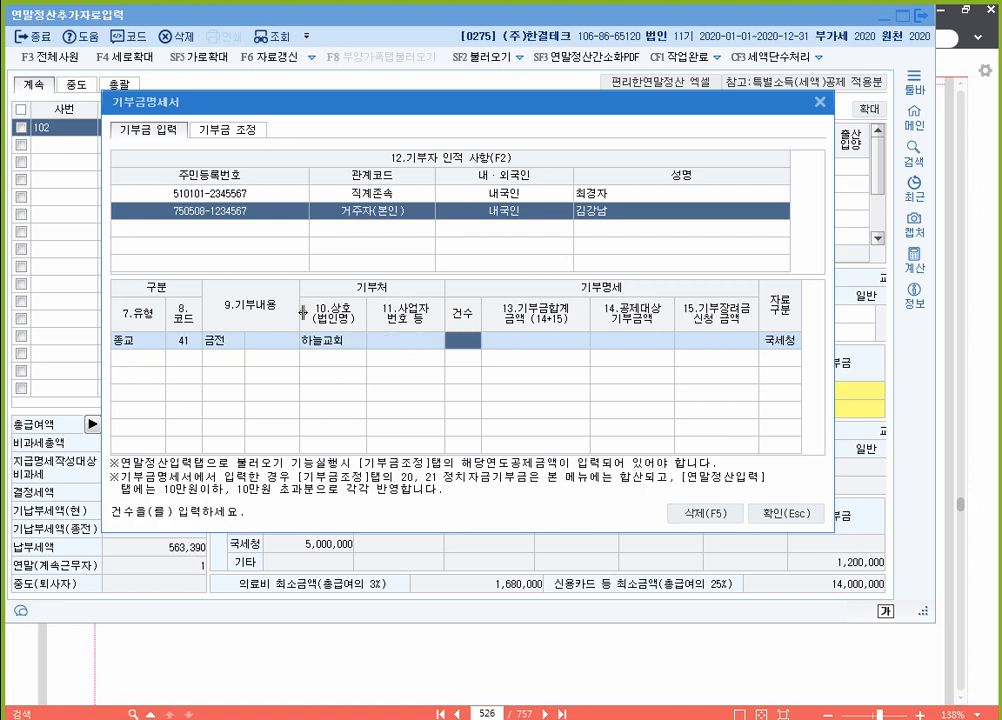
pyautogui.write('1')
pyautogui.press('Return')
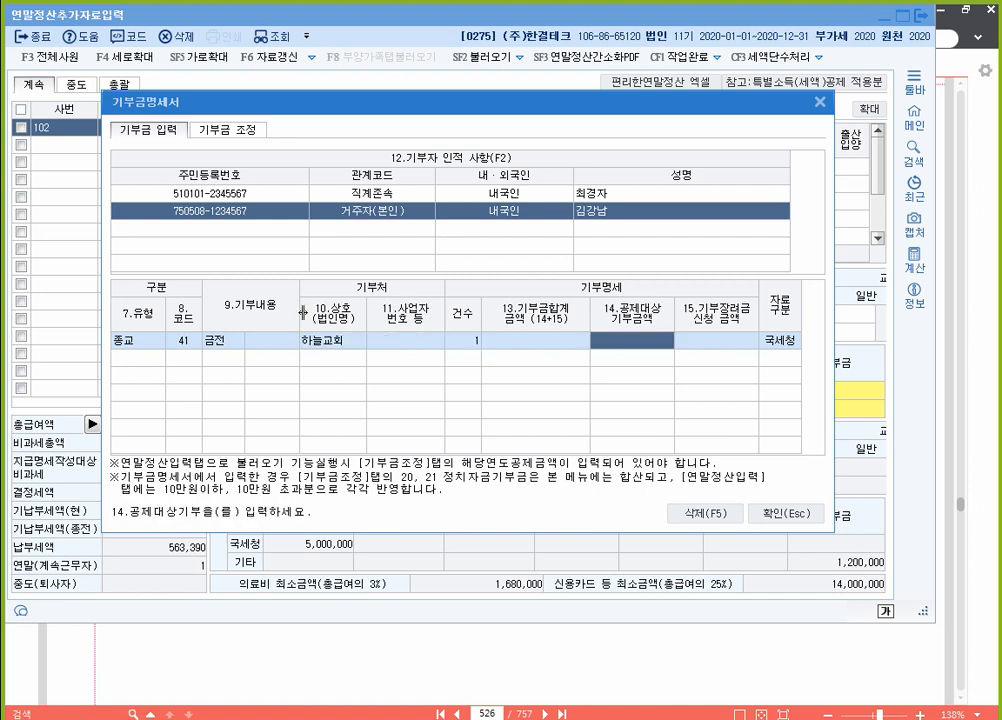
pyautogui.write('1600000')
pyautogui.press('Return')
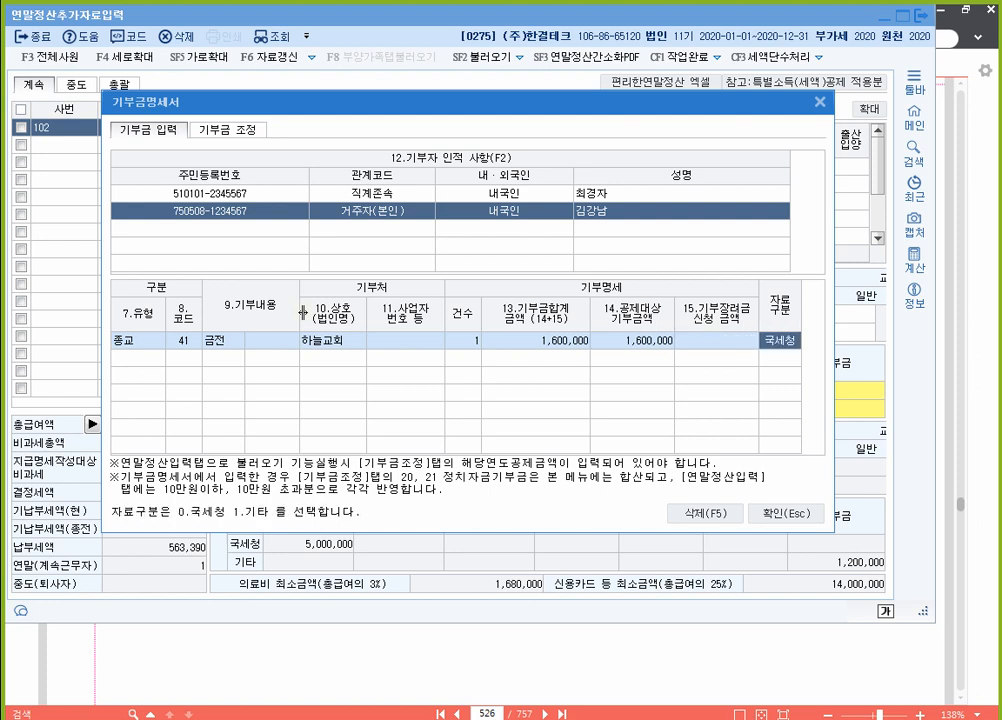
pyautogui.press('Return')
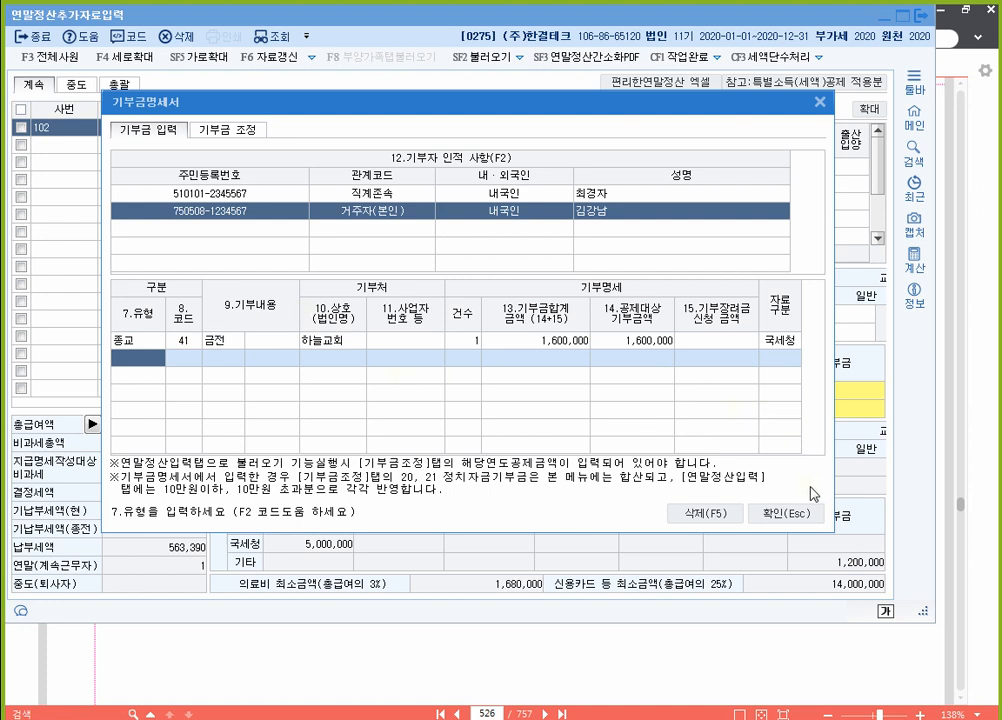
pyautogui.click(775, 342)
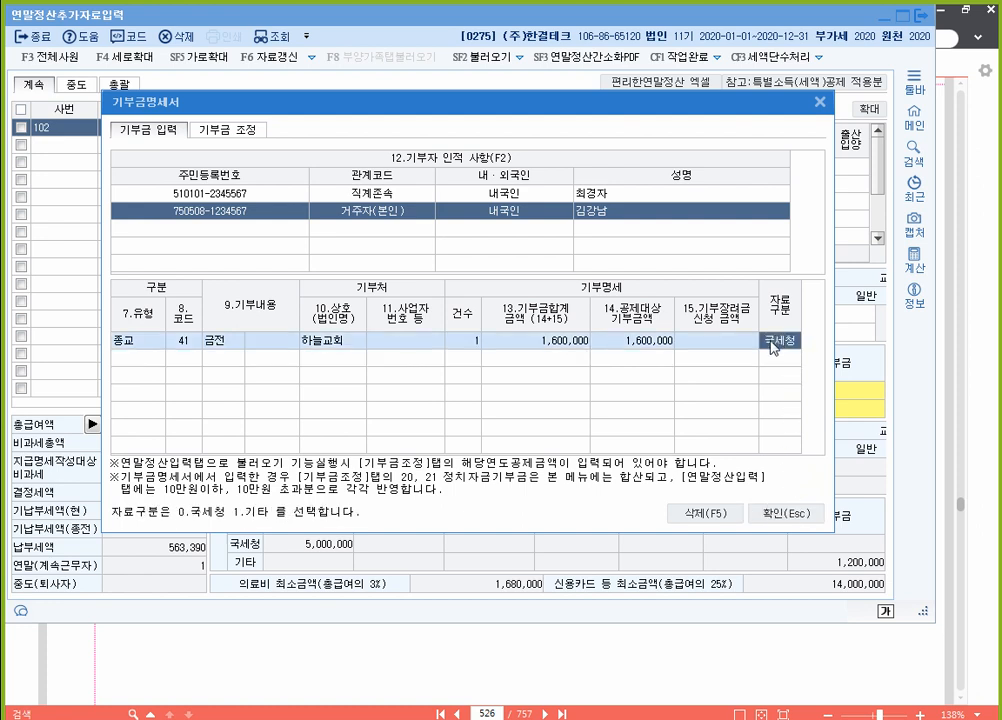
pyautogui.press('1')
pyautogui.click(787, 513)
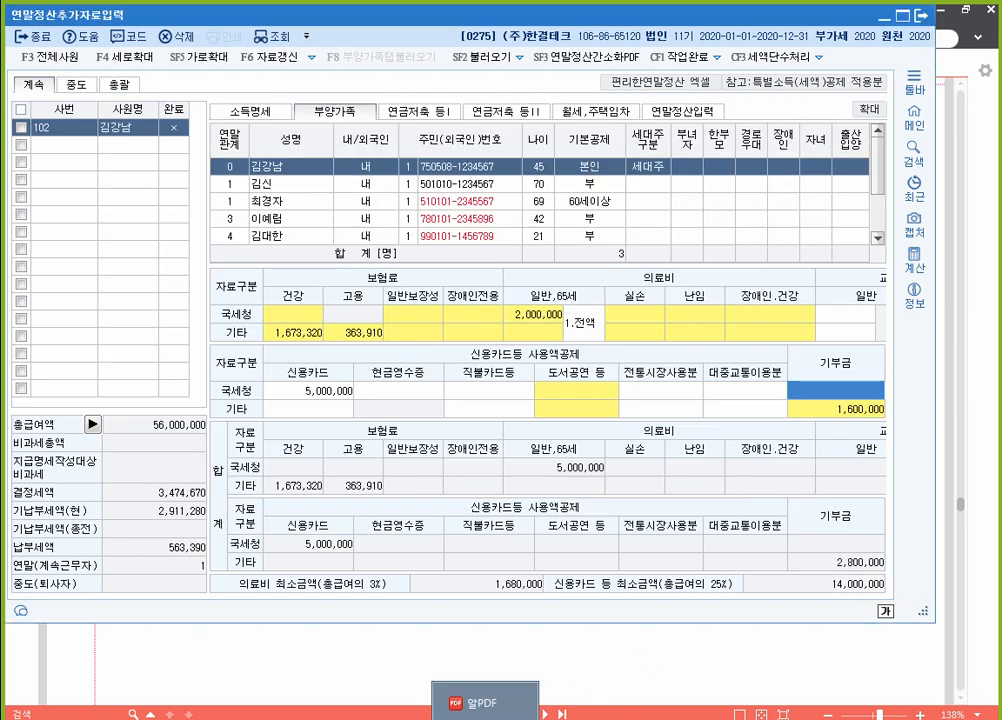
# Step: Strike through '해외사용액 300만원 포함' on the 본인 debit-card line in 알PDF
pyautogui.click(485, 703)
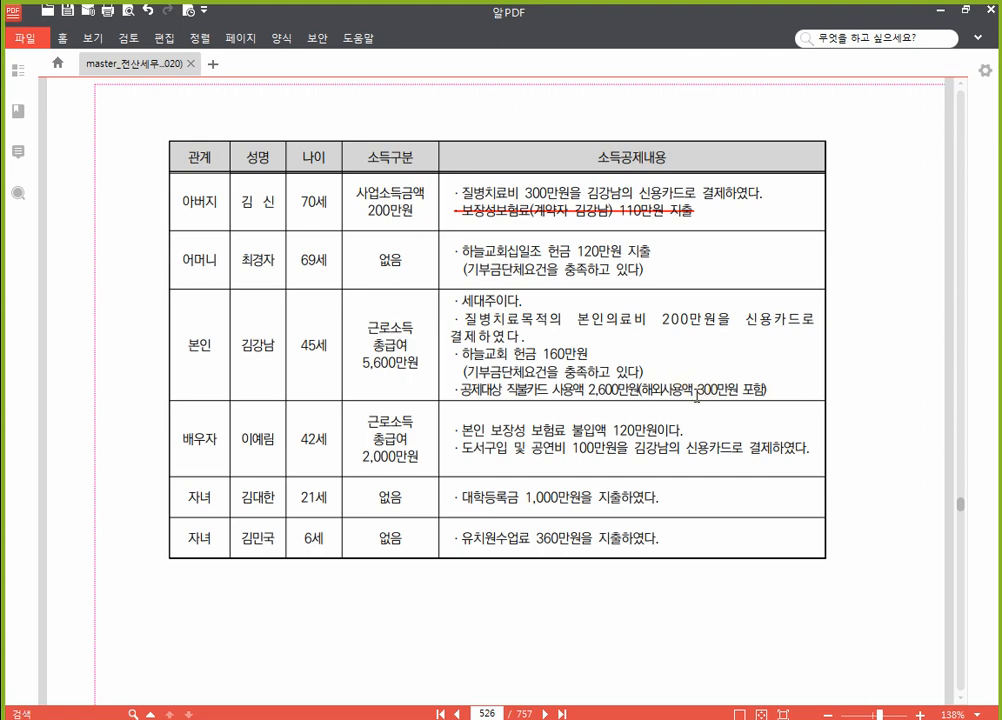
pyautogui.moveTo(645, 388); pyautogui.dragTo(772, 389)
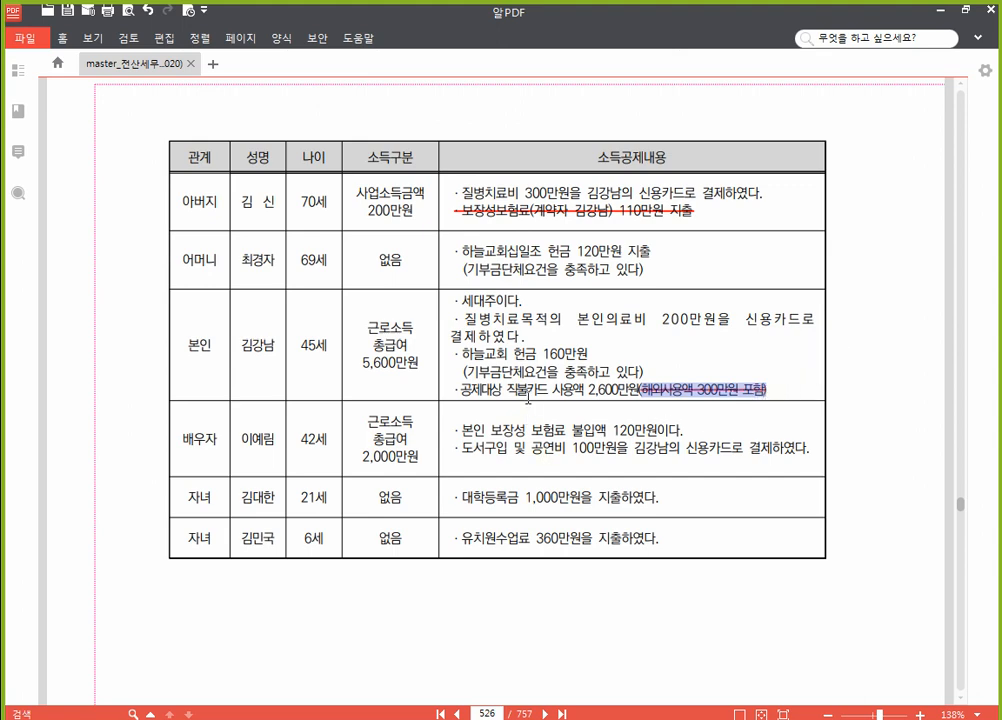
pyautogui.click(533, 393)
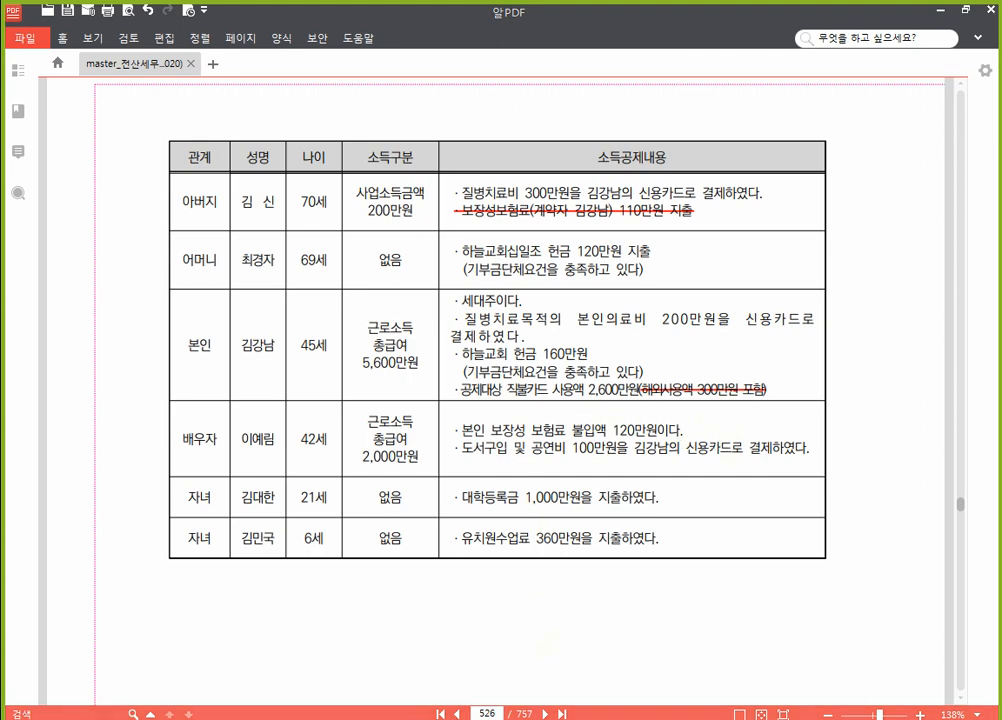
pyautogui.hotkey('alt', 'Tab')
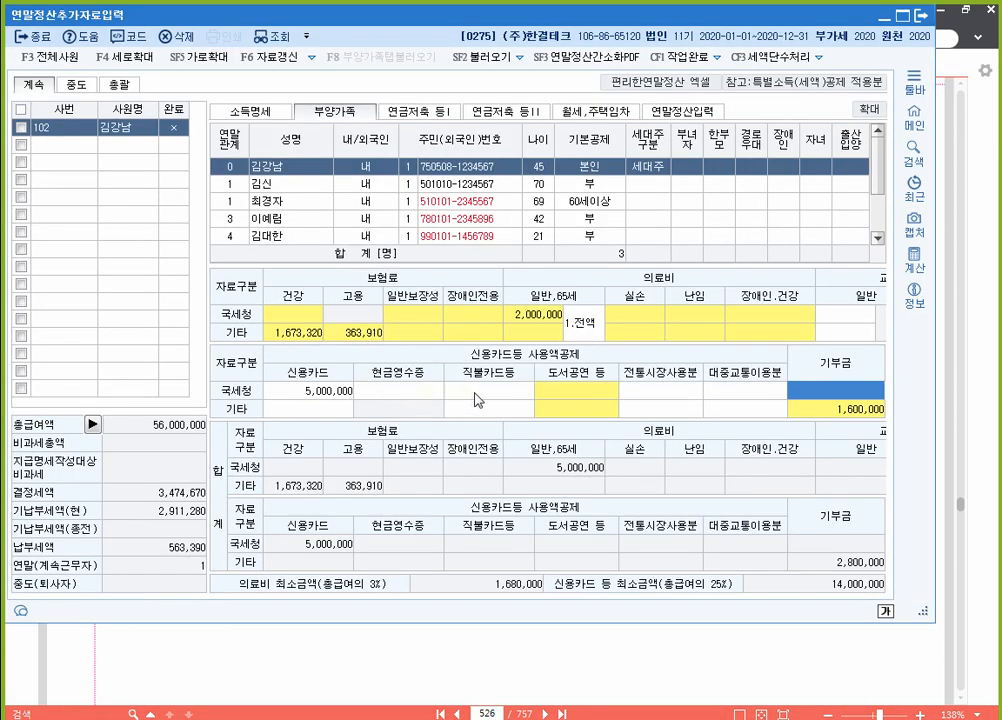
pyautogui.click(477, 392)
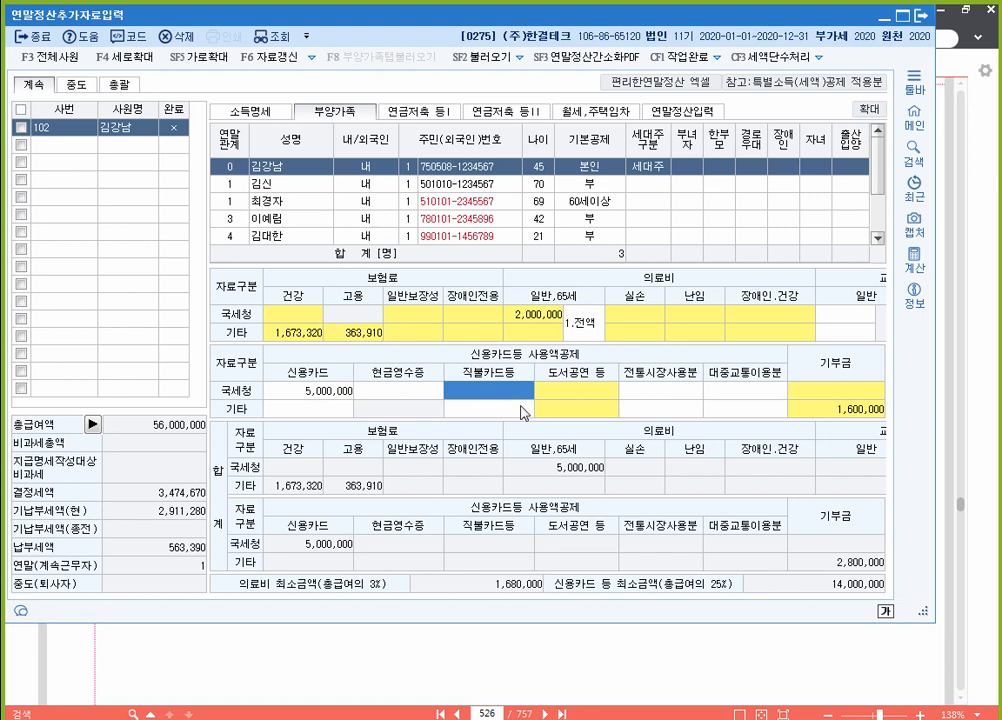
pyautogui.write('23000000')
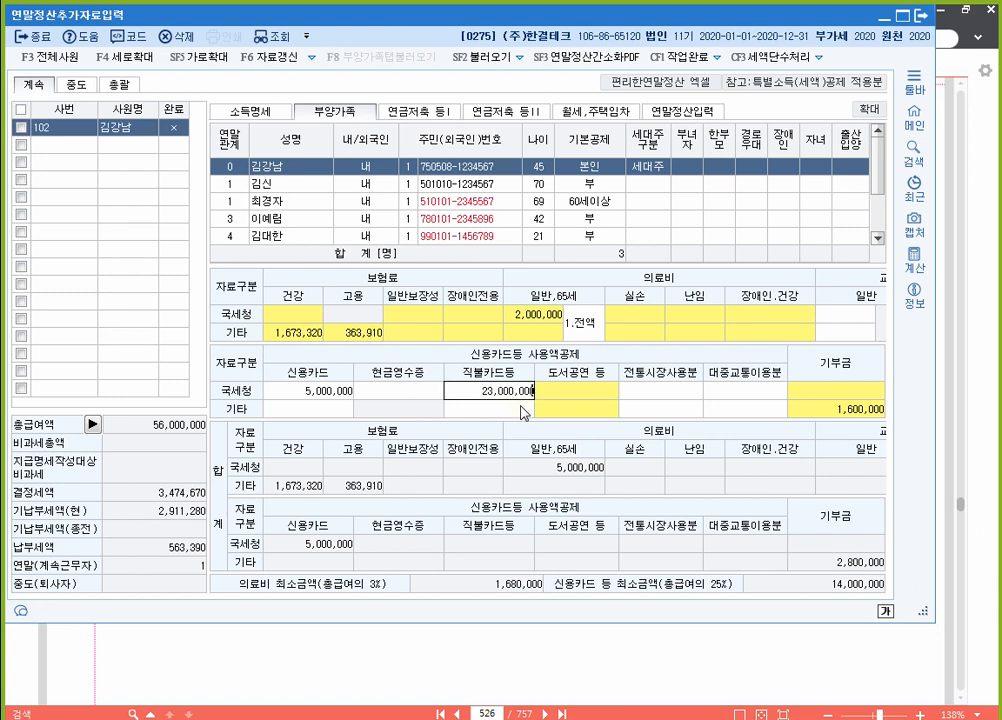
pyautogui.press('Return')
pyautogui.press('Left')
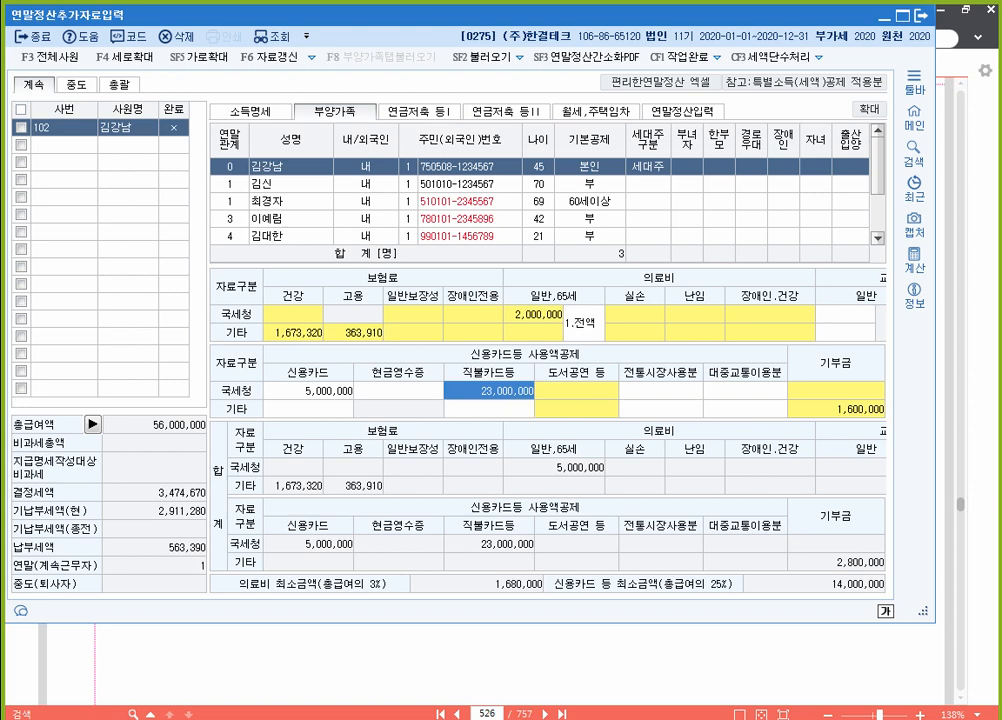
pyautogui.hotkey('alt', 'Tab')
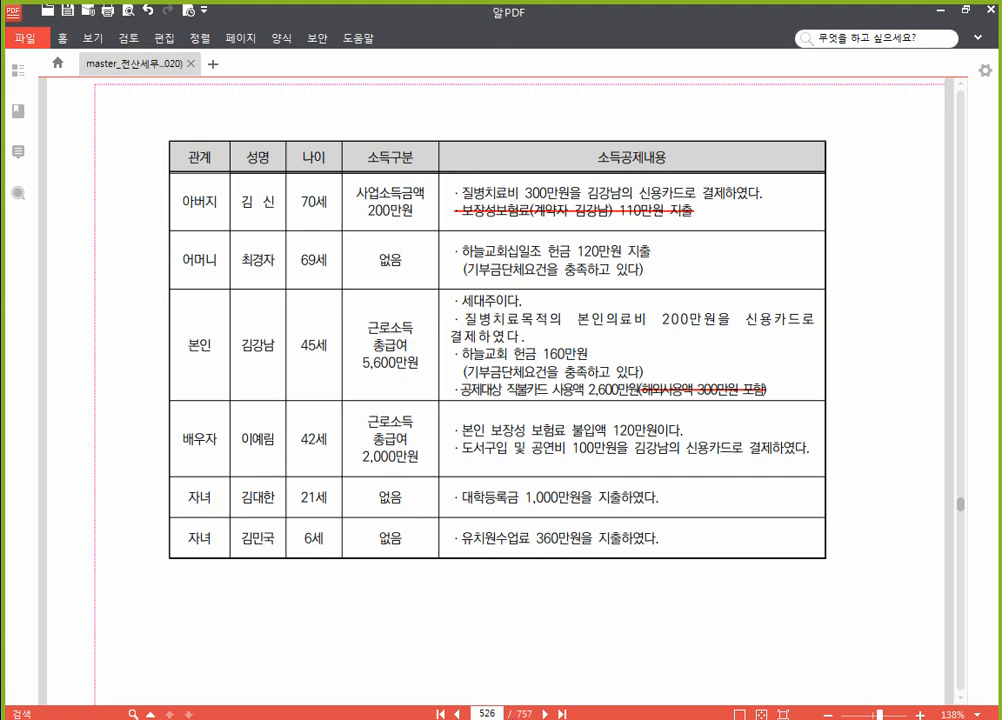
# Step: Strike through the spouse's '본인 보장성 보험료 불입액 120만원이다.' line in 알PDF
pyautogui.moveTo(525, 719)
pyautogui.moveTo(686, 430); pyautogui.dragTo(462, 430)
pyautogui.click(505, 412)
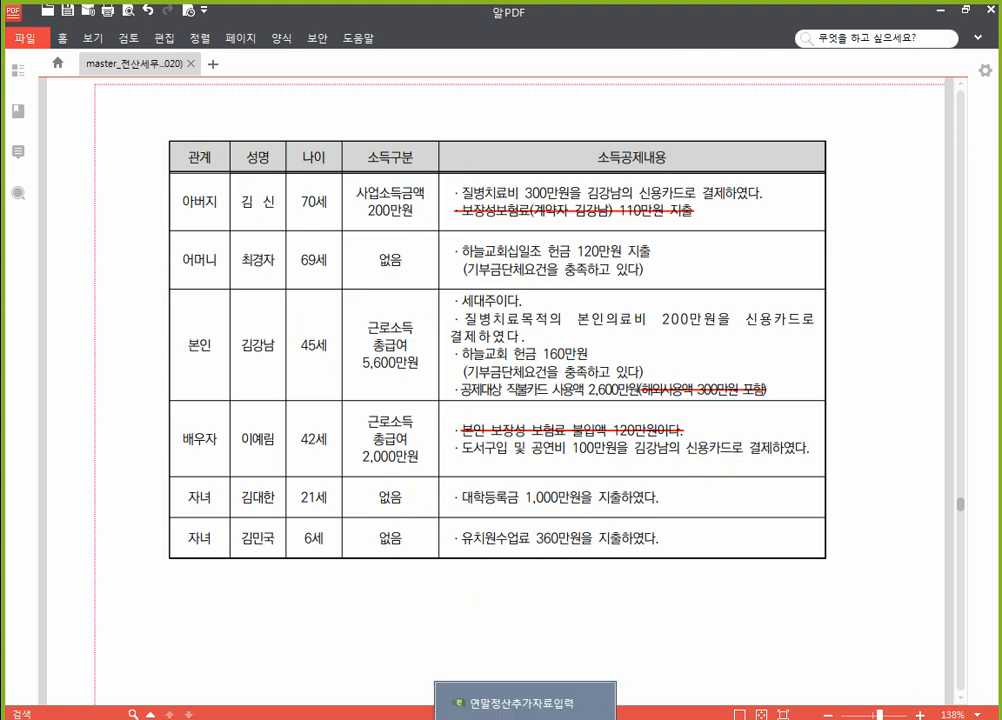
pyautogui.click(525, 703)
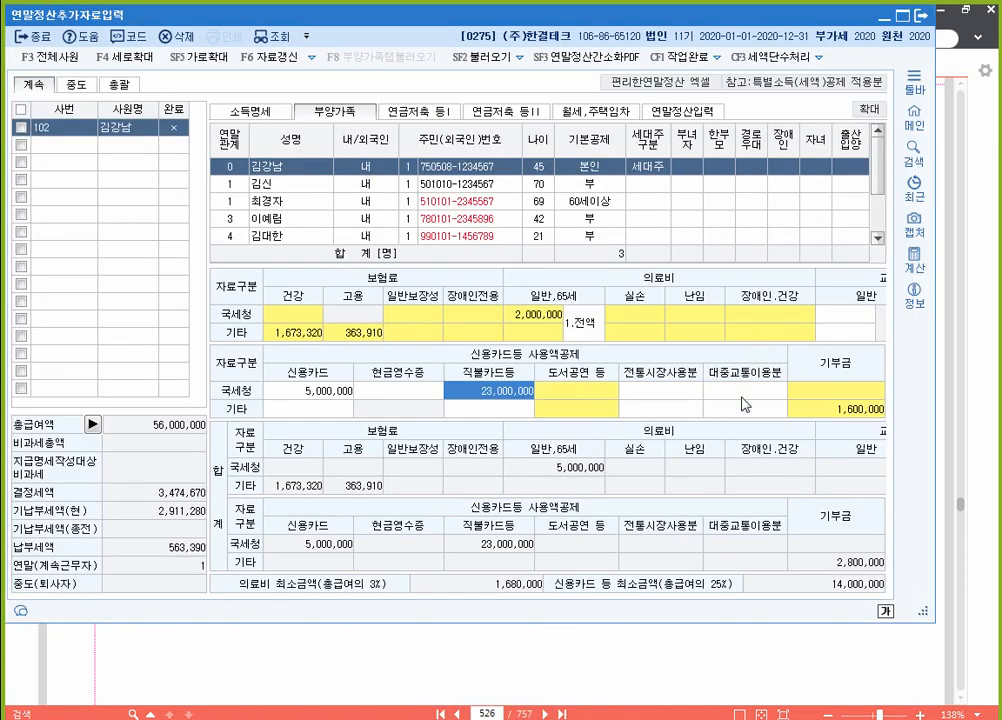
# Step: Record 1,000,000 of credit-card 도서공연 등 spending in the 국세청 breakdown
pyautogui.click(598, 400)
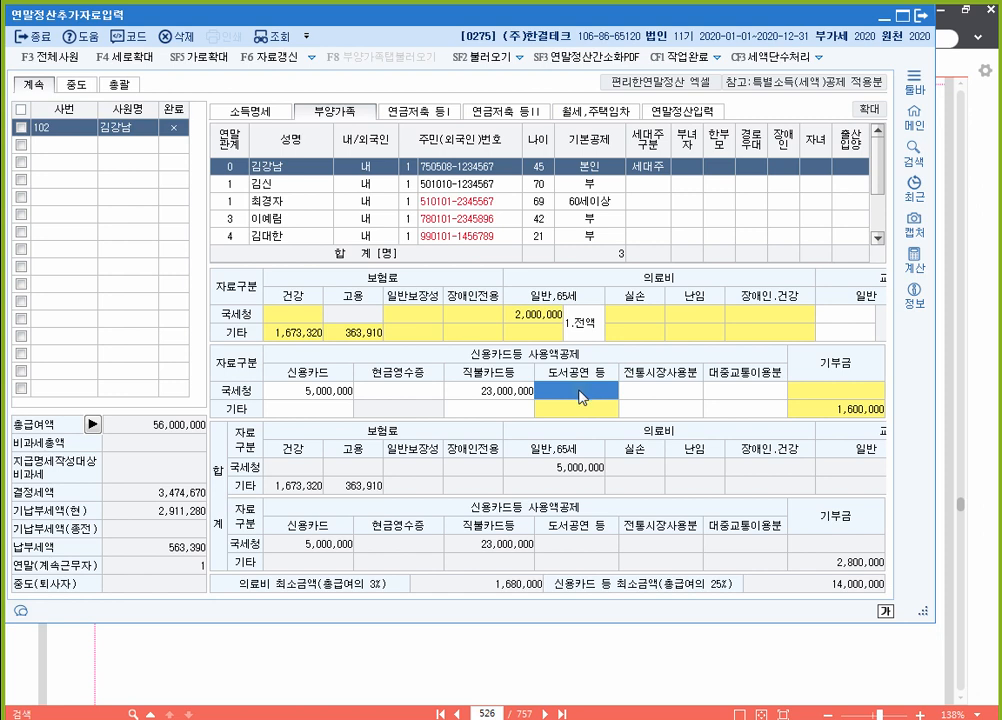
pyautogui.doubleClick(583, 396)
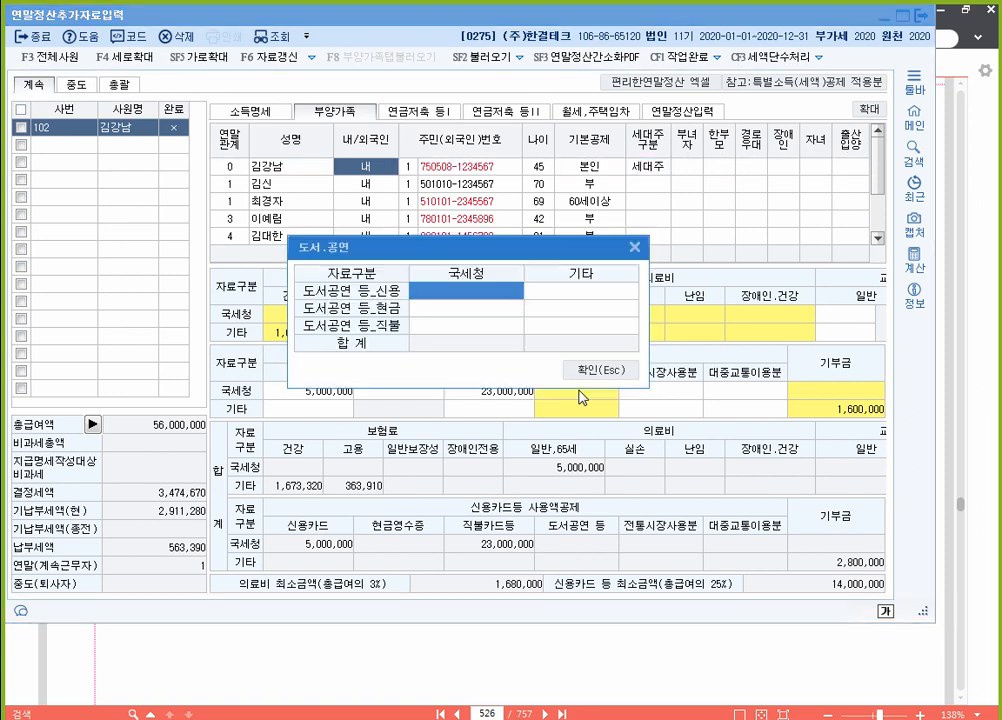
pyautogui.moveTo(435, 255); pyautogui.dragTo(433, 220)
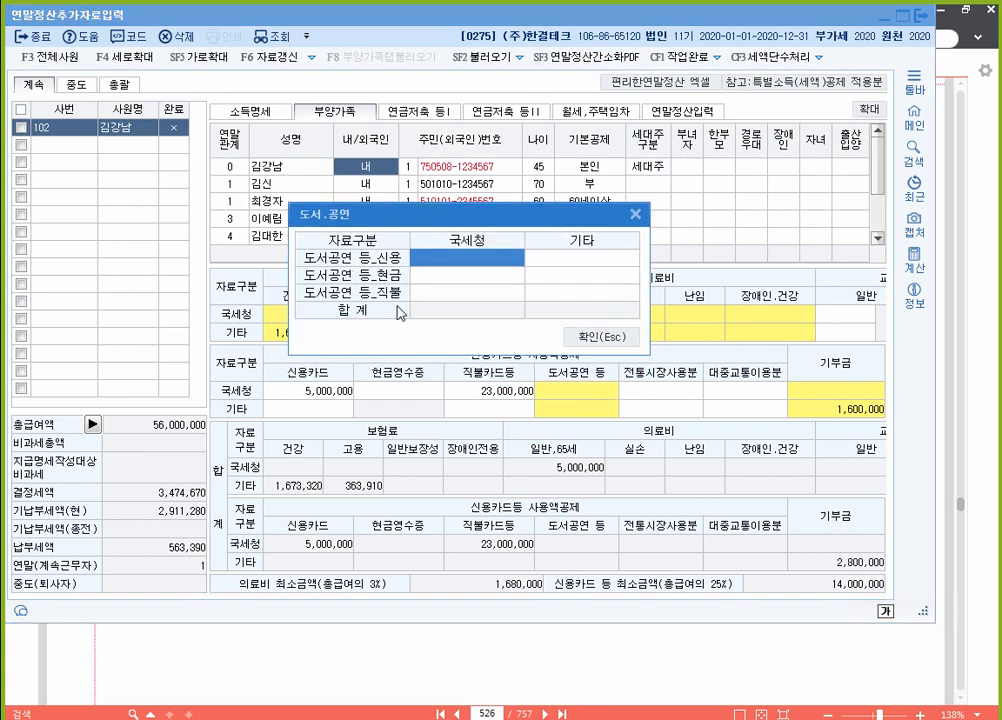
pyautogui.click(465, 262)
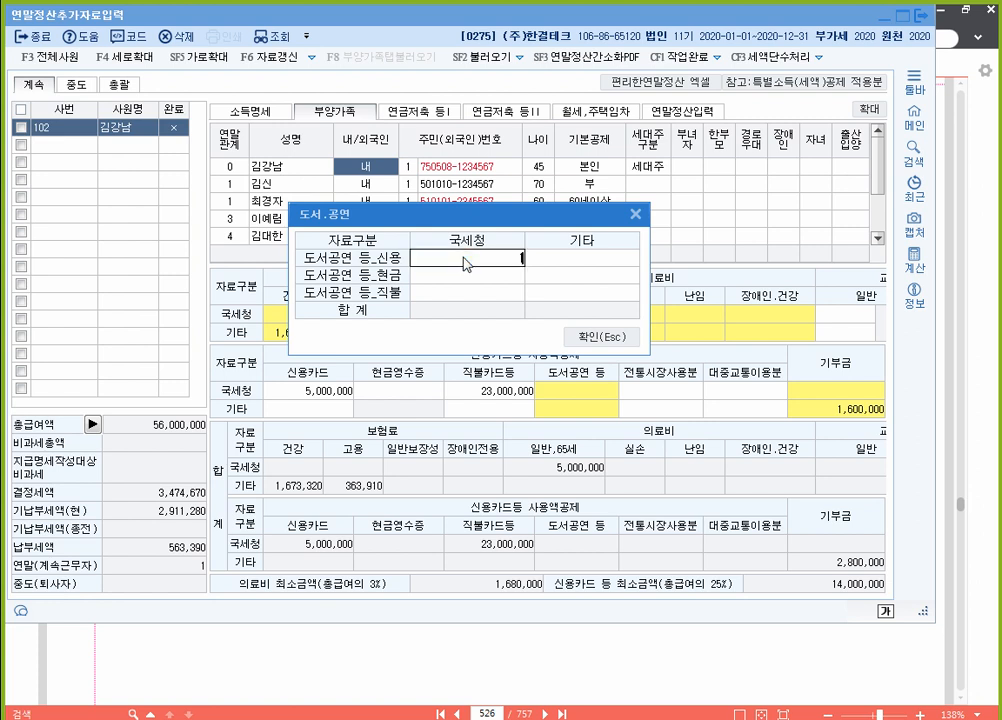
pyautogui.write('1000000')
pyautogui.press('Return')
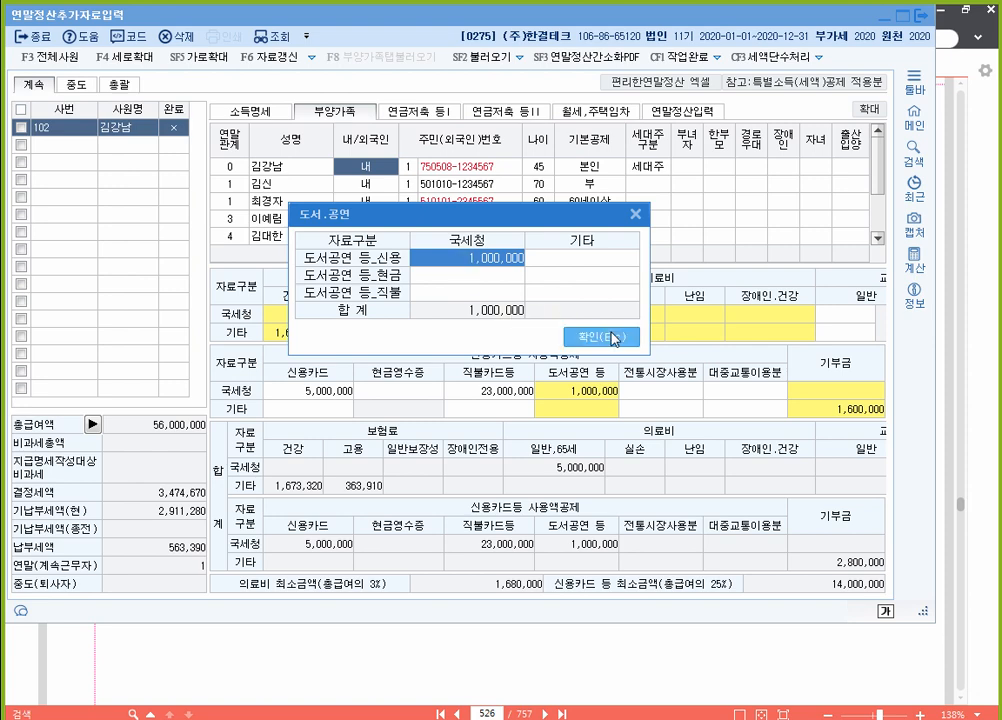
pyautogui.click(614, 338)
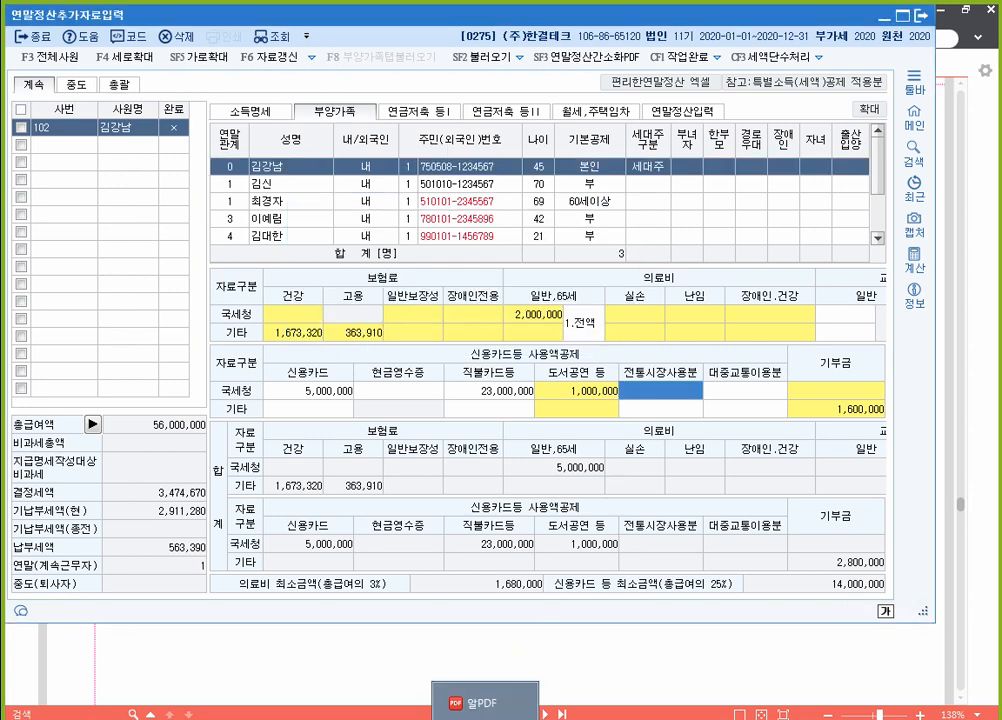
pyautogui.click(485, 703)
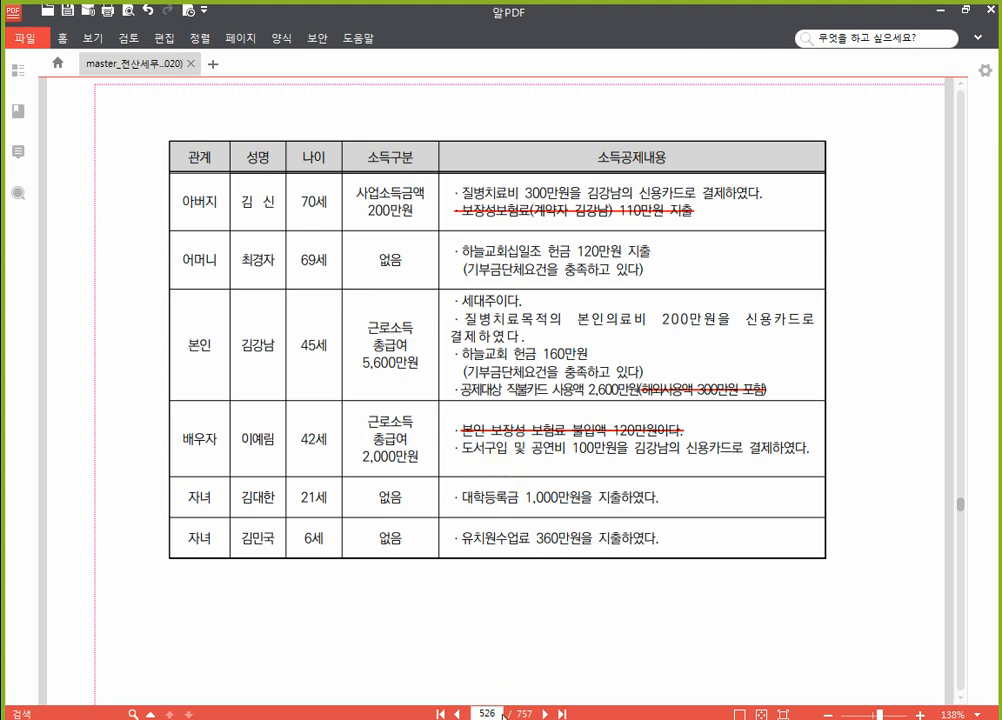
pyautogui.hotkey('alt', 'Tab')
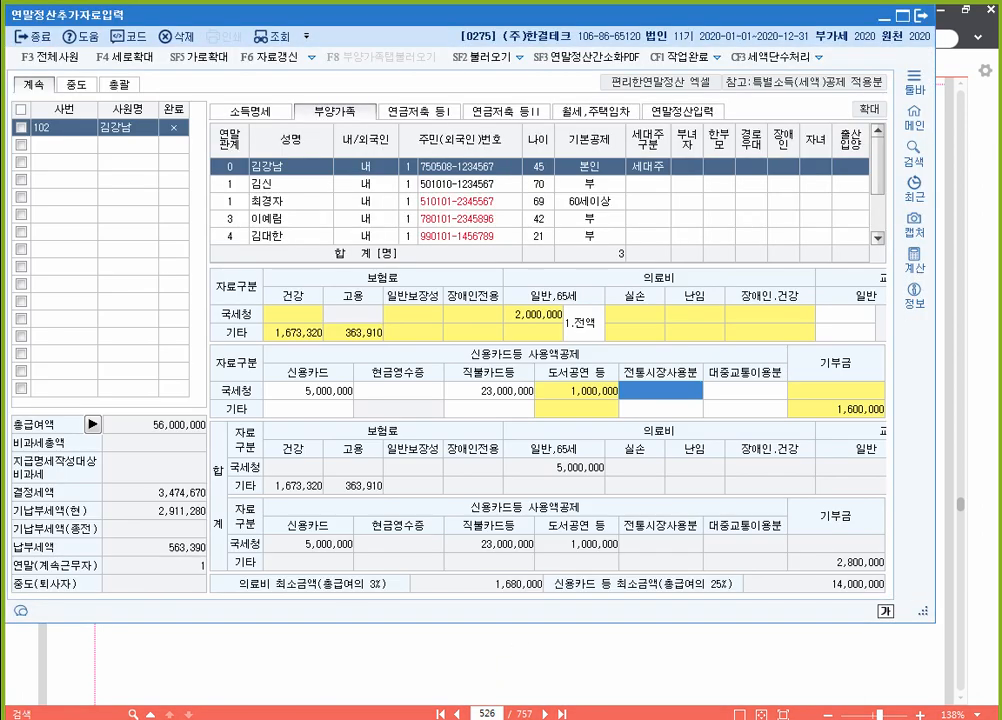
pyautogui.doubleClick(585, 391)
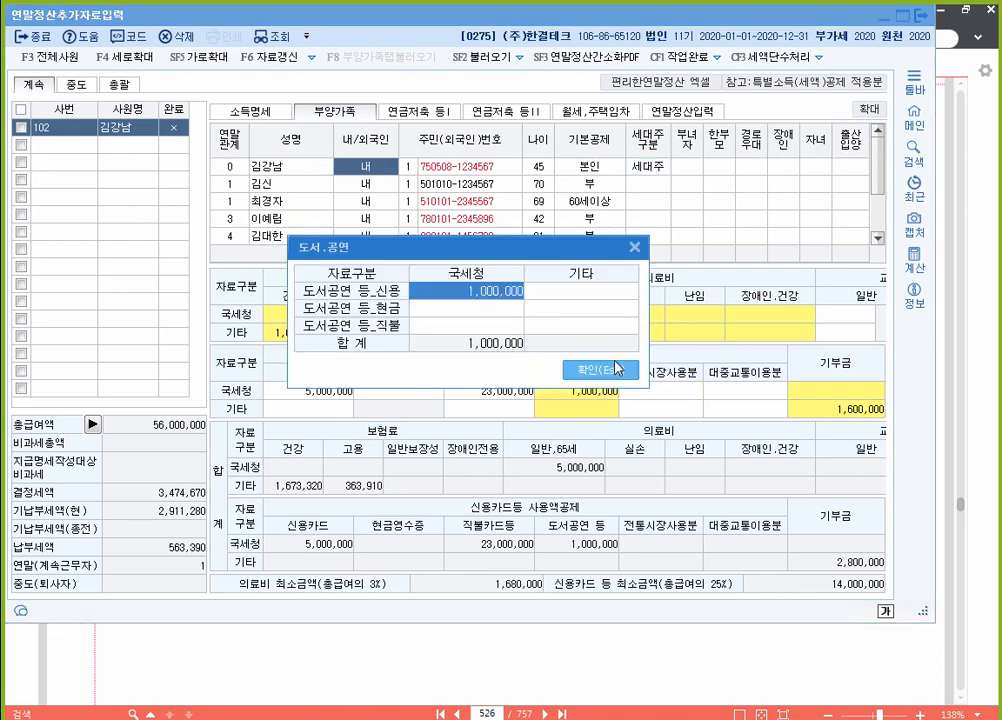
pyautogui.click(617, 369)
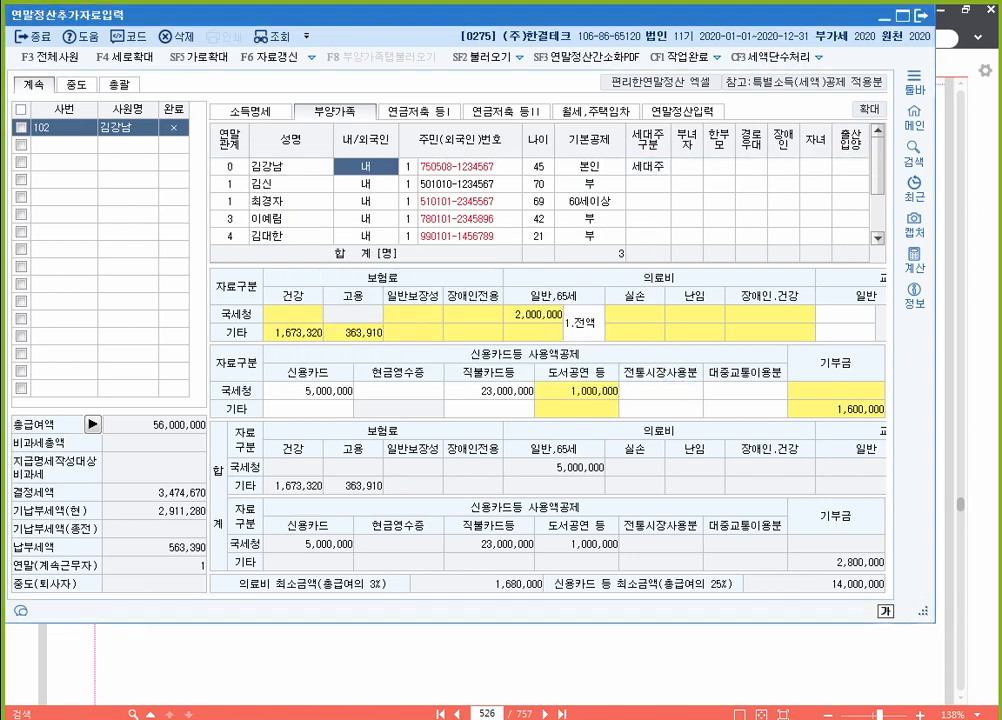
pyautogui.hotkey('alt', 'Tab')
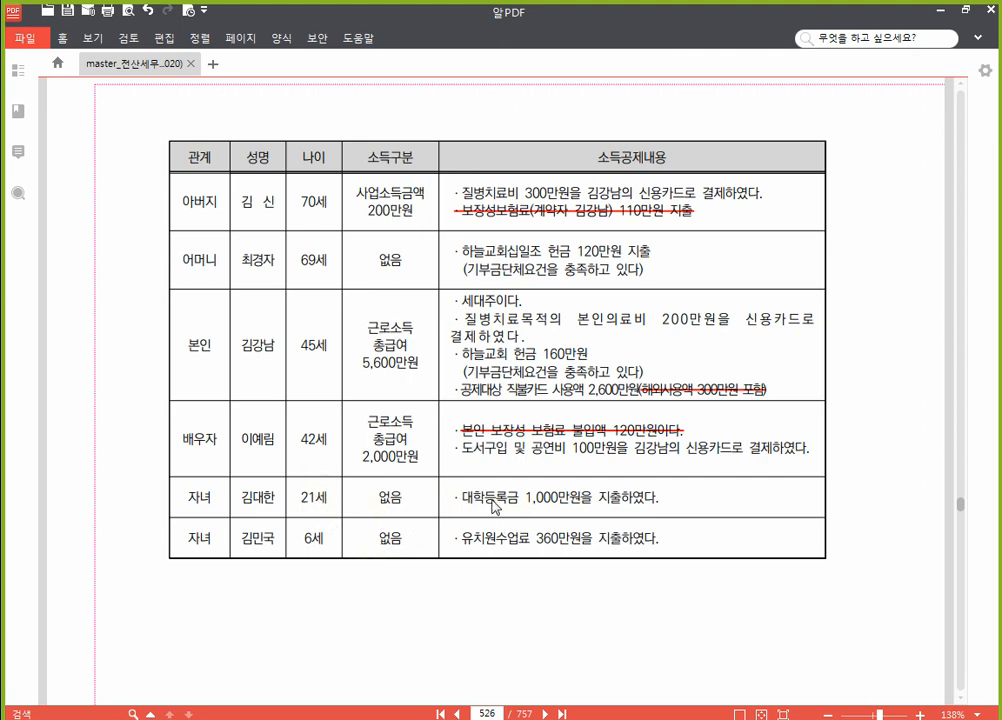
pyautogui.click(490, 719)
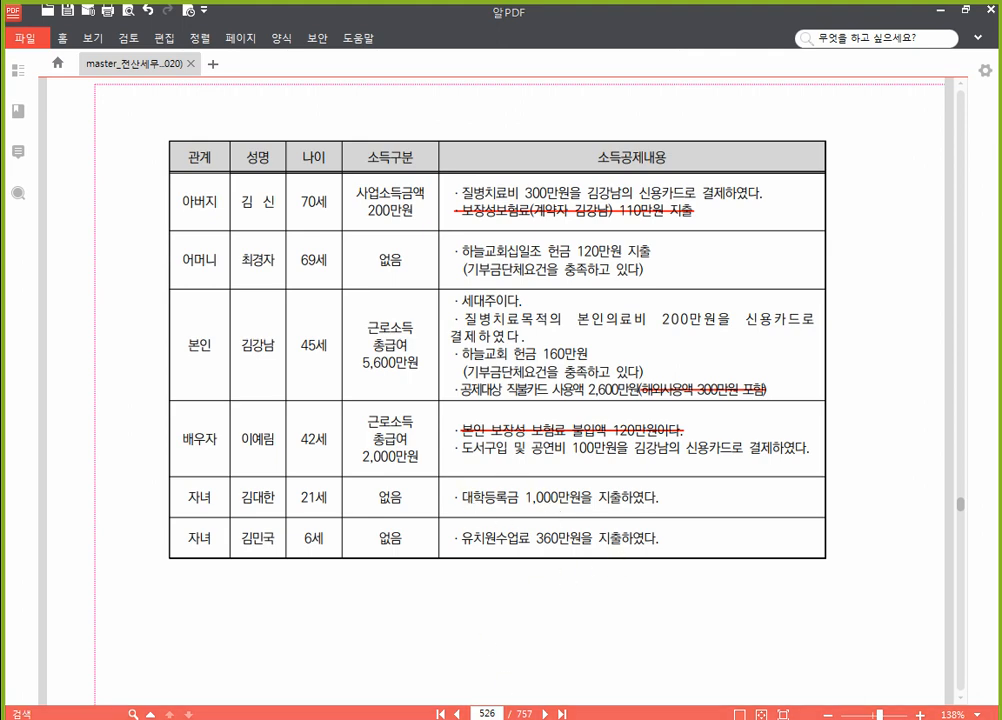
pyautogui.click(270, 237)
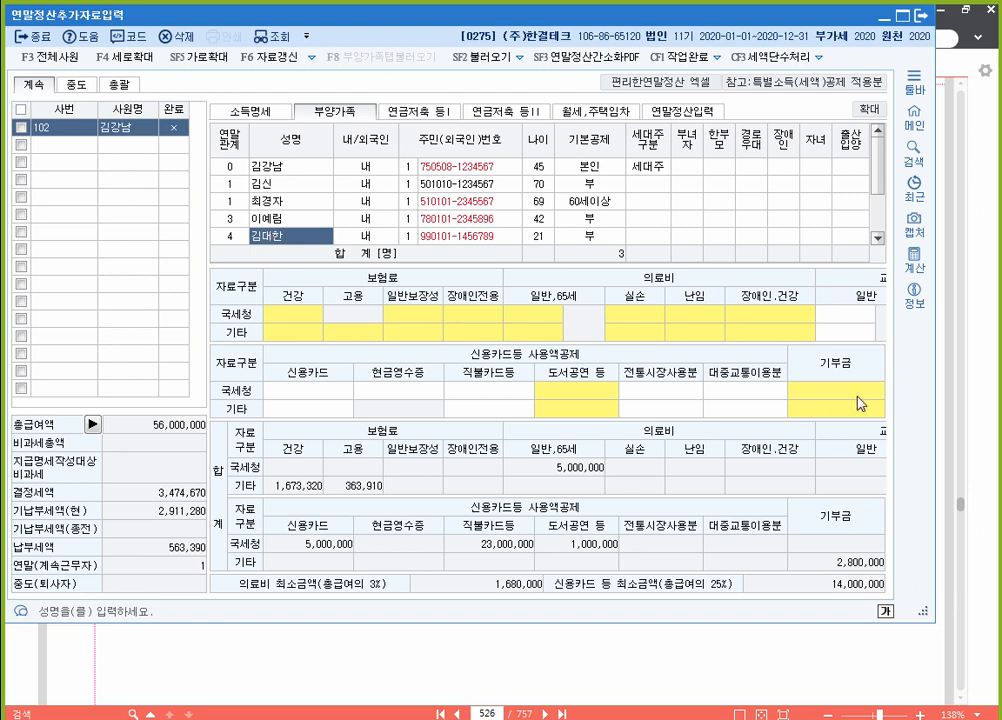
pyautogui.click(851, 317)
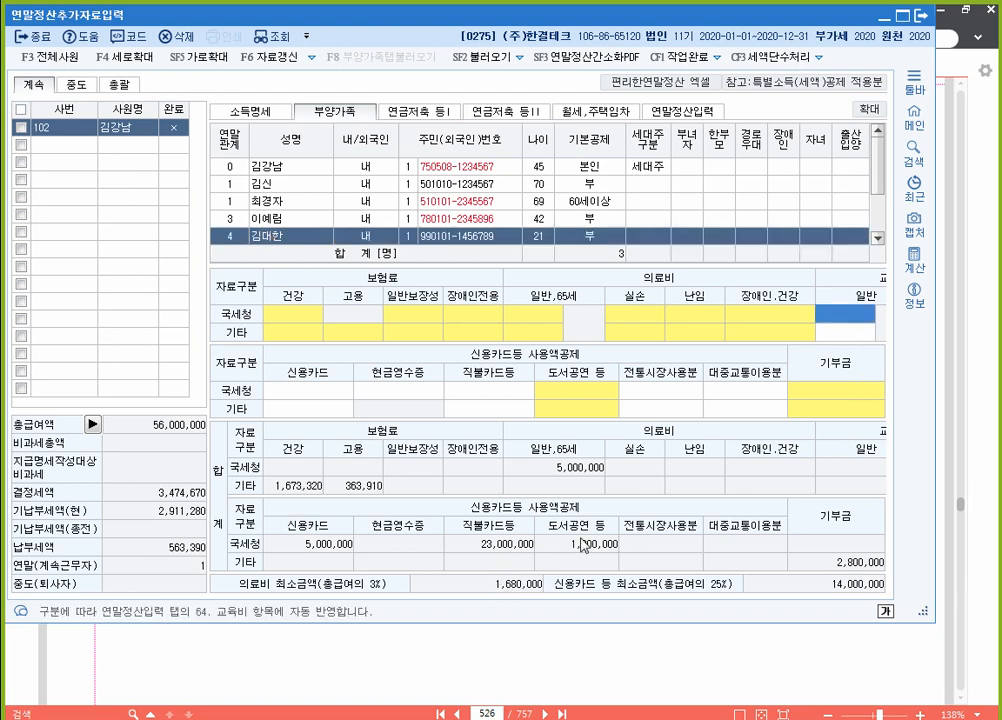
pyautogui.moveTo(935, 375); pyautogui.dragTo(998, 374)
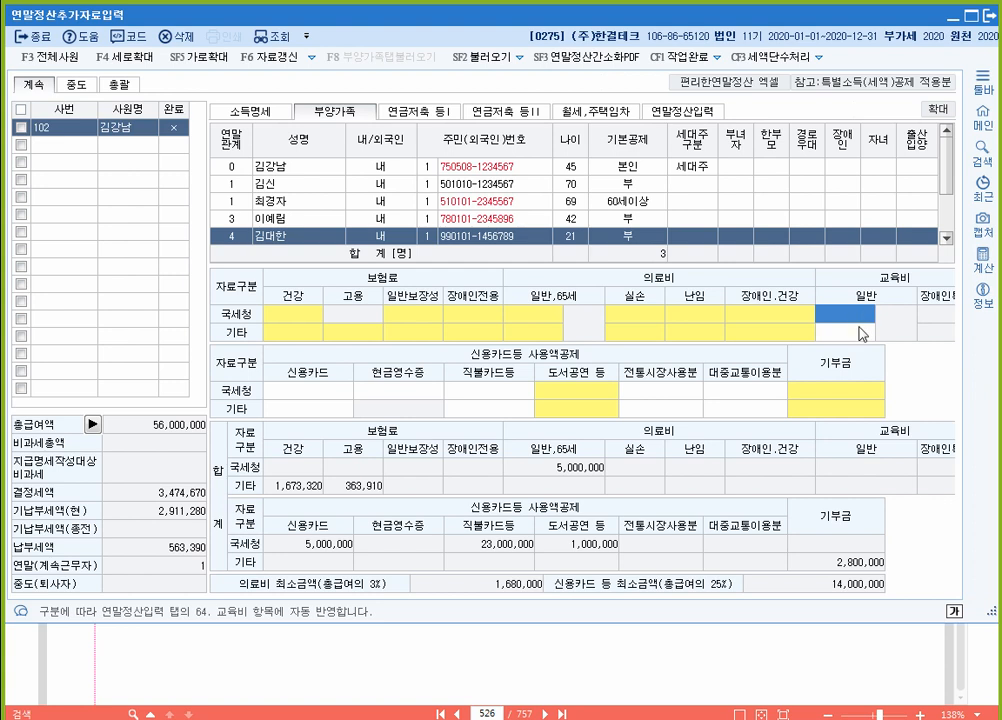
pyautogui.write('1000')
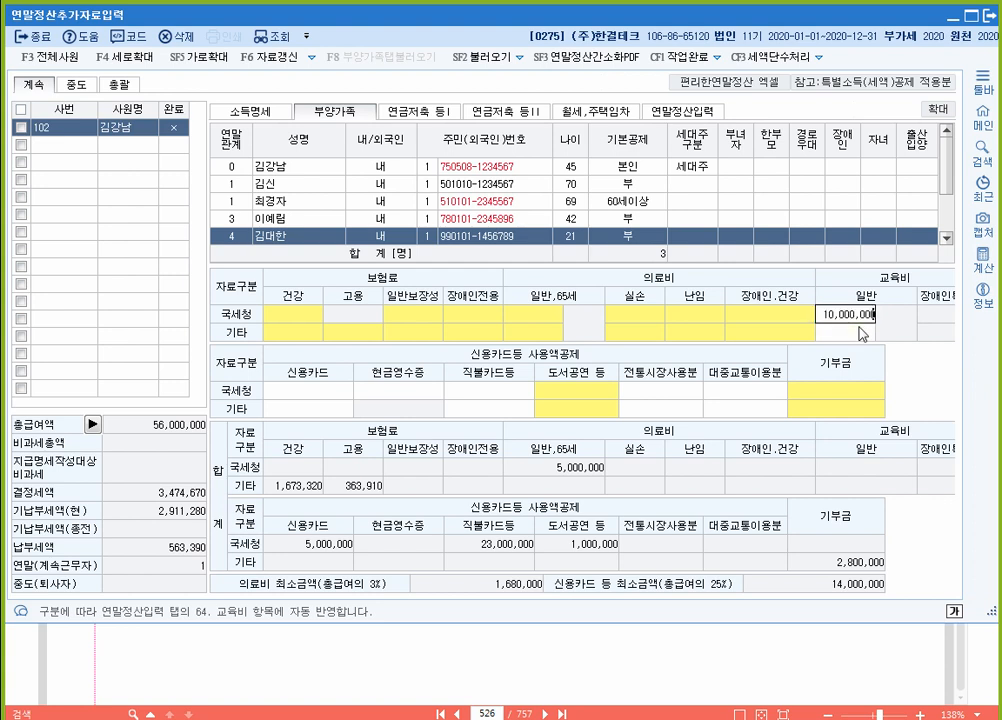
pyautogui.press('Return')
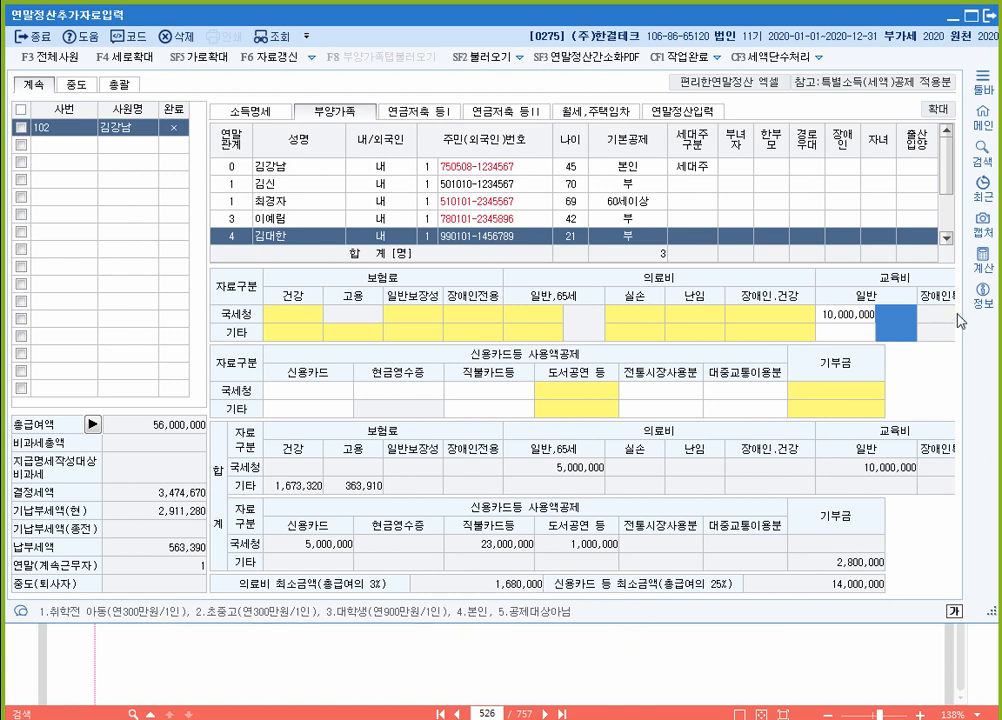
pyautogui.write('3')
pyautogui.press('Return')
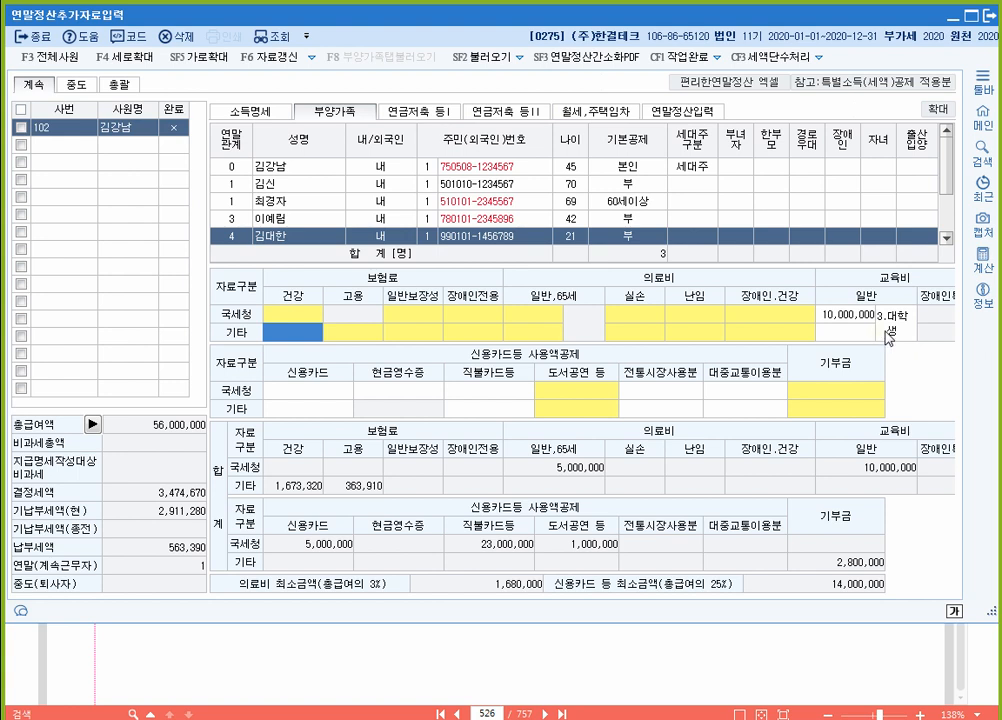
pyautogui.click(888, 337)
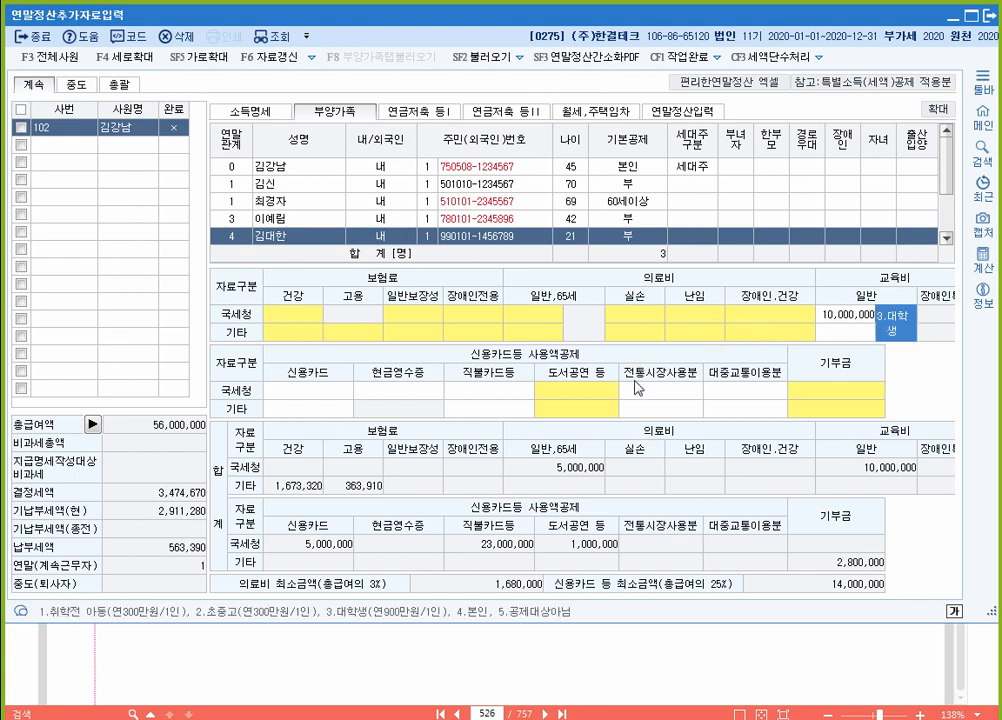
# Step: Check the PDF problem sheet, then select the spouse's row in the dependents list
pyautogui.click(588, 655)
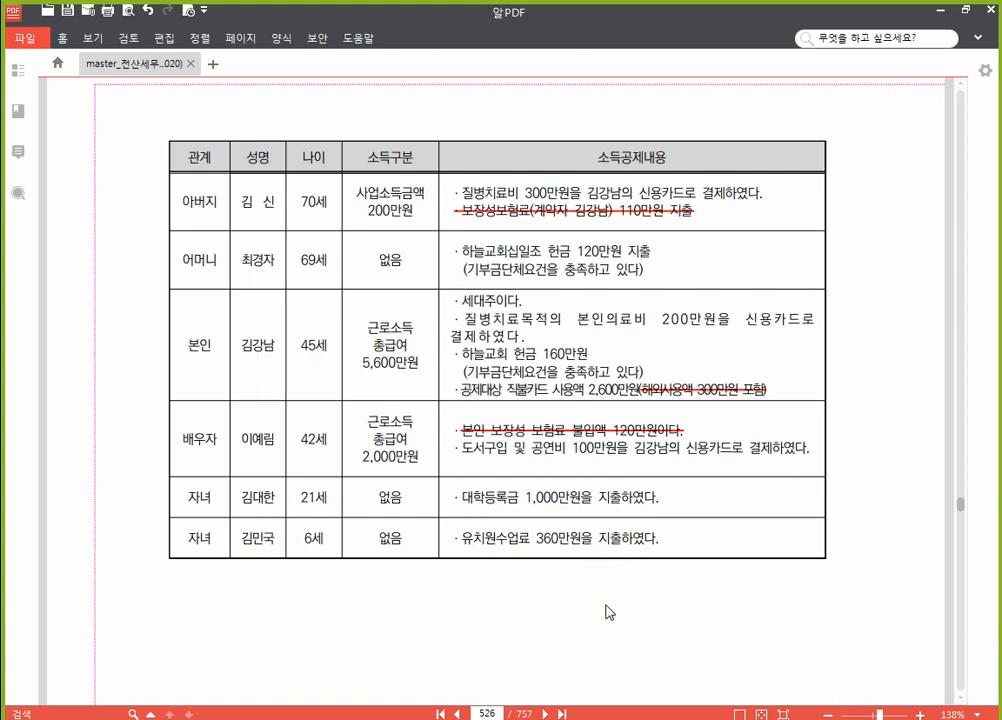
pyautogui.hotkey('alt', 'Tab')
pyautogui.click(313, 218)
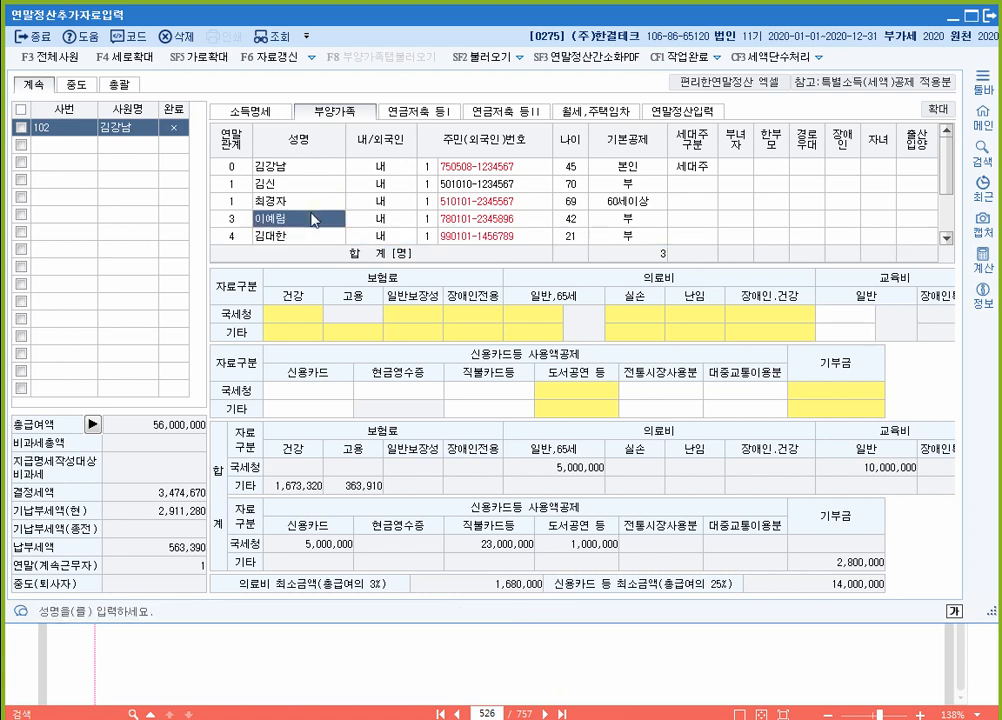
# Step: Record 3,600,000 of 1.취학전 education expense for the 6-year-old child
pyautogui.scroll(-2, 308, 224)
pyautogui.click(280, 220)
pyautogui.click(852, 318)
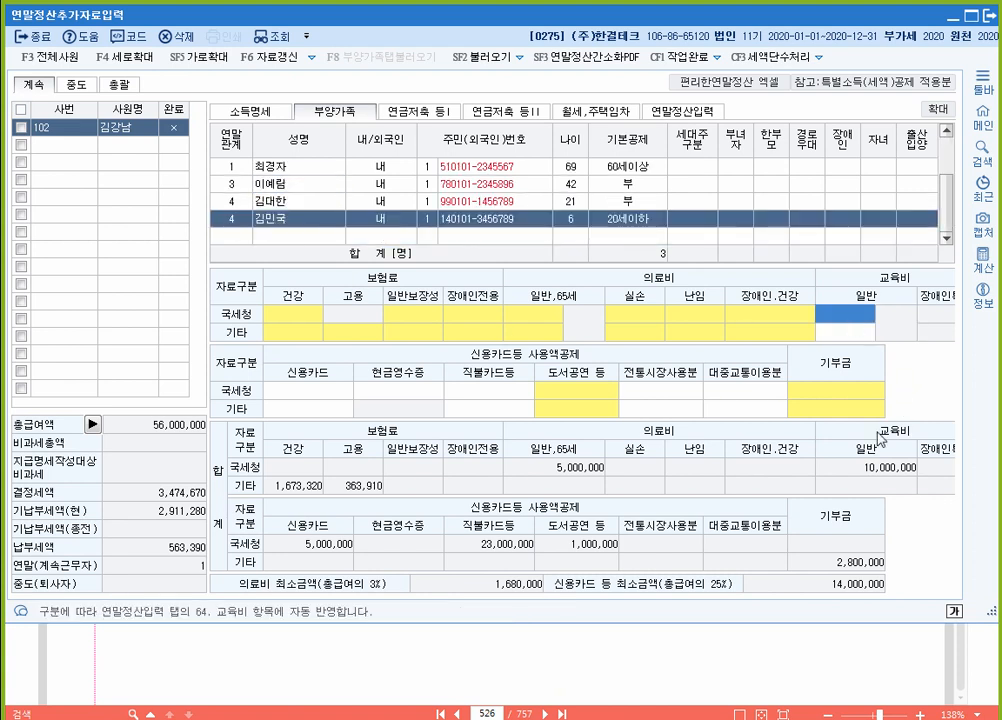
pyautogui.write('3,600,000')
pyautogui.press('Return')
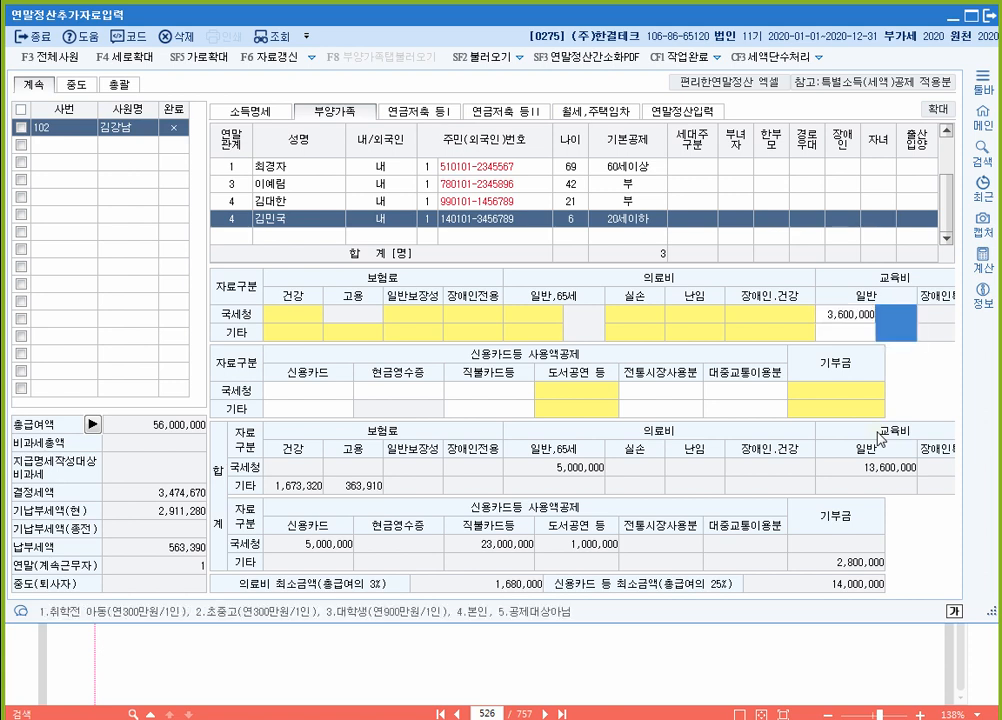
pyautogui.write('1')
pyautogui.press('Return')
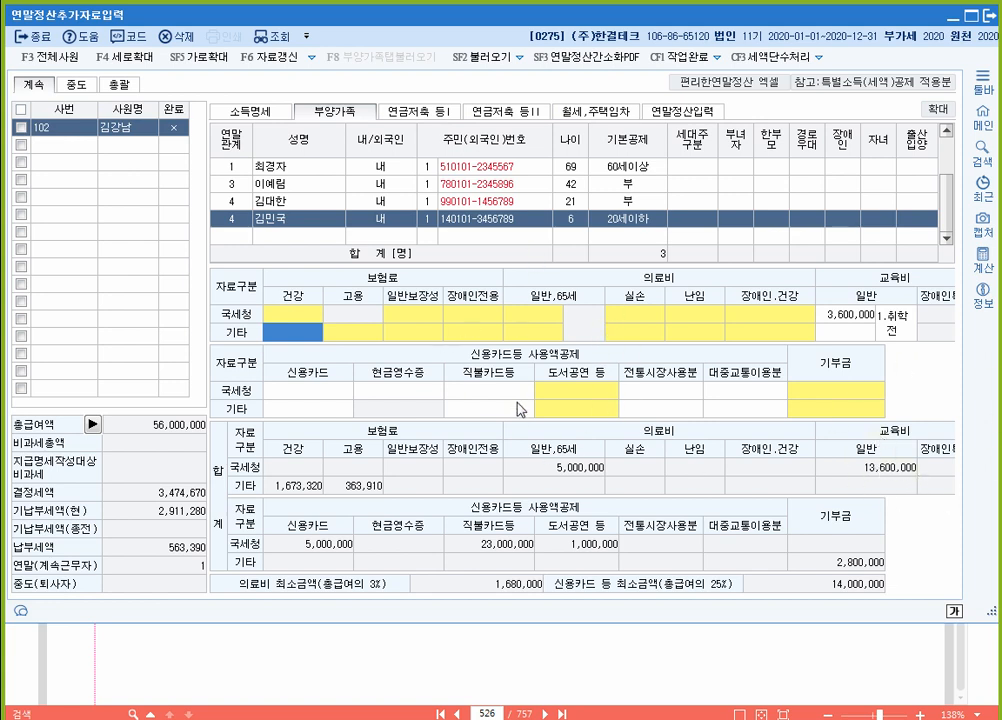
# Step: On 연말정산입력, review lines 61–63 (5,000,000, 13,600,000, 2,800,000) and reload dependents' deduction amounts
pyautogui.click(689, 112)
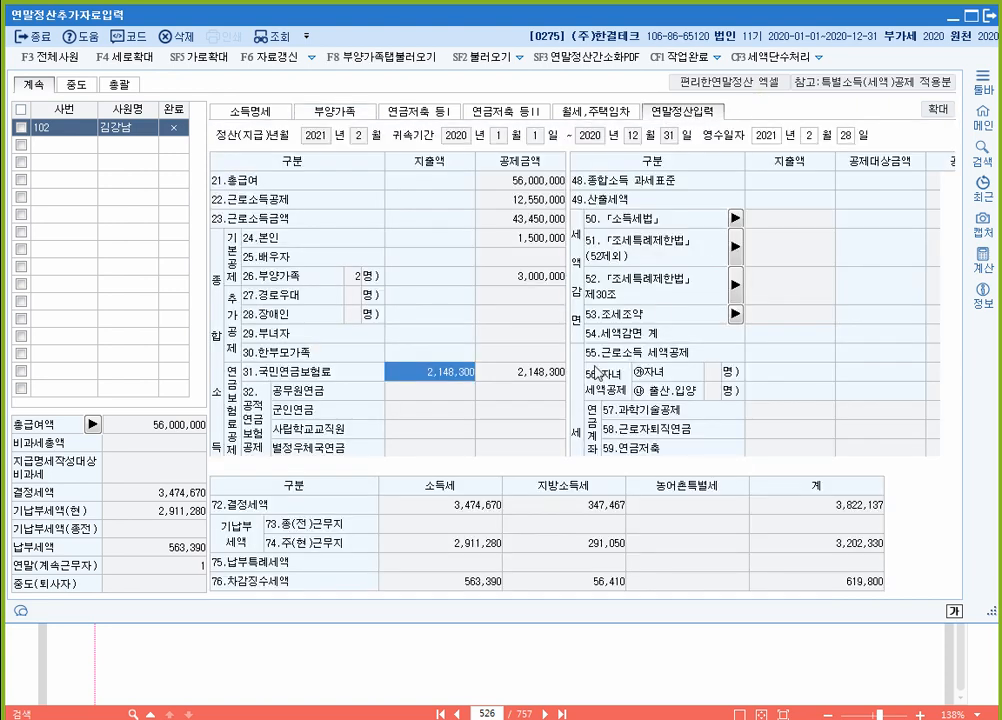
pyautogui.scroll(-6, 555, 368)
pyautogui.scroll(3, 520, 320)
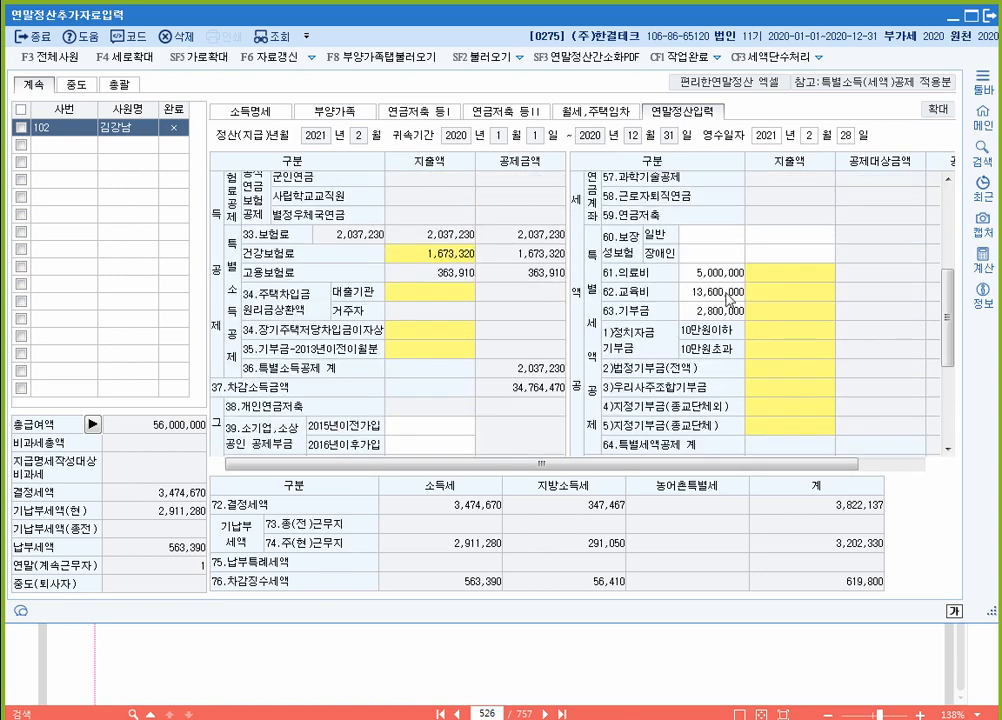
pyautogui.click(726, 272)
pyautogui.press('Return')
pyautogui.press('Return')
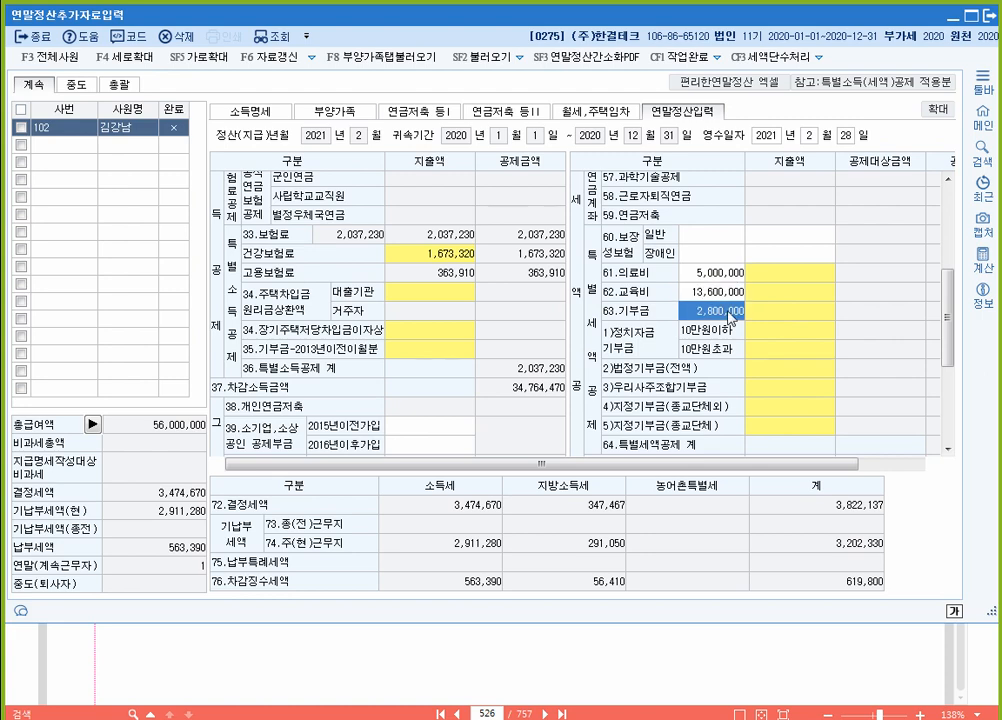
pyautogui.click(795, 299)
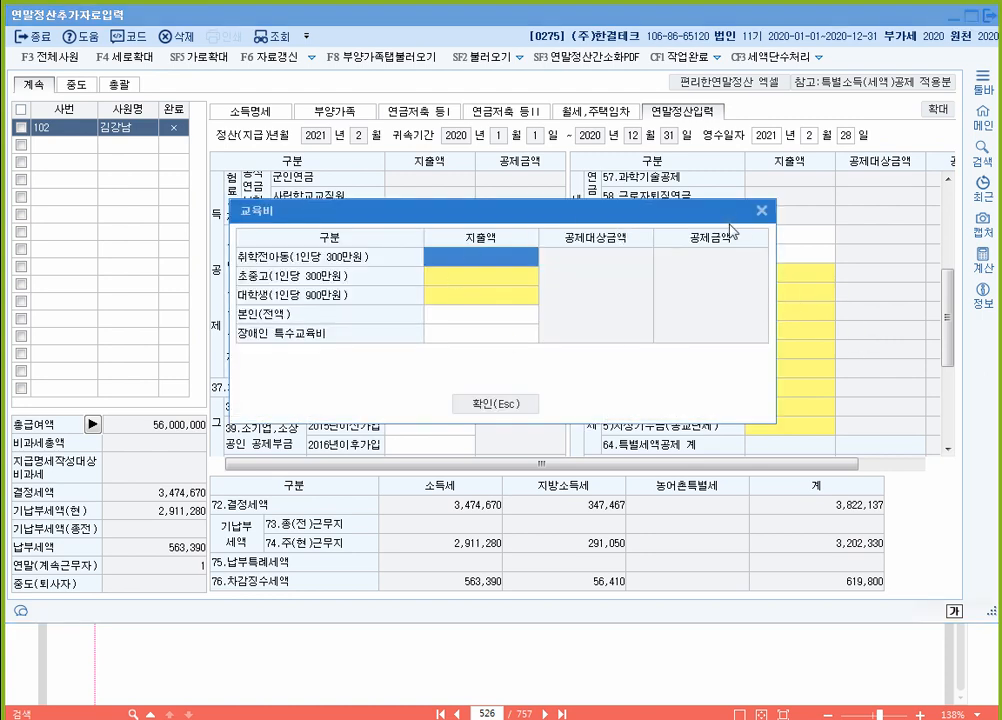
pyautogui.click(762, 207)
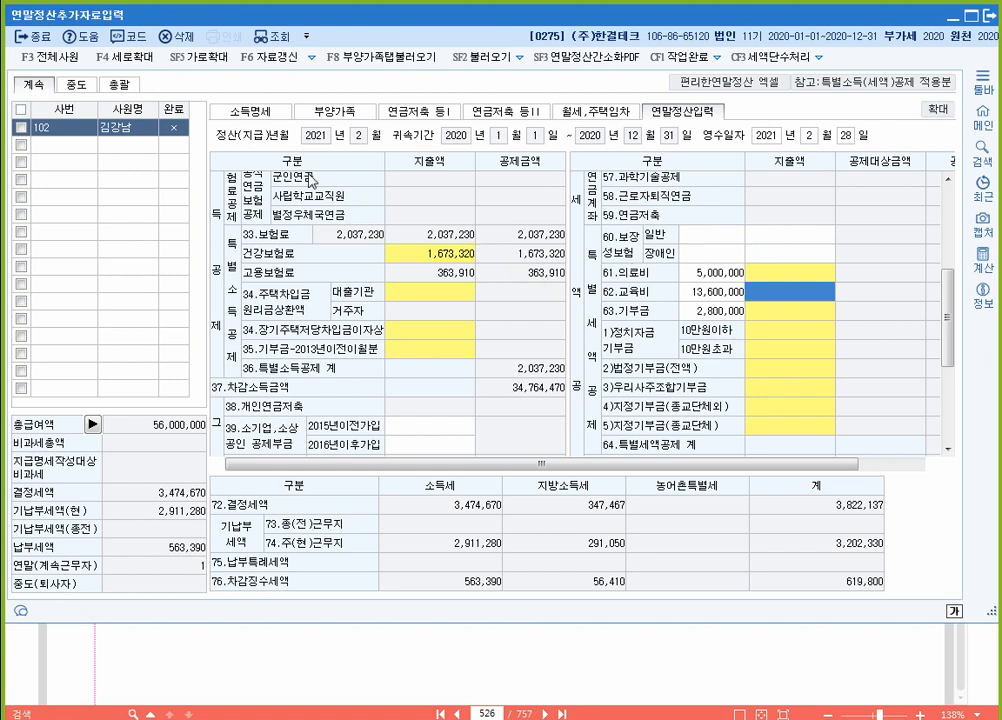
pyautogui.click(407, 60)
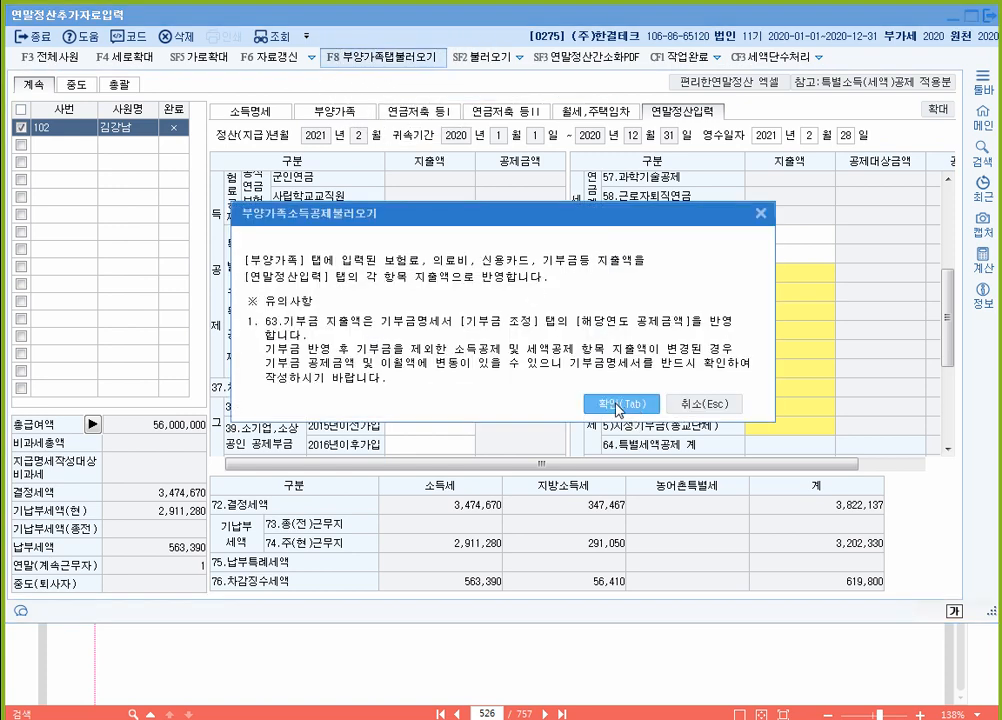
# Step: Import the dependents' deductions and review the line 61 medical expense details
pyautogui.click(618, 404)
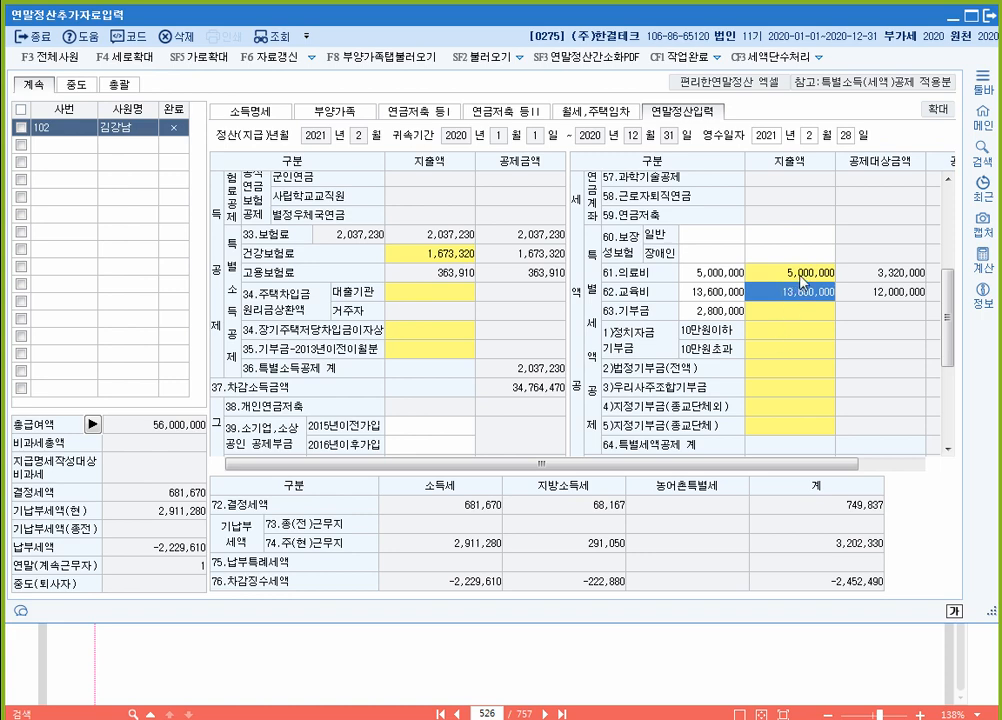
pyautogui.click(800, 282)
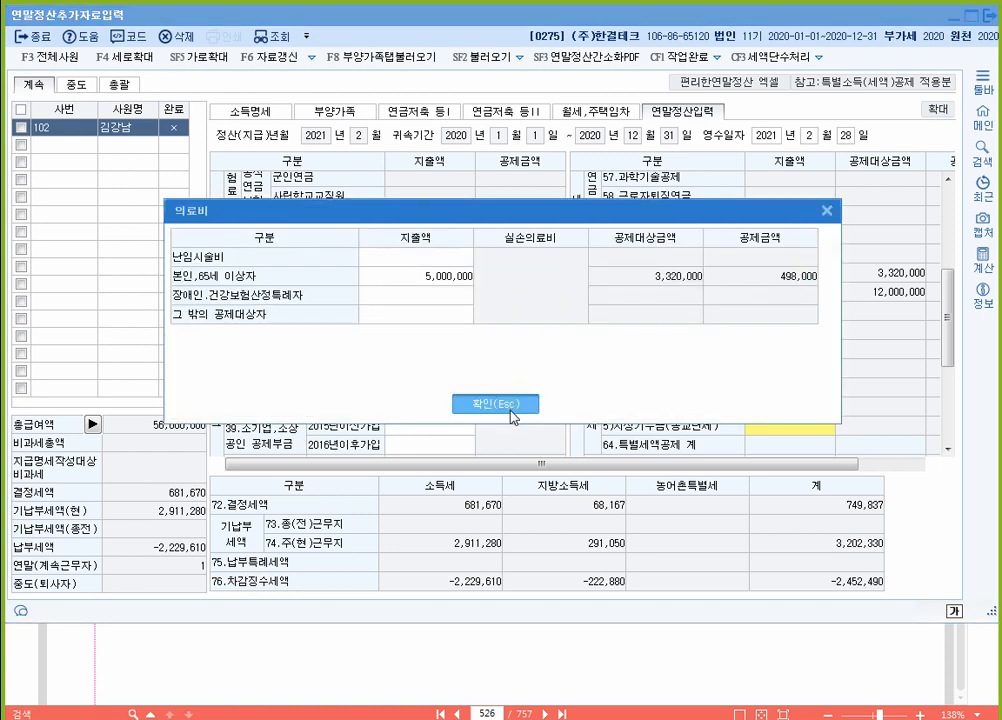
pyautogui.click(511, 405)
# Step: Review the line 62 education and university tuition details, then the credit card deduction details
pyautogui.click(800, 292)
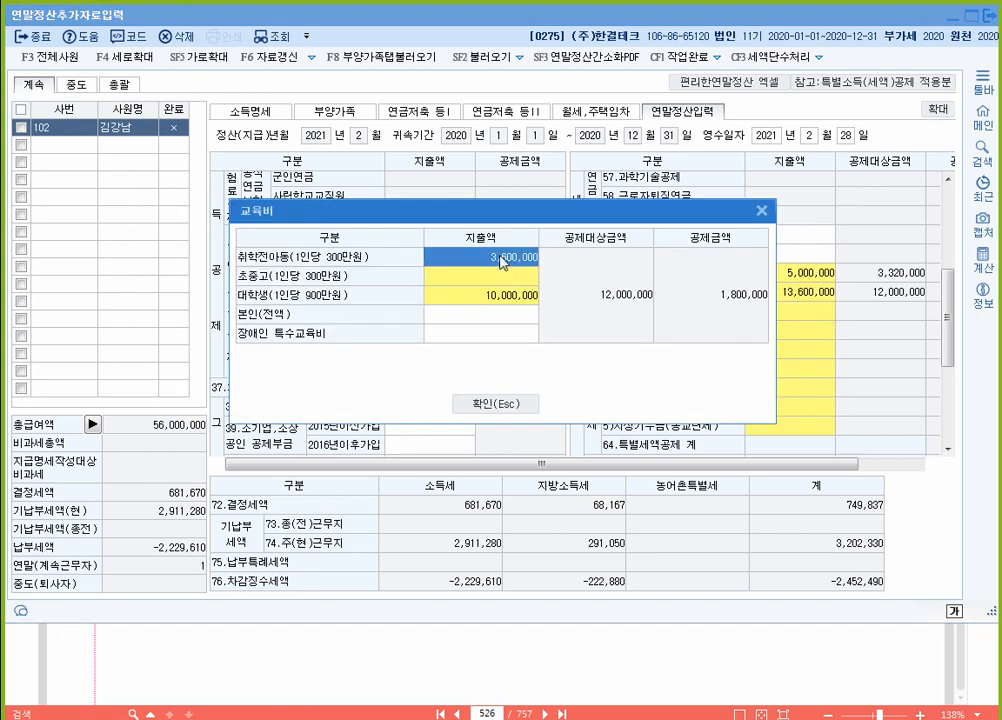
pyautogui.click(497, 296)
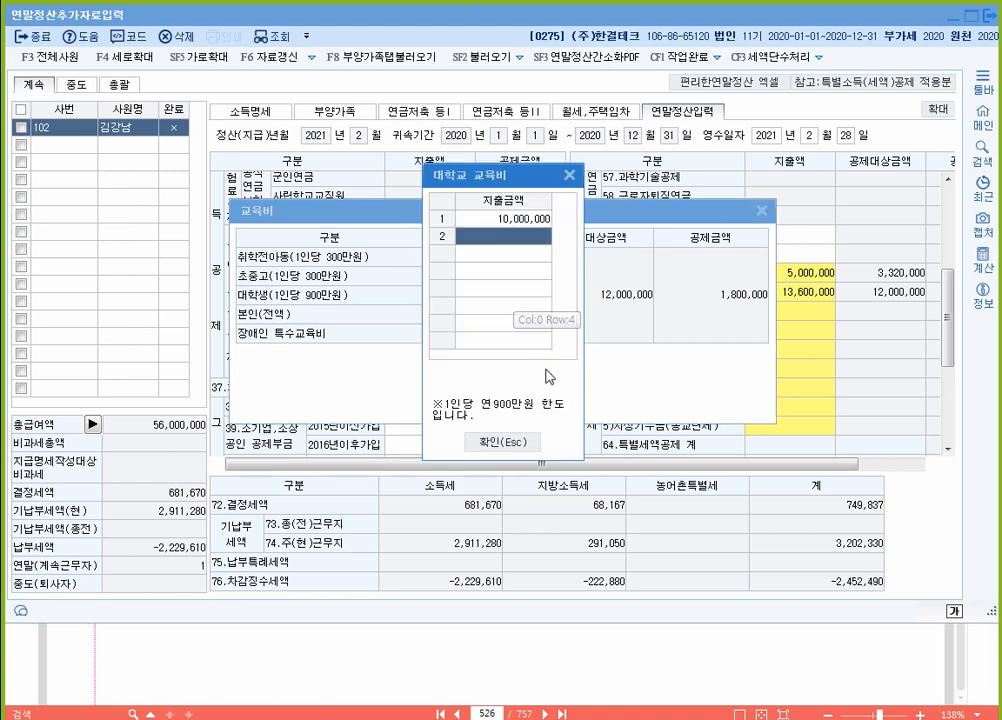
pyautogui.click(505, 406)
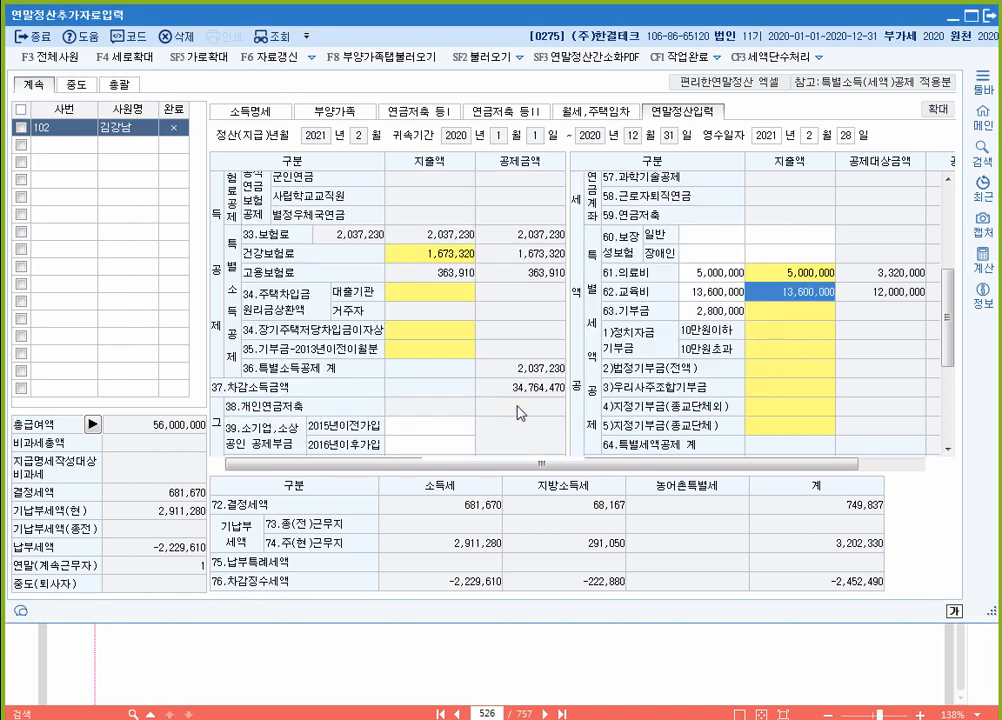
pyautogui.scroll(-4, 418, 410)
pyautogui.doubleClick(435, 335)
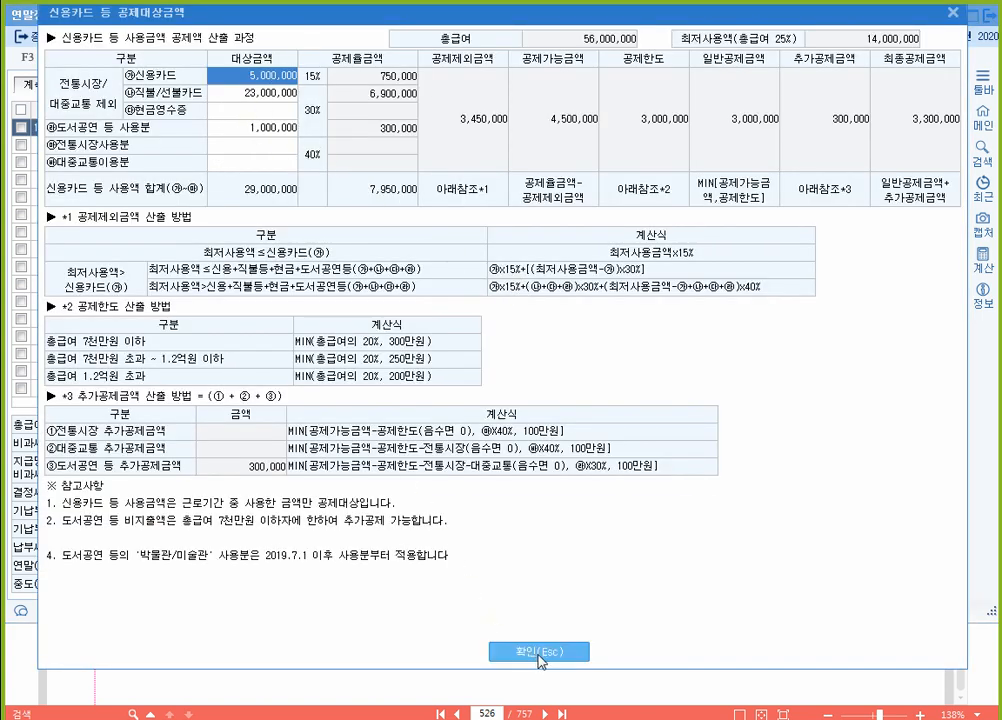
pyautogui.click(541, 651)
pyautogui.scroll(4, 776, 399)
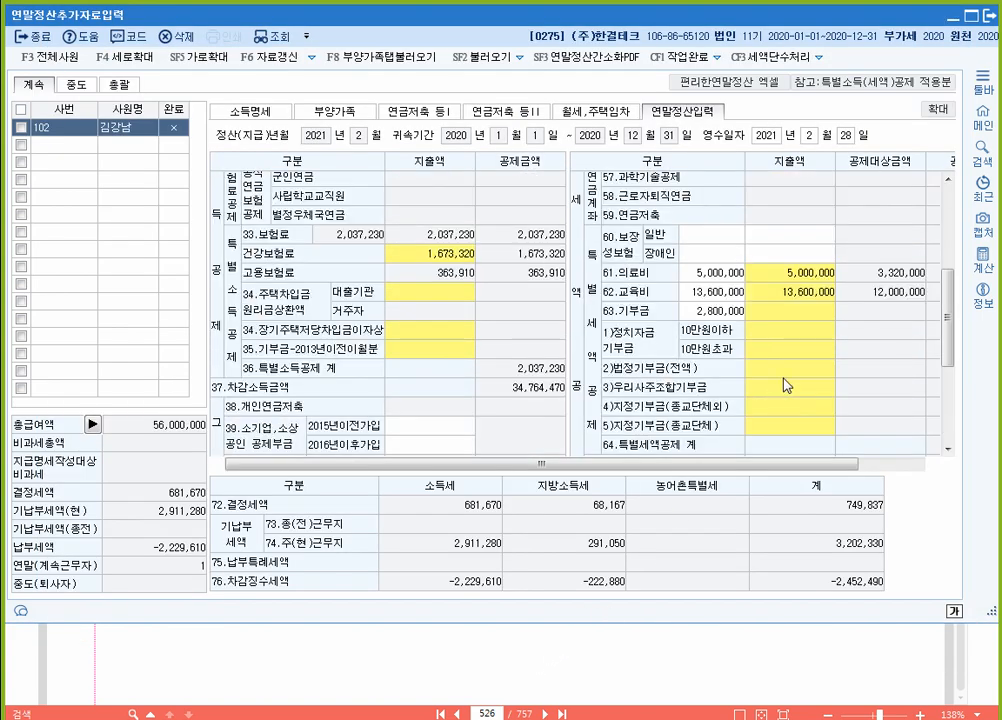
pyautogui.hotkey('ctrl', '2')
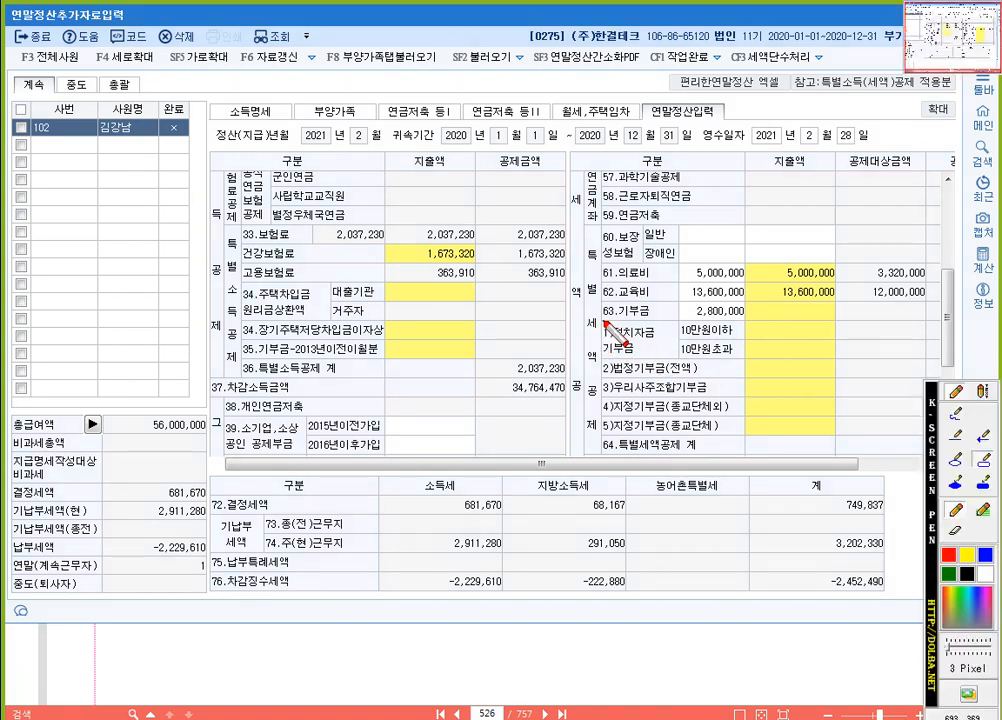
# Step: Check the line 63 statutory donation popup, then return to the dependents tab
pyautogui.moveTo(603, 301)
pyautogui.mouseDown()
pyautogui.moveTo(863, 409)
pyautogui.moveTo(848, 442)
pyautogui.mouseUp()
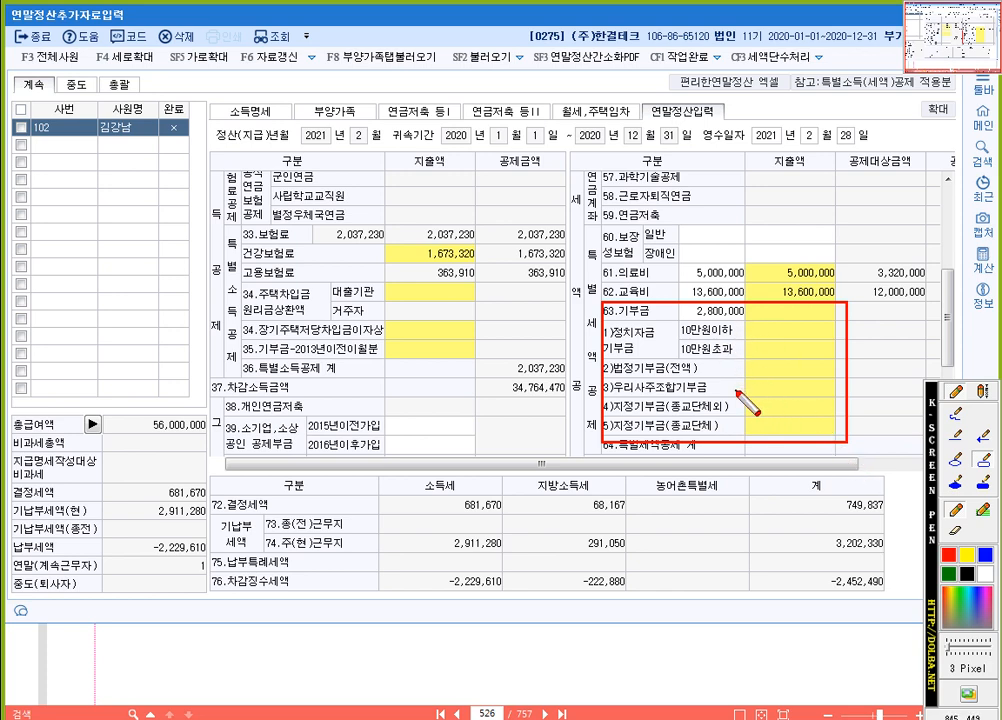
pyautogui.press('Escape')
pyautogui.doubleClick(776, 370)
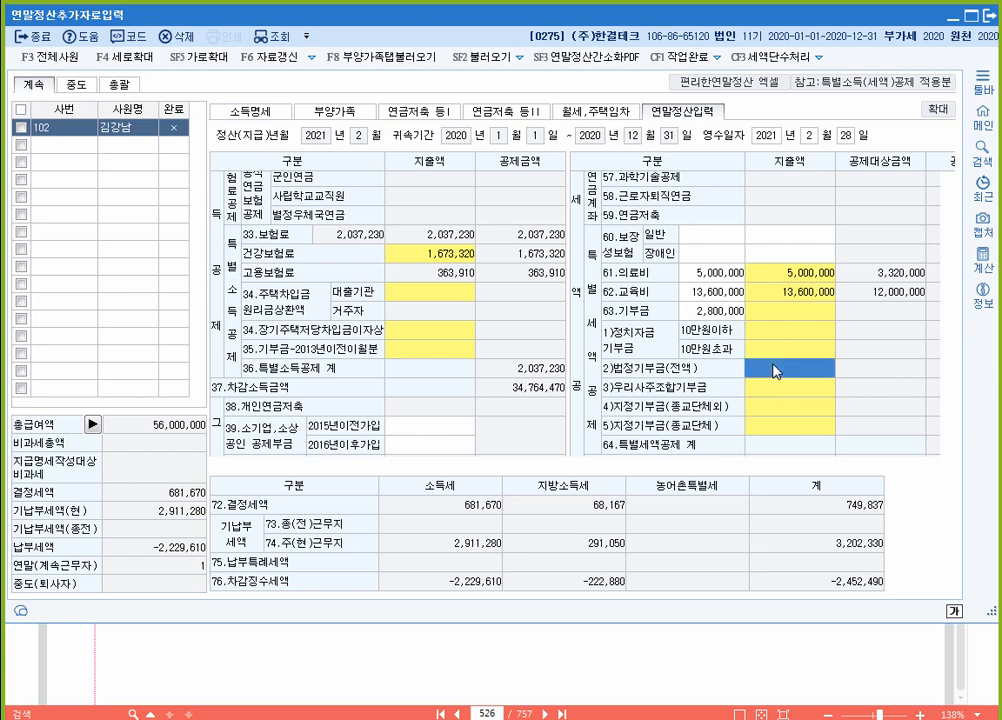
pyautogui.click(774, 12)
pyautogui.click(349, 112)
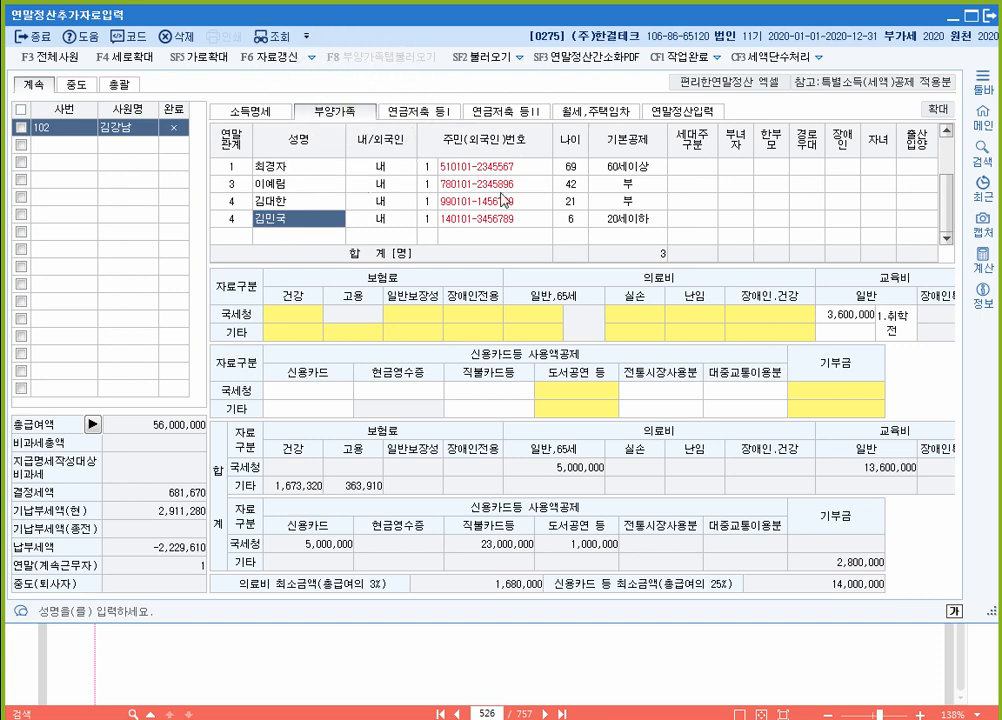
# Step: Open the donation statement on its 기부금 조정 tab and open the deduction-amount calculation
pyautogui.click(848, 404)
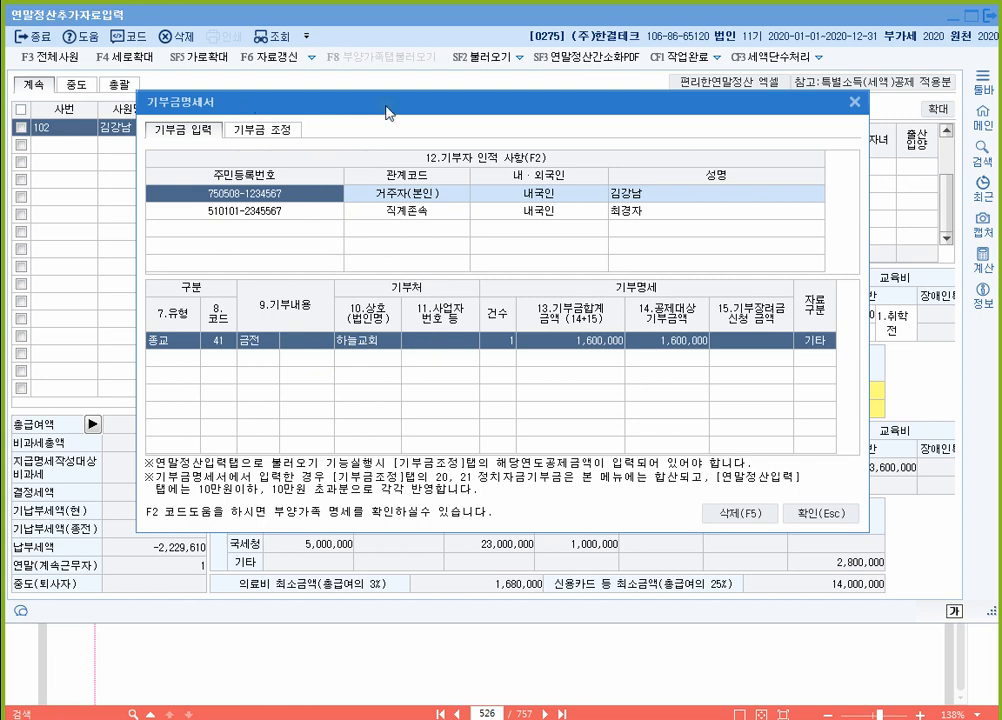
pyautogui.moveTo(385, 105); pyautogui.dragTo(388, 208)
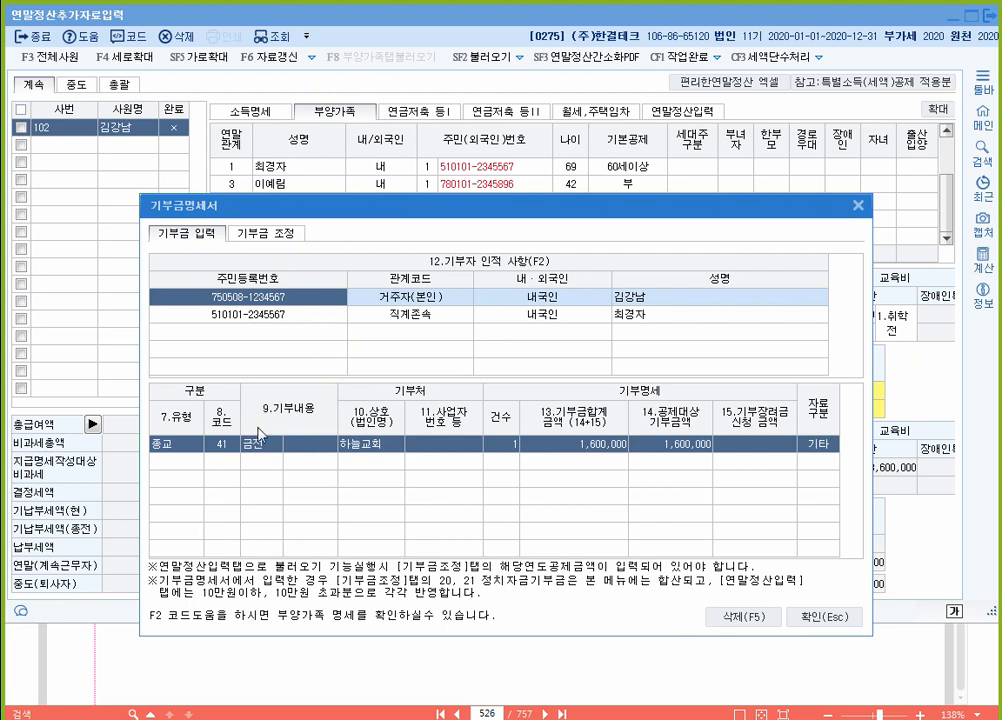
pyautogui.click(268, 234)
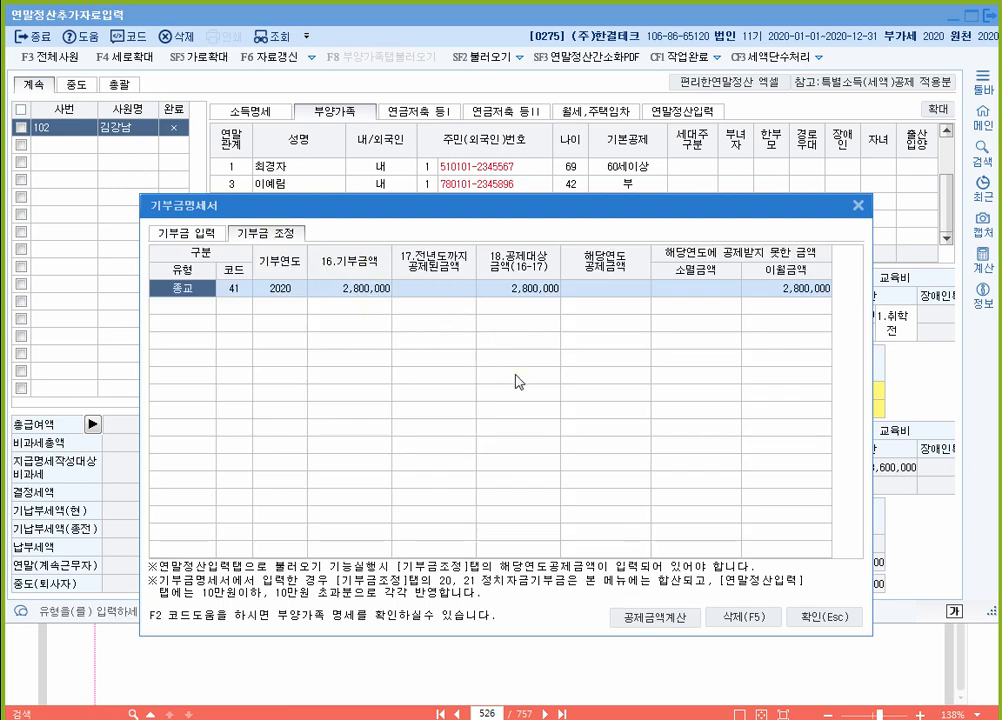
pyautogui.press('F12')
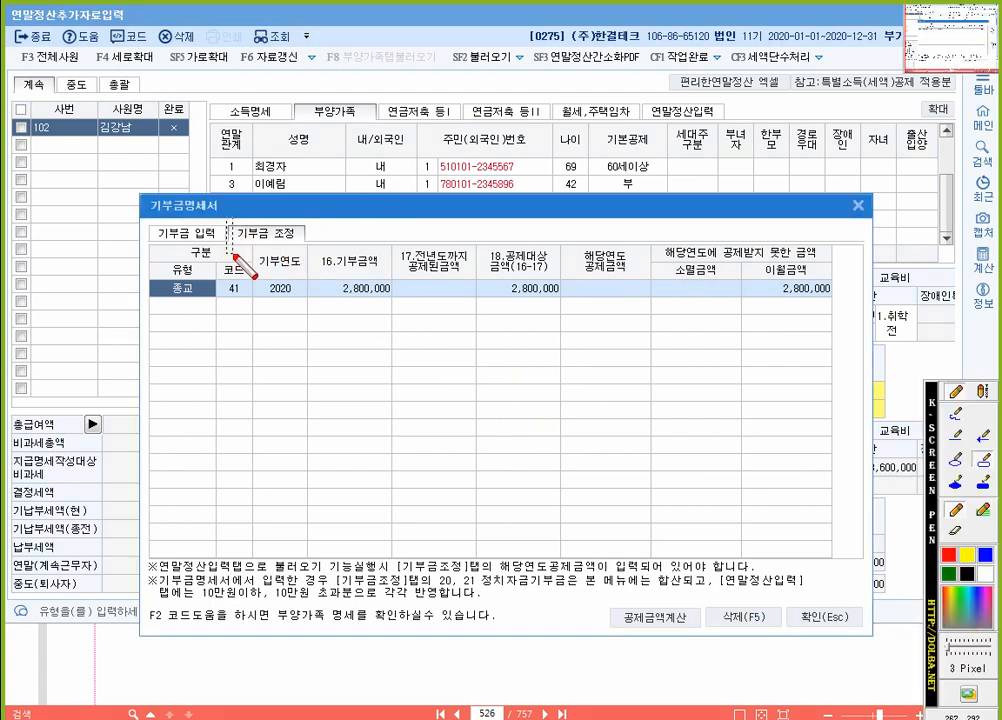
pyautogui.moveTo(224, 217); pyautogui.dragTo(313, 248)
pyautogui.moveTo(608, 601)
pyautogui.mouseDown()
pyautogui.moveTo(608, 634)
pyautogui.moveTo(708, 635)
pyautogui.mouseUp()
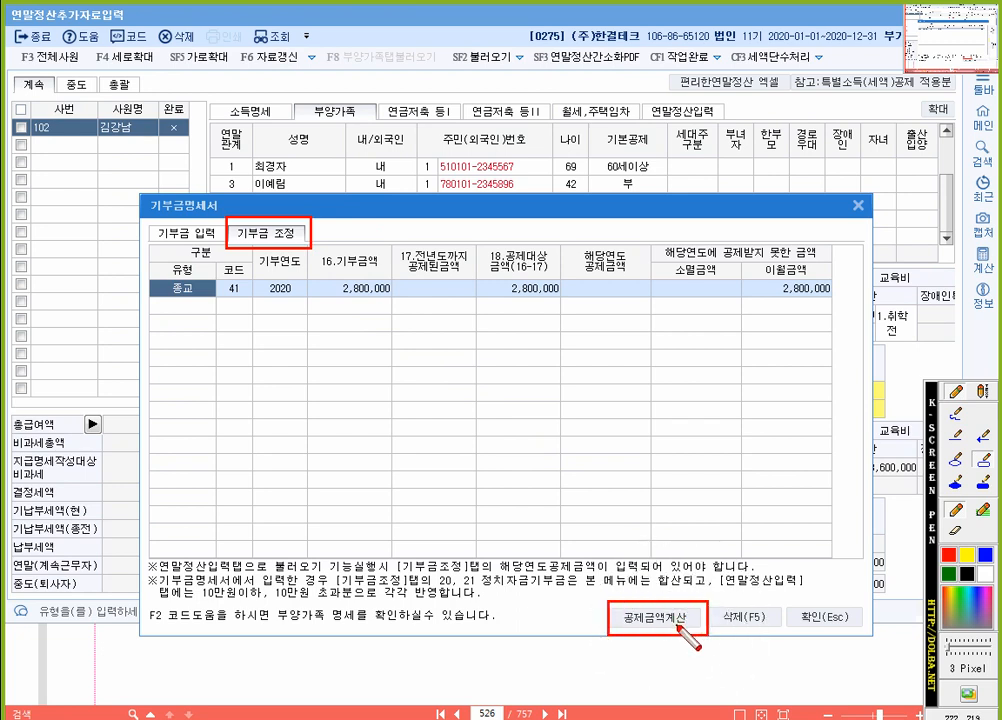
pyautogui.click(677, 628)
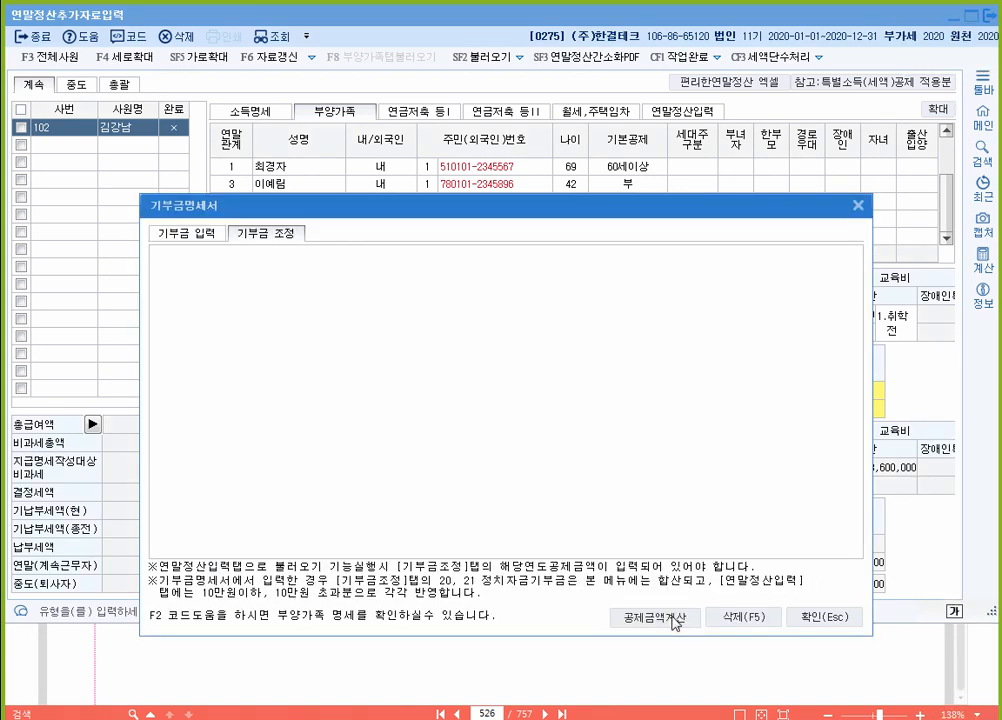
pyautogui.click(675, 620)
# Step: Load income and per-code donations, bringing in the 2,800,000 code 41 religious donation
pyautogui.scroll(-2, 414, 427)
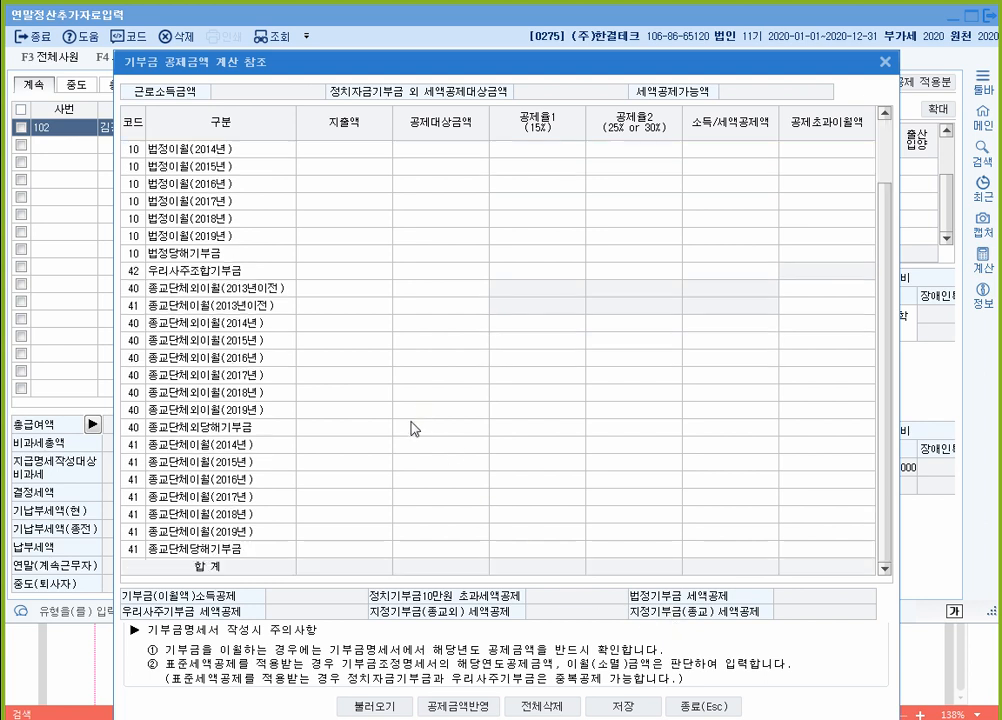
pyautogui.scroll(2, 380, 432)
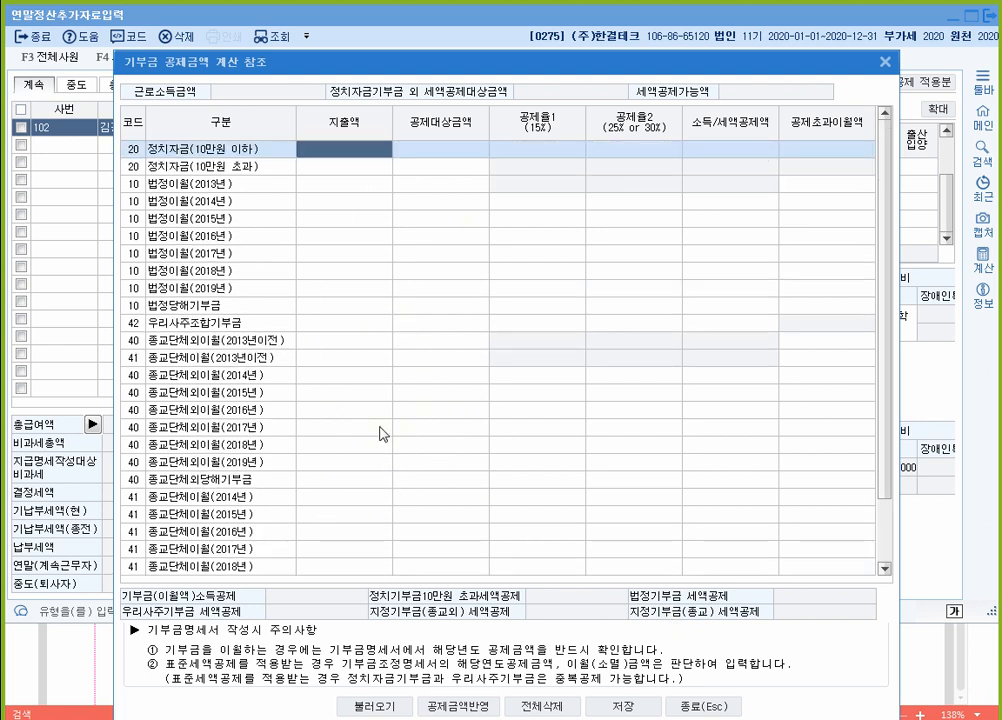
pyautogui.scroll(-2, 367, 481)
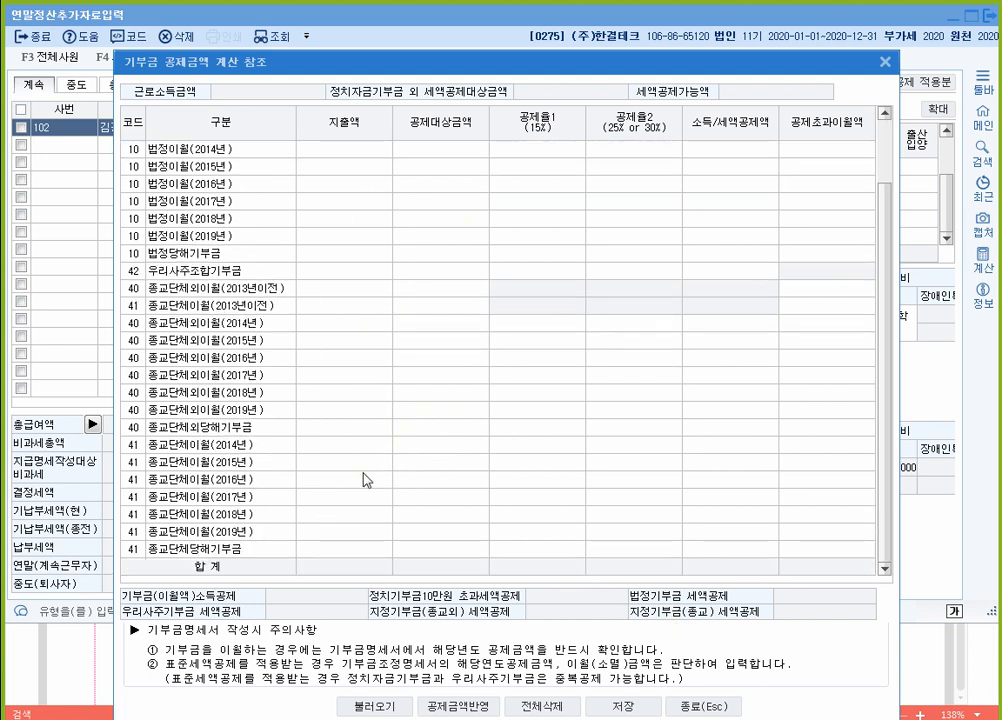
pyautogui.click(389, 712)
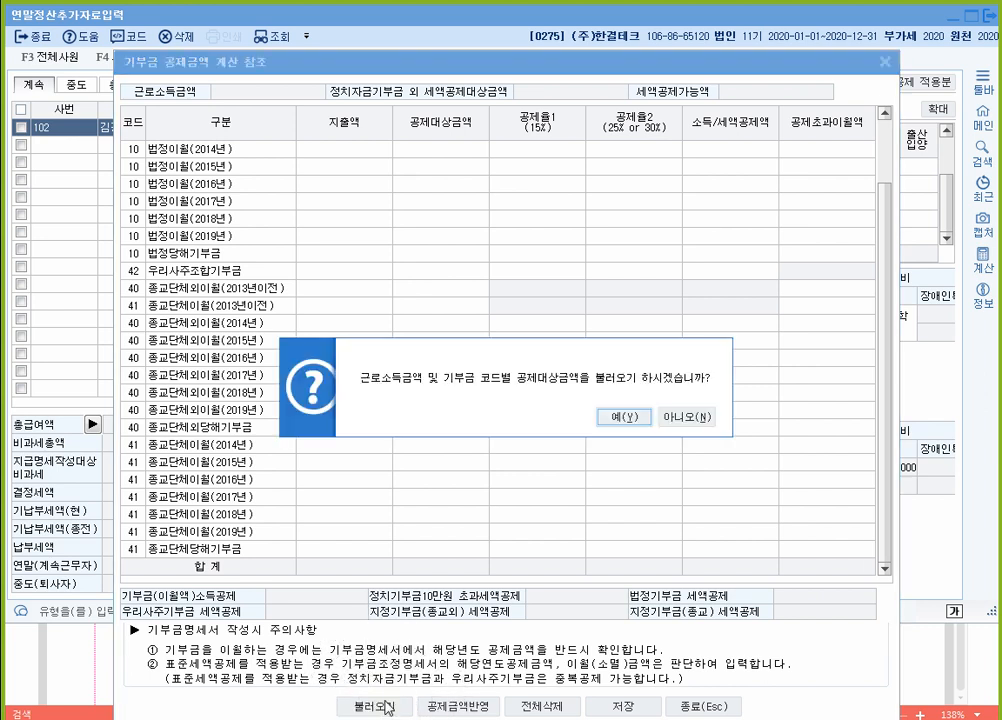
pyautogui.click(612, 418)
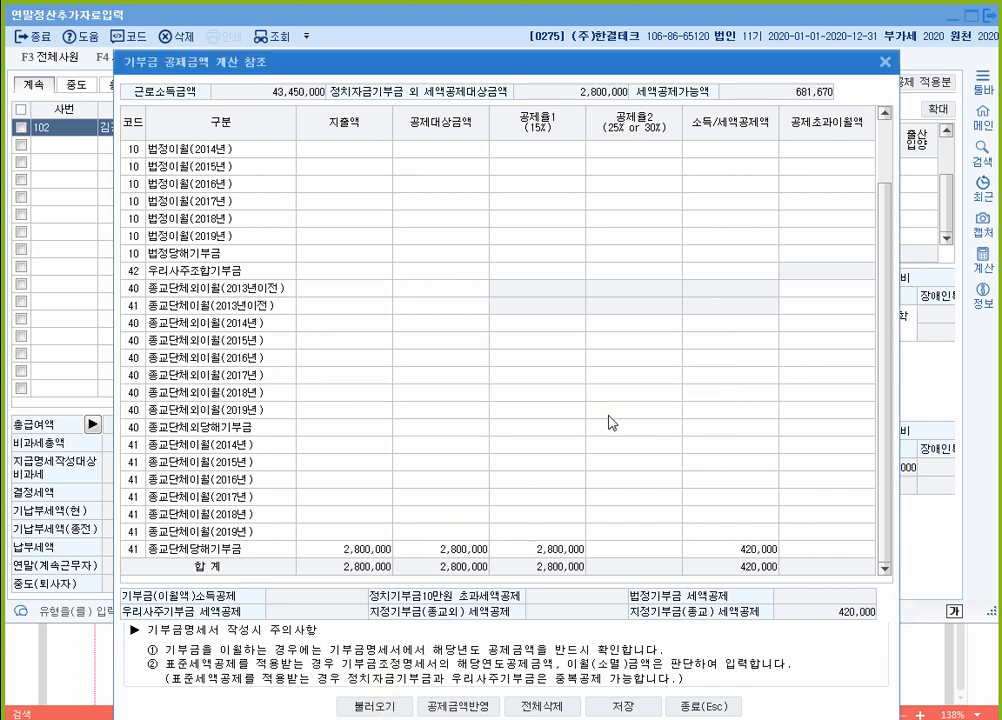
pyautogui.click(355, 549)
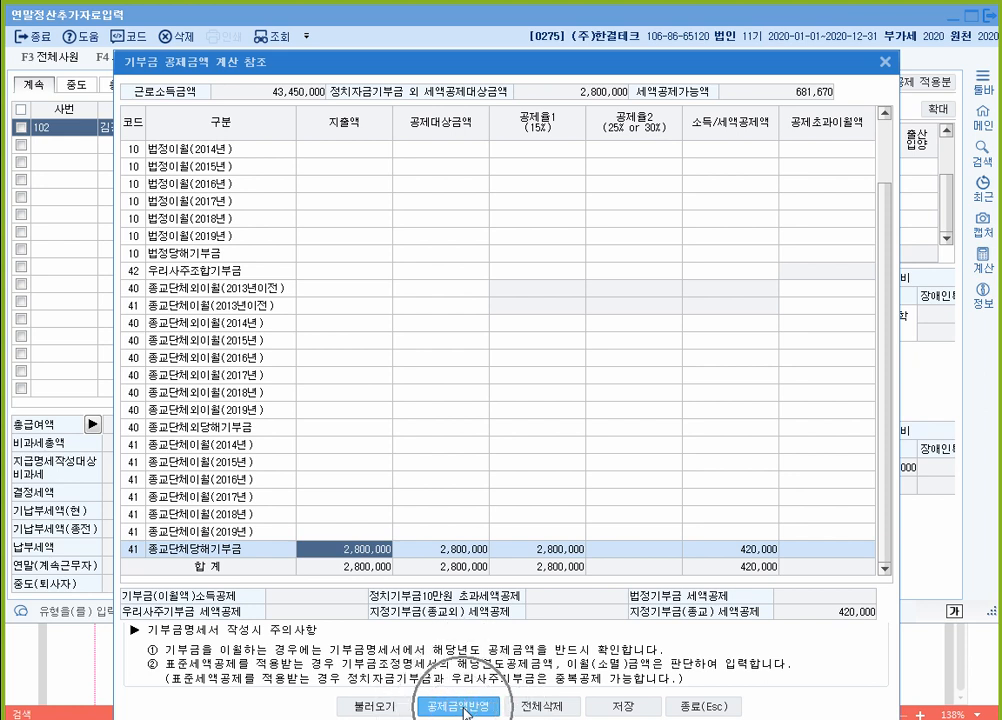
# Step: Apply the 420,000 religious-donation credit to the donation adjustment as a 종교 row
pyautogui.click(463, 707)
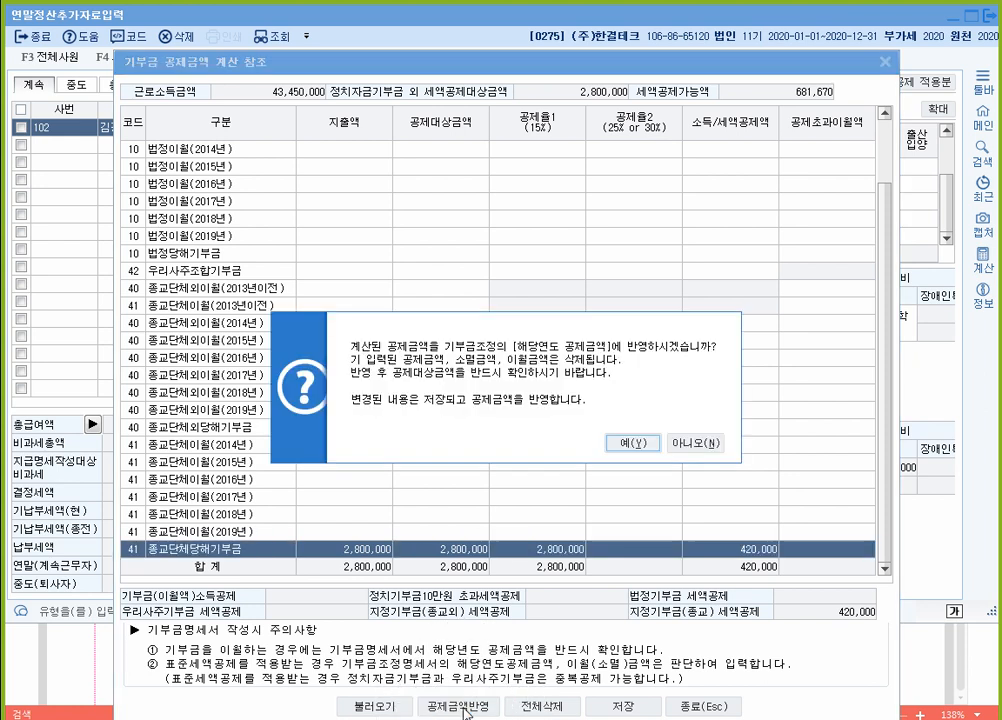
pyautogui.click(634, 444)
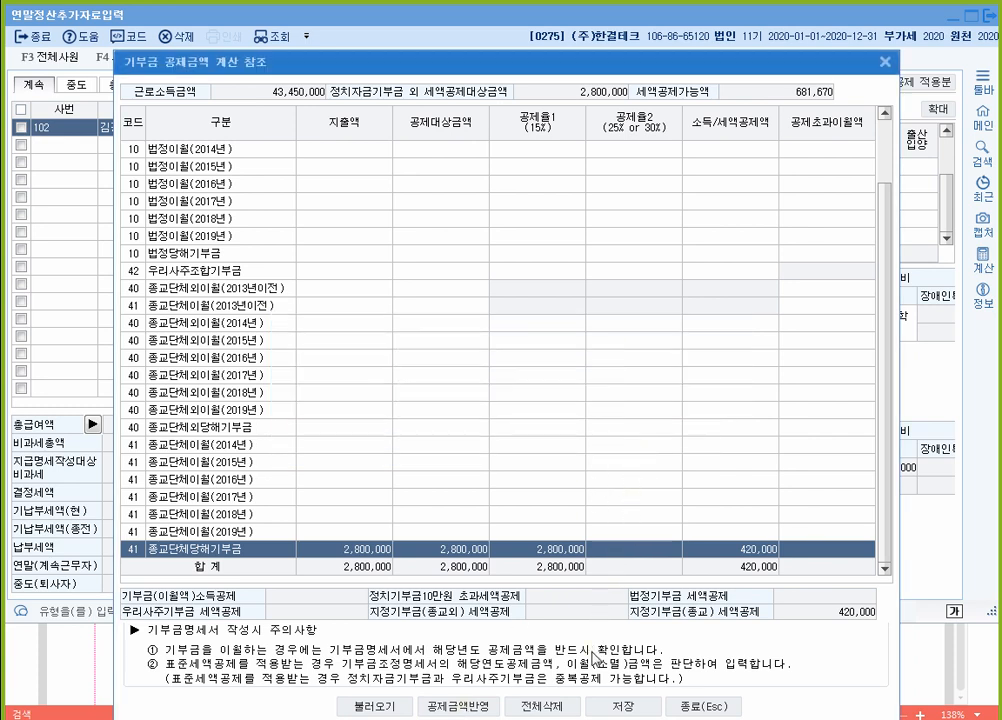
pyautogui.click(721, 708)
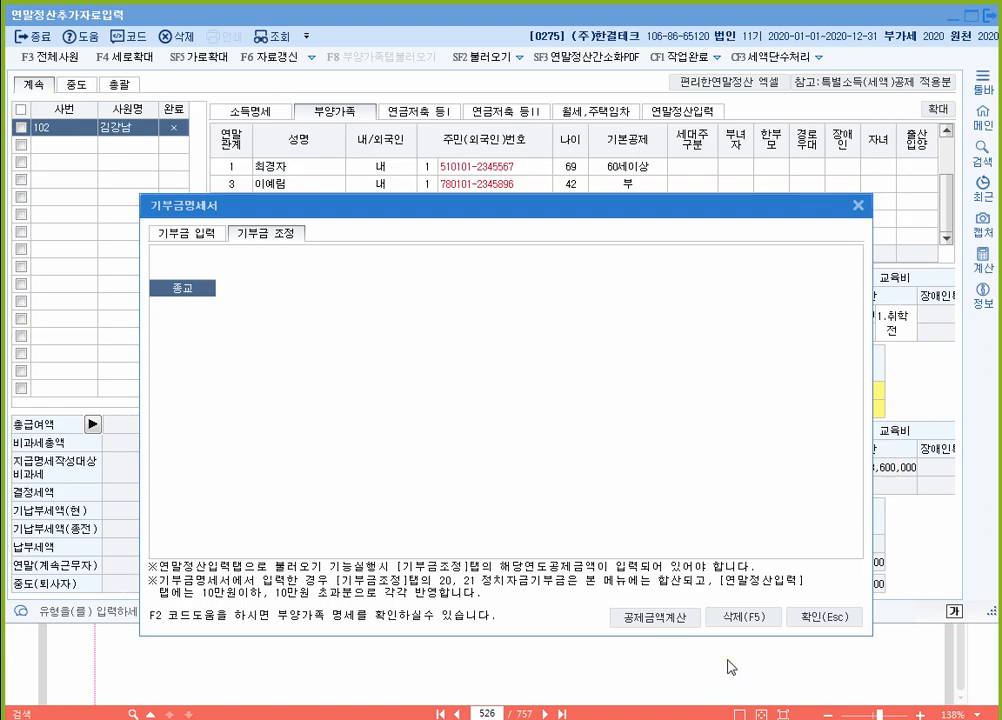
# Step: Close the donation statement and re-import dependents' deductions, dropping determined tax to 261,670
pyautogui.click(824, 618)
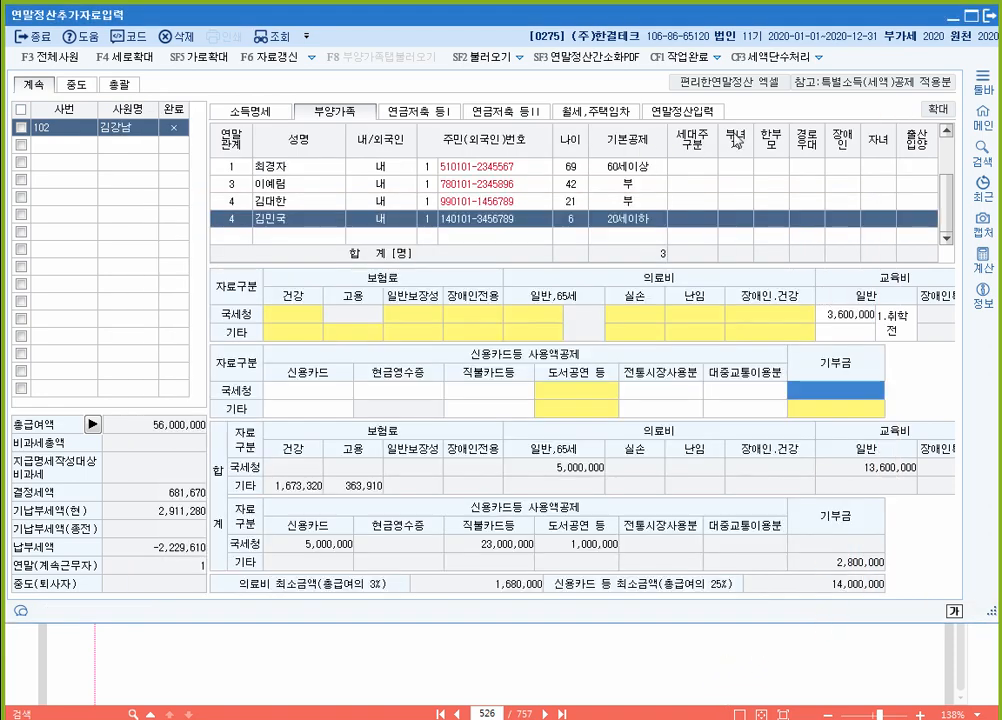
pyautogui.click(690, 113)
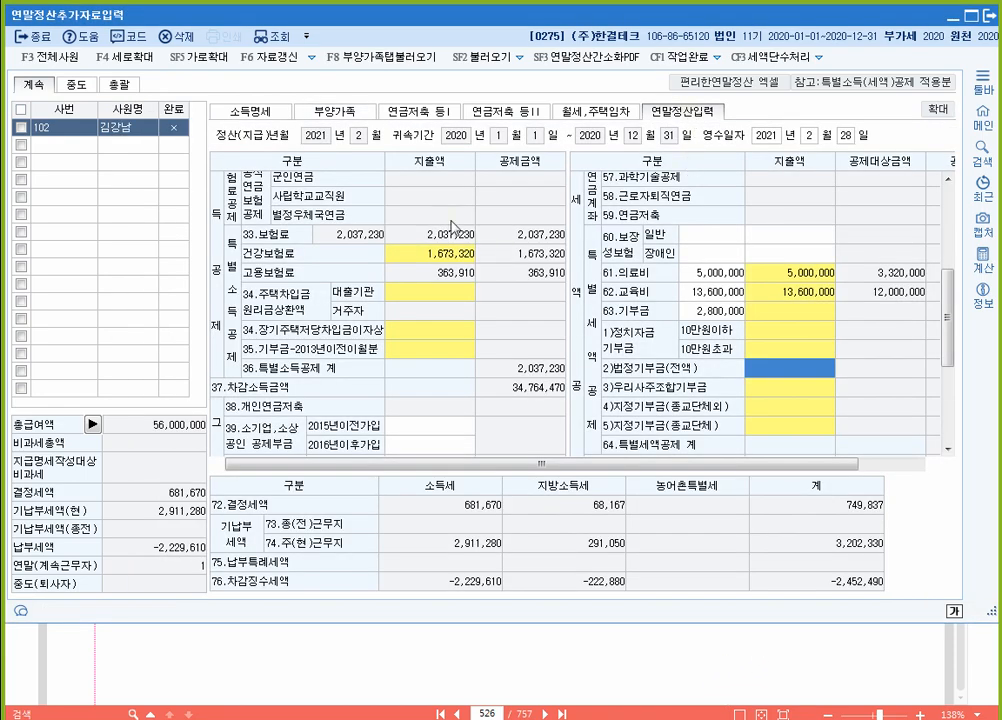
pyautogui.click(325, 57)
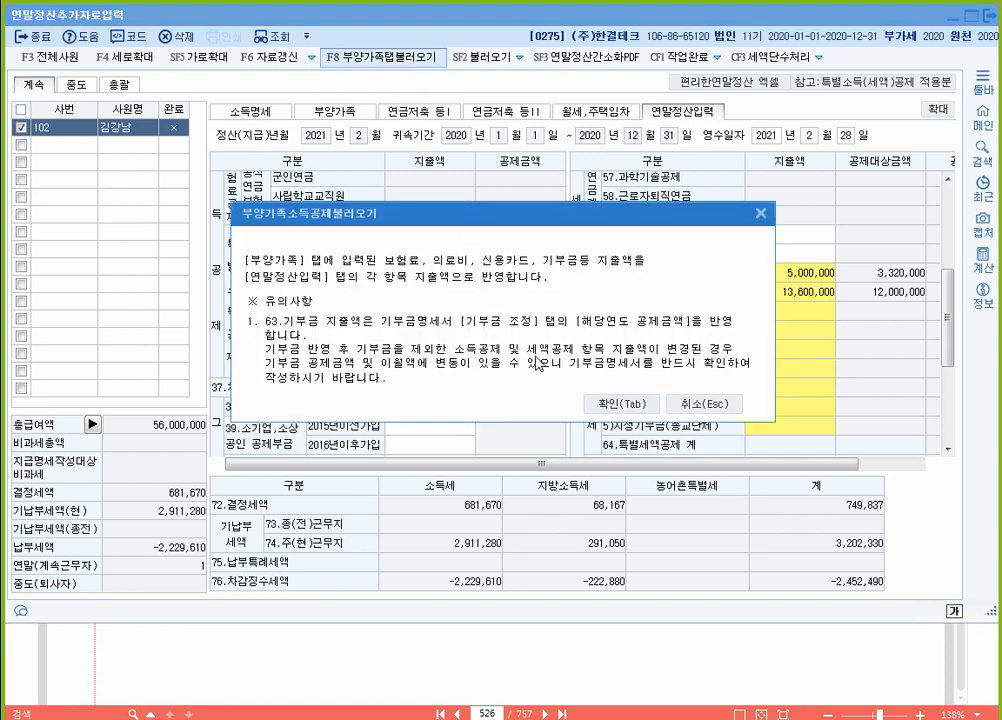
pyautogui.click(608, 403)
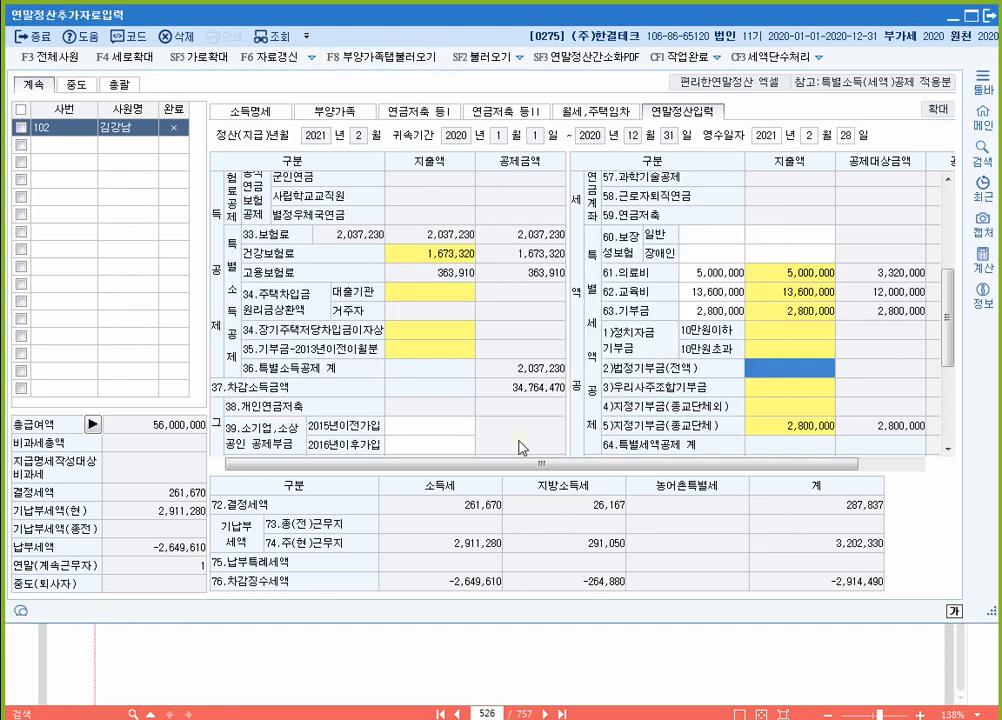
# Step: Check the 2,800,000 religious donation breakdown on line 63, then return to the dependants tab
pyautogui.click(795, 428)
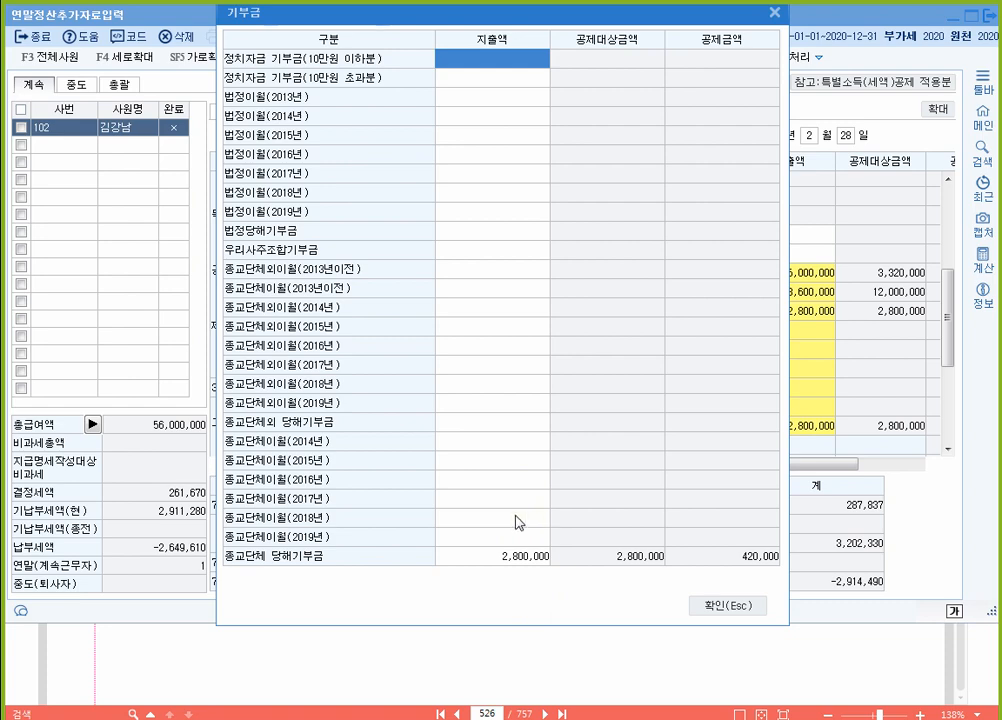
pyautogui.click(748, 606)
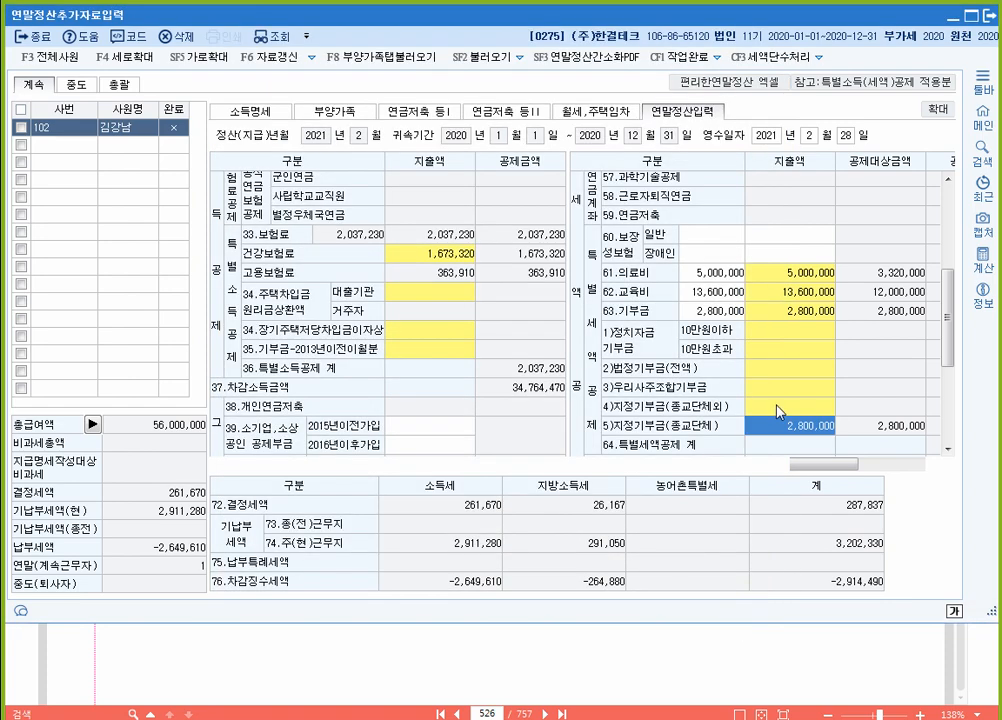
pyautogui.click(318, 112)
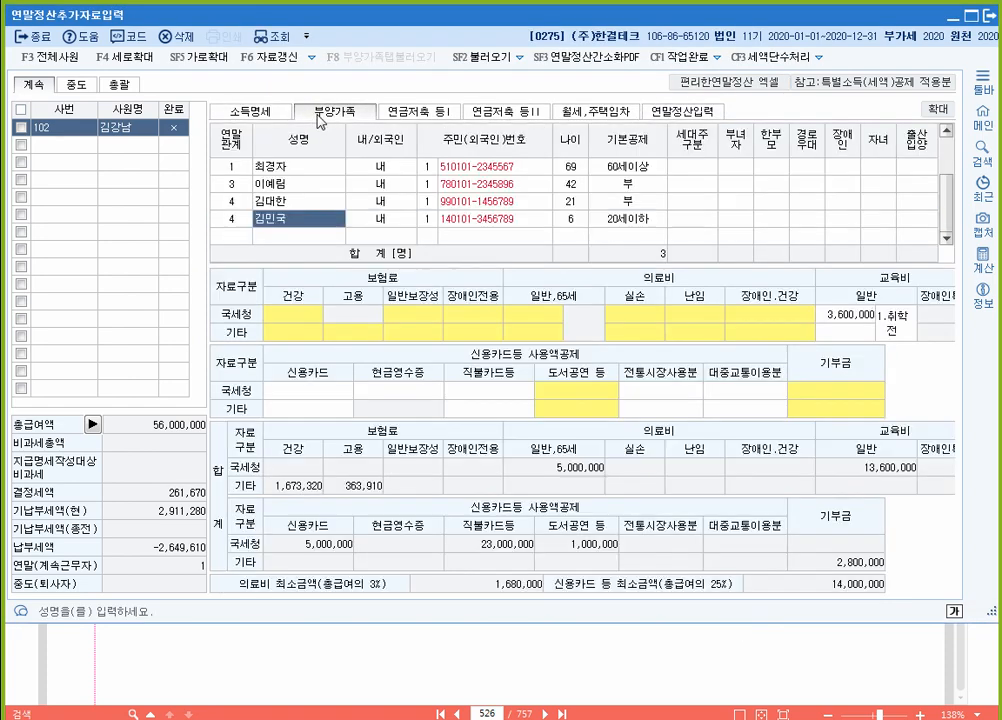
# Step: Compare the settlement sheet's 13,600,000 education and 2,800,000 donation amounts with the dependants tab
pyautogui.click(672, 112)
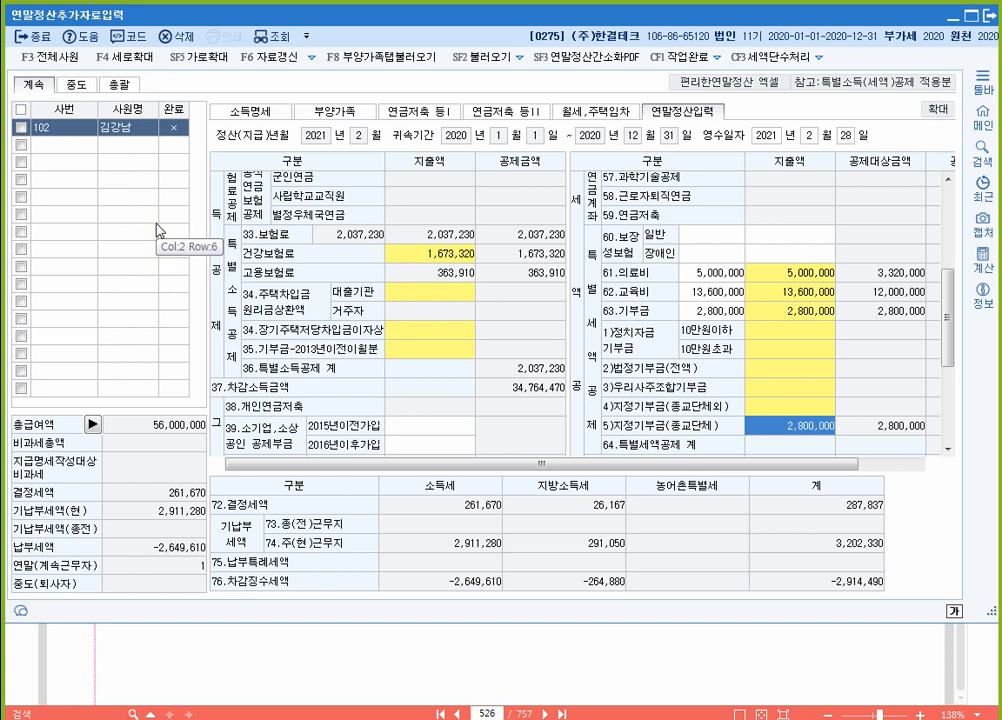
pyautogui.click(366, 113)
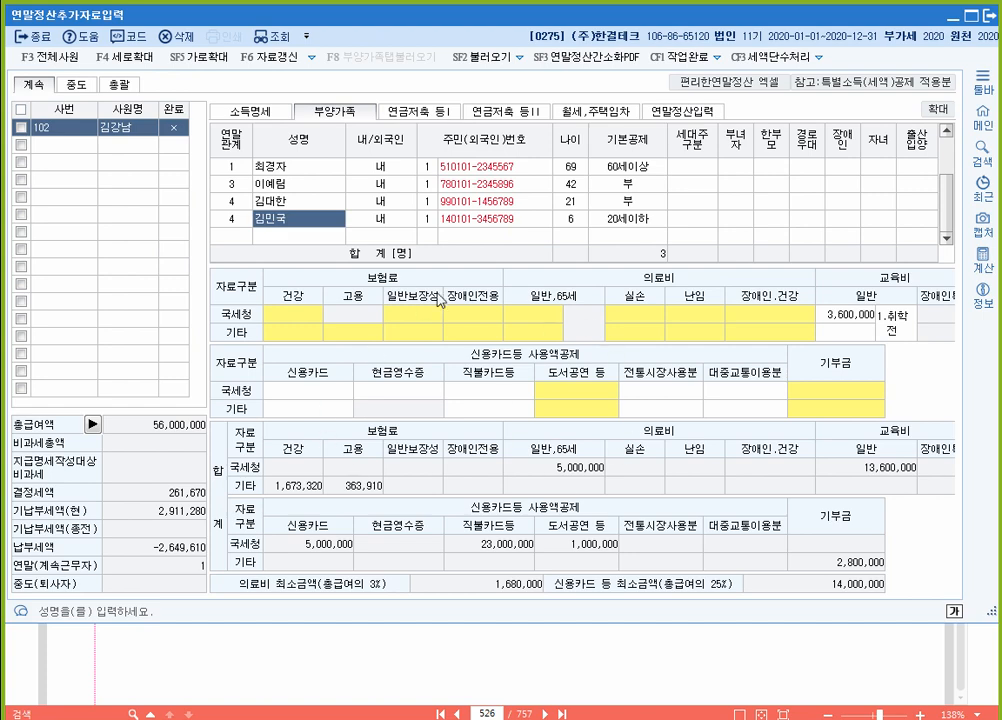
pyautogui.click(680, 111)
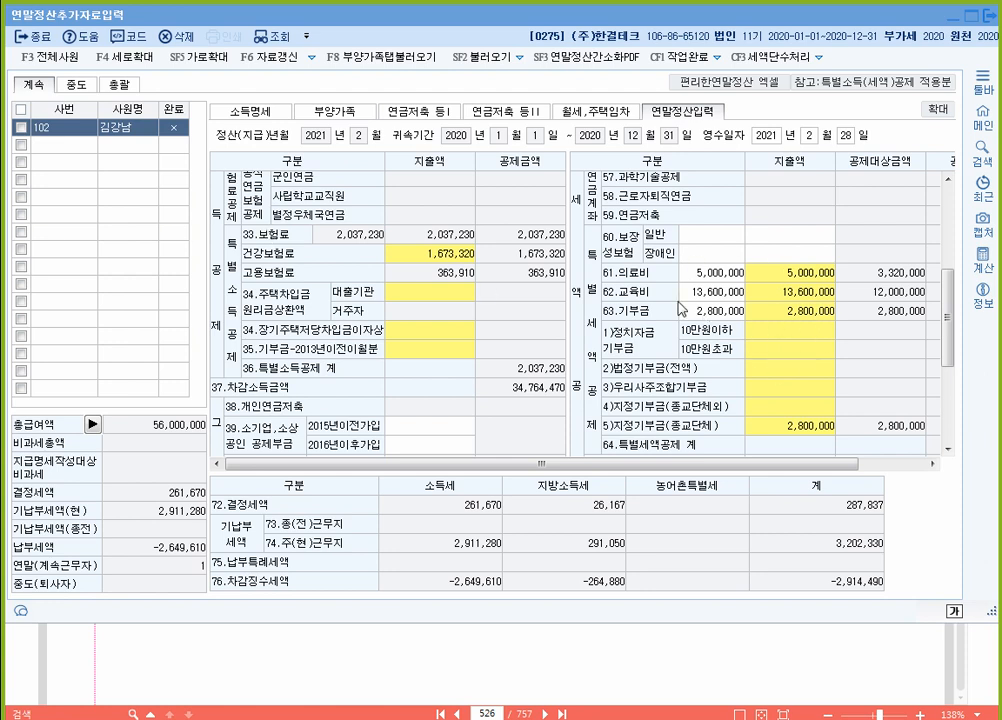
pyautogui.click(813, 296)
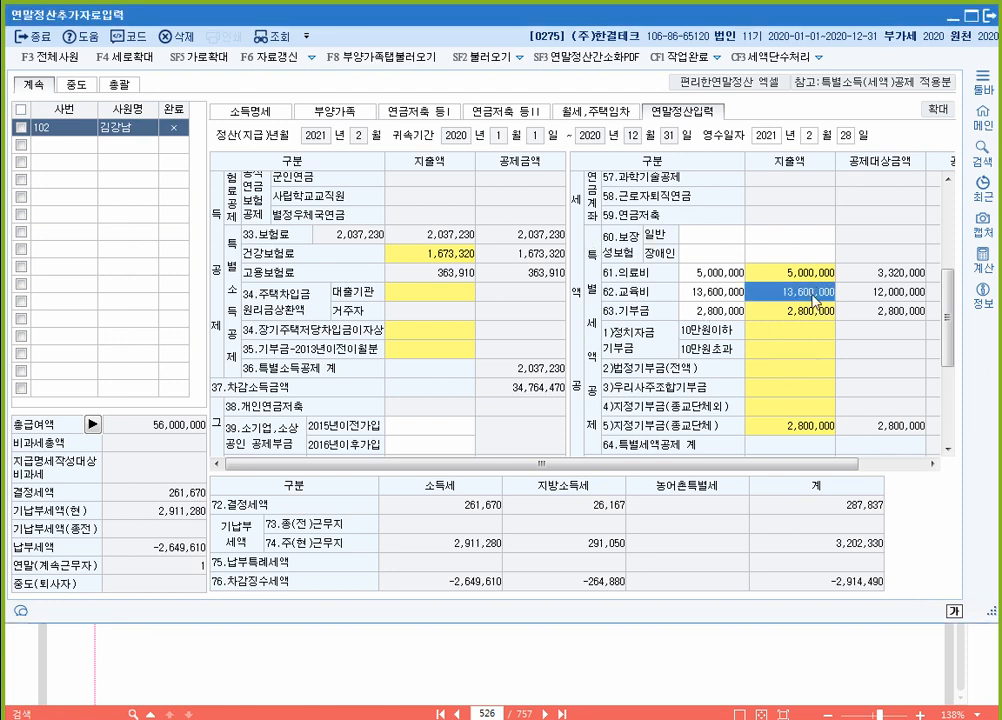
pyautogui.click(819, 312)
pyautogui.click(820, 298)
# Step: Recheck the dependants and settlement sheets, then close the year-end data entry window
pyautogui.click(343, 113)
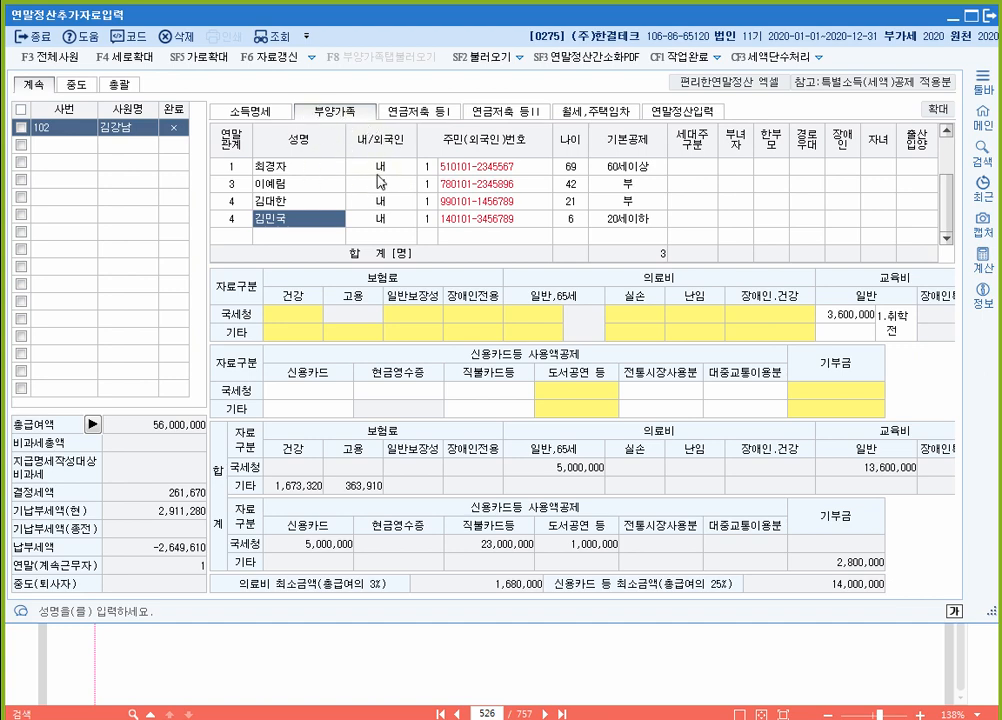
pyautogui.click(676, 110)
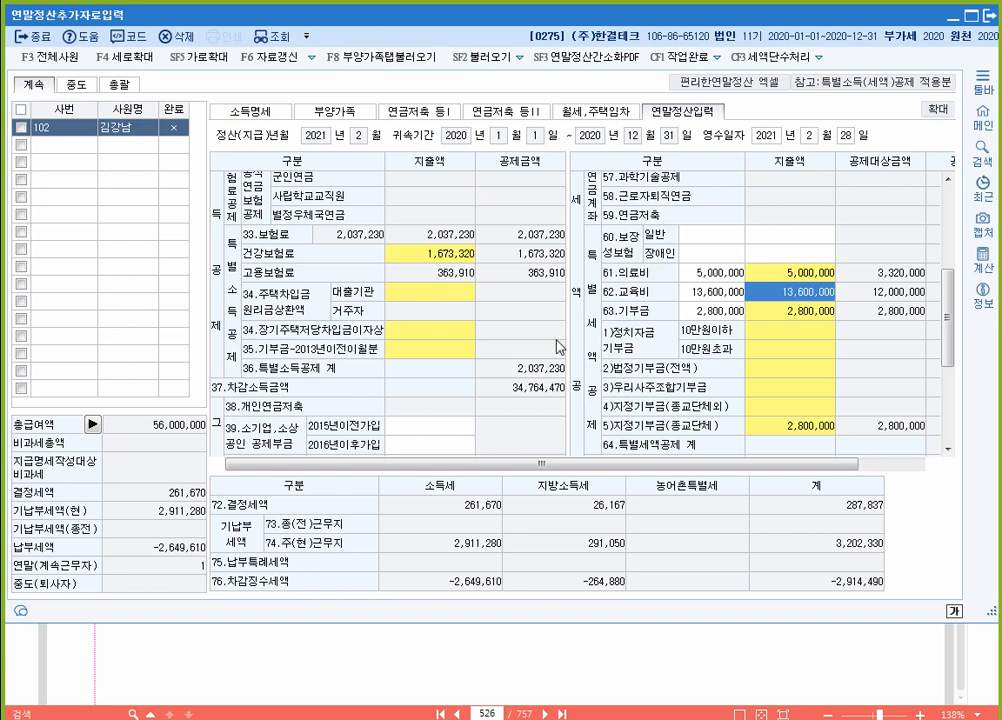
pyautogui.click(344, 112)
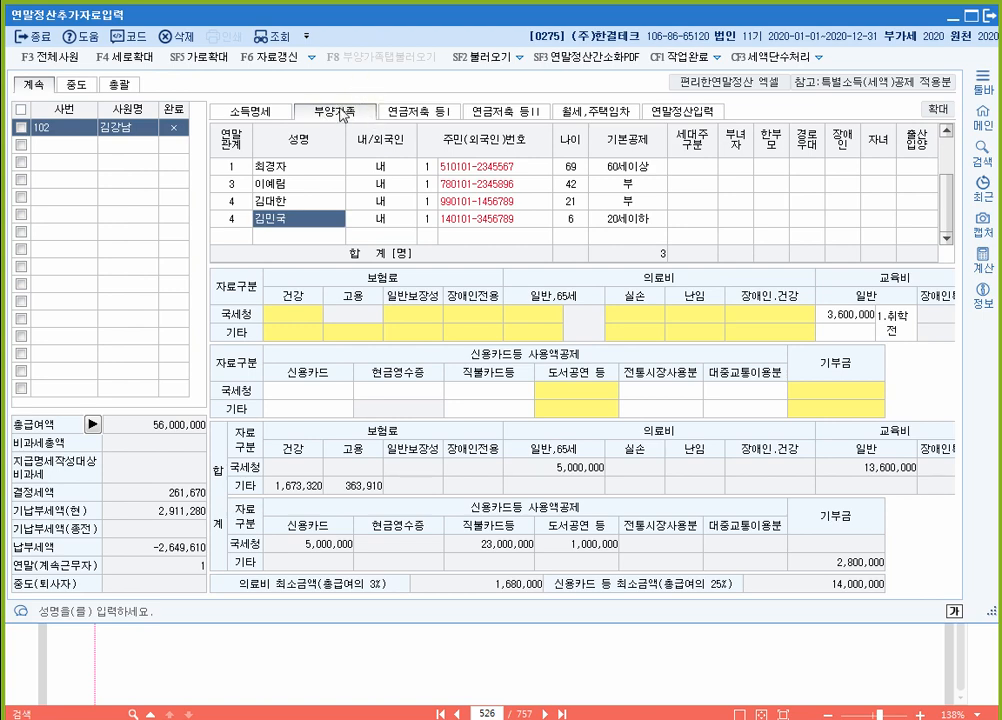
pyautogui.click(676, 112)
pyautogui.click(338, 112)
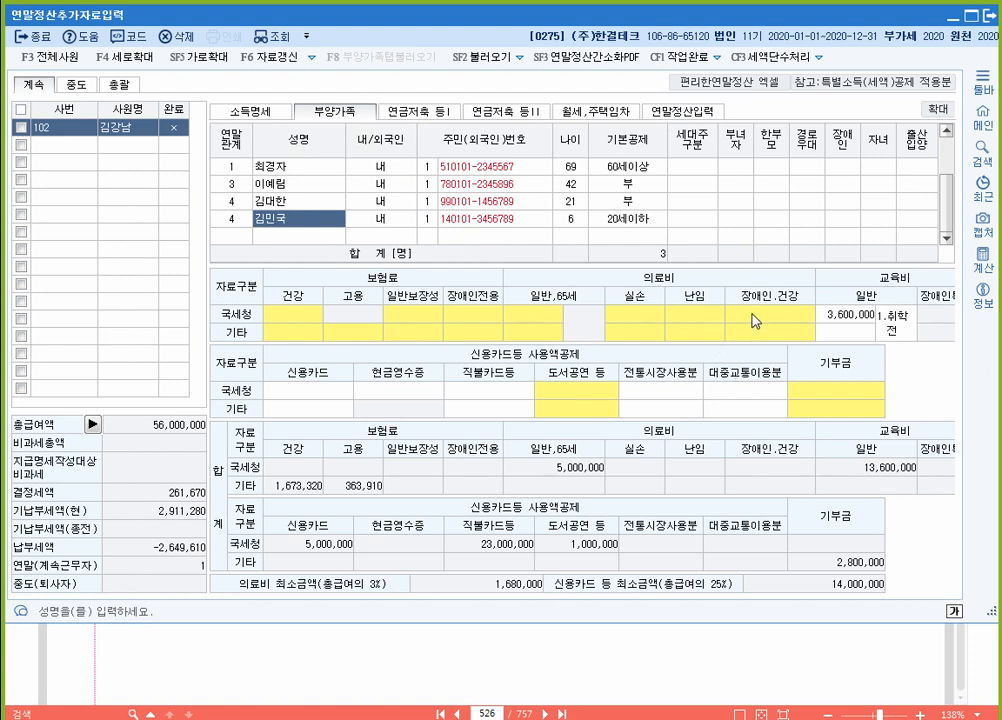
pyautogui.click(989, 16)
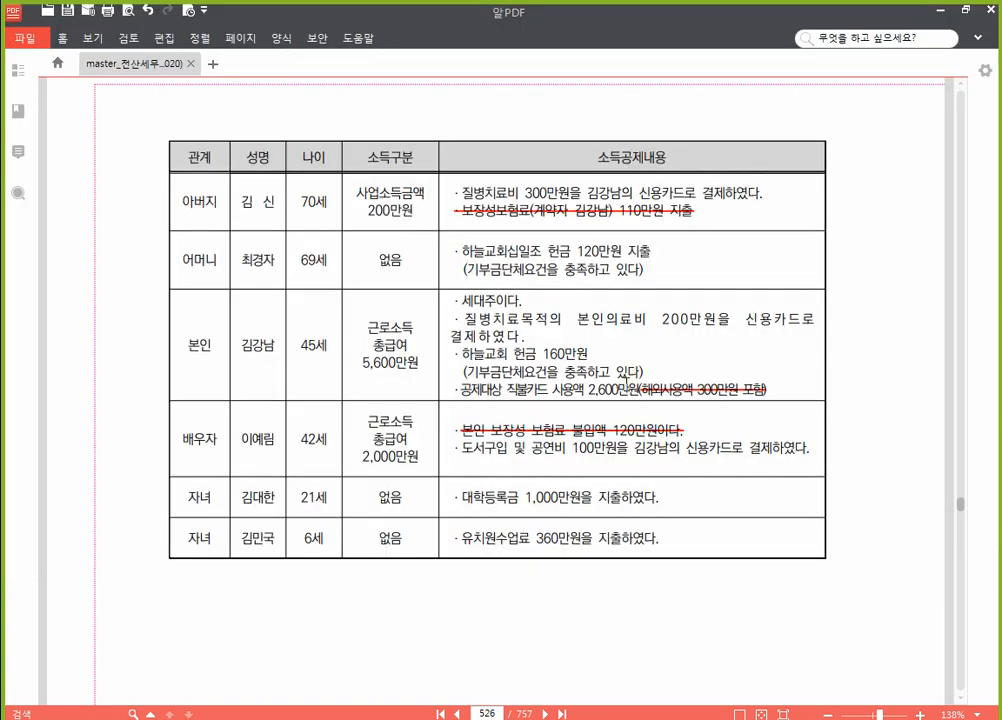